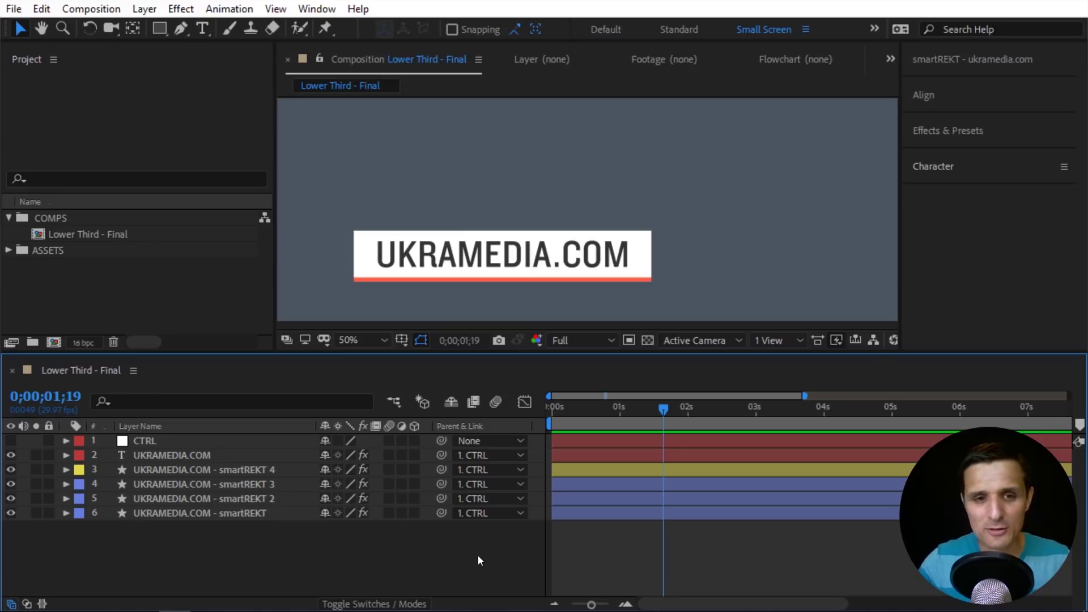
Preview the finished lower third animation from its start and examine the bar and text reveal frame by frame
{"action": "key", "text": "Home"}
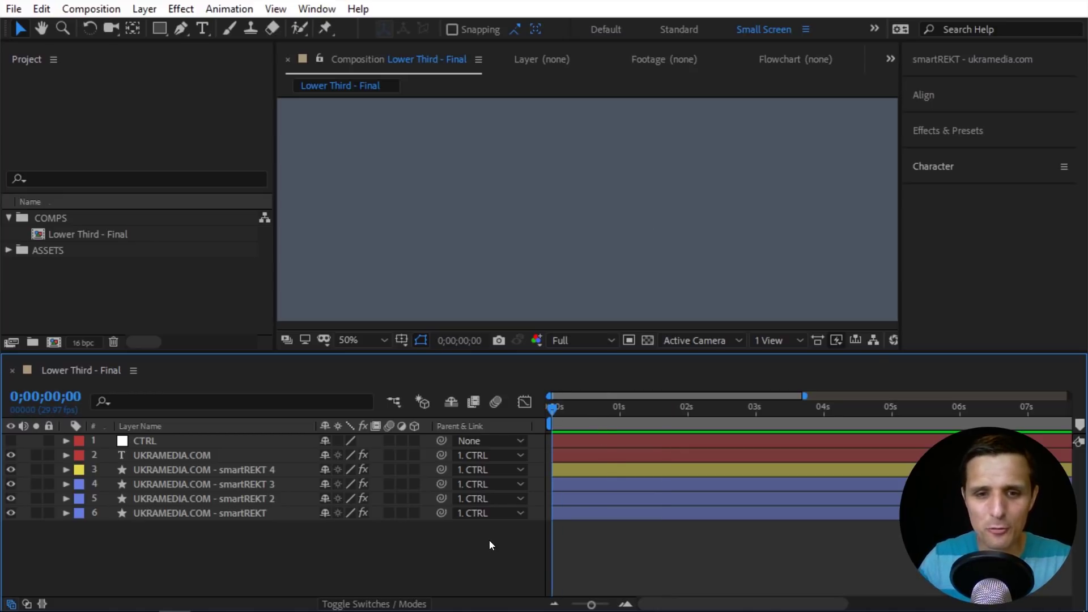
{"action": "key", "text": "space"}
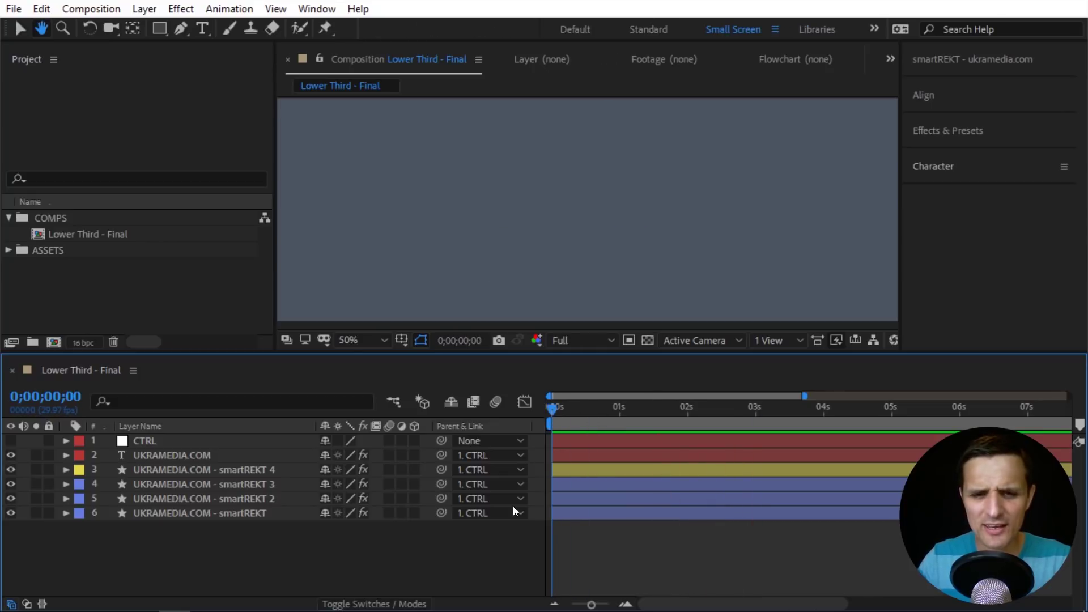
{"action": "key", "text": "space"}
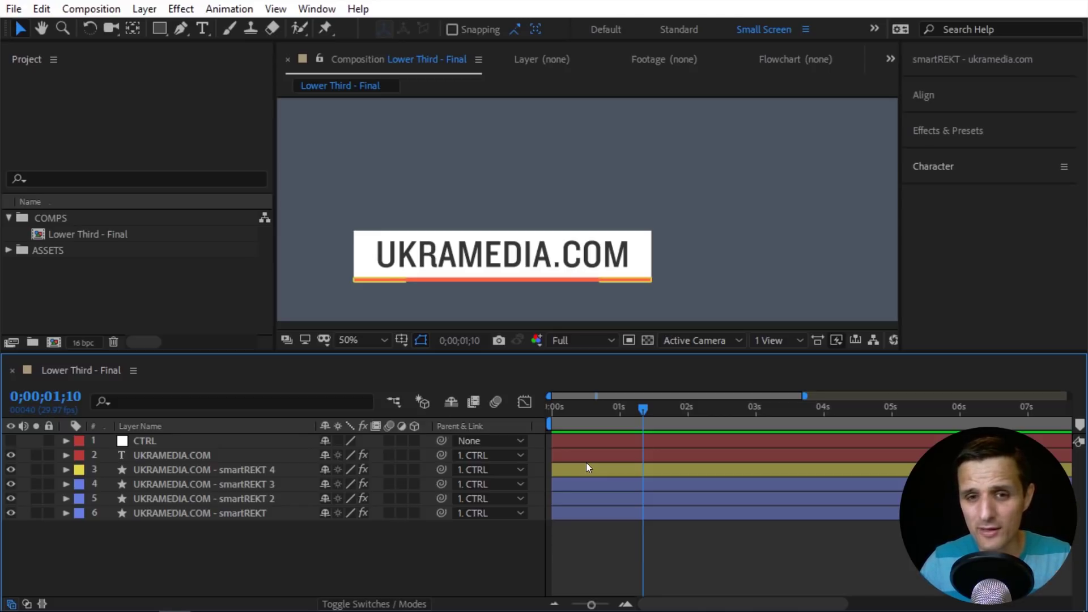
{"action": "mouse_move", "coordinate": [590, 420]}
{"action": "left_mouse_down"}
{"action": "mouse_move", "coordinate": [571, 420]}
{"action": "mouse_move", "coordinate": [603, 417]}
{"action": "left_mouse_up"}
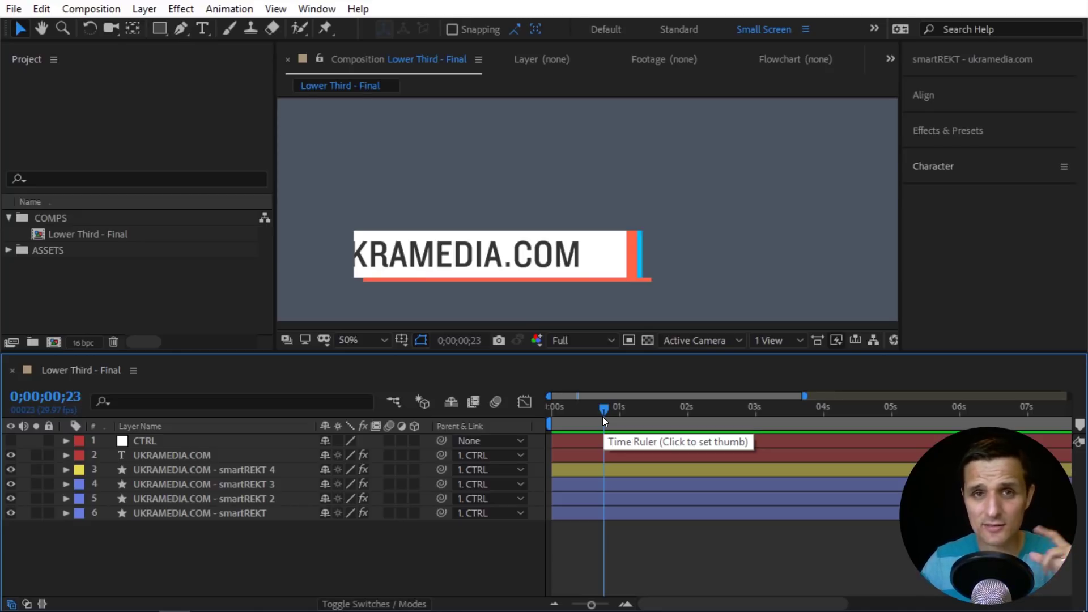
{"action": "key", "text": "space"}
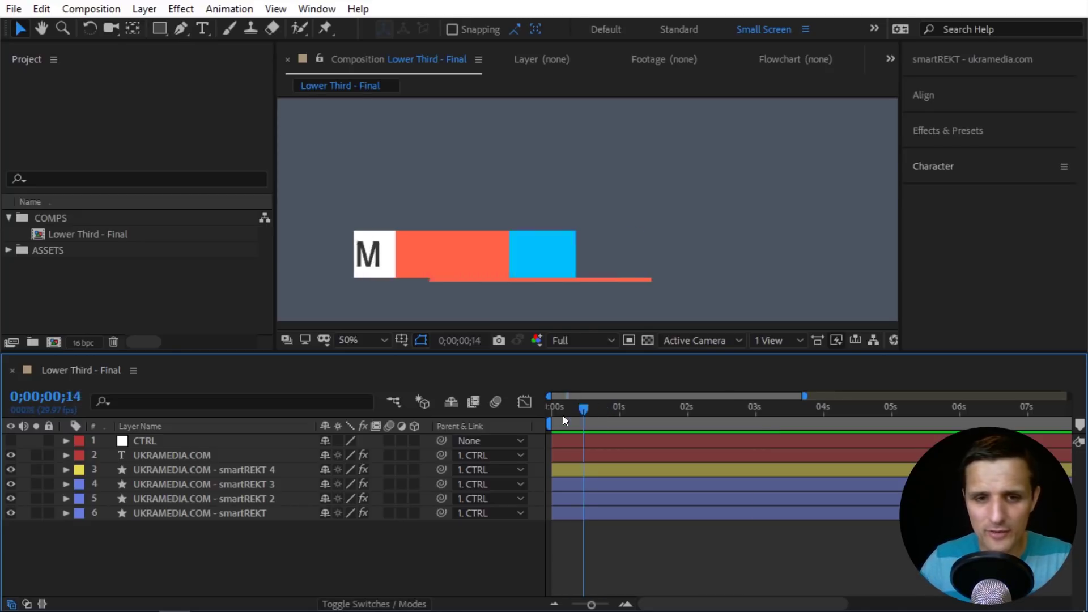
{"action": "left_click", "coordinate": [601, 410]}
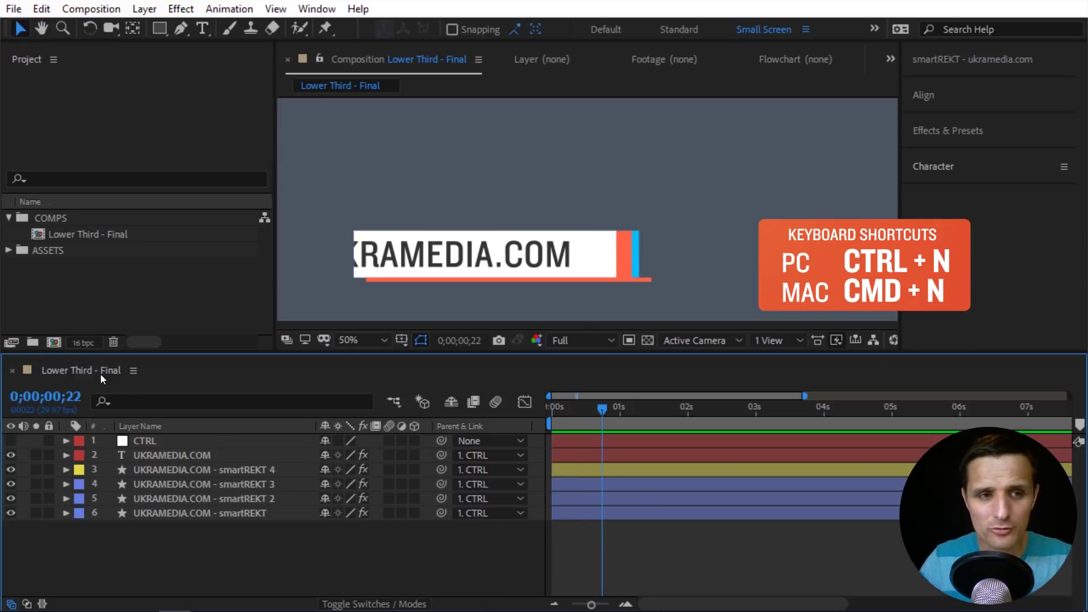
Create a composition named "Lower Third - Tutorial" with the HDTV 1080 29.97 preset and file it in the COMPS folder
{"action": "left_click", "coordinate": [54, 342]}
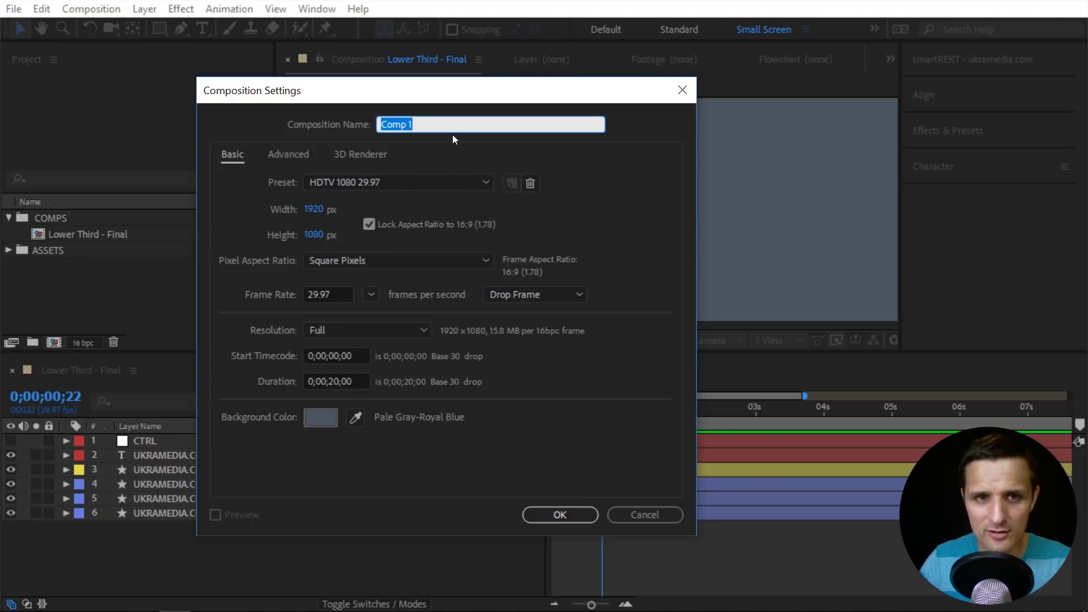
{"action": "type", "text": "Lower T"}
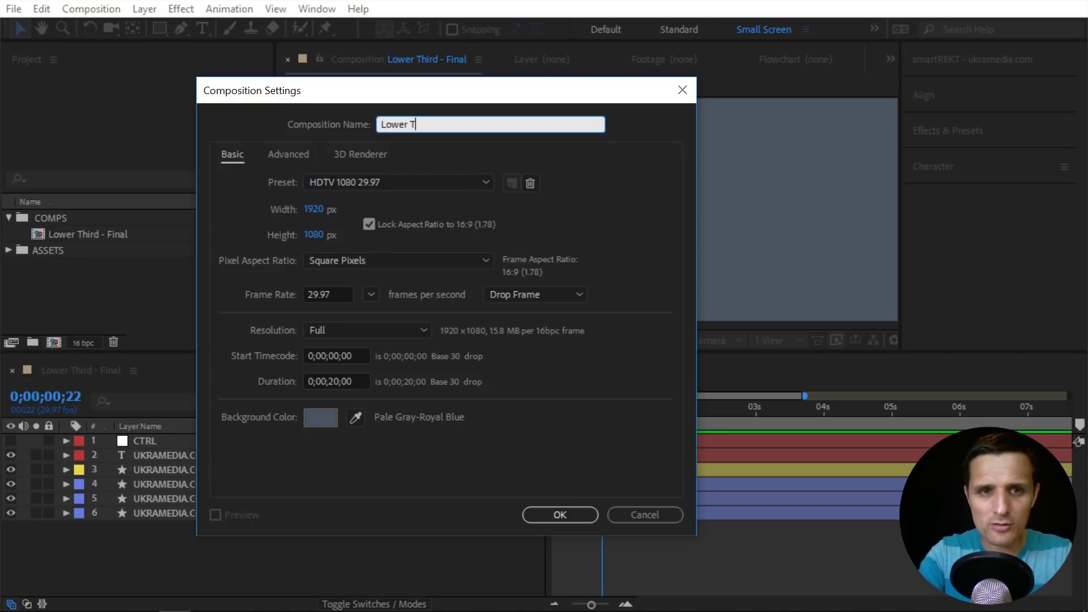
{"action": "type", "text": "hird - Tutorial"}
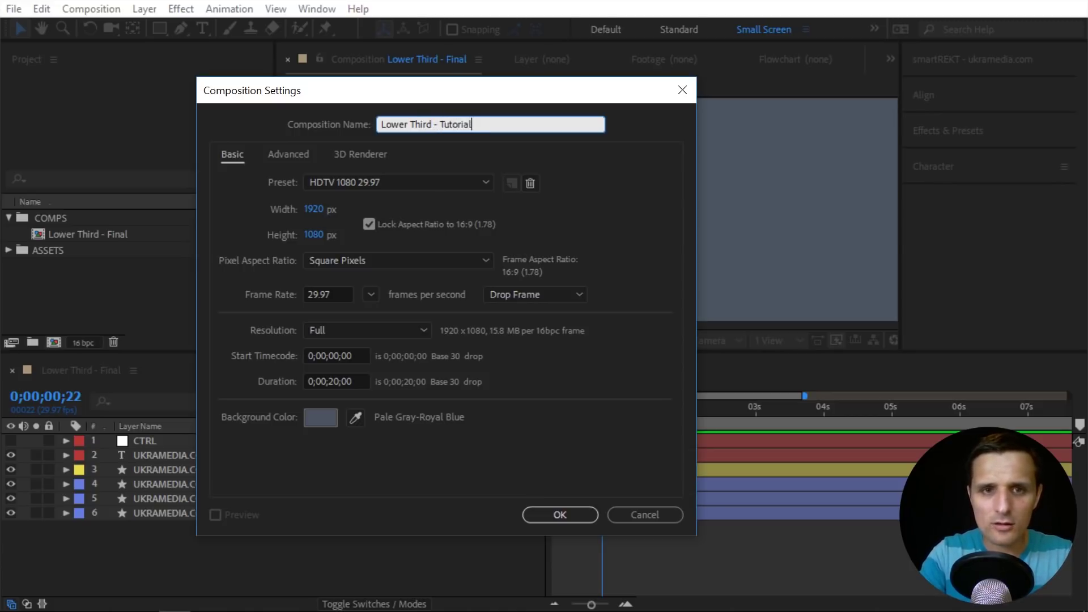
{"action": "key", "text": "Escape"}
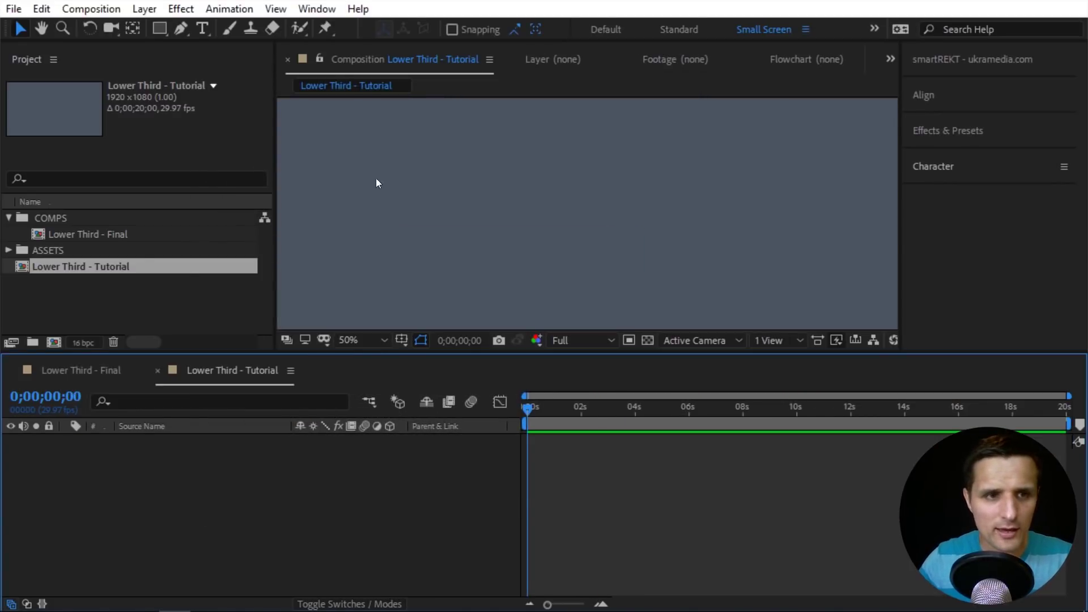
{"action": "left_click_drag", "start_coordinate": [128, 260], "coordinate": [77, 223]}
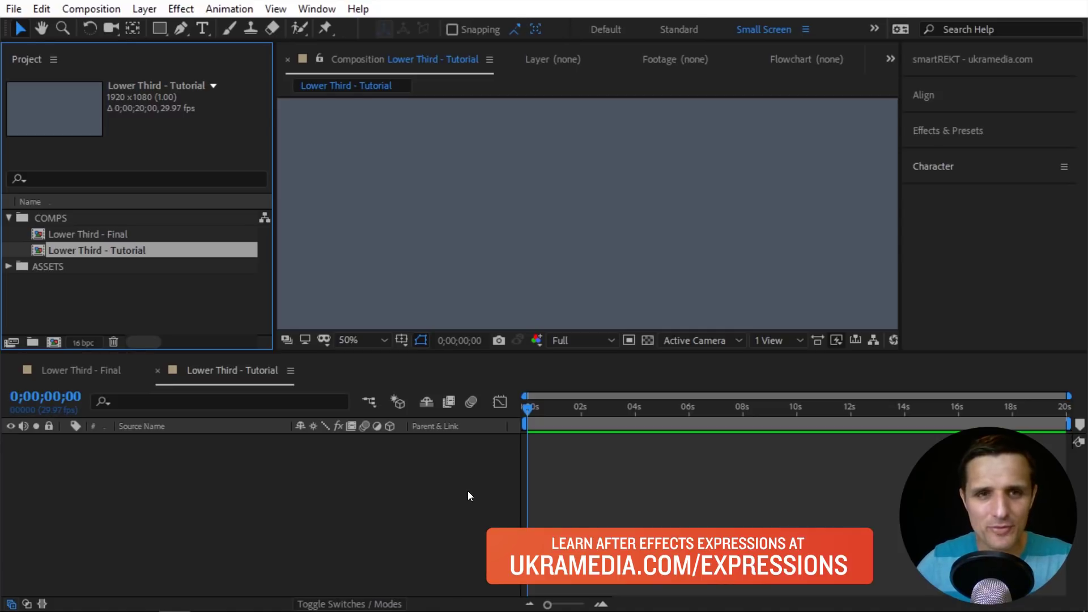
Create a full-frame rectangle shape layer, unlink its path size proportions and reduce the size to 1112 by 789.8
{"action": "key", "text": "comma"}
{"action": "key", "text": "comma"}
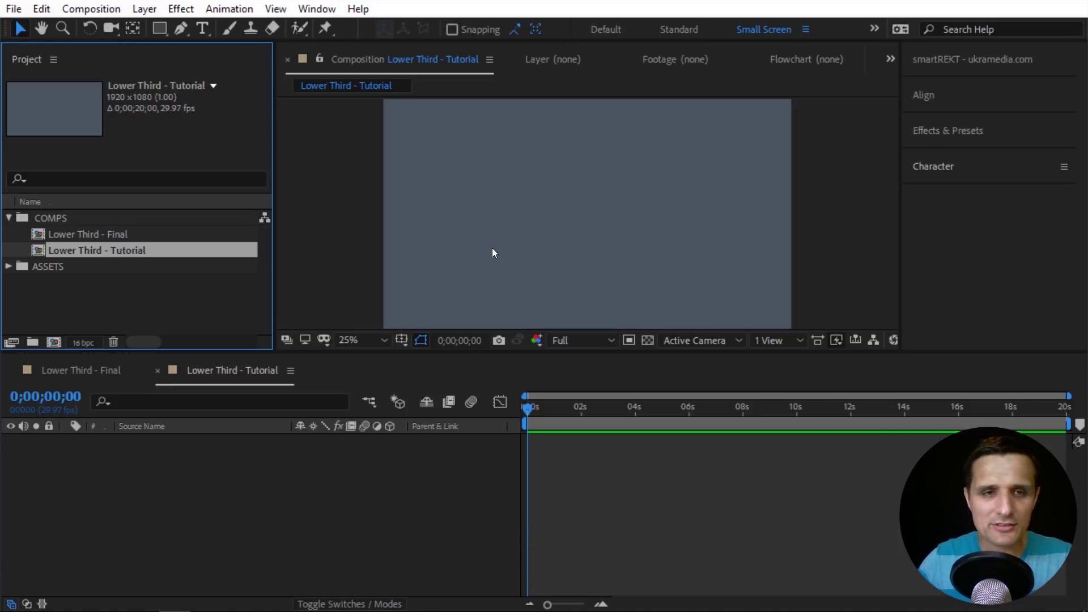
{"action": "left_click", "coordinate": [409, 466]}
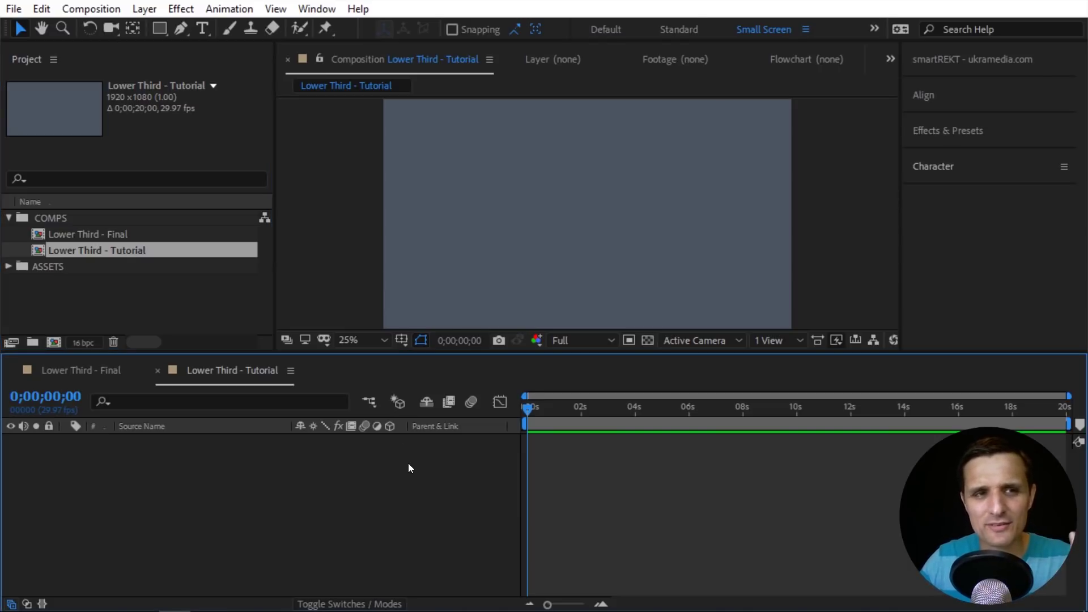
{"action": "double_click", "coordinate": [160, 28]}
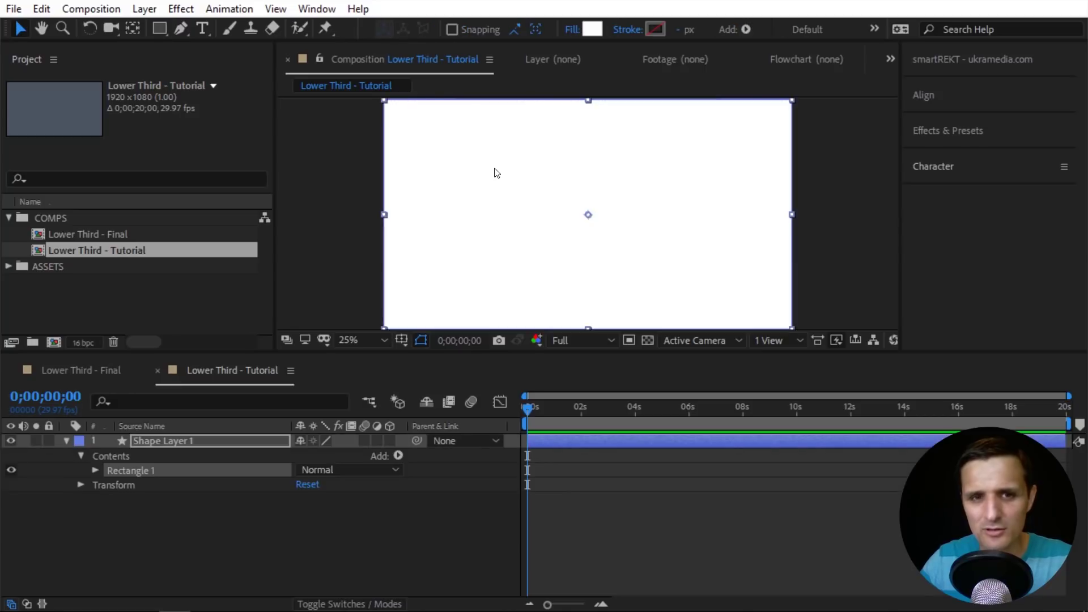
{"action": "left_click", "coordinate": [96, 470]}
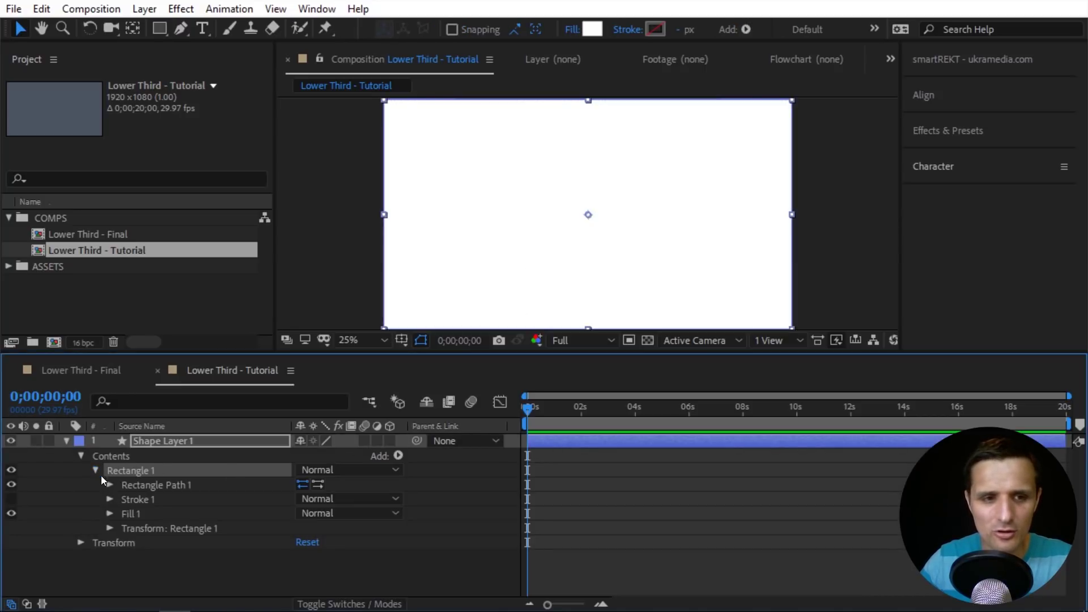
{"action": "left_click", "coordinate": [110, 485]}
{"action": "left_click_drag", "start_coordinate": [320, 497], "coordinate": [224, 512]}
{"action": "left_click", "coordinate": [300, 499]}
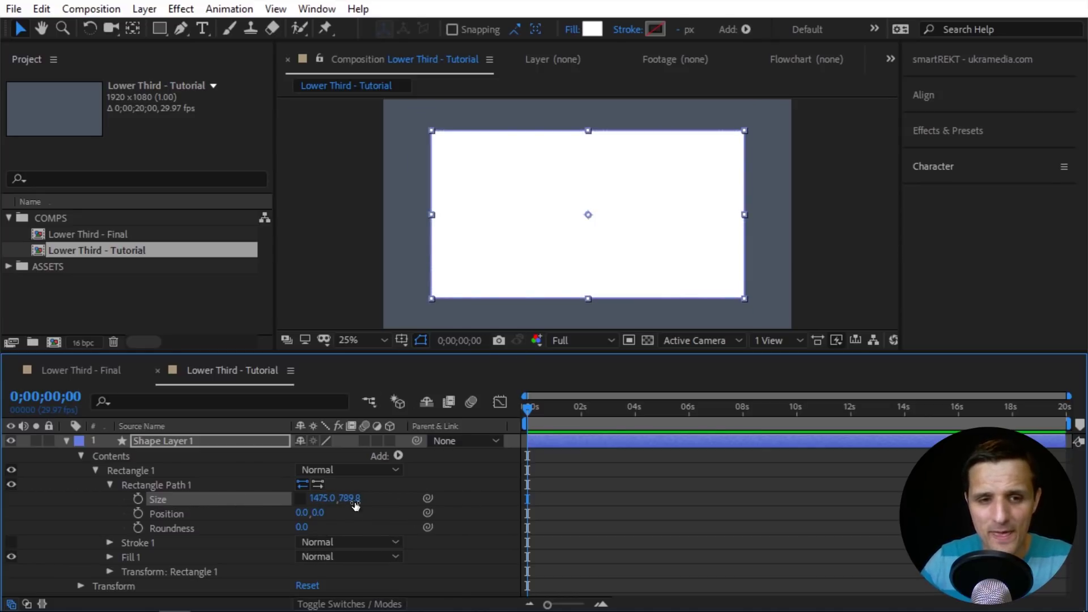
{"action": "left_click_drag", "start_coordinate": [320, 497], "coordinate": [229, 519]}
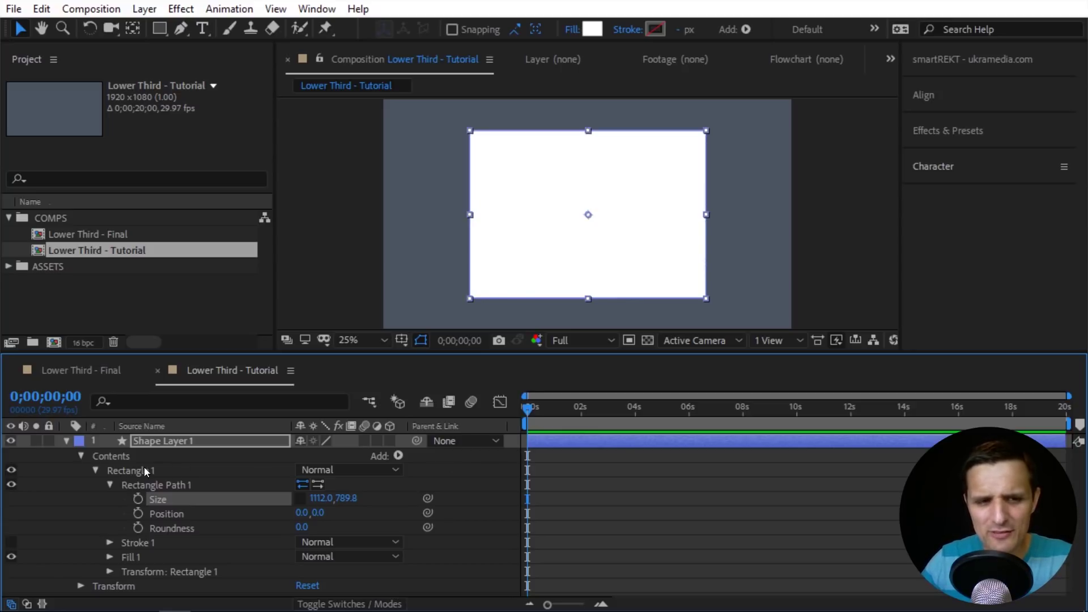
Delete the full-frame rectangle shape layer
{"action": "left_click", "coordinate": [71, 448]}
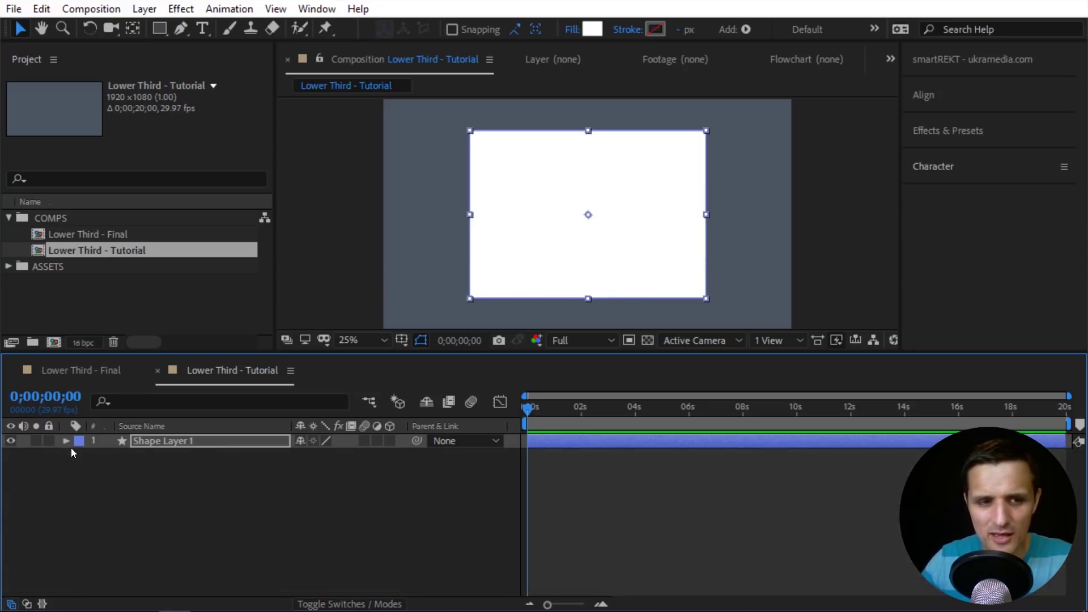
{"action": "left_click", "coordinate": [110, 542]}
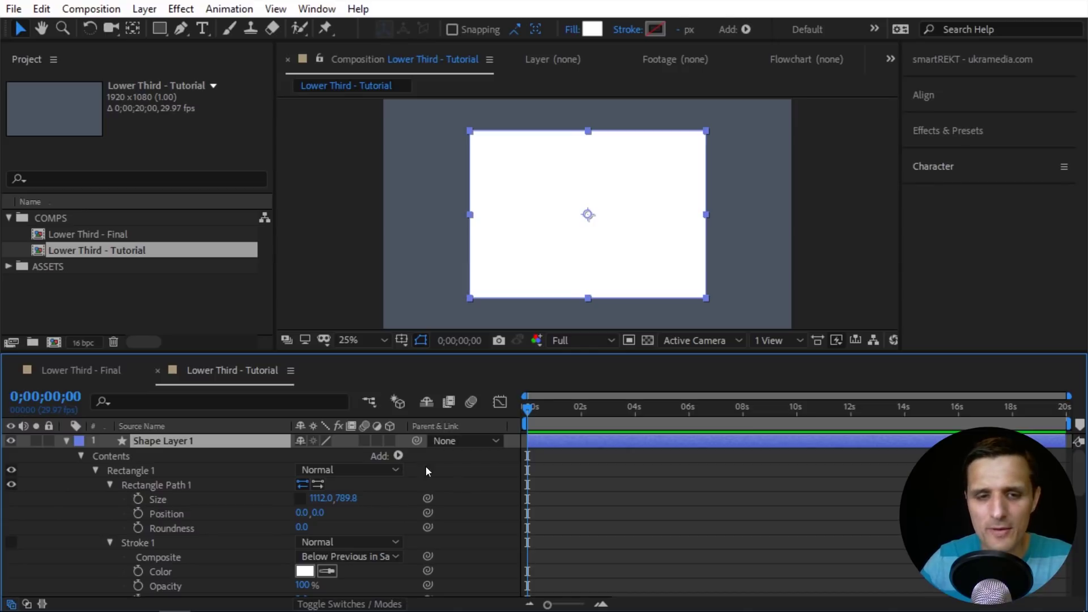
{"action": "key", "text": "Delete"}
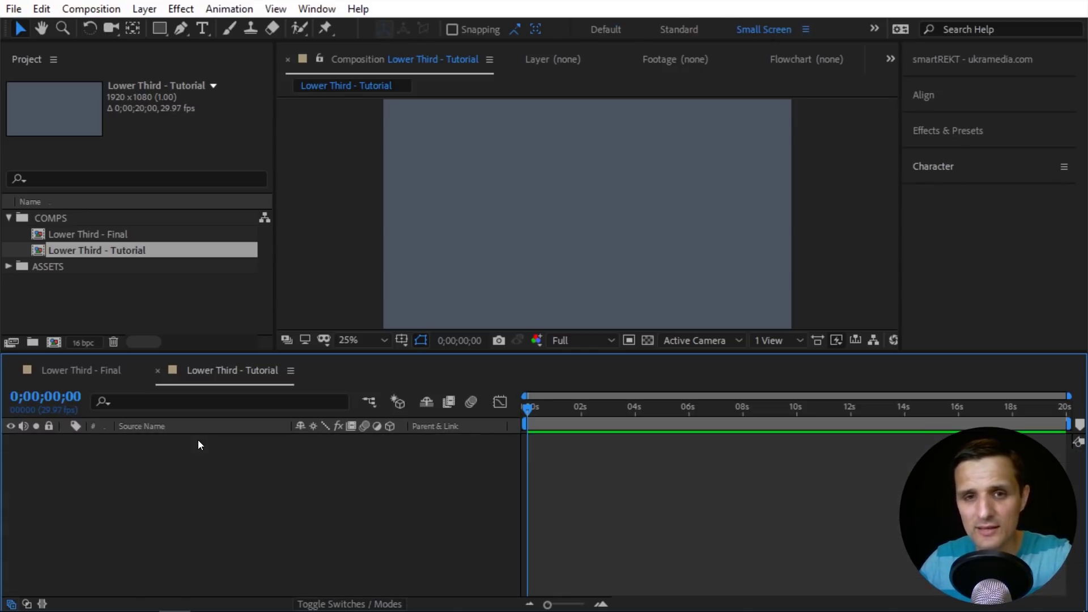
Add a smartREKT rectangle with X size 480, Y size 326 and its anchor point at Top Right
{"action": "left_click", "coordinate": [963, 62]}
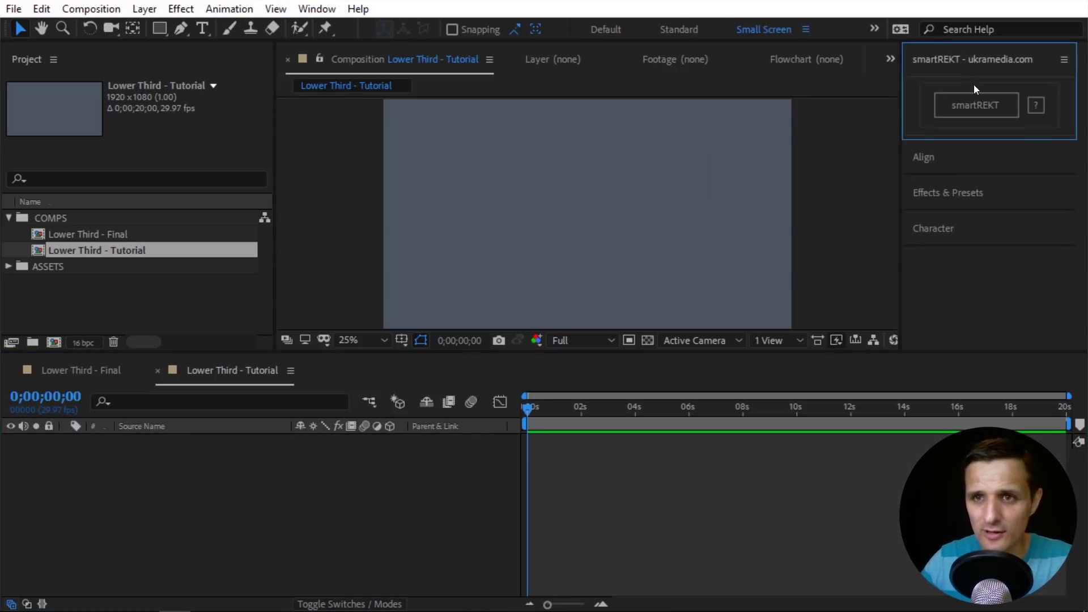
{"action": "left_click", "coordinate": [978, 106]}
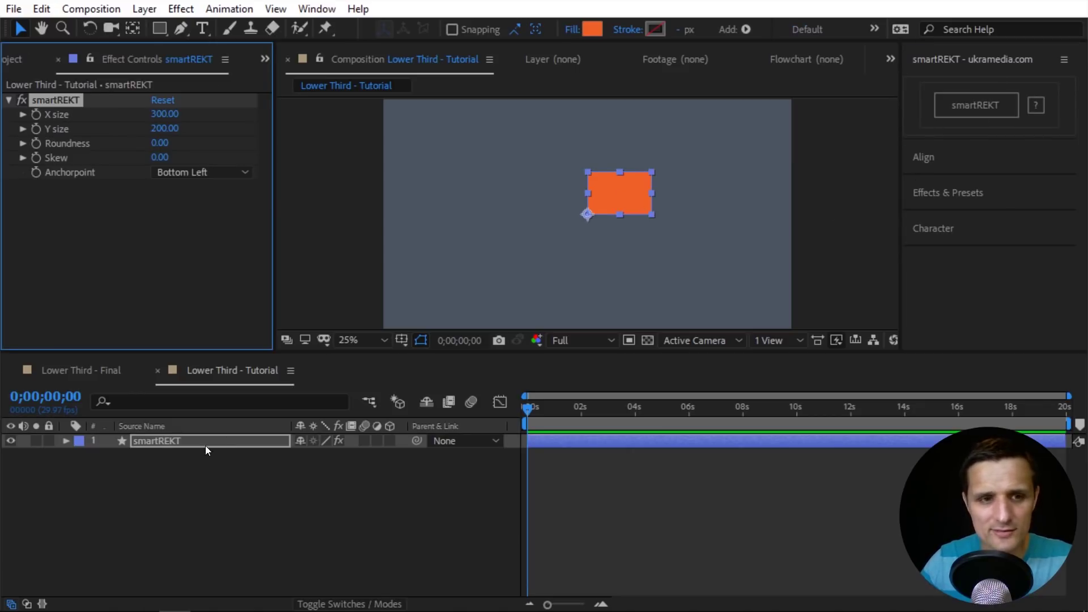
{"action": "left_click", "coordinate": [227, 424]}
{"action": "left_click_drag", "start_coordinate": [165, 115], "coordinate": [220, 152]}
{"action": "key", "text": "ctrl+z"}
{"action": "key", "text": "ctrl+z"}
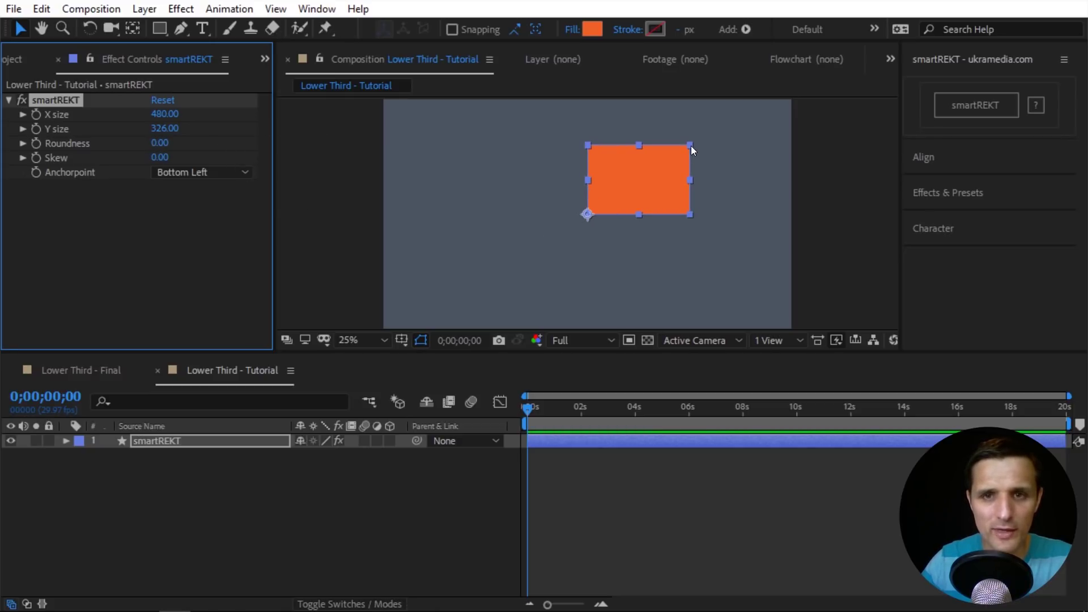
{"action": "left_click", "coordinate": [233, 171]}
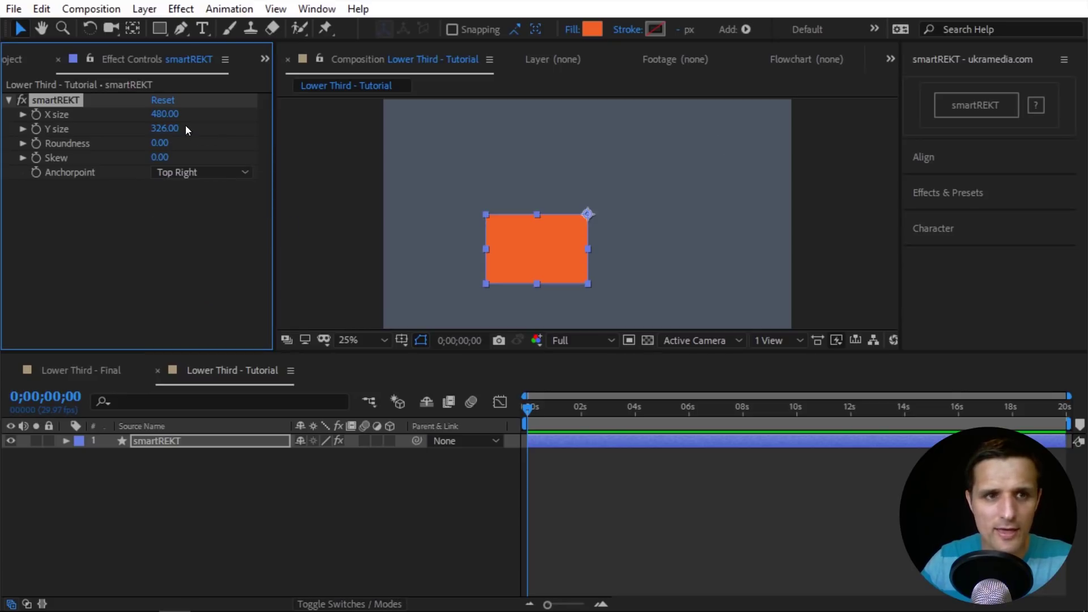
Delete the smartREKT layer from the composition
{"action": "left_click_drag", "start_coordinate": [170, 129], "coordinate": [236, 425]}
{"action": "left_click", "coordinate": [228, 453]}
{"action": "left_click", "coordinate": [240, 441]}
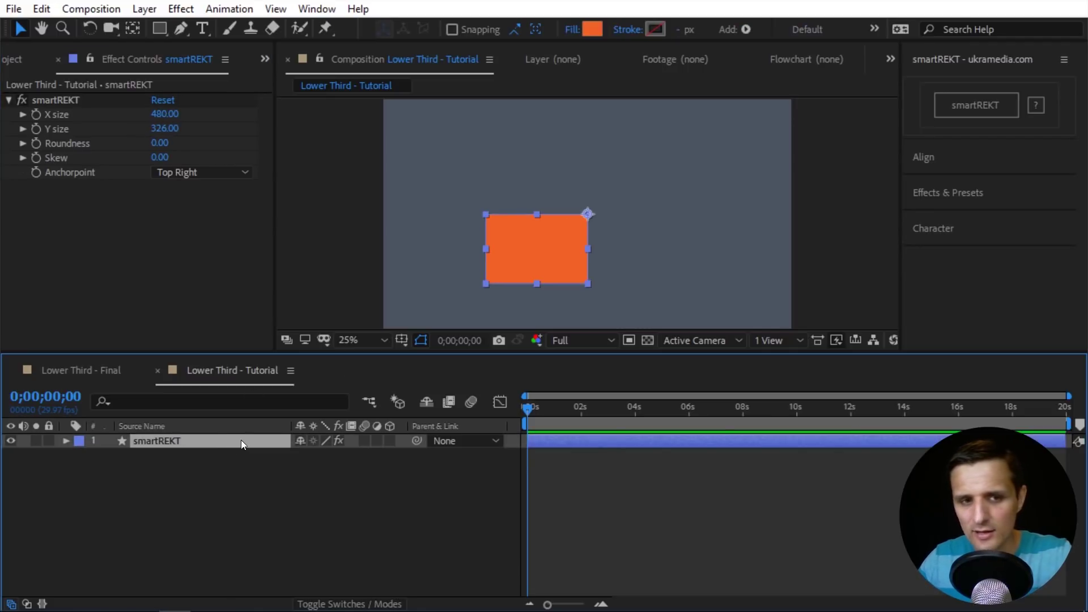
{"action": "key", "text": "Delete"}
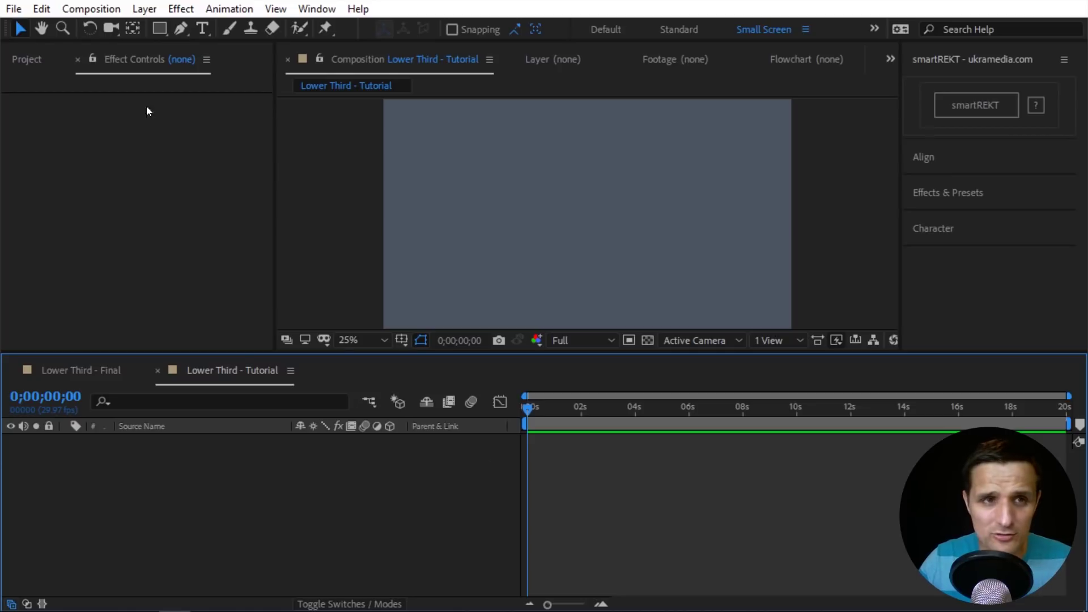
Draw a white rectangle about 648 by 356 px in the upper-left part of the frame and reveal its path properties
{"action": "left_click", "coordinate": [160, 28]}
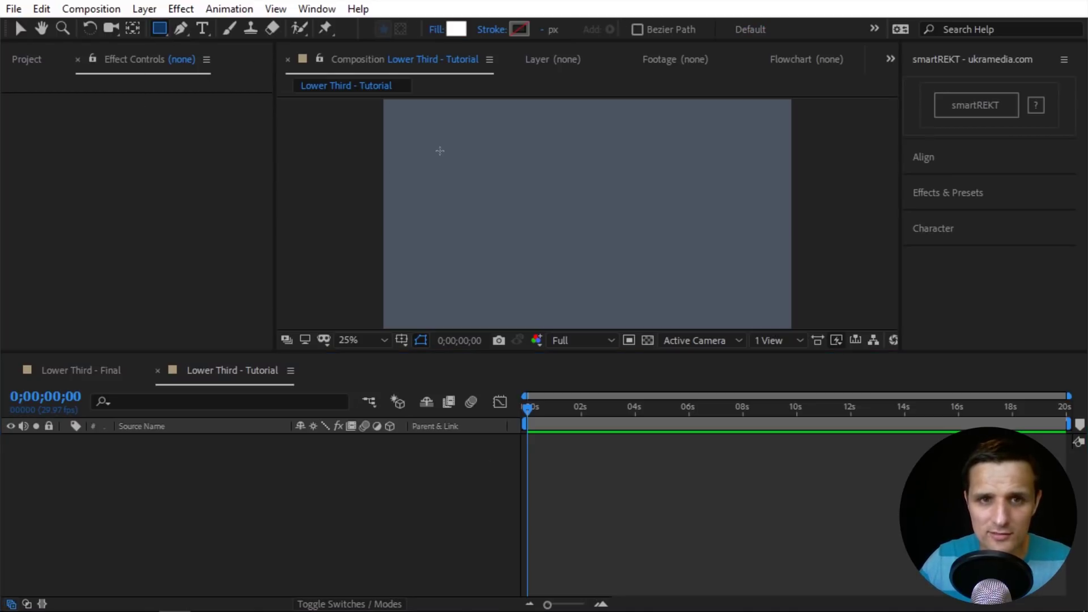
{"action": "left_click_drag", "start_coordinate": [439, 152], "coordinate": [579, 228]}
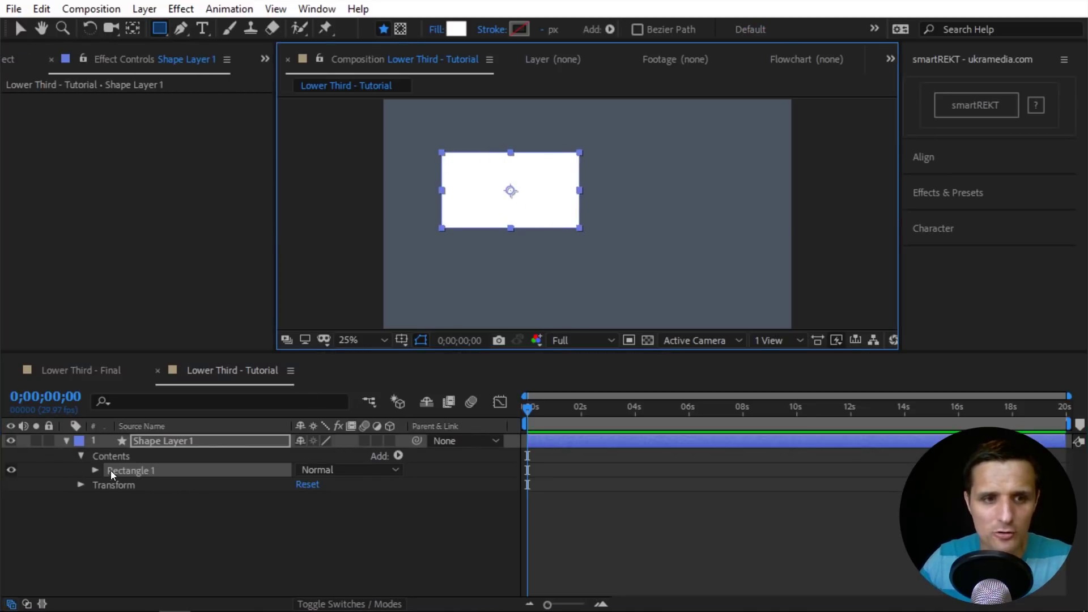
{"action": "left_click", "coordinate": [95, 470]}
{"action": "left_click", "coordinate": [110, 485]}
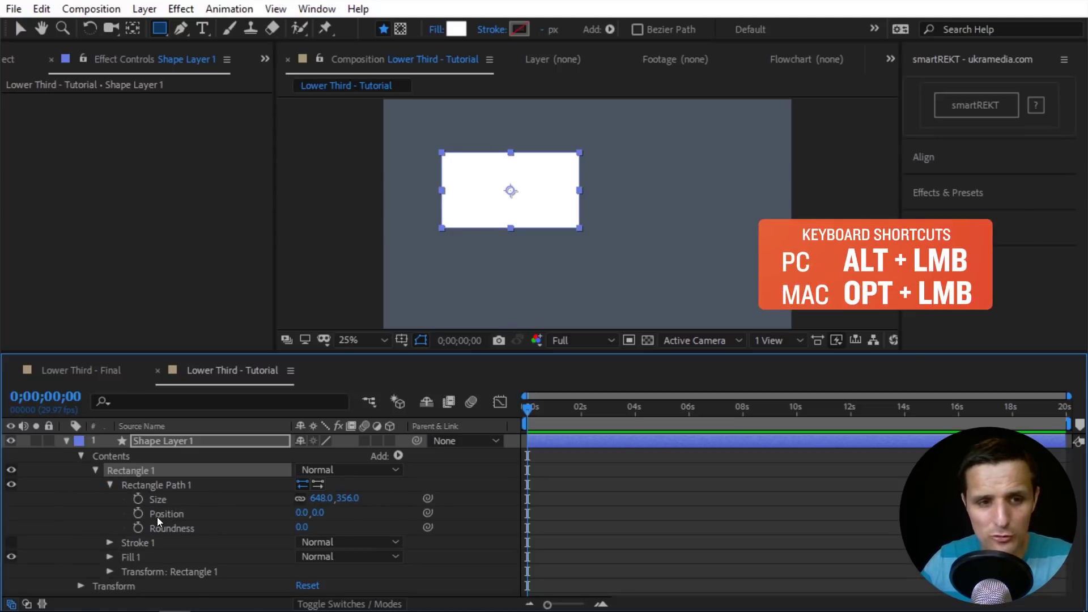
Start an expression on Rectangle Path 1's Position with x linked to the first Size value, size[0]
{"action": "left_click", "coordinate": [138, 514], "text": "alt"}
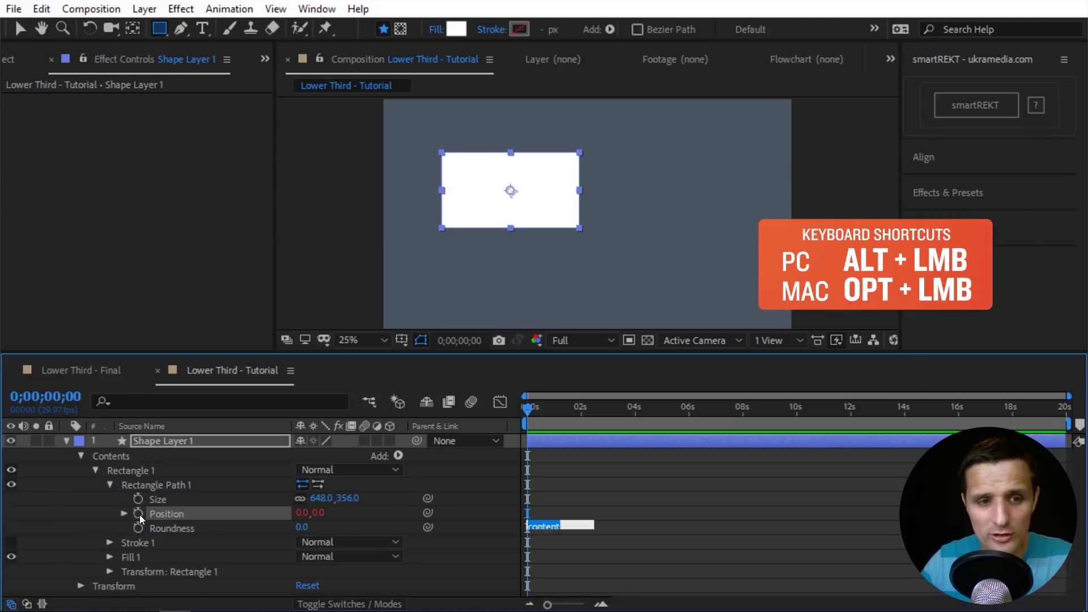
{"action": "left_click", "coordinate": [577, 538]}
{"action": "left_click", "coordinate": [580, 536]}
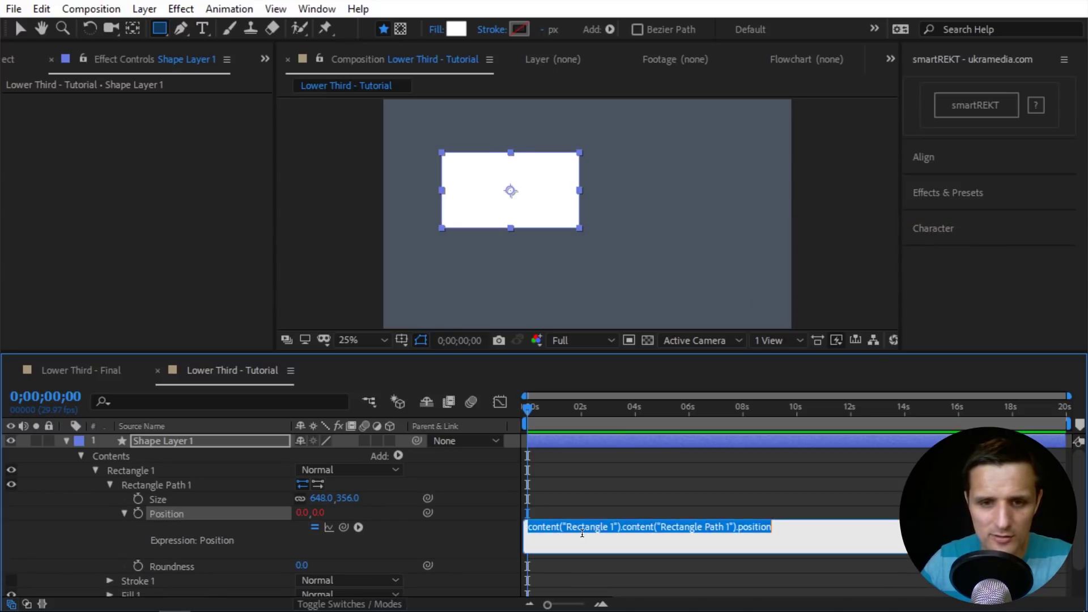
{"action": "type", "text": "x ="}
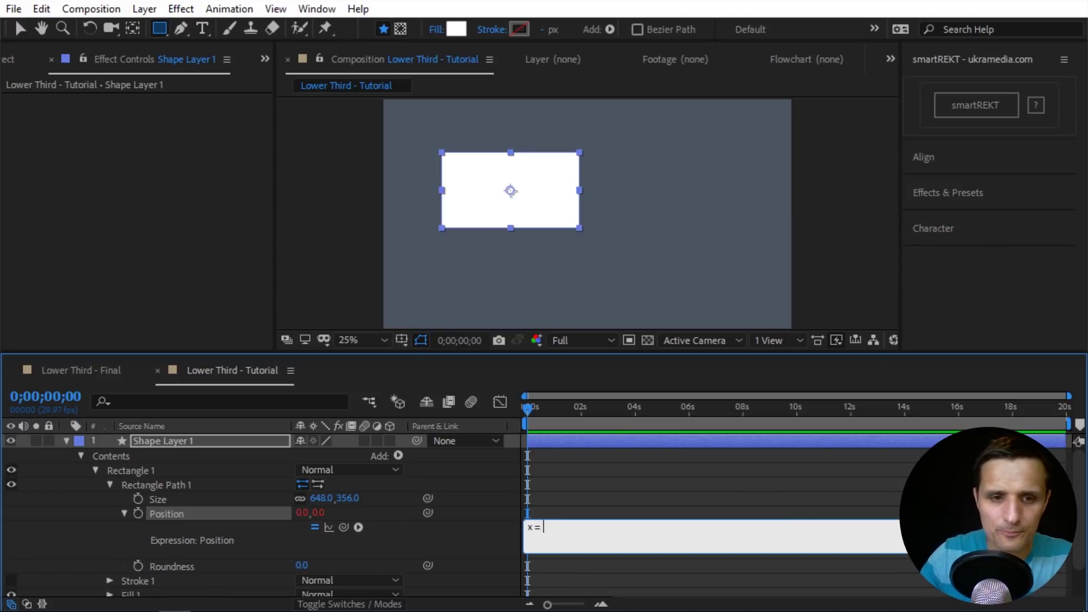
{"action": "left_click_drag", "start_coordinate": [343, 527], "coordinate": [322, 499]}
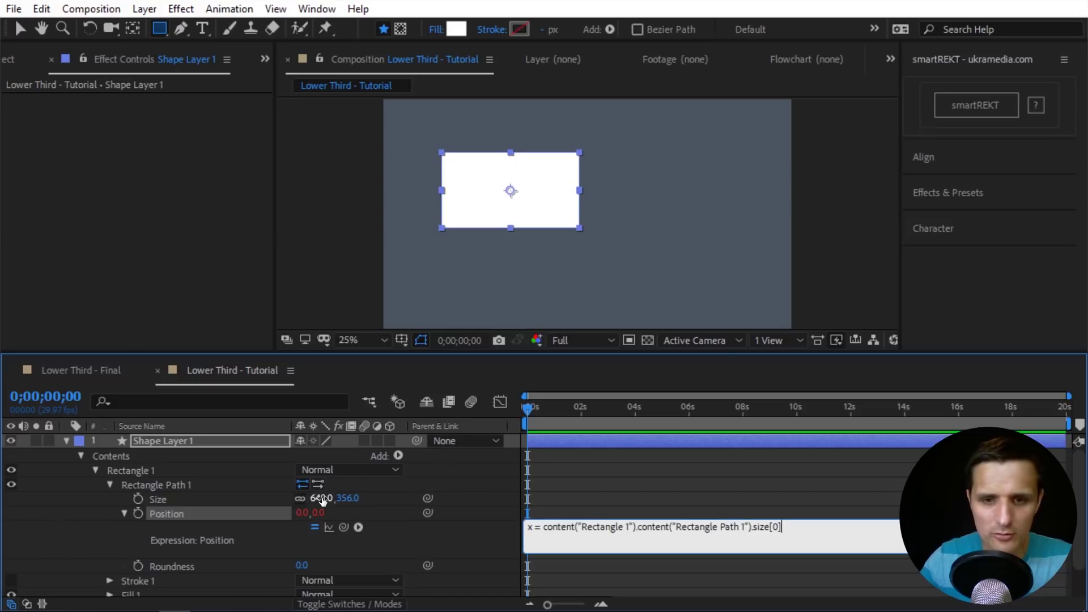
{"action": "type", "text": ";"}
{"action": "key", "text": "Return"}
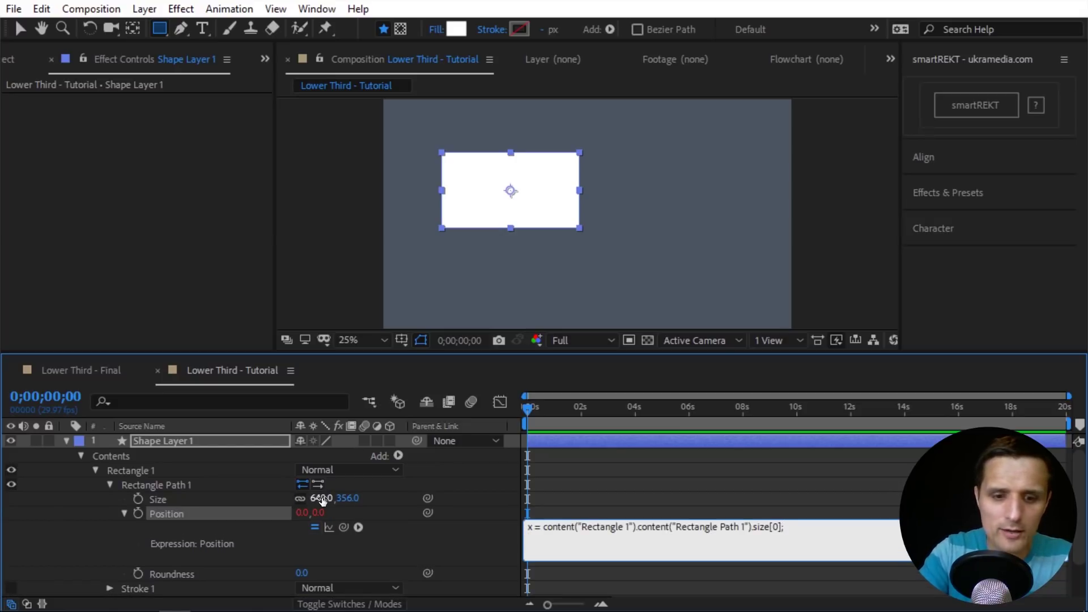
Add y linked to size[1] in the Position expression and return [x, y]
{"action": "type", "text": "y ="}
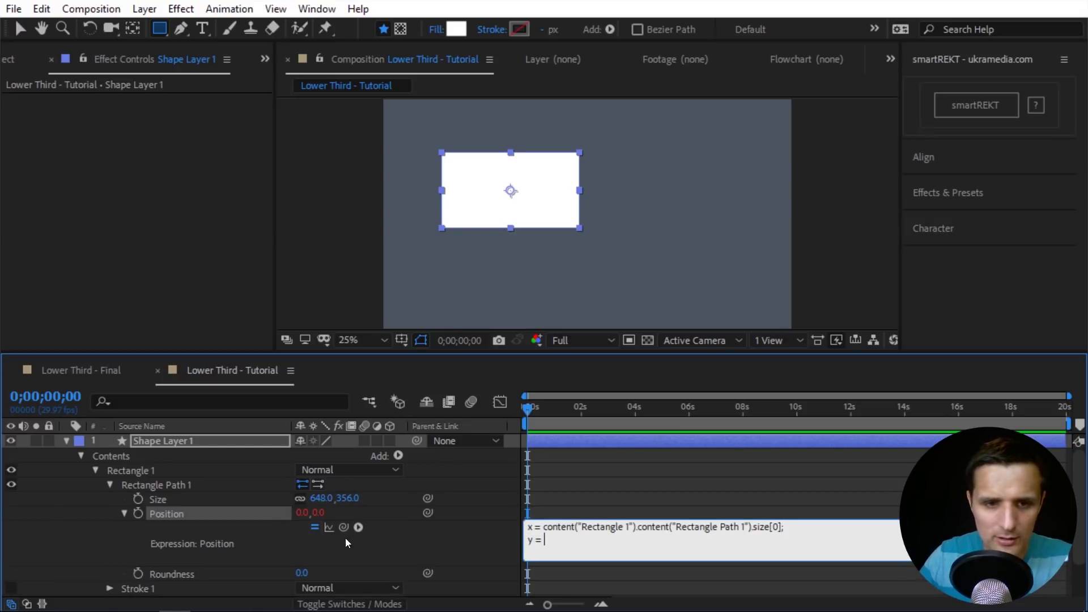
{"action": "left_click_drag", "start_coordinate": [343, 527], "coordinate": [354, 498]}
{"action": "type", "text": ";"}
{"action": "key", "text": "Return"}
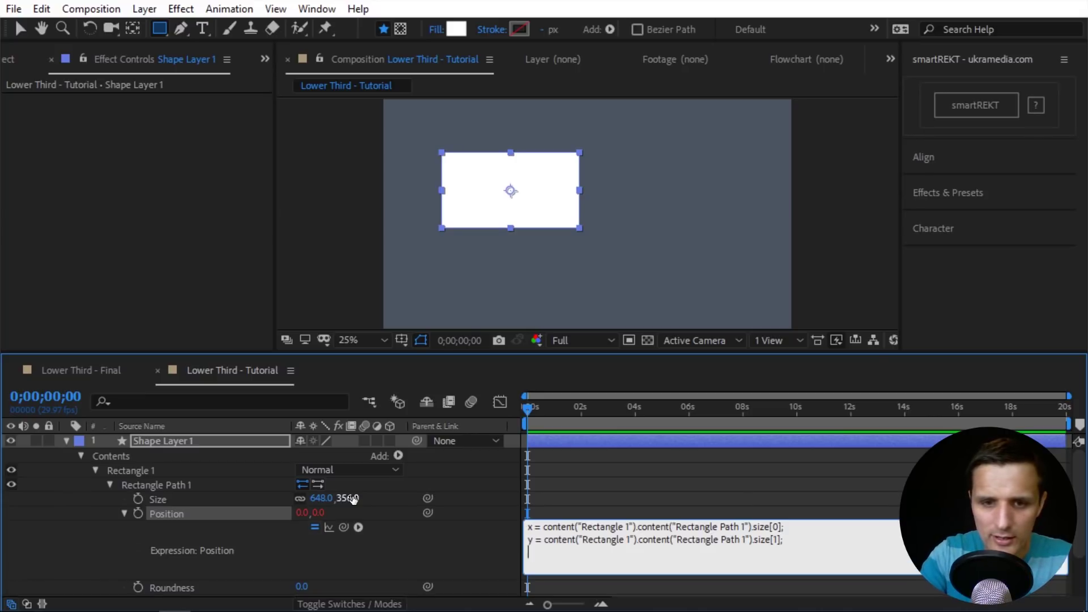
{"action": "type", "text": "[x, y]"}
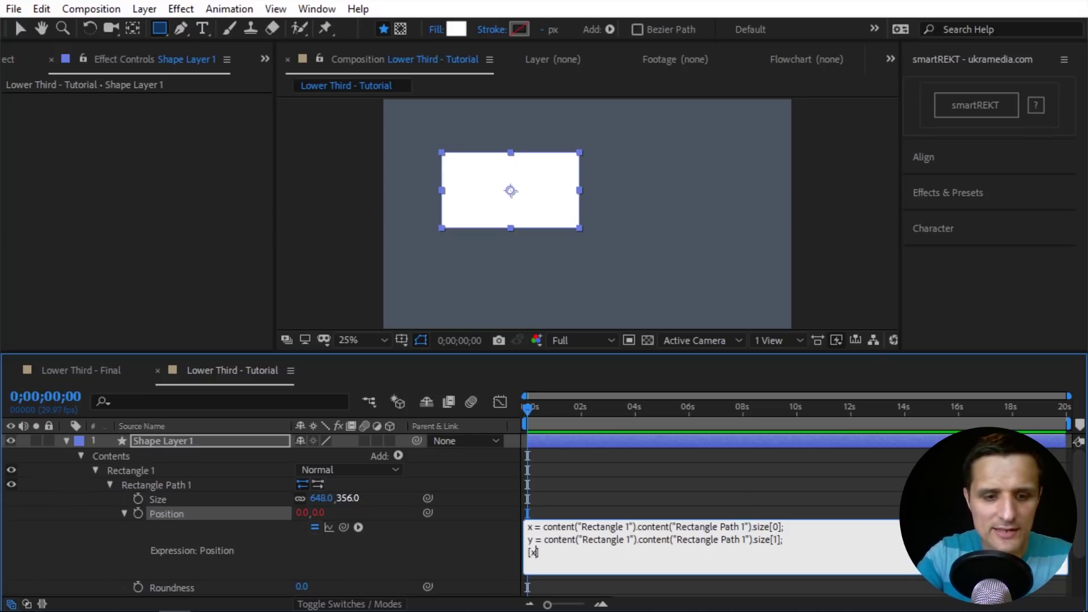
{"action": "left_click", "coordinate": [468, 555]}
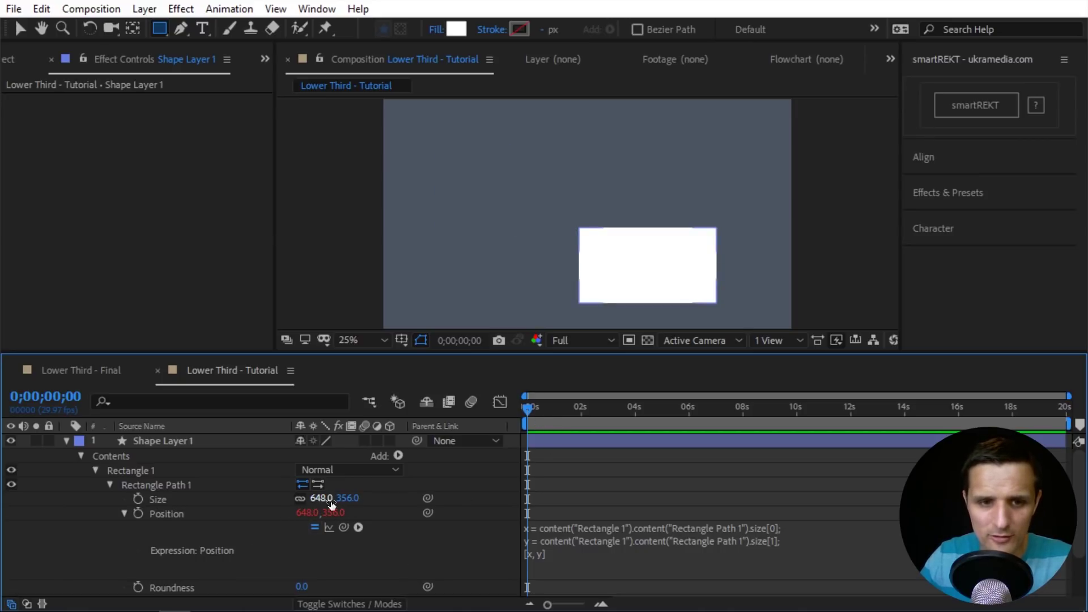
Test the Position expression by changing the rectangle's size, and undo the size change
{"action": "left_click_drag", "start_coordinate": [311, 498], "coordinate": [285, 497]}
{"action": "key", "text": "ctrl+z"}
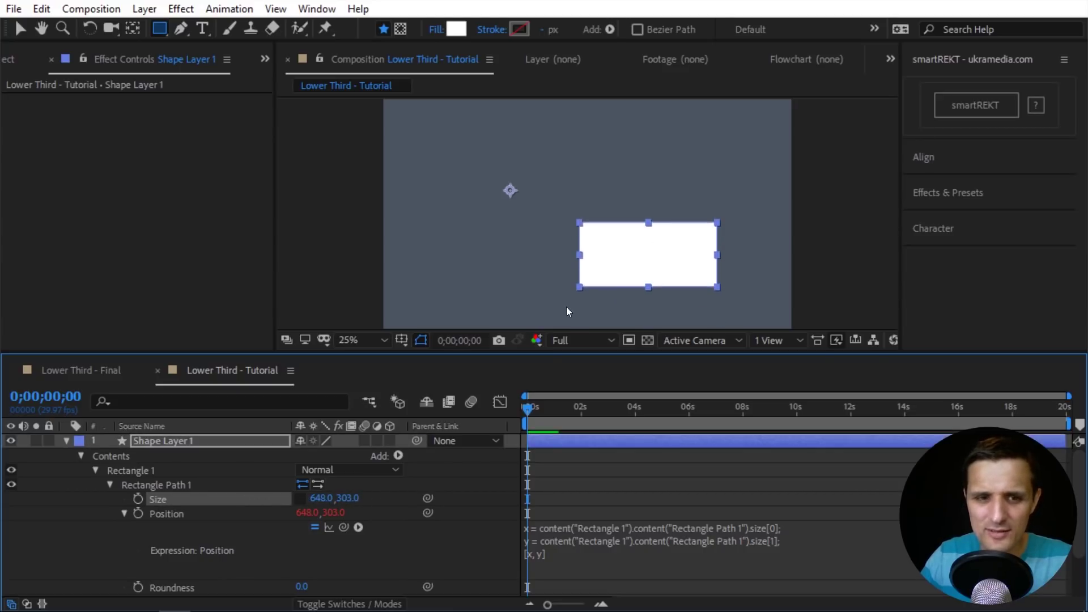
{"action": "left_click", "coordinate": [566, 308]}
Change the Position expression's result to [x/2, y/2] and resize the rectangle to about 665 by 245 px
{"action": "left_click", "coordinate": [672, 531]}
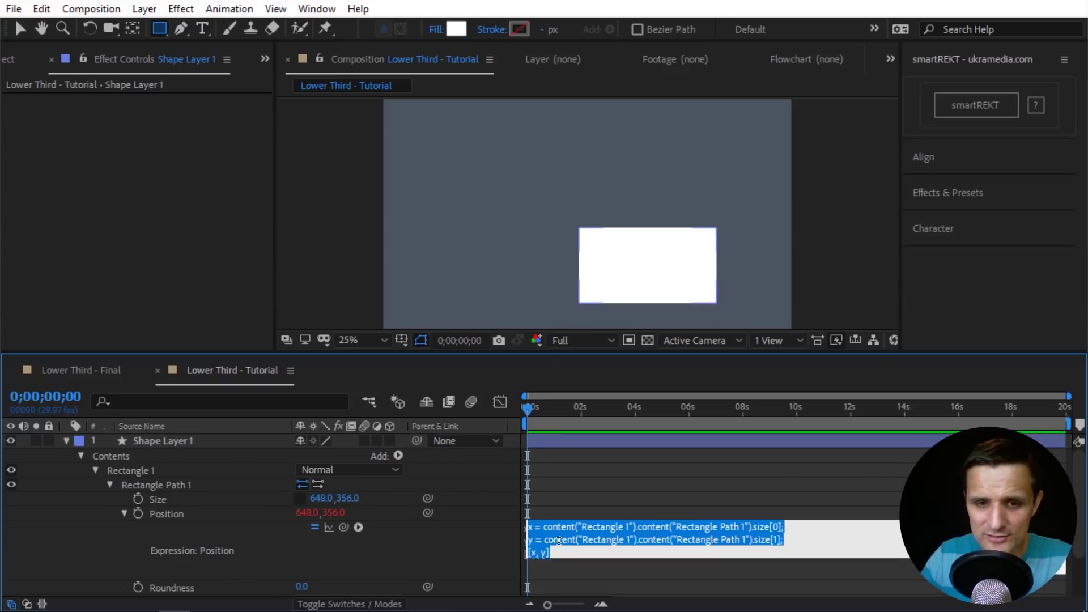
{"action": "left_click", "coordinate": [782, 527]}
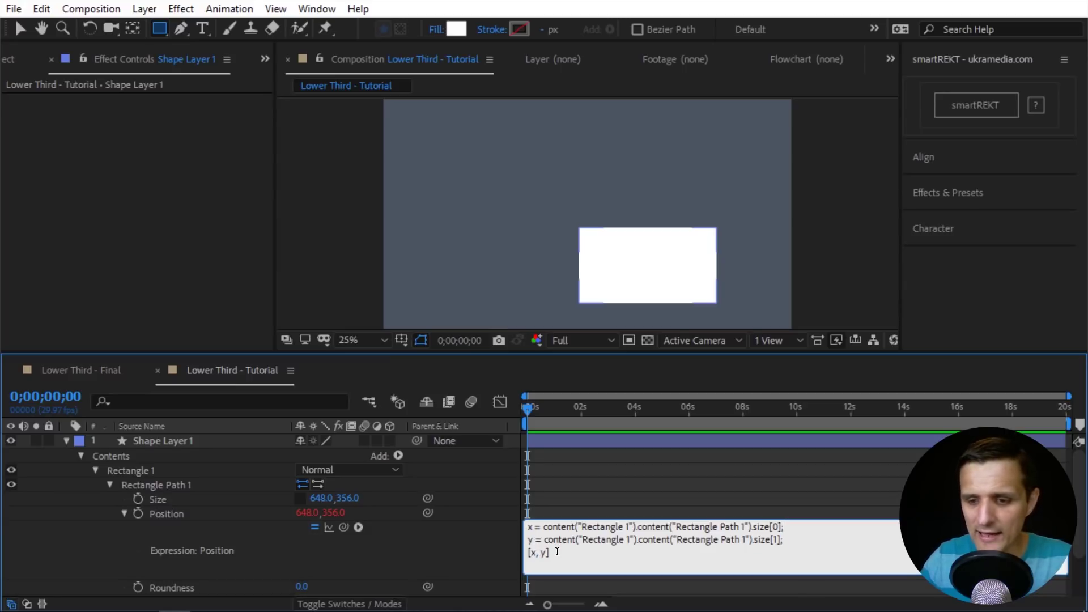
{"action": "type", "text": "/2"}
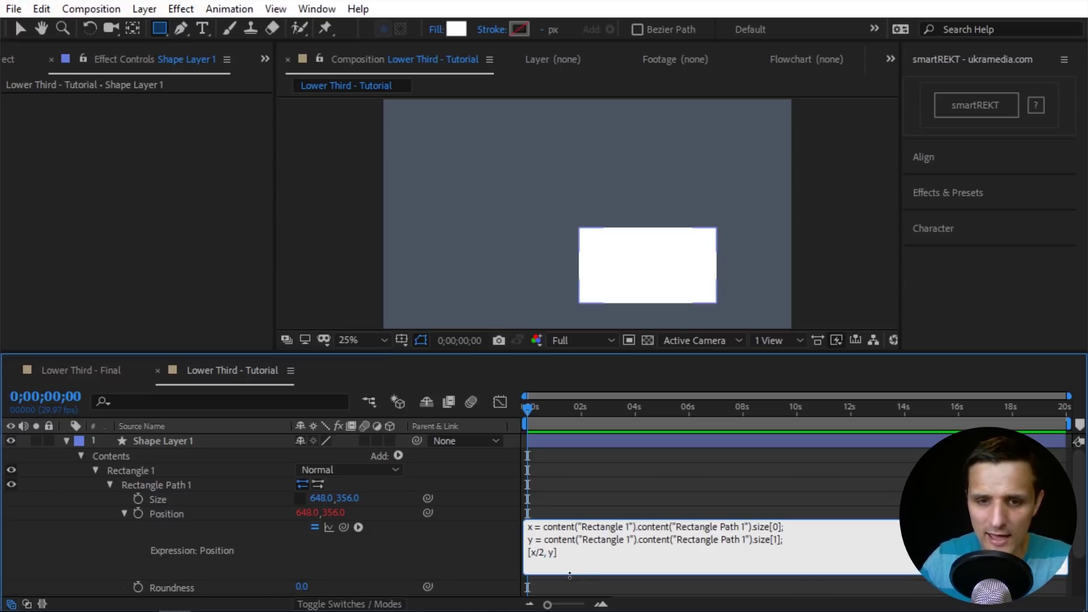
{"action": "left_click", "coordinate": [555, 554]}
{"action": "type", "text": "/2"}
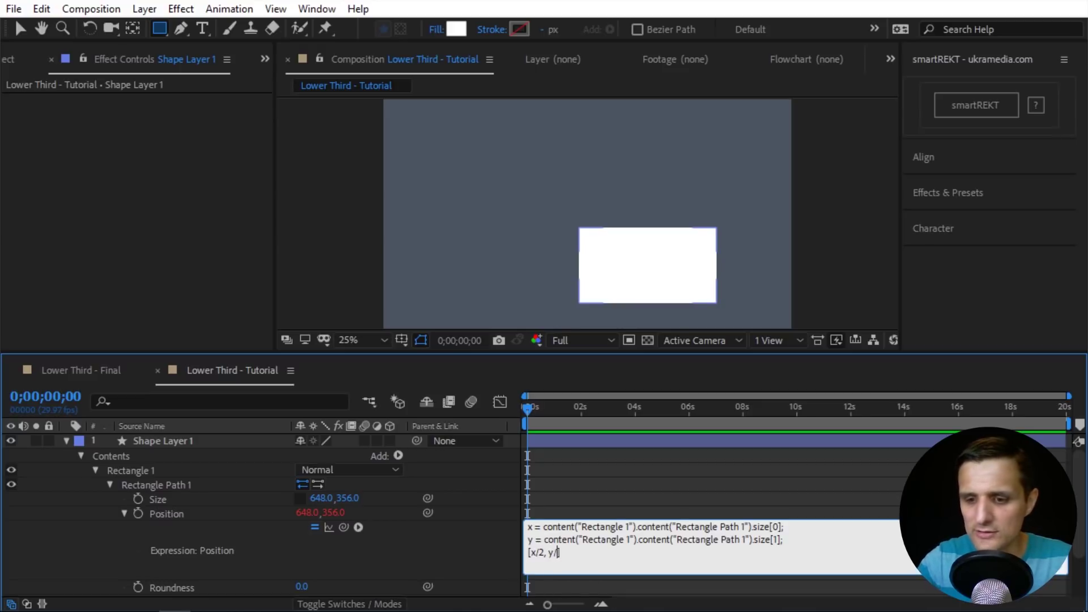
{"action": "left_click", "coordinate": [468, 540]}
{"action": "left_click_drag", "start_coordinate": [313, 498], "coordinate": [400, 504]}
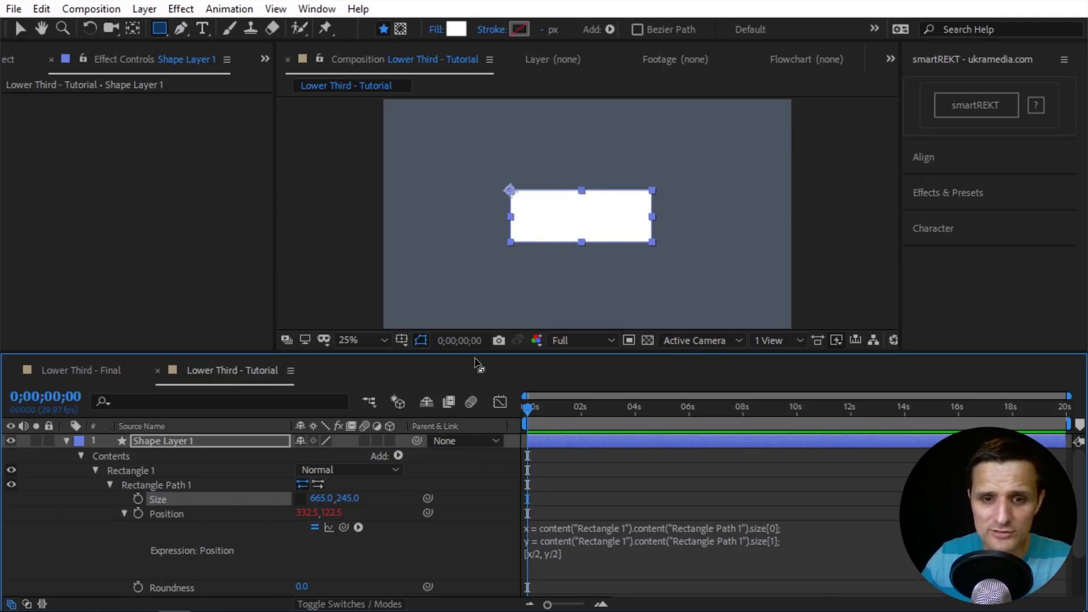
Change the Position expression's result to [x/-2, y/2] and resize the rectangle to about 474 by 148 px
{"action": "left_click", "coordinate": [539, 553]}
{"action": "left_click", "coordinate": [544, 553]}
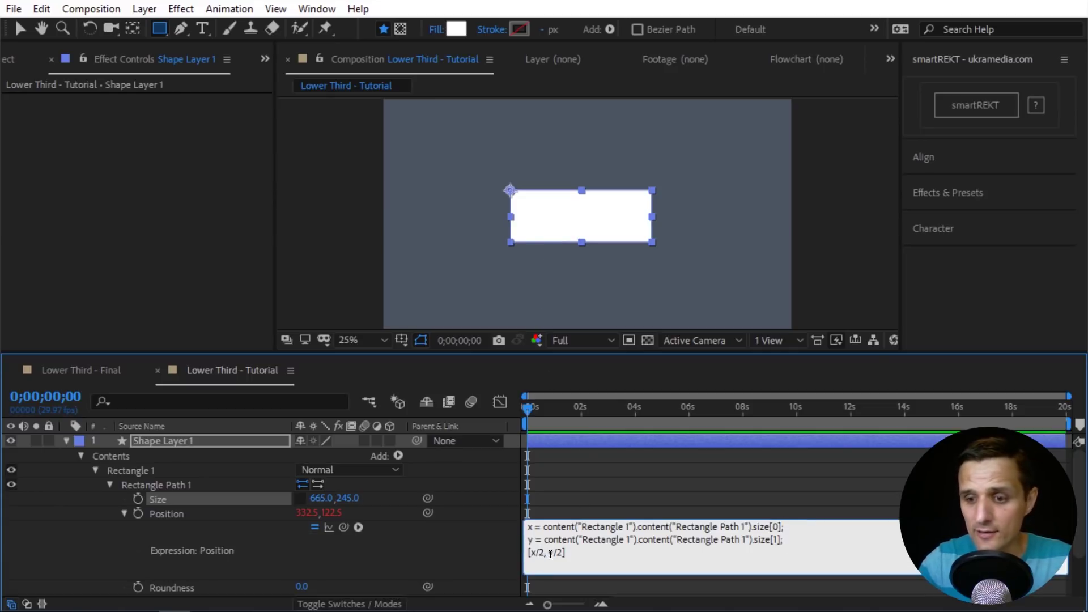
{"action": "type", "text": "-"}
{"action": "left_click", "coordinate": [474, 546]}
{"action": "left_click_drag", "start_coordinate": [322, 498], "coordinate": [212, 489]}
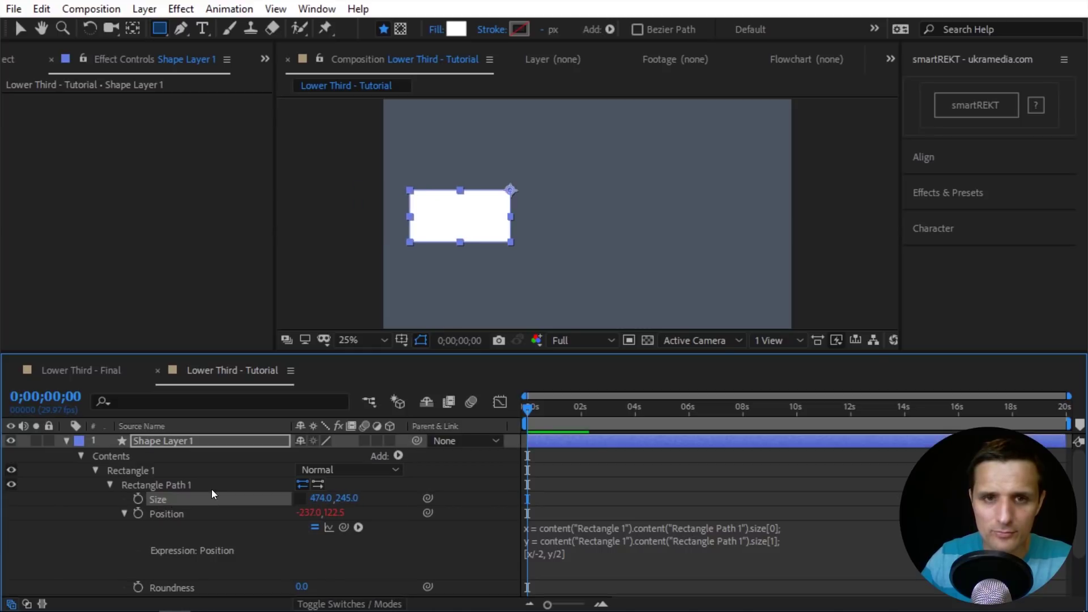
{"action": "left_click", "coordinate": [562, 548]}
{"action": "left_click", "coordinate": [378, 525]}
{"action": "left_click_drag", "start_coordinate": [347, 498], "coordinate": [320, 499]}
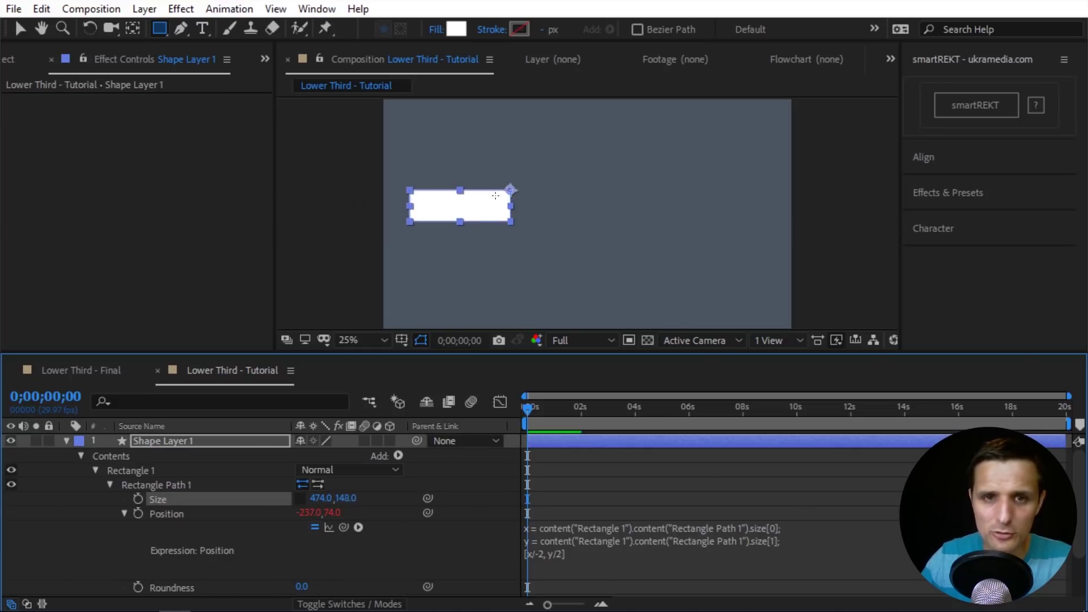
Change the Position expression's result to [x/-2, y/-2] and increase the rectangle's height to about 223 px
{"action": "left_click", "coordinate": [560, 552]}
{"action": "left_click", "coordinate": [561, 553]}
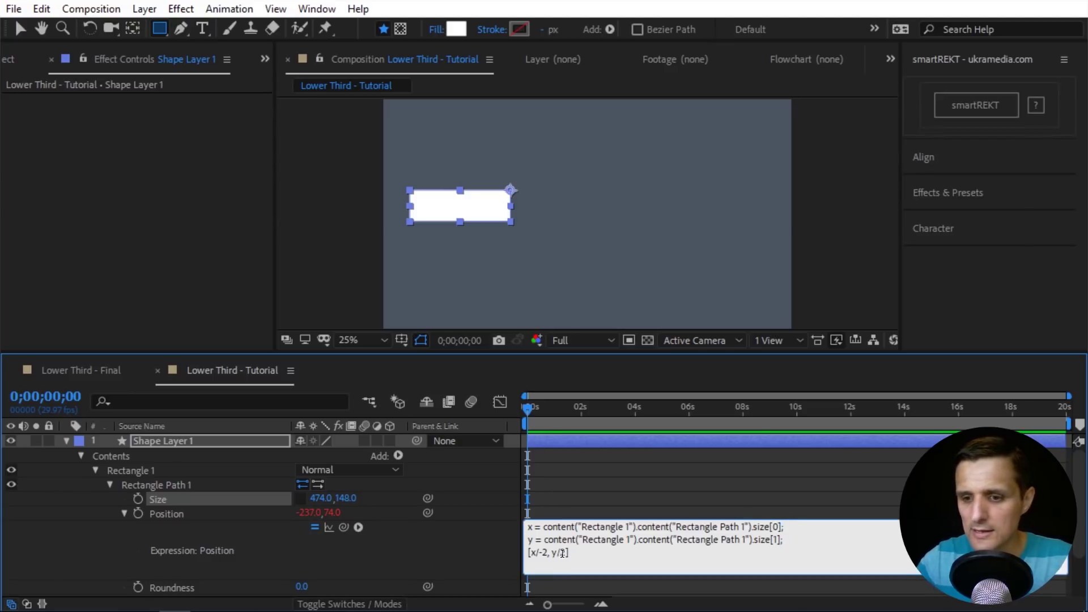
{"action": "type", "text": "-"}
{"action": "left_click", "coordinate": [467, 508]}
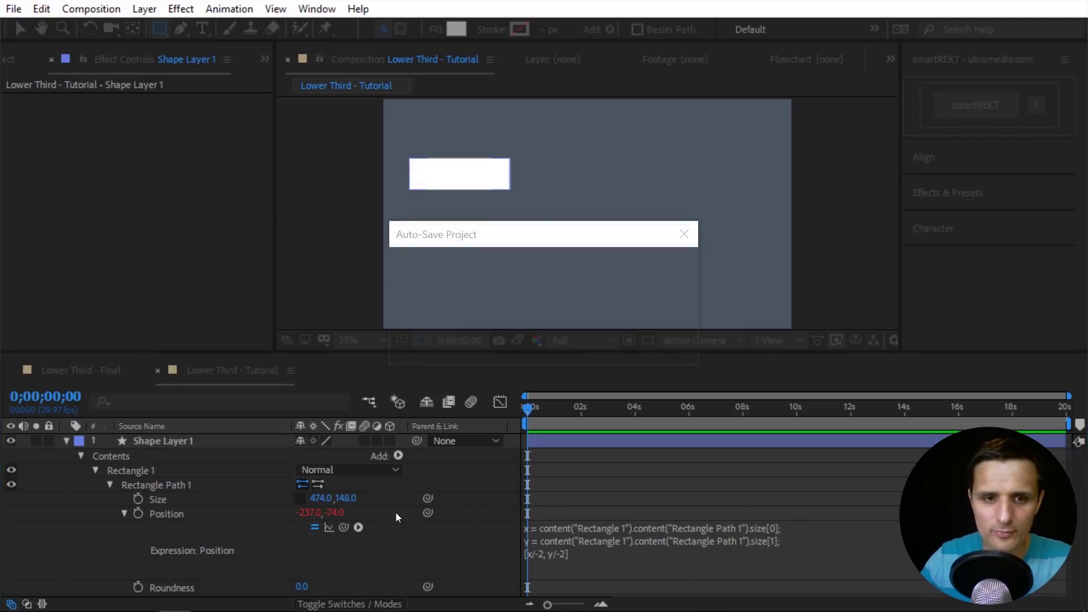
{"action": "left_click_drag", "start_coordinate": [347, 498], "coordinate": [425, 503]}
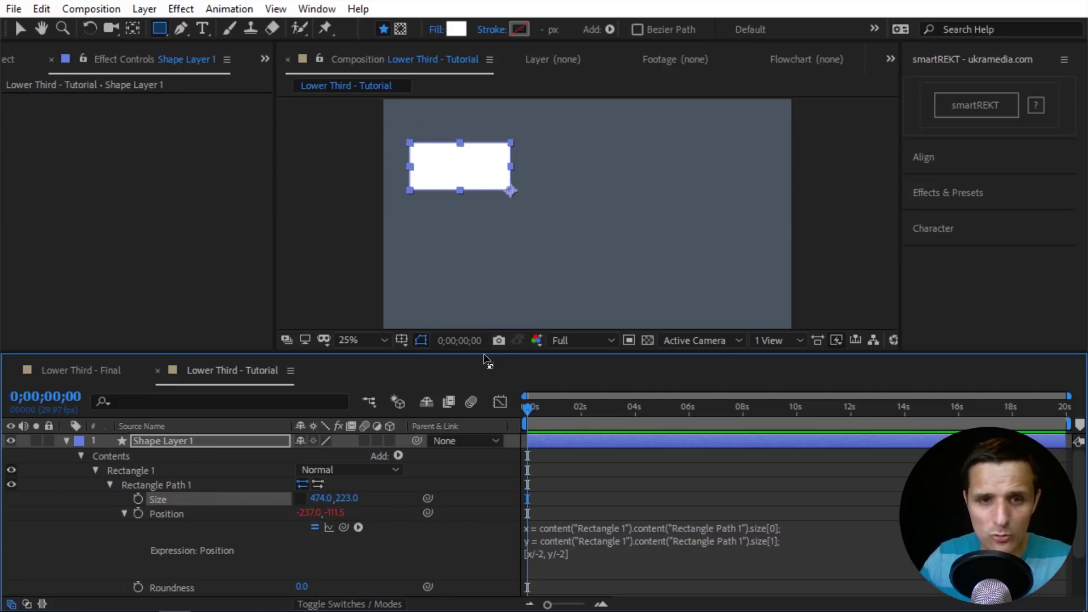
Delete the Shape Layer 1 rectangle from the composition
{"action": "mouse_move", "coordinate": [484, 353]}
{"action": "left_mouse_down"}
{"action": "mouse_move", "coordinate": [487, 398]}
{"action": "mouse_move", "coordinate": [495, 305]}
{"action": "left_mouse_up"}
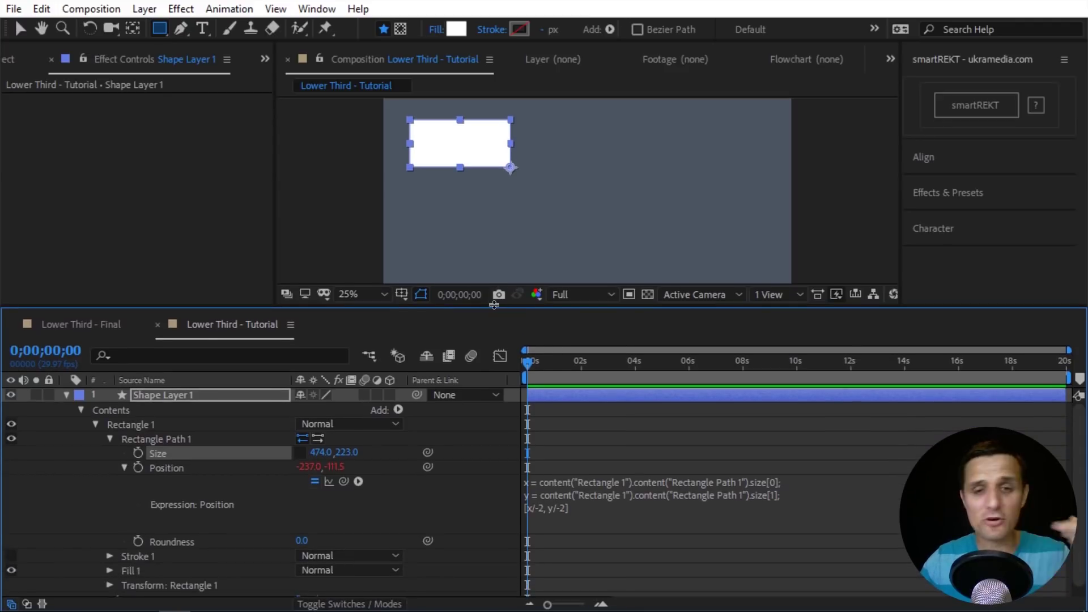
{"action": "left_click", "coordinate": [229, 397]}
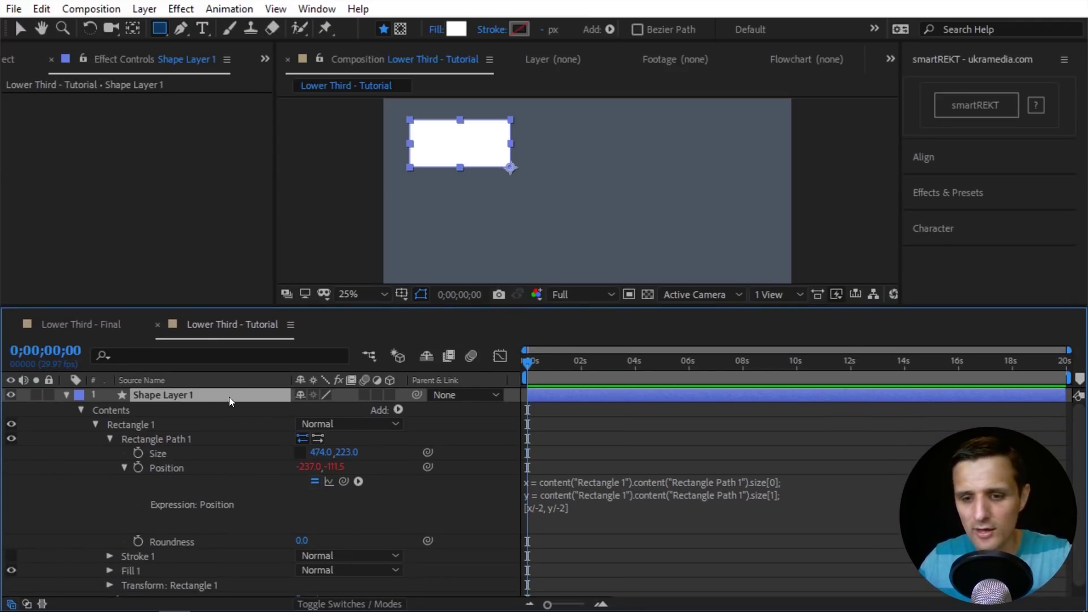
{"action": "key", "text": "Delete"}
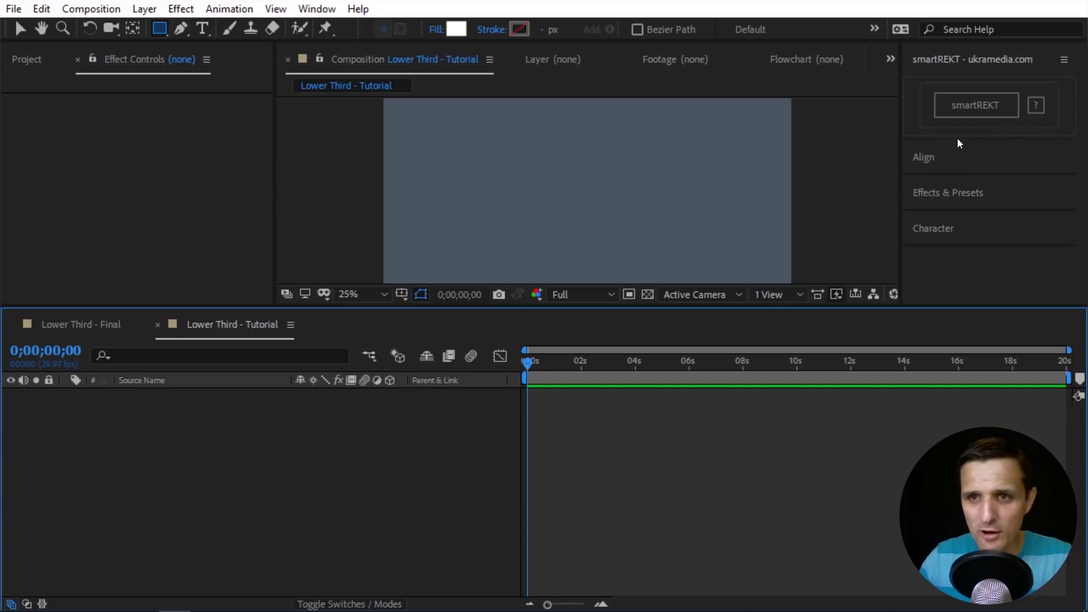
Add a smartREKT rectangle with X size 396 and try its Center Left and Bottom Right anchor points
{"action": "left_click", "coordinate": [974, 105]}
{"action": "left_click_drag", "start_coordinate": [164, 114], "coordinate": [222, 161]}
{"action": "left_click", "coordinate": [223, 170]}
{"action": "left_click", "coordinate": [213, 251]}
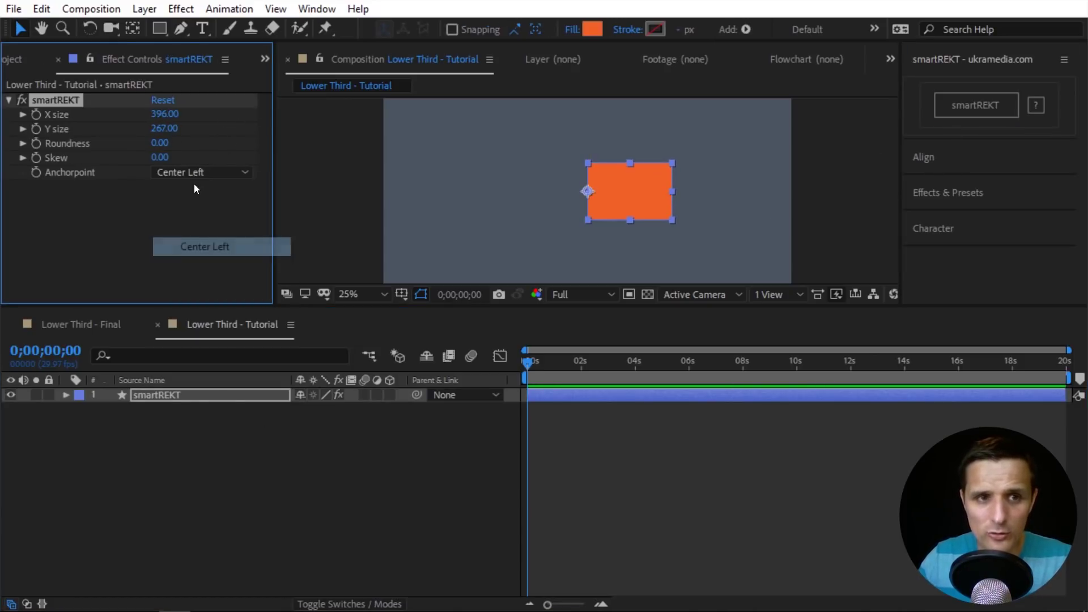
{"action": "left_click", "coordinate": [196, 172]}
{"action": "left_click", "coordinate": [222, 338]}
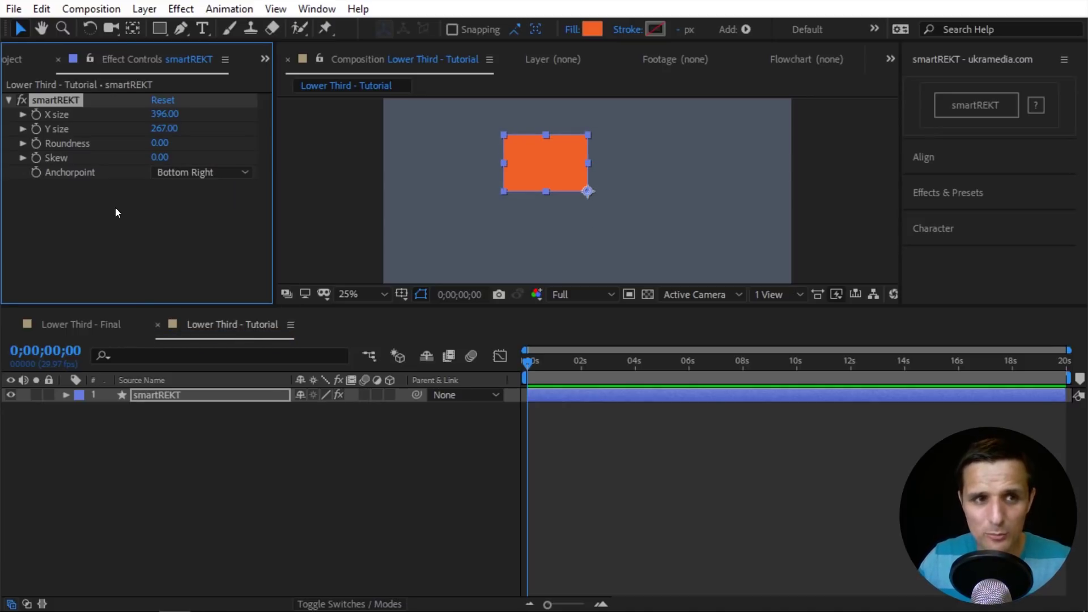
Delete the smartREKT layer so the composition is empty
{"action": "left_click", "coordinate": [199, 399]}
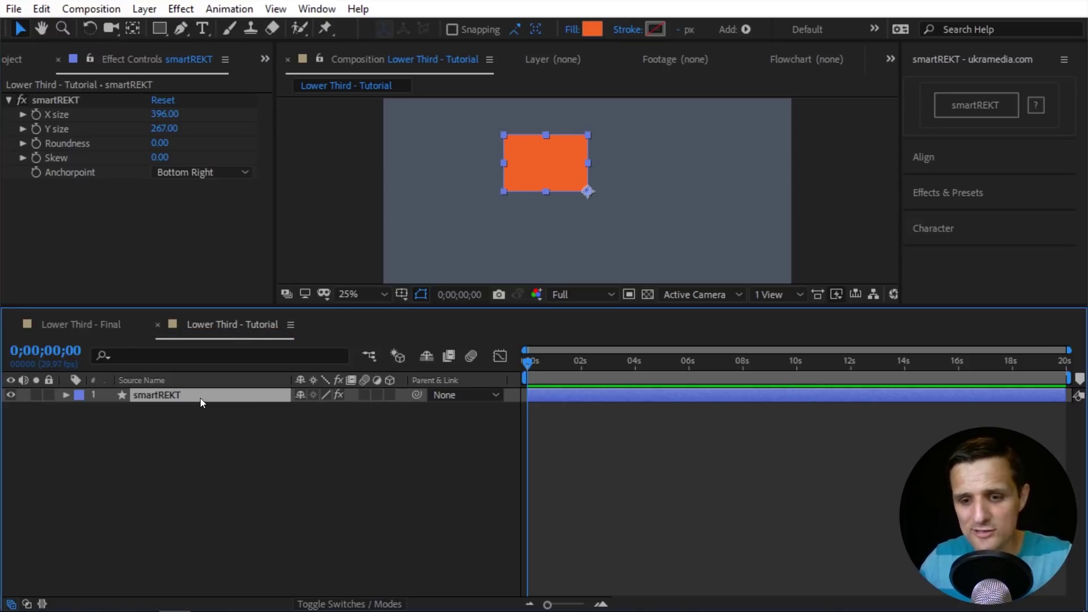
{"action": "key", "text": "Delete"}
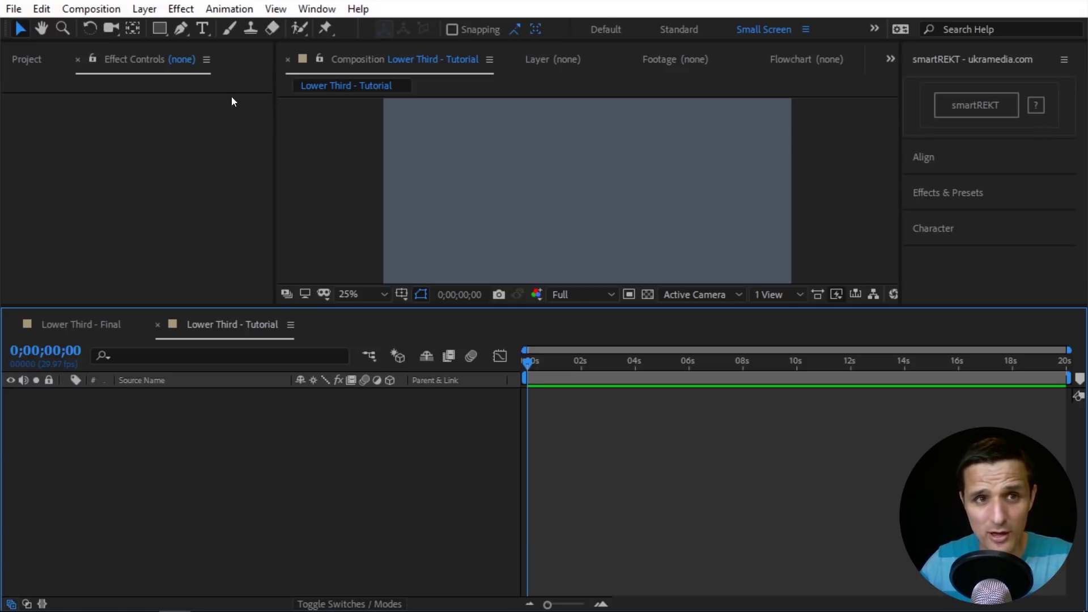
Create a text layer reading UKRAMEDIA.COM in the middle of the composition
{"action": "key", "text": "ctrl+t"}
{"action": "left_click", "coordinate": [498, 184]}
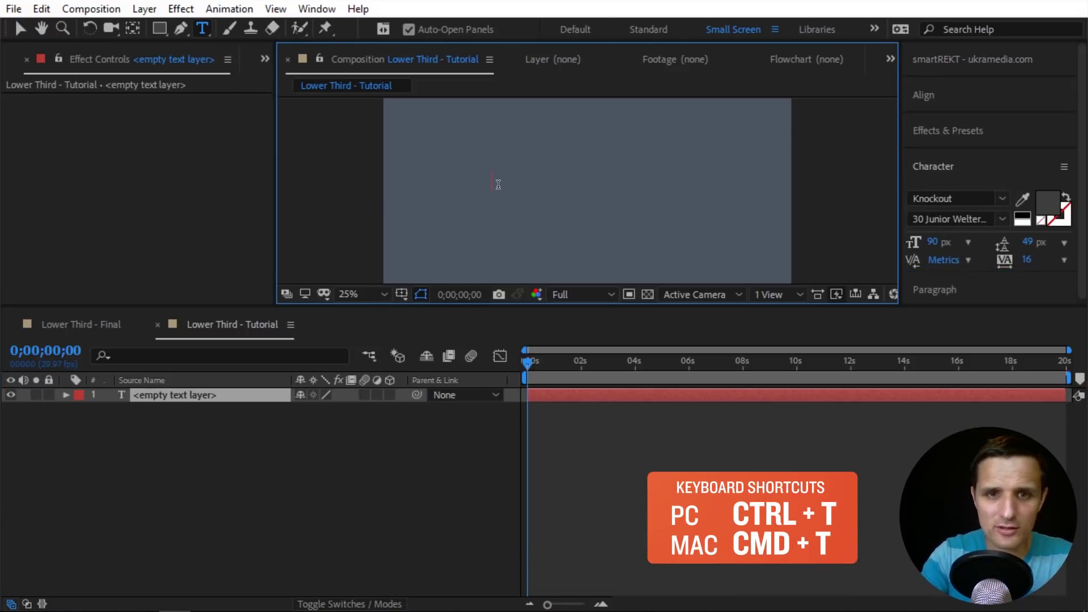
{"action": "type", "text": "UKRAMEDIA.COM"}
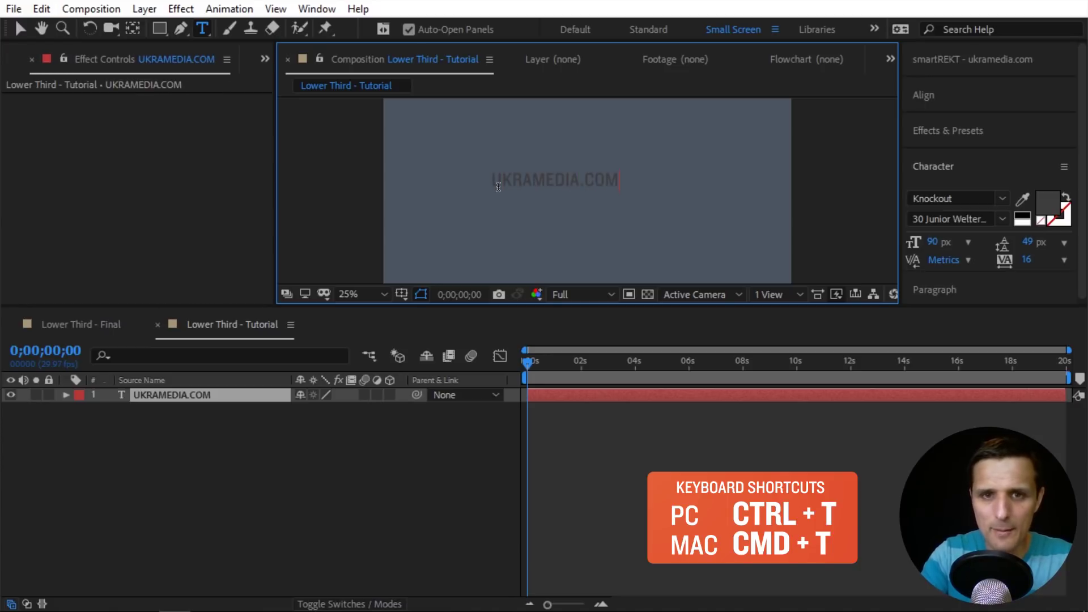
{"action": "key", "text": "period"}
Set the UKRAMEDIA.COM text layer's fill color to white
{"action": "left_click", "coordinate": [224, 397]}
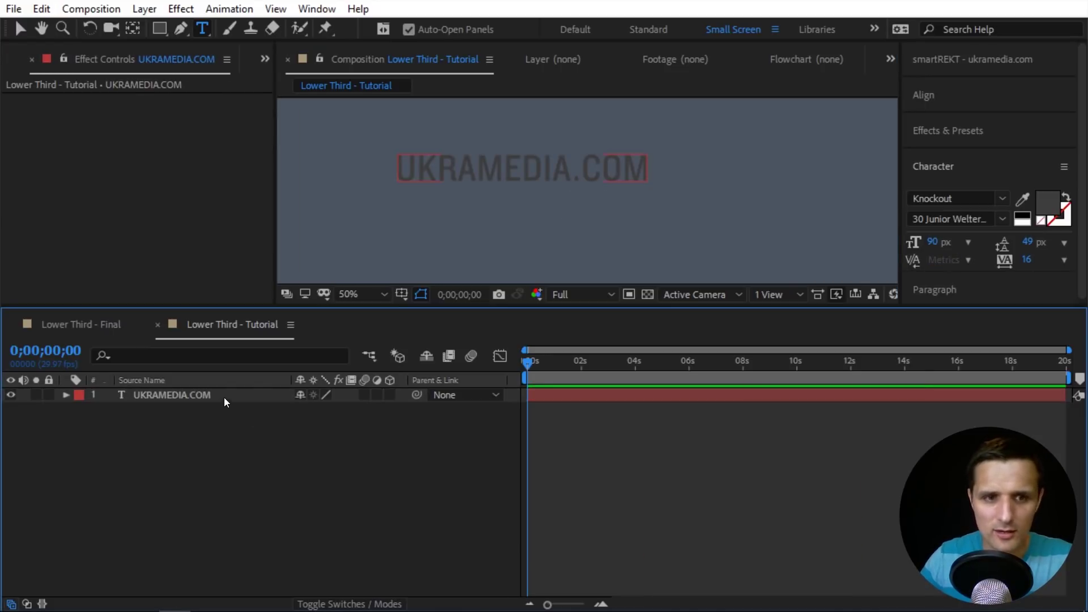
{"action": "left_click", "coordinate": [224, 397]}
{"action": "left_click", "coordinate": [1022, 216]}
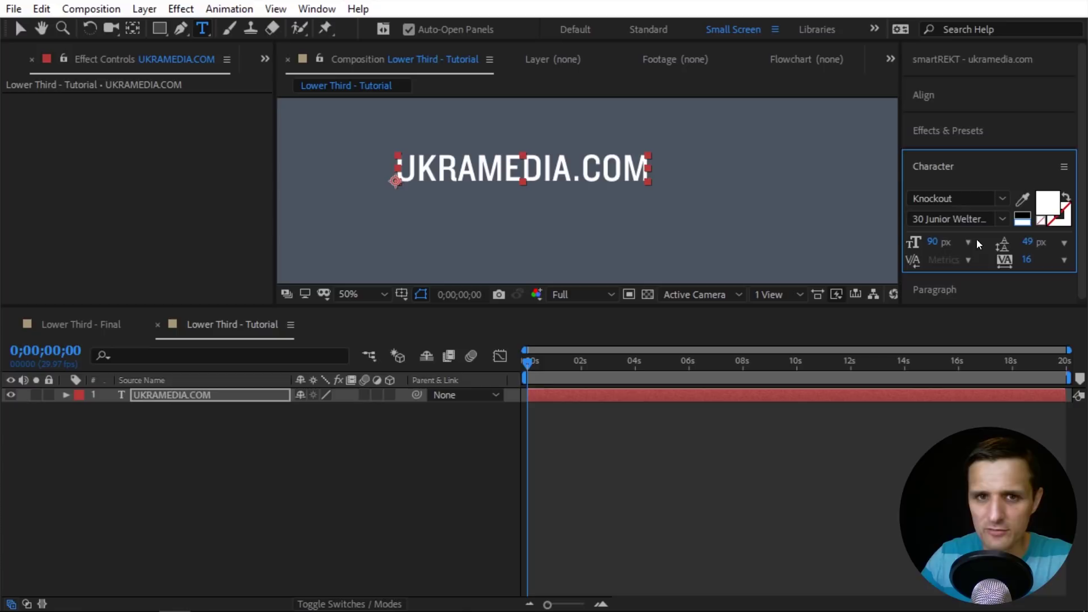
{"action": "left_click", "coordinate": [480, 424]}
Center the anchor point in the UKRAMEDIA.COM text layer, undo that change, and reselect the layer
{"action": "left_click", "coordinate": [243, 397]}
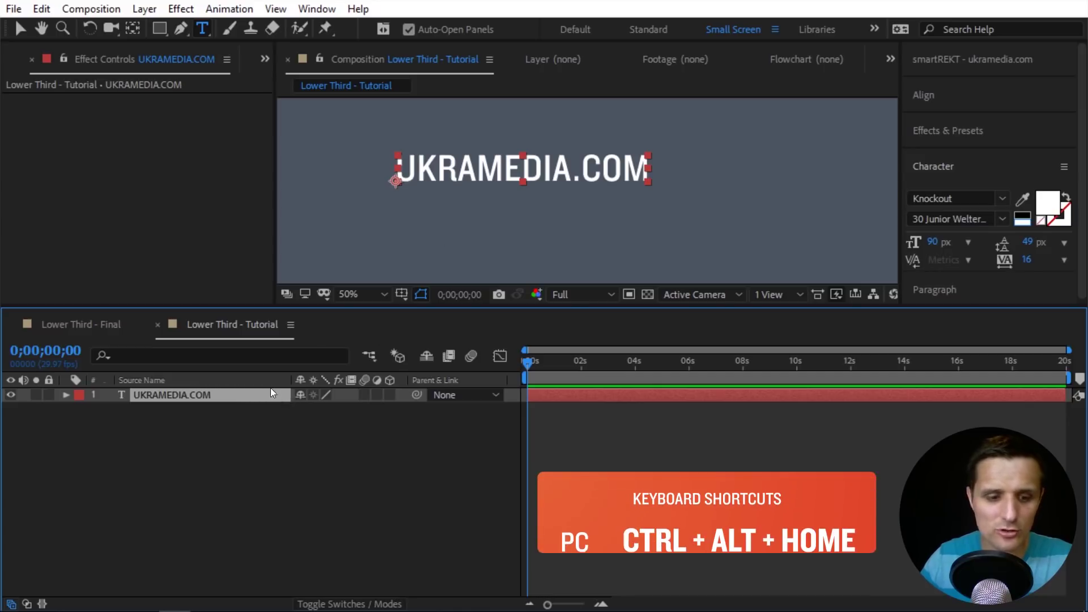
{"action": "key", "text": "ctrl+alt+Home"}
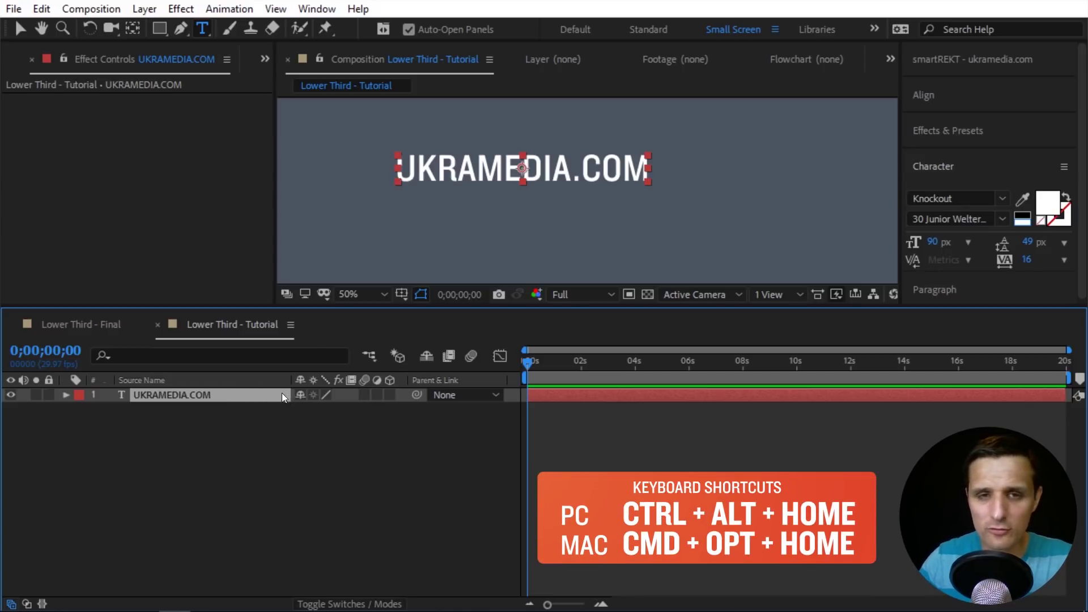
{"action": "key", "text": "ctrl+z"}
{"action": "left_click", "coordinate": [341, 461]}
{"action": "left_click", "coordinate": [258, 401]}
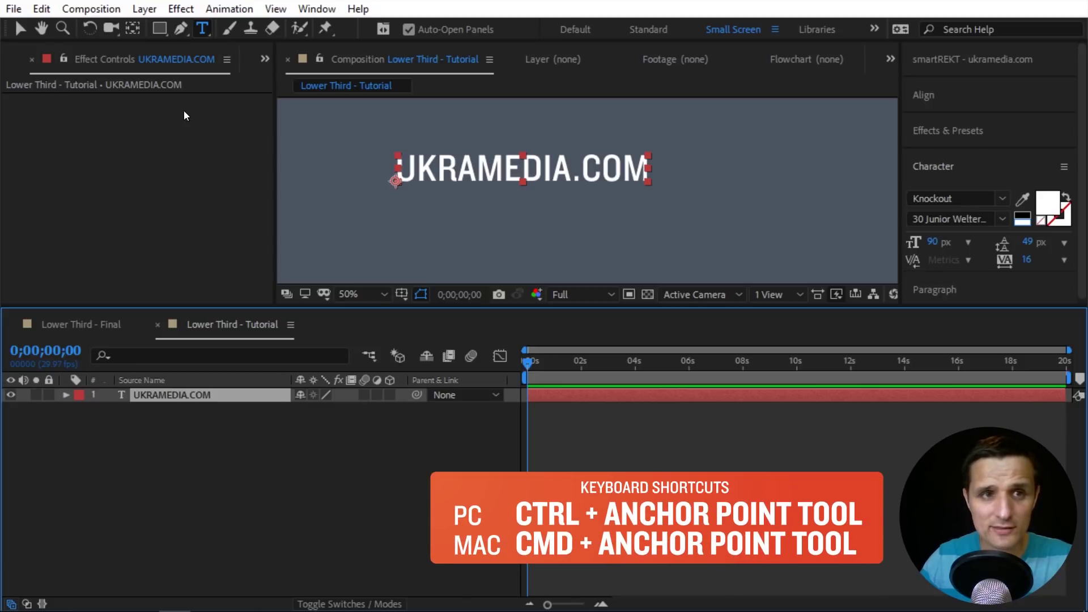
Center the anchor point in the UKRAMEDIA.COM text layer and generate a smartREKT rectangle behind it
{"action": "double_click", "coordinate": [133, 29], "text": "ctrl"}
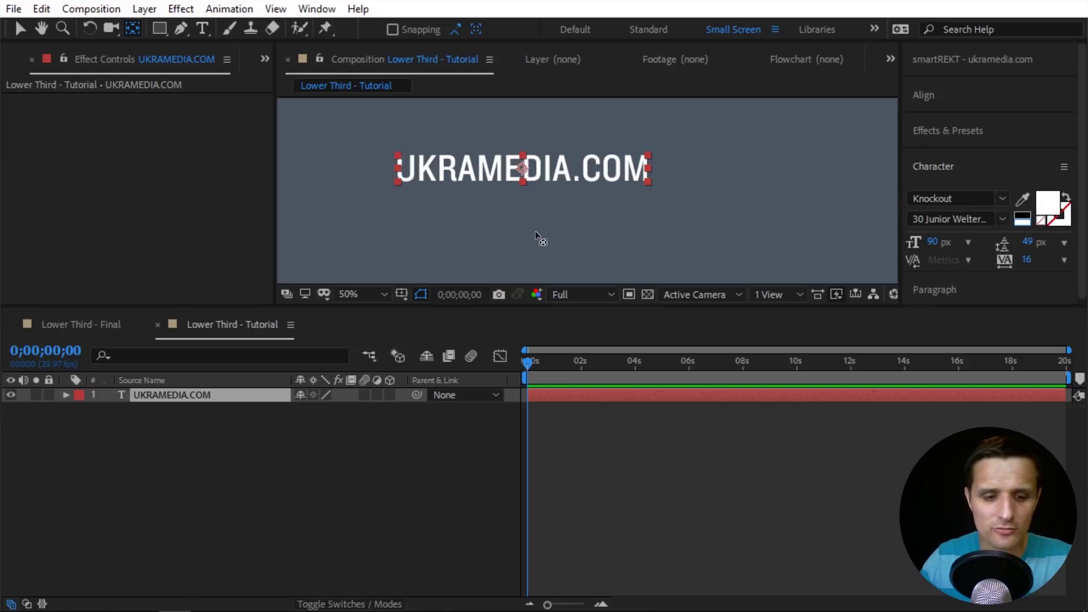
{"action": "key", "text": "v"}
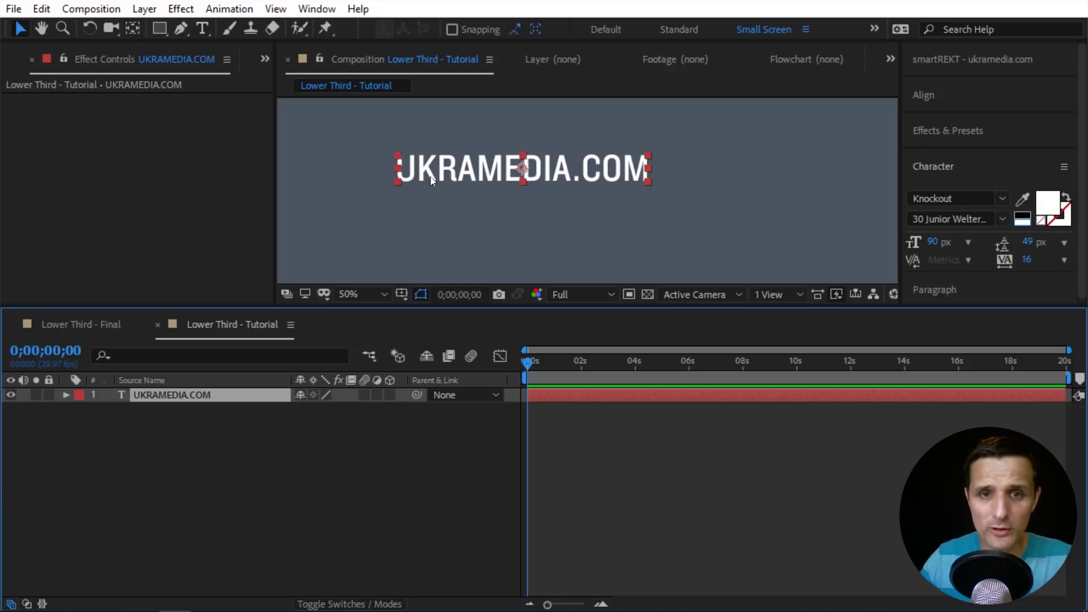
{"action": "left_click", "coordinate": [955, 60]}
{"action": "left_click", "coordinate": [996, 104]}
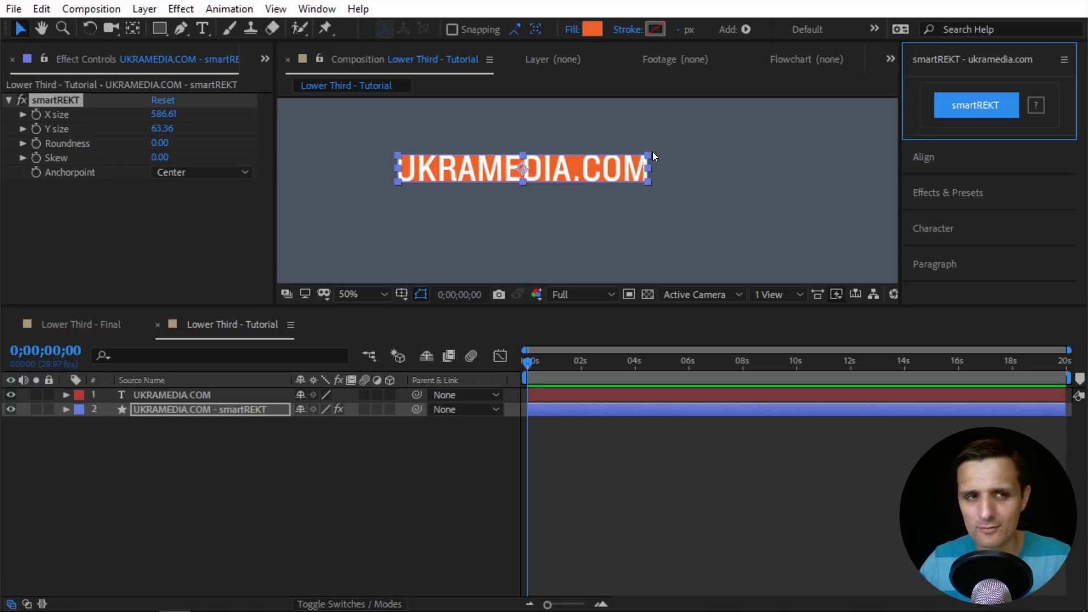
Enlarge the smartREKT rectangle to about 717 by 112 and round its corners to about 50
{"action": "left_click_drag", "start_coordinate": [163, 114], "coordinate": [236, 115]}
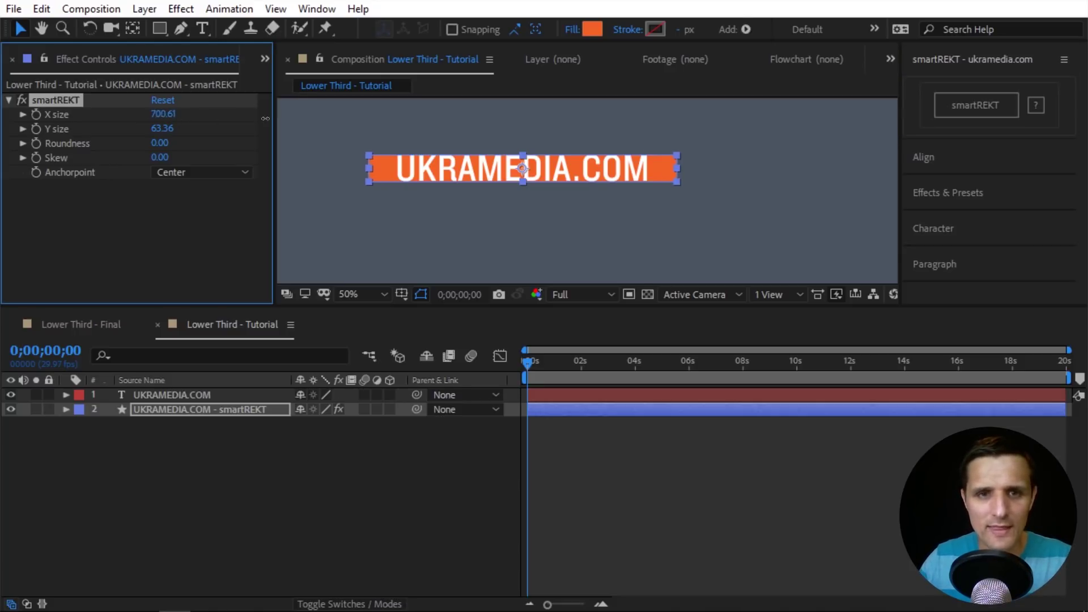
{"action": "left_click_drag", "start_coordinate": [164, 129], "coordinate": [406, 253]}
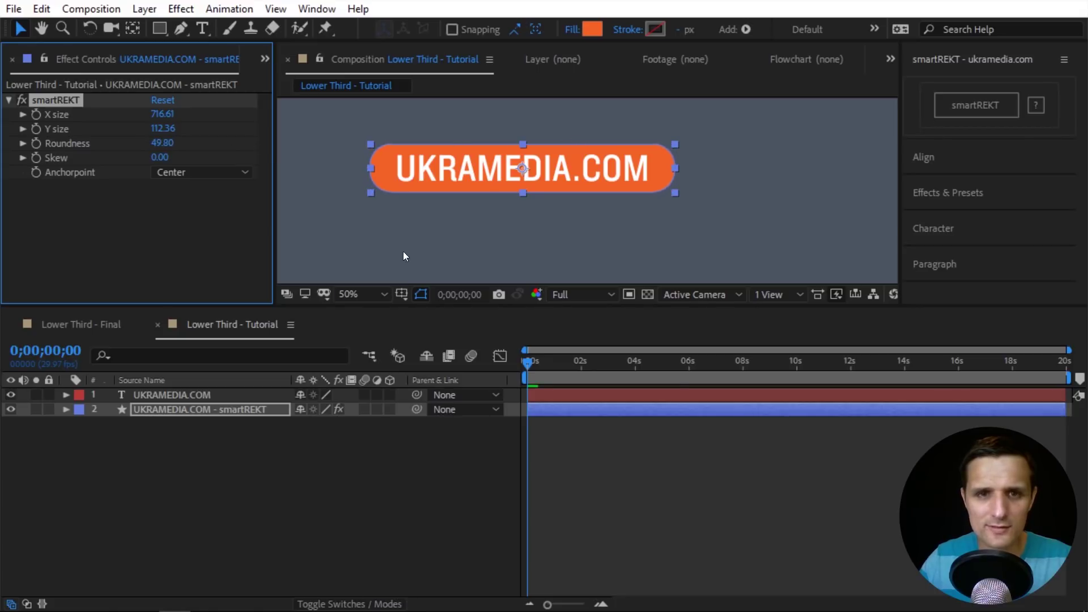
{"action": "left_click", "coordinate": [474, 468]}
{"action": "key", "text": "comma"}
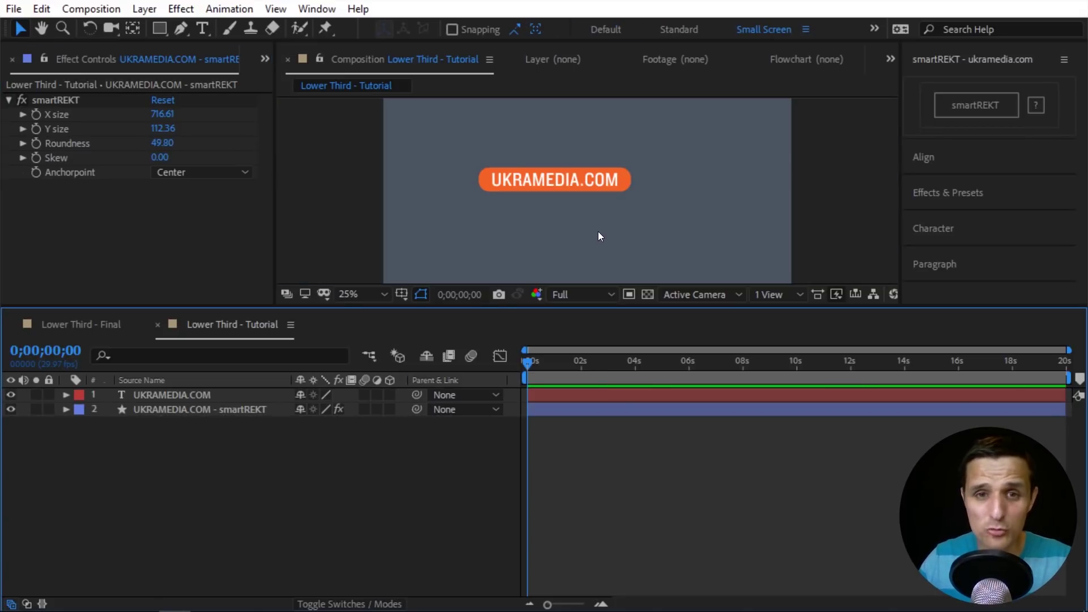
Undo the rectangle's size and roundness changes along with the creation of the smartREKT rectangle
{"action": "key", "text": "ctrl+z"}
{"action": "key", "text": "ctrl+z"}
{"action": "key", "text": "ctrl+z"}
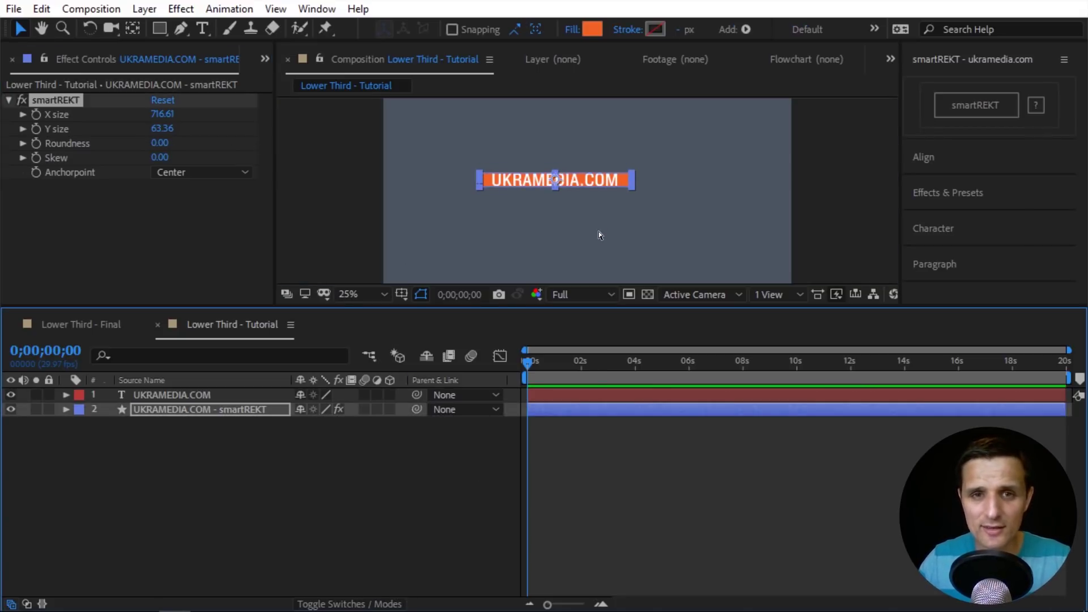
{"action": "key", "text": "ctrl+z"}
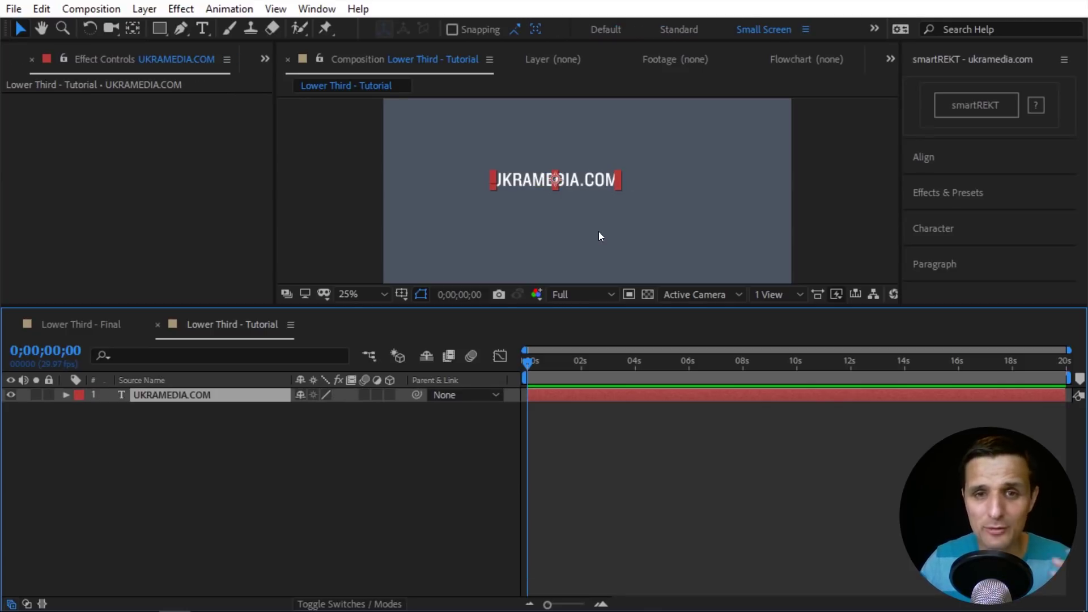
Make the UKRAMEDIA.COM text layer 3D and rotate it 24° on X and 35° on Y
{"action": "left_click", "coordinate": [390, 395]}
{"action": "key", "text": "r"}
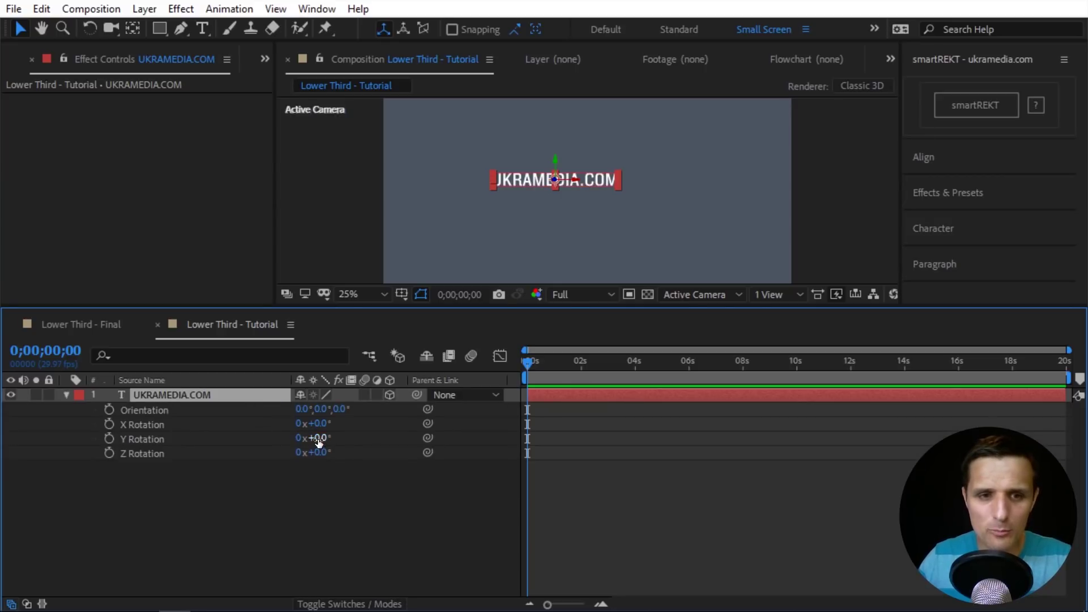
{"action": "mouse_move", "coordinate": [313, 438]}
{"action": "left_mouse_down"}
{"action": "mouse_move", "coordinate": [334, 432]}
{"action": "mouse_move", "coordinate": [327, 424]}
{"action": "left_mouse_up"}
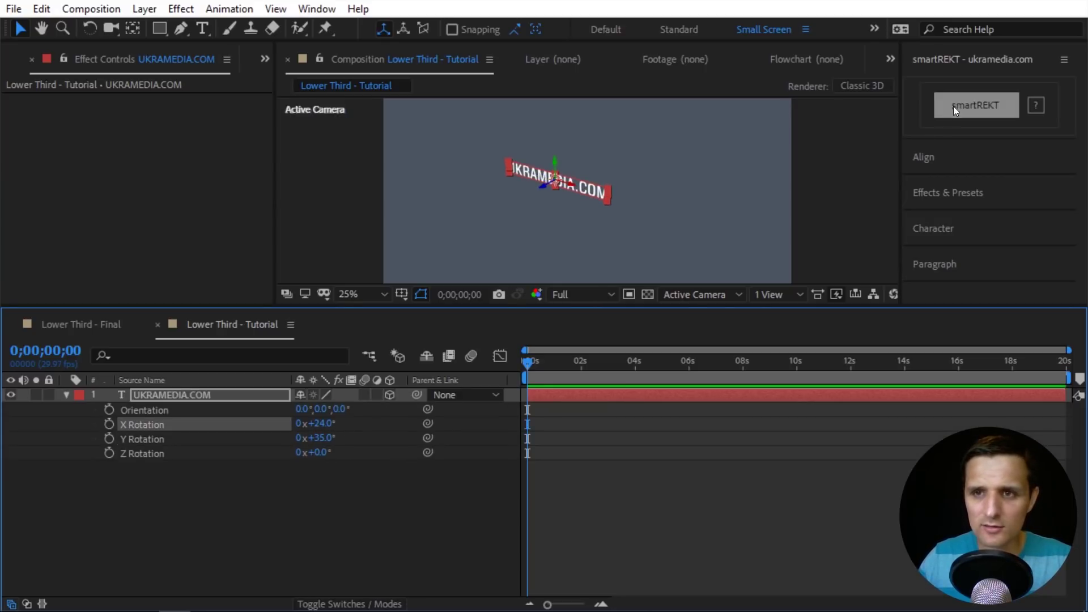
Generate a smartREKT rectangle for the tilted 3D text layer and delete that rectangle
{"action": "left_click", "coordinate": [975, 105]}
{"action": "left_click", "coordinate": [243, 461]}
{"action": "key", "text": "Delete"}
Duplicate the UKRAMEDIA.COM text layer and parent the duplicate to the original
{"action": "left_click", "coordinate": [186, 396]}
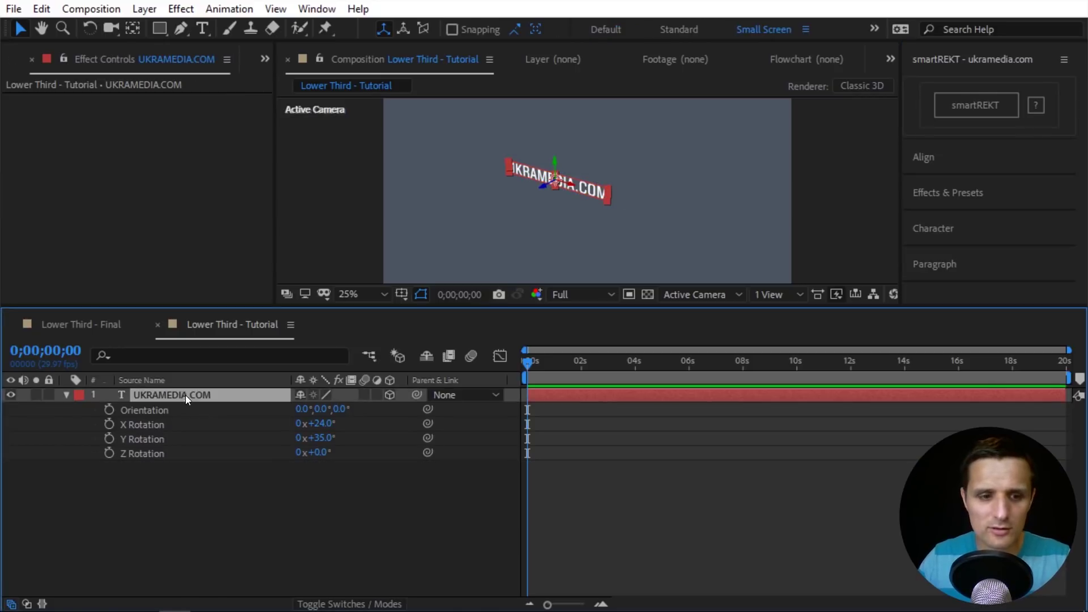
{"action": "key", "text": "ctrl+d"}
{"action": "left_click_drag", "start_coordinate": [416, 395], "coordinate": [215, 409]}
Move the duplicate text up and to the right of the original, and set the original's X Rotation to 16°
{"action": "left_click_drag", "start_coordinate": [590, 188], "coordinate": [708, 165]}
{"action": "left_click_drag", "start_coordinate": [328, 441], "coordinate": [294, 549]}
{"action": "left_click", "coordinate": [294, 549]}
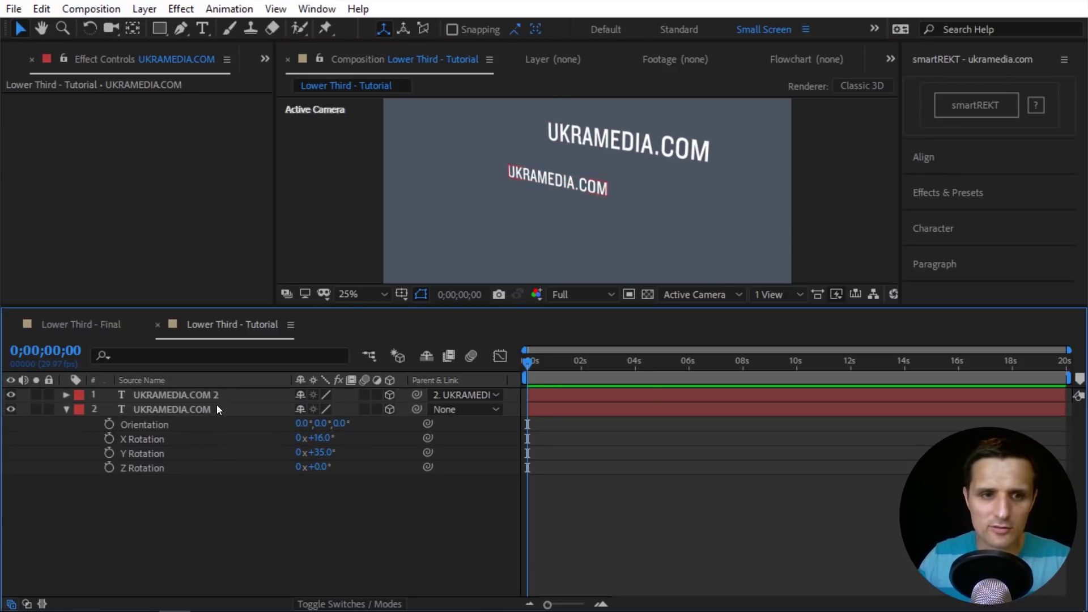
Generate a smartREKT rectangle for the parented duplicate text layer
{"action": "left_click", "coordinate": [217, 395]}
{"action": "left_click", "coordinate": [977, 105]}
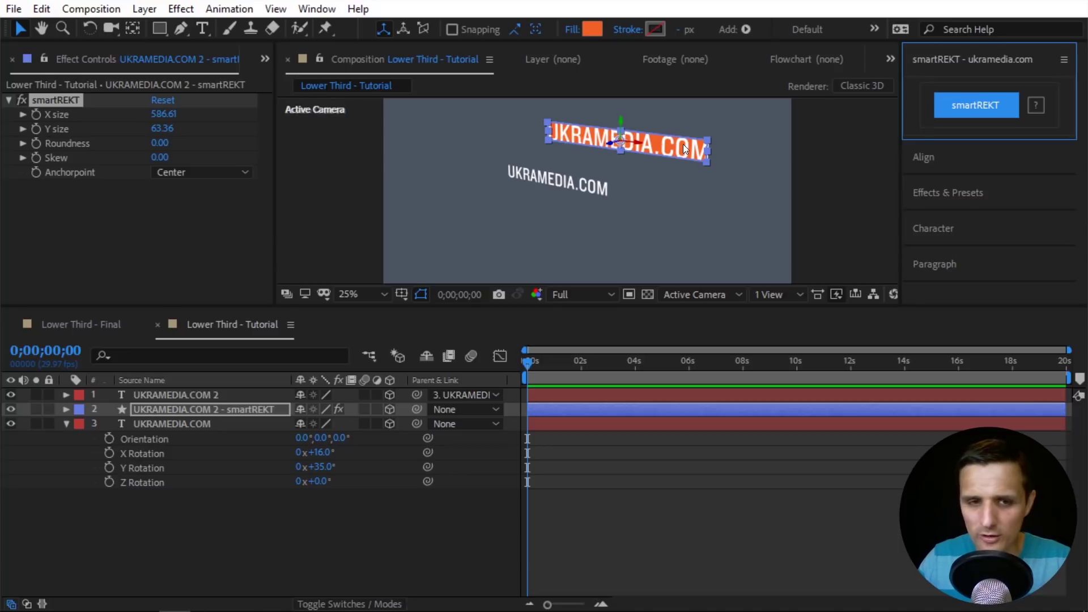
Delete both text layers and the smartREKT rectangle so the composition is empty
{"action": "left_click", "coordinate": [222, 425]}
{"action": "left_click", "coordinate": [222, 395], "text": "shift"}
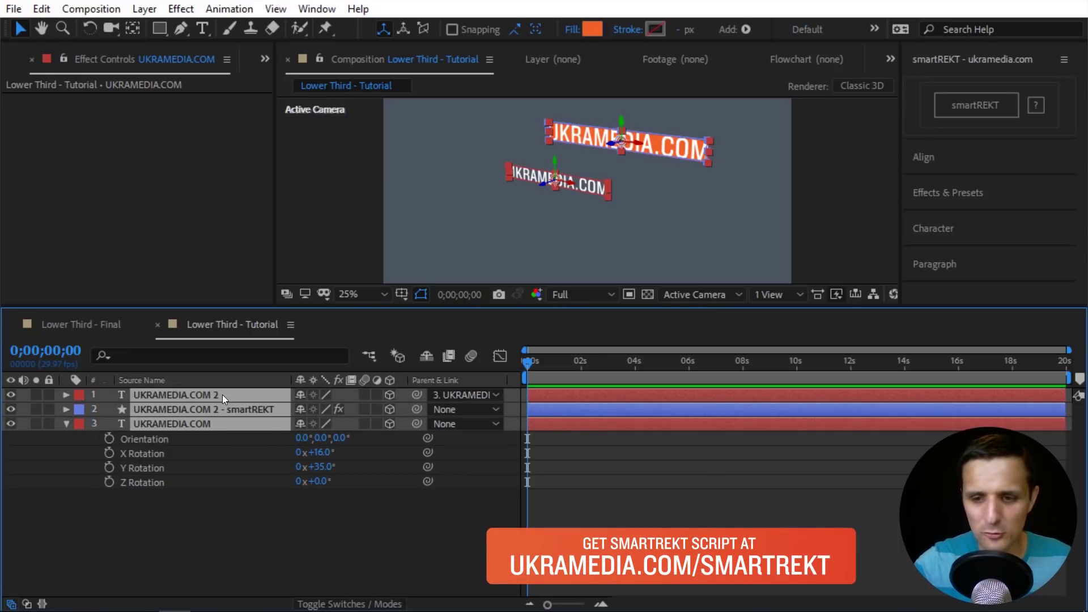
{"action": "key", "text": "Delete"}
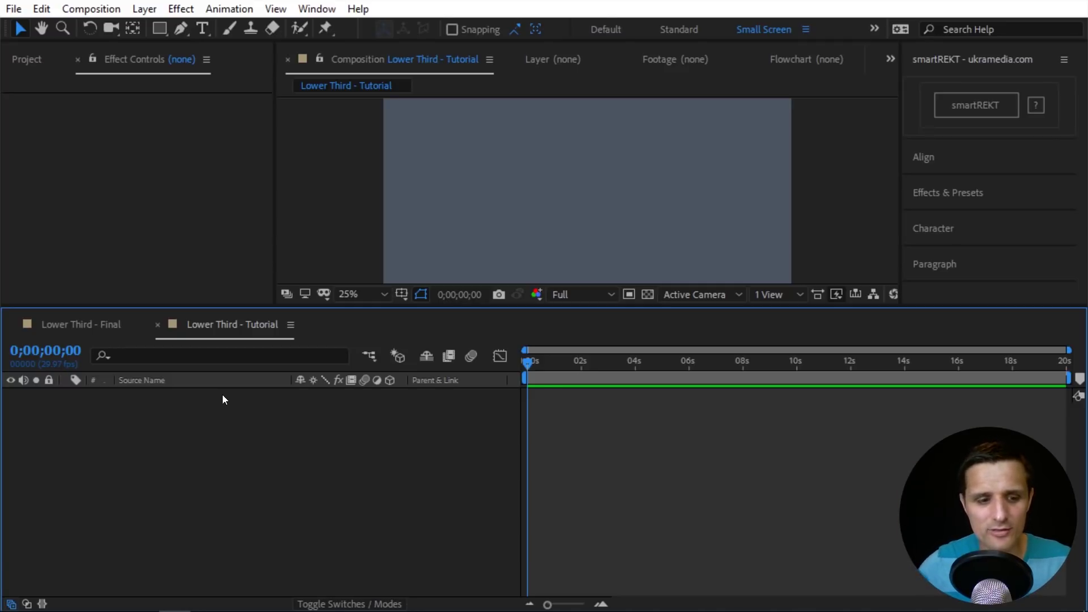
Create a text layer reading UKRAMEDIA.COM in the lower-left area of the composition
{"action": "scroll", "coordinate": [567, 219], "scroll_direction": "up", "scroll_amount": 4}
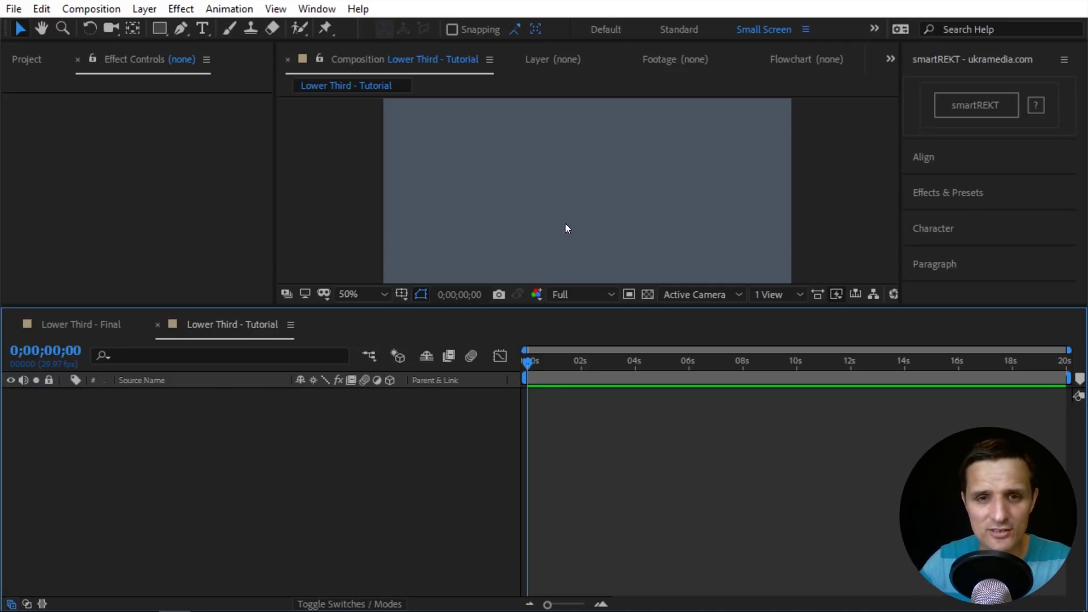
{"action": "scroll", "coordinate": [557, 231], "scroll_direction": "down", "scroll_amount": 2}
{"action": "key", "text": "h"}
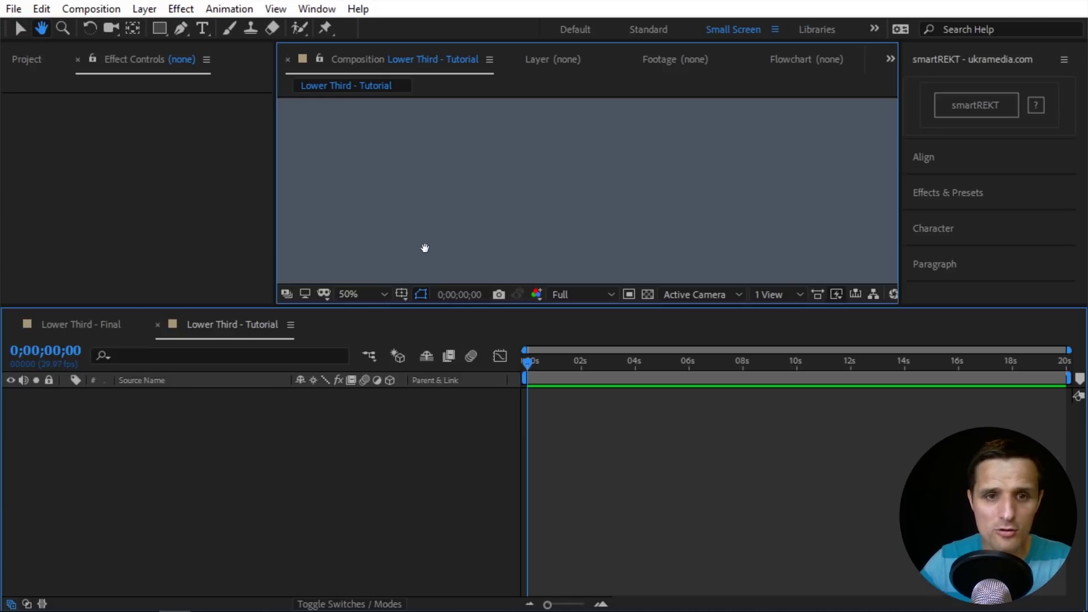
{"action": "mouse_move", "coordinate": [500, 158]}
{"action": "left_mouse_down"}
{"action": "mouse_move", "coordinate": [534, 158]}
{"action": "mouse_move", "coordinate": [511, 148]}
{"action": "left_mouse_up"}
{"action": "left_click_drag", "start_coordinate": [463, 203], "coordinate": [478, 221]}
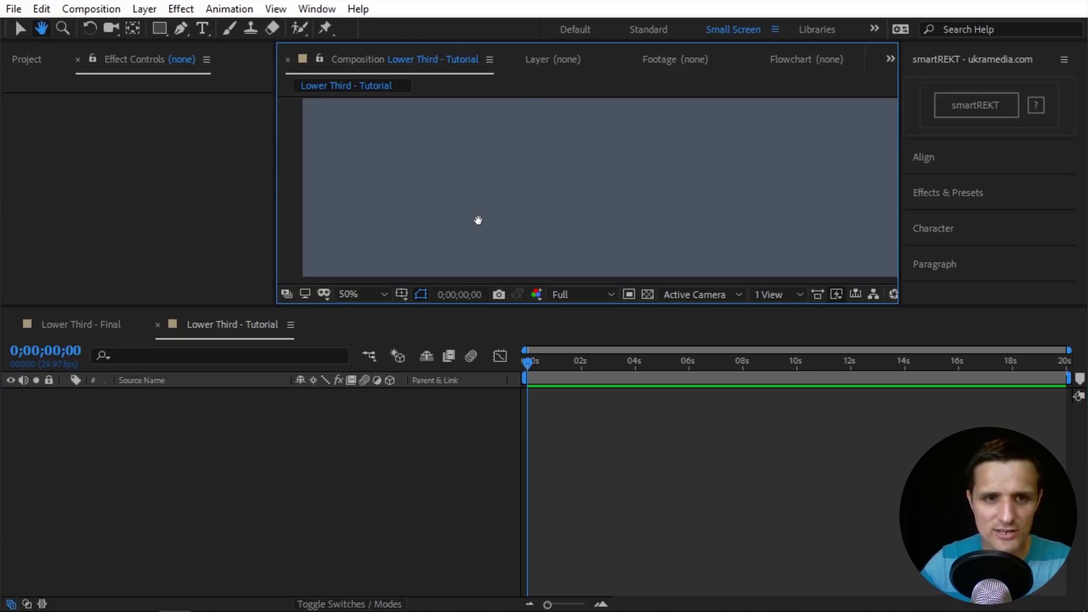
{"action": "key", "text": "v"}
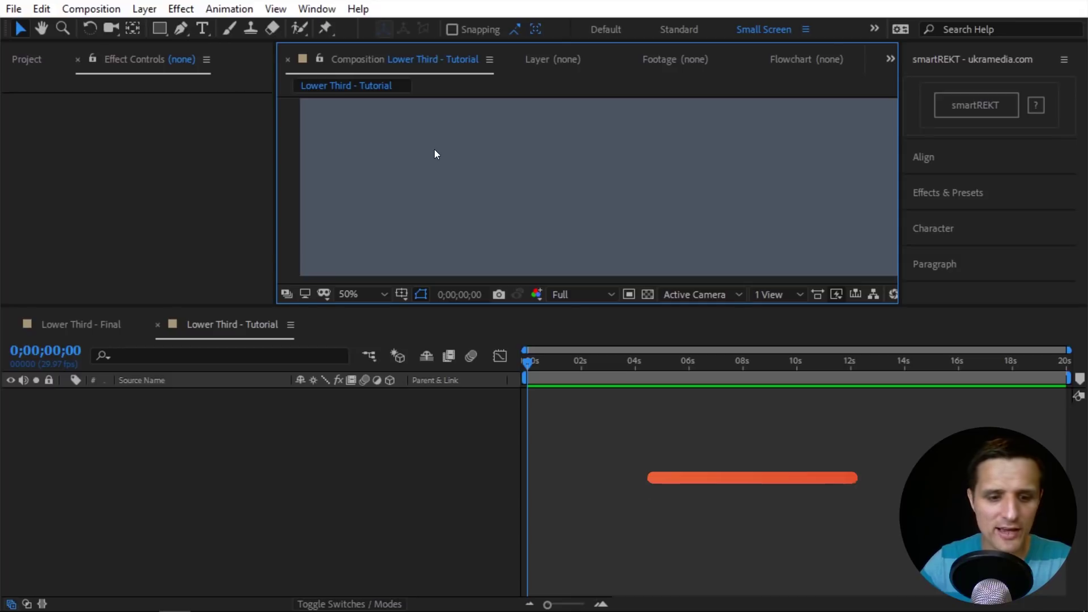
{"action": "key", "text": "ctrl+t"}
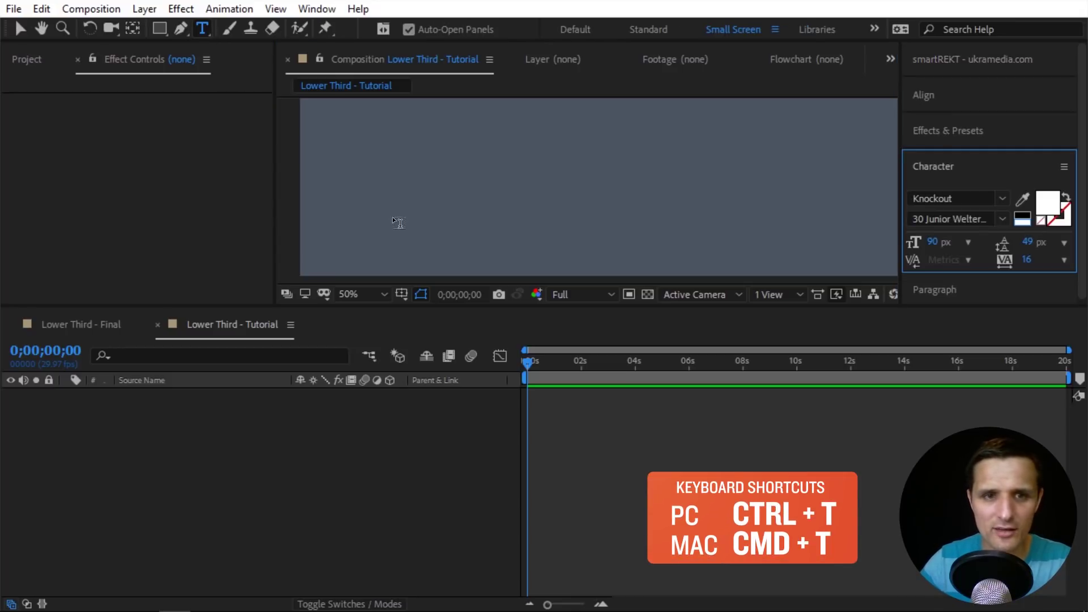
{"action": "left_click", "coordinate": [379, 213]}
{"action": "type", "text": "UKRAME"}
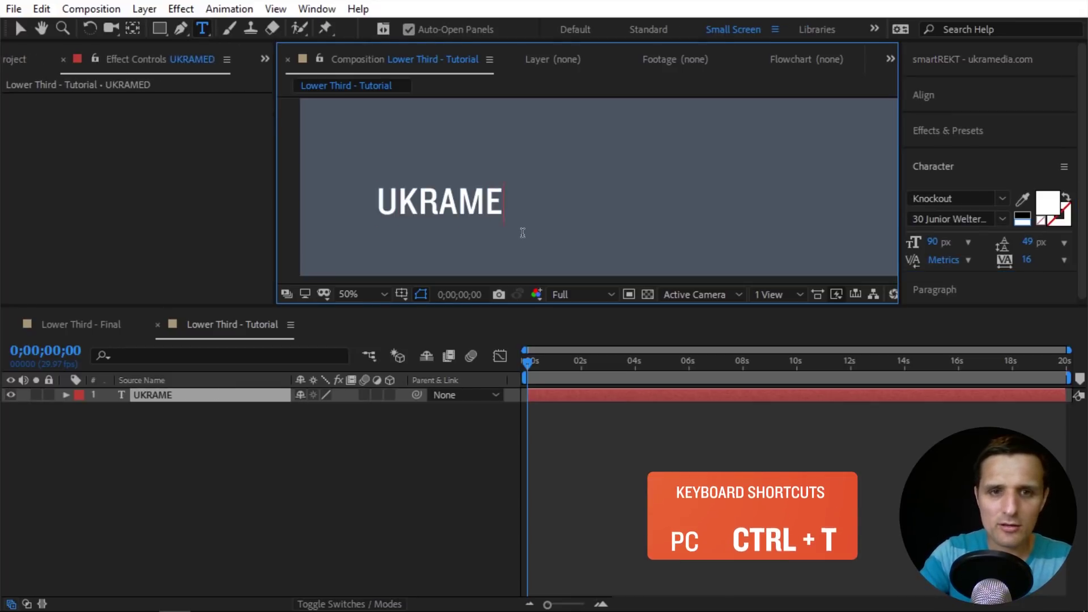
{"action": "type", "text": "DIA.COM"}
{"action": "left_click", "coordinate": [321, 468]}
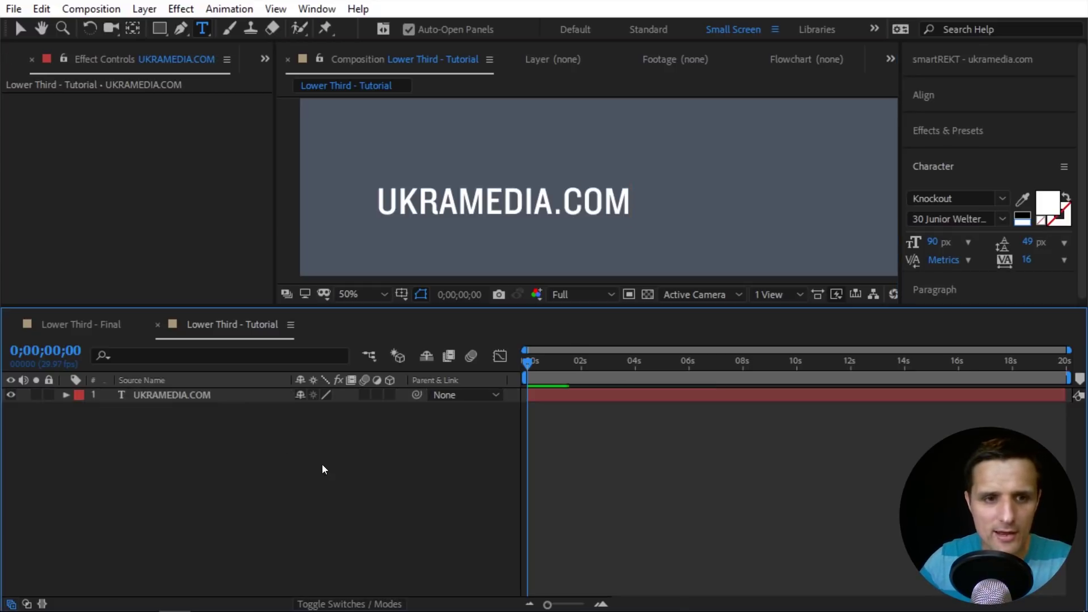
Center the new text layer's anchor point and generate a smartREKT rectangle behind the text
{"action": "left_click", "coordinate": [233, 397]}
{"action": "key", "text": "ctrl+alt+Home"}
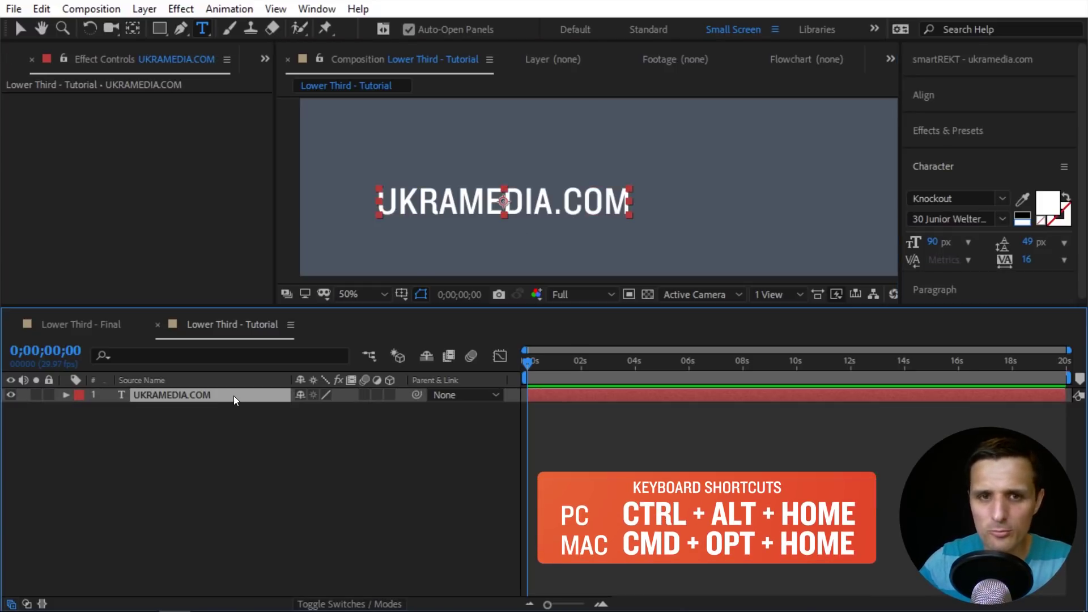
{"action": "left_click", "coordinate": [971, 66]}
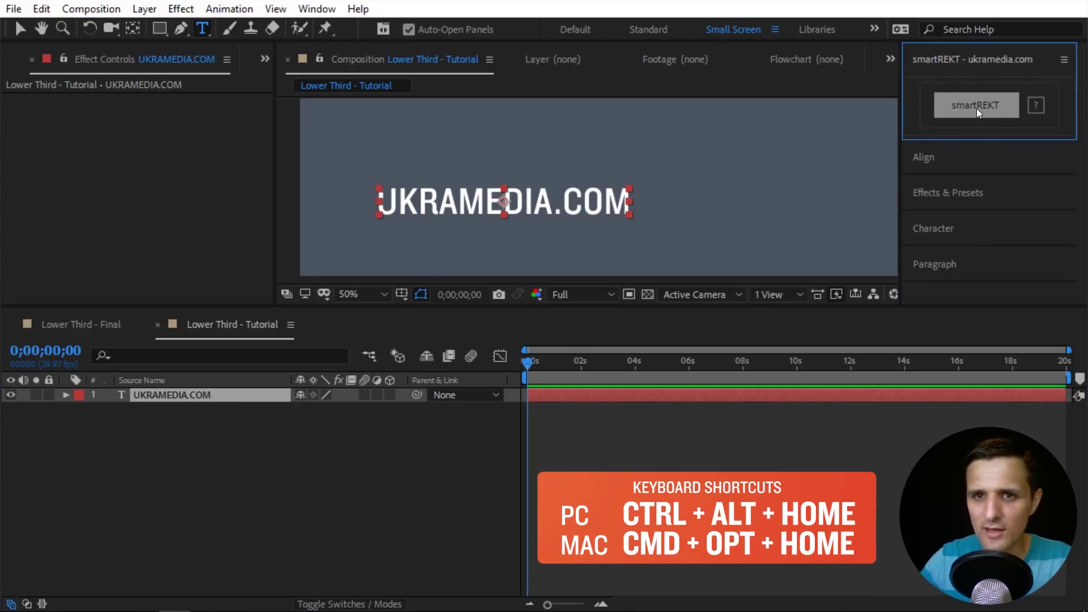
{"action": "left_click", "coordinate": [977, 108]}
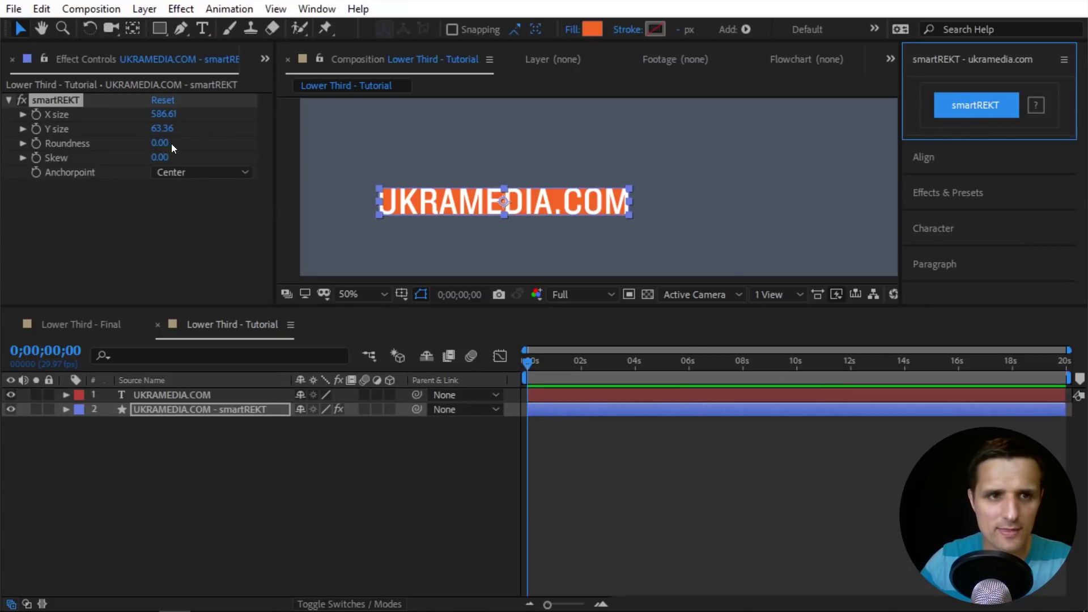
Set the smartREKT rectangle's X size to 700 and Y size to 110
{"action": "left_click_drag", "start_coordinate": [163, 114], "coordinate": [256, 117]}
{"action": "left_click", "coordinate": [166, 114]}
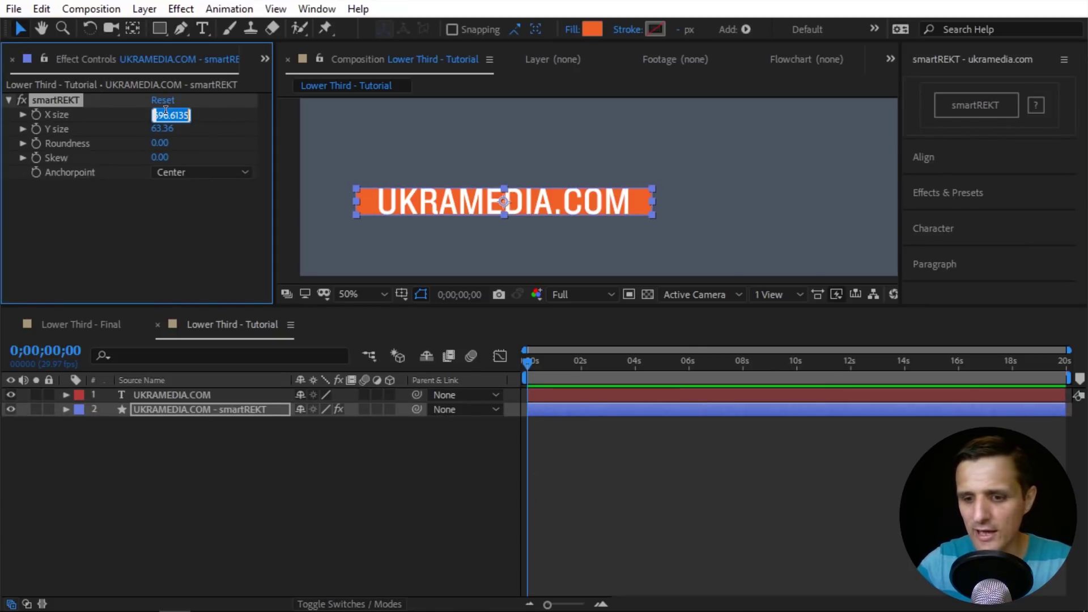
{"action": "type", "text": "700"}
{"action": "key", "text": "Return"}
{"action": "left_click", "coordinate": [163, 129]}
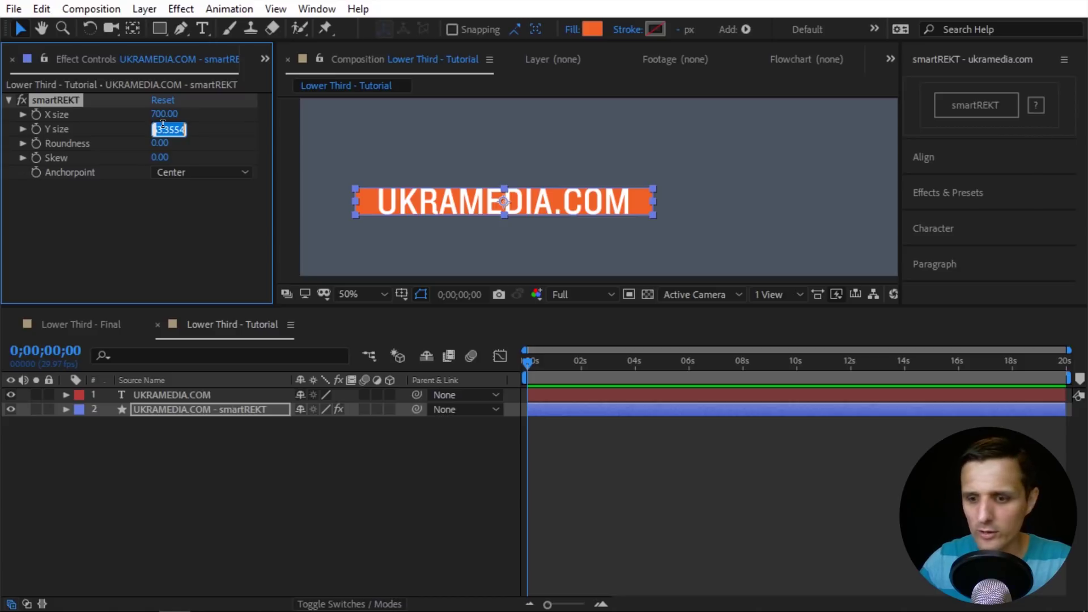
{"action": "type", "text": "110"}
{"action": "key", "text": "Return"}
{"action": "left_click", "coordinate": [282, 502]}
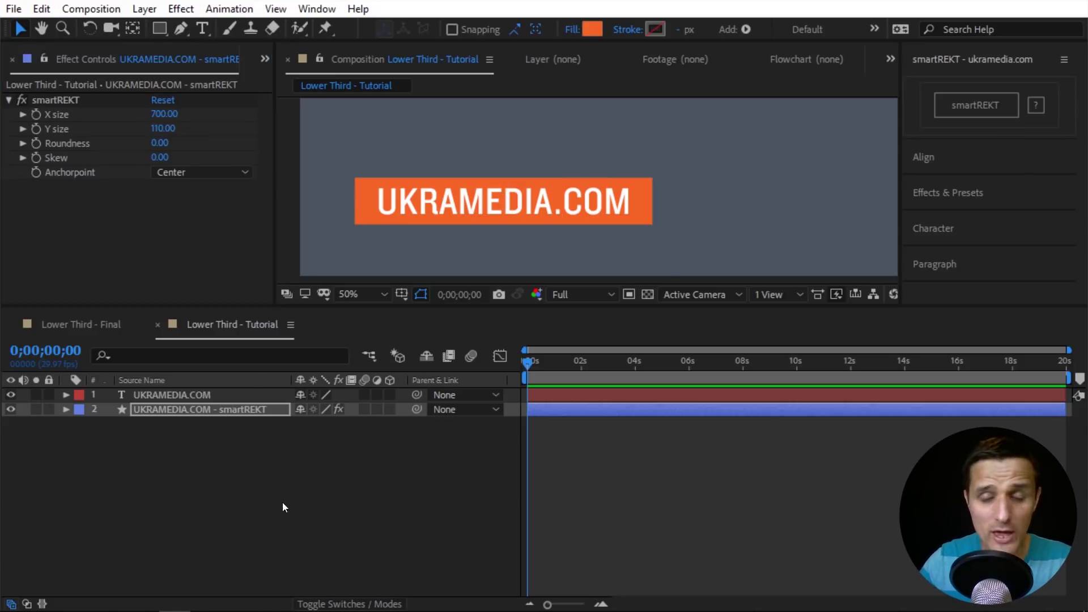
Try a different X size on the smartREKT rectangle and undo the change
{"action": "left_click", "coordinate": [256, 406]}
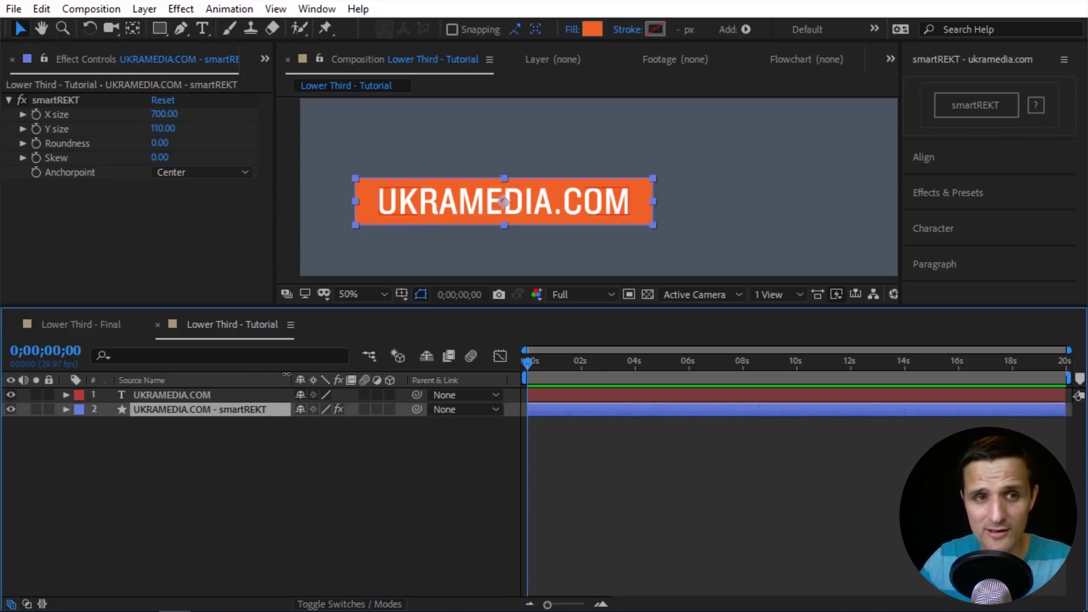
{"action": "left_click_drag", "start_coordinate": [156, 113], "coordinate": [145, 139]}
{"action": "key", "text": "ctrl+z"}
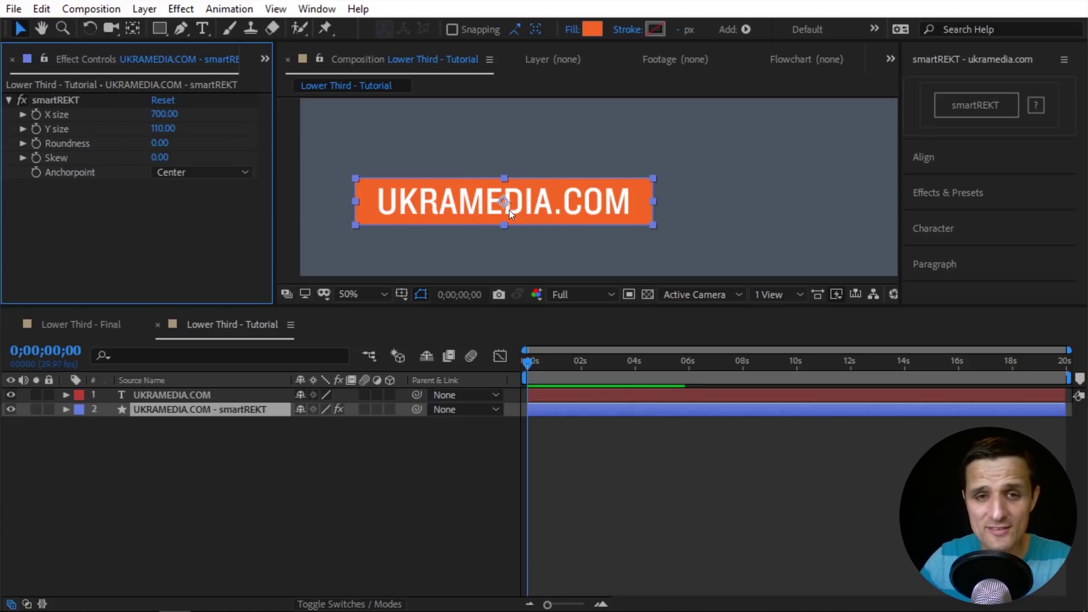
Set the smartREKT Anchorpoint to Center Left and test how the rectangle scales by varying its X size
{"action": "left_click", "coordinate": [211, 173]}
{"action": "left_click", "coordinate": [226, 246]}
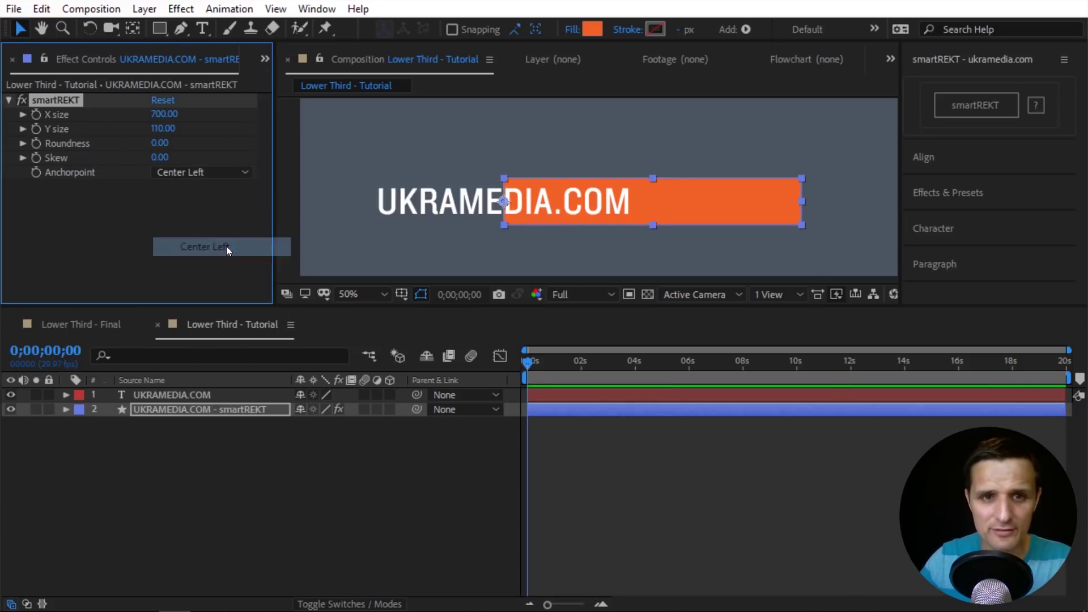
{"action": "left_click_drag", "start_coordinate": [164, 114], "coordinate": [452, 168]}
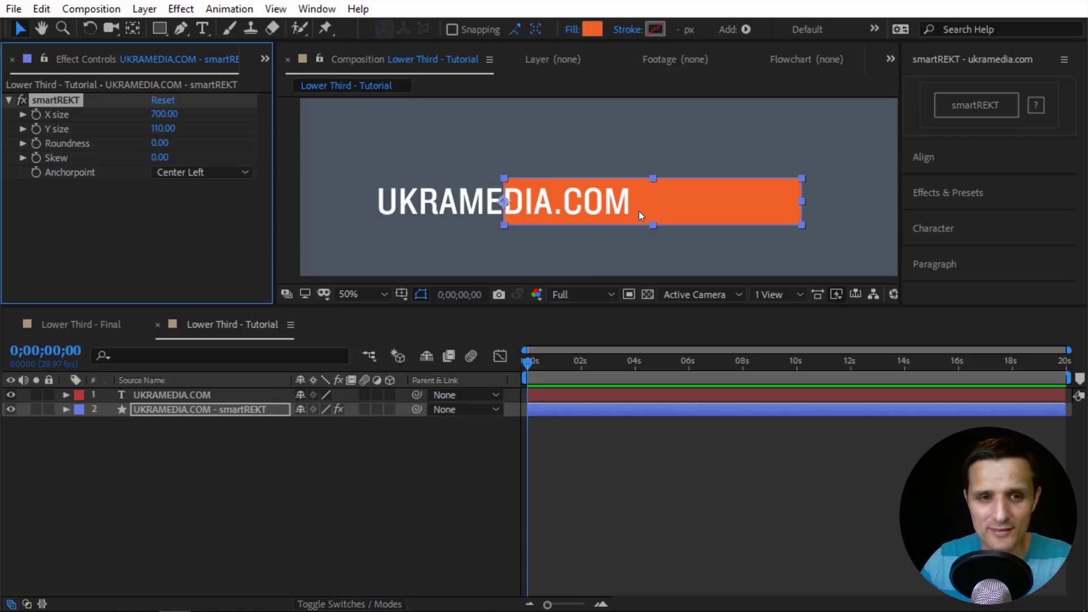
Center the rectangle layer's anchor point on the shape and reduce its X size to 571
{"action": "left_click", "coordinate": [232, 413]}
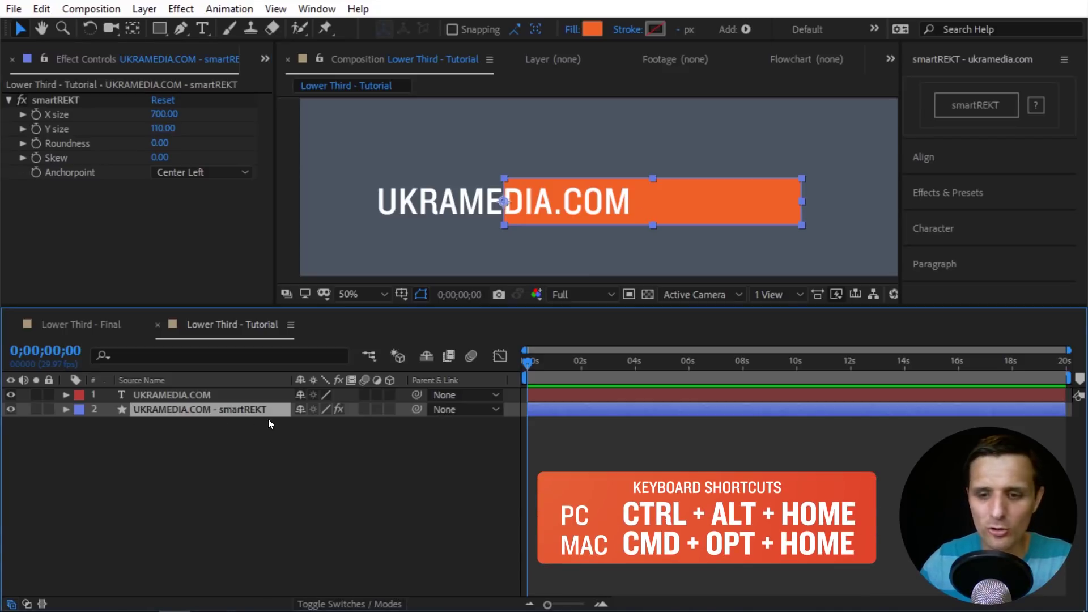
{"action": "key", "text": "ctrl+alt+Home"}
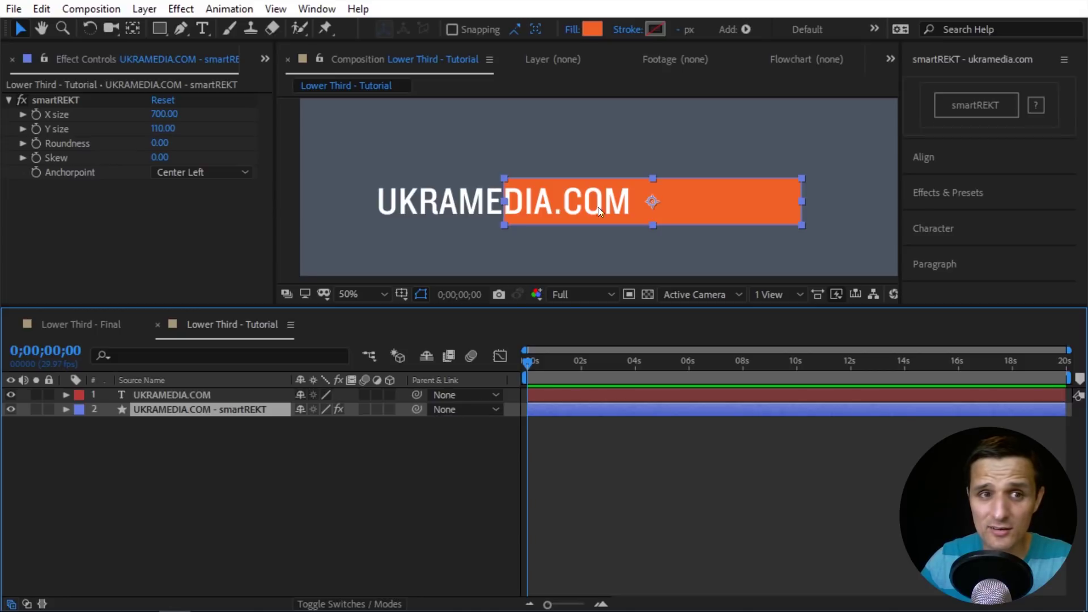
{"action": "left_click_drag", "start_coordinate": [165, 114], "coordinate": [91, 114]}
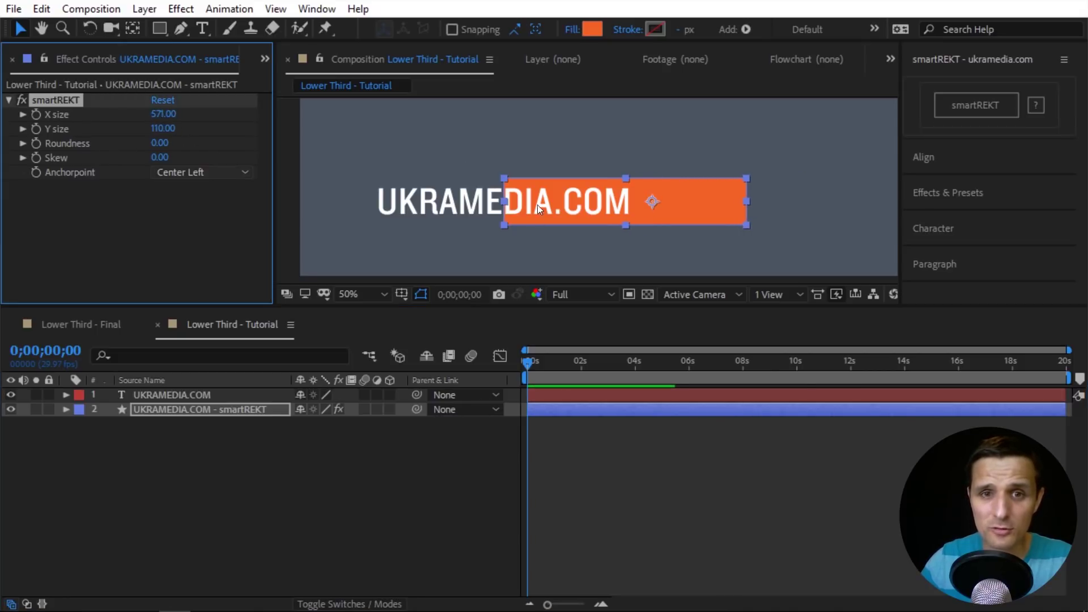
Undo the last X size change, then snap the smartREKT rectangle onto the UKRAMEDIA.COM text by parenting it at the text's position and resetting its parent to None
{"action": "key", "text": "ctrl+z"}
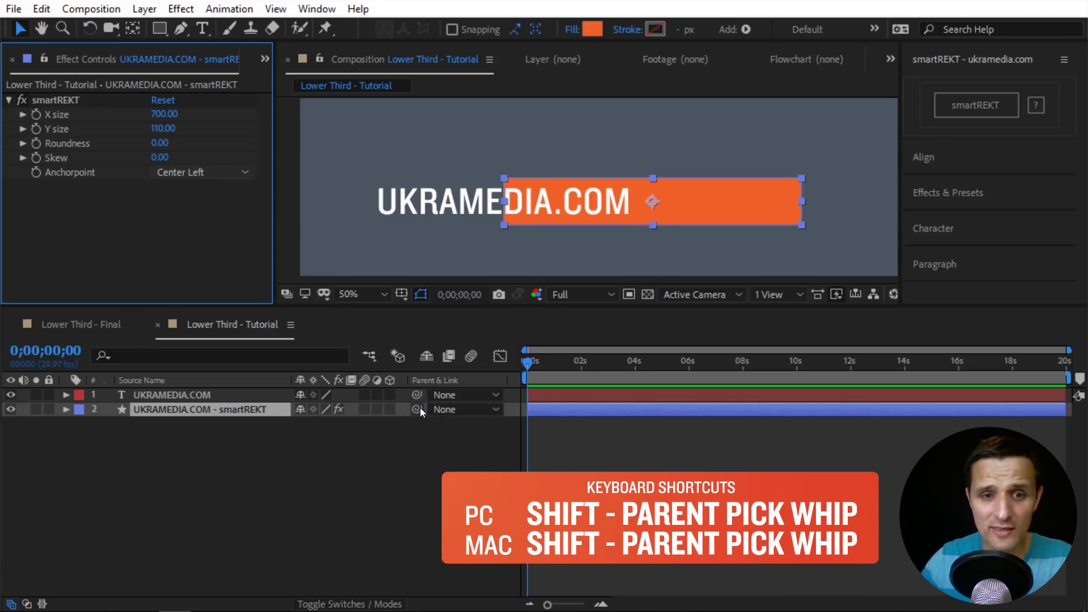
{"action": "left_click_drag", "start_coordinate": [417, 409], "coordinate": [223, 396]}
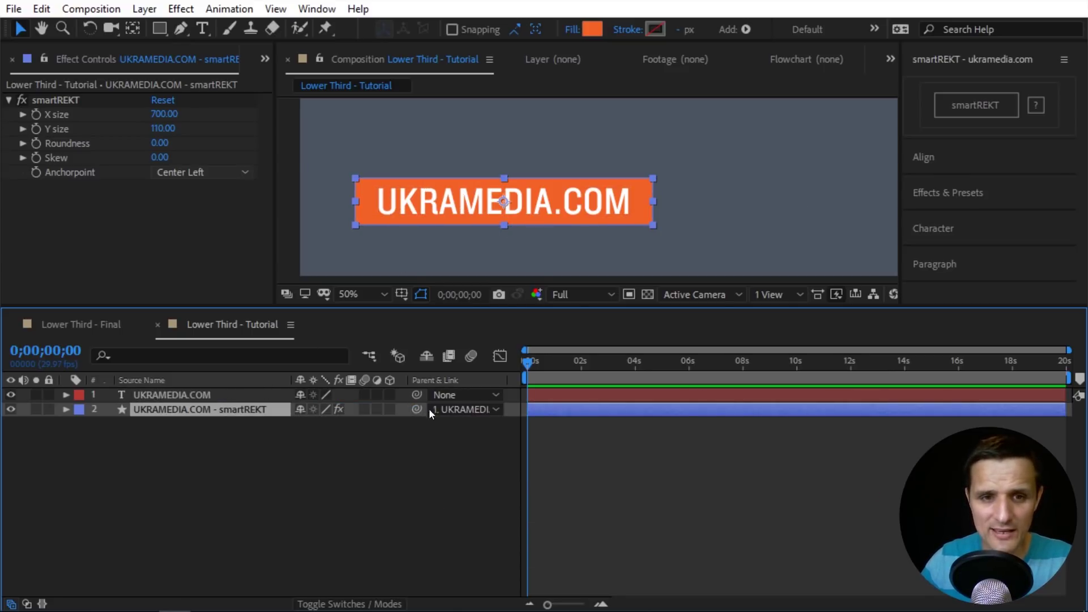
{"action": "left_click", "coordinate": [465, 410]}
{"action": "left_click", "coordinate": [488, 425]}
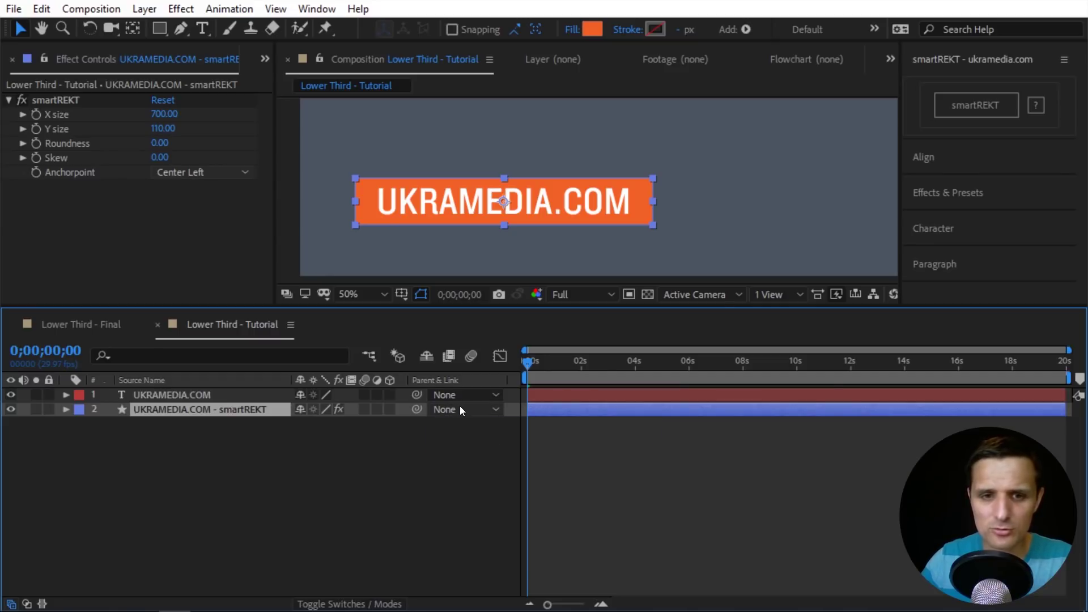
{"action": "left_click", "coordinate": [481, 436]}
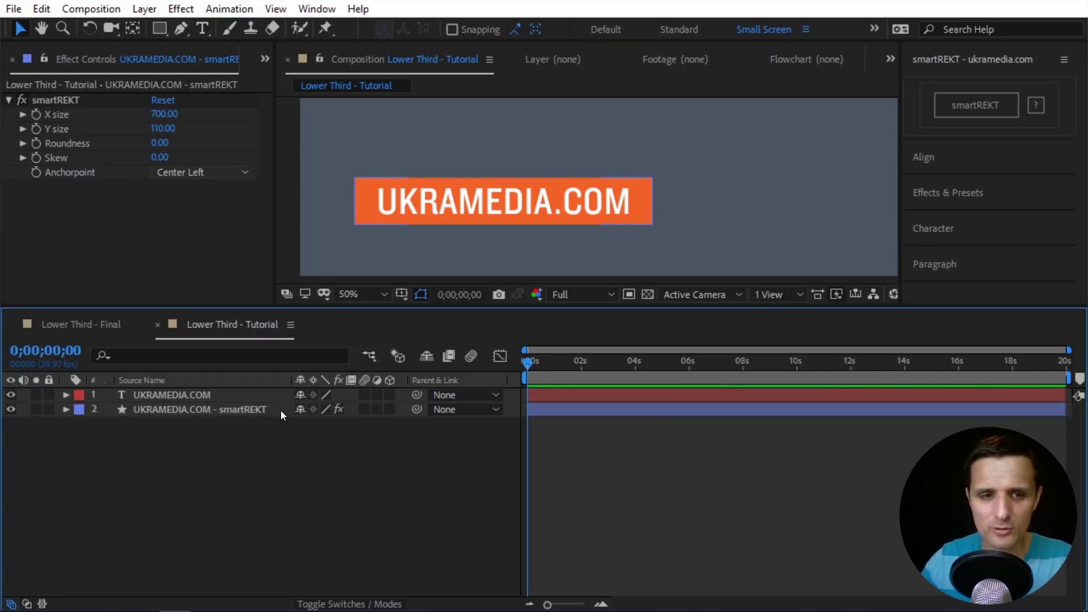
Show only the smartREKT X size property of the rectangle layer in the timeline and keyframe it at 0;00;00;00
{"action": "left_click", "coordinate": [279, 409]}
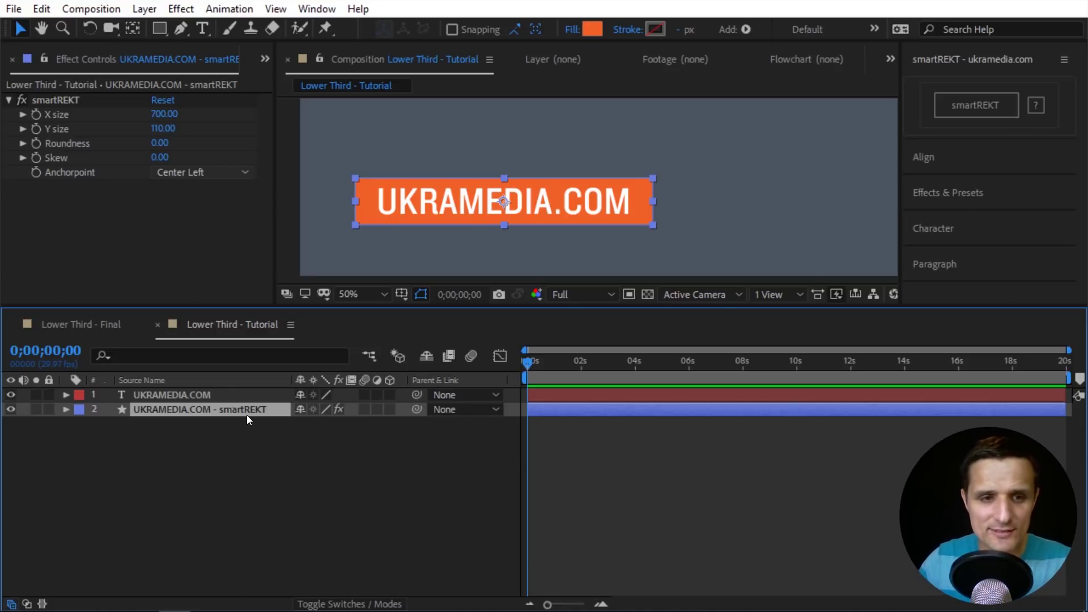
{"action": "key", "text": "e"}
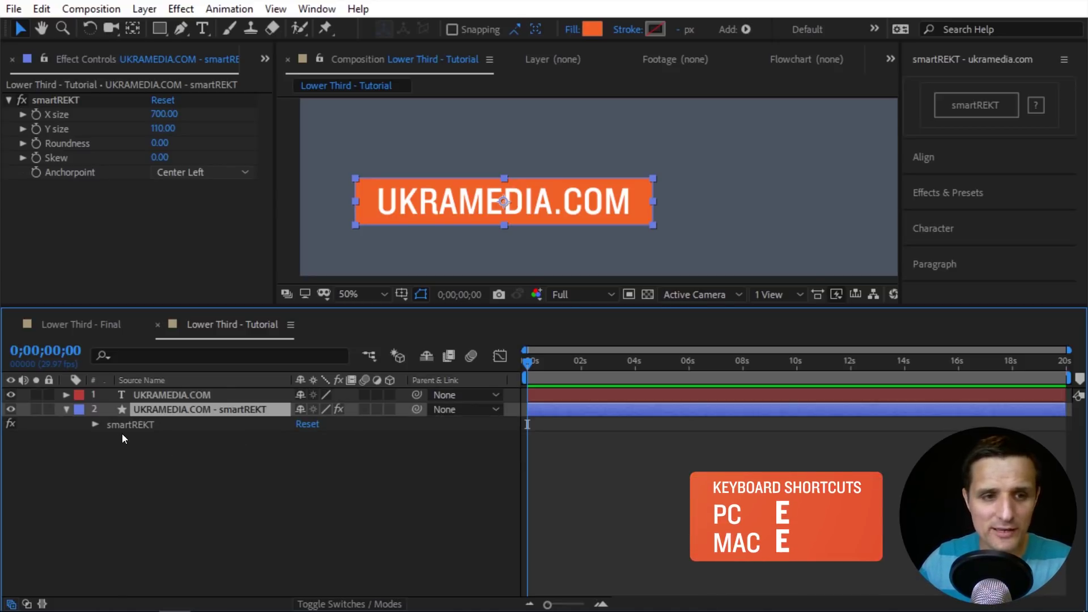
{"action": "left_click", "coordinate": [95, 424]}
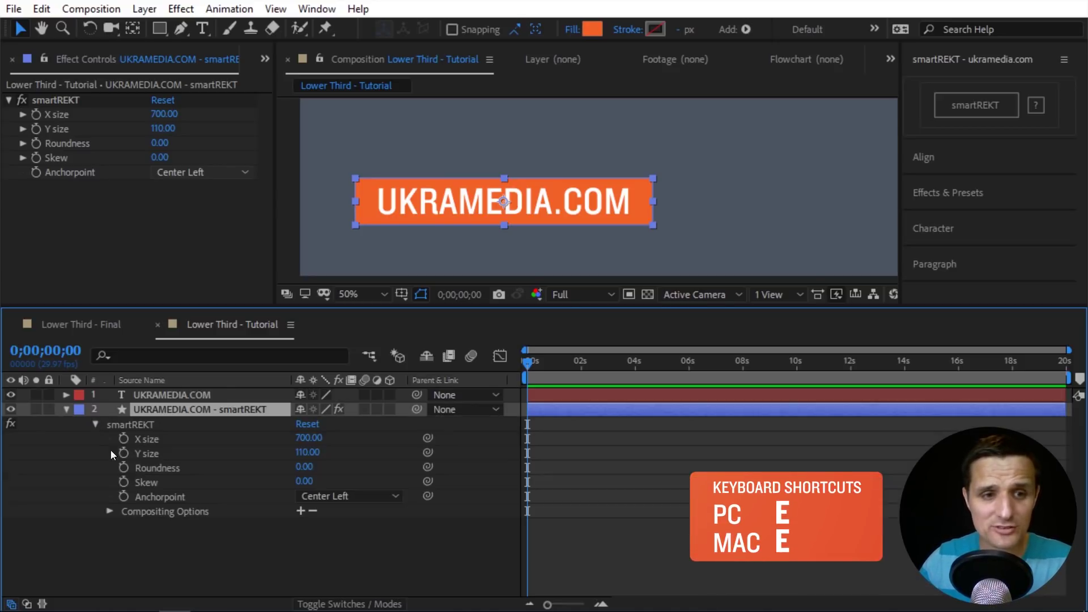
{"action": "left_click", "coordinate": [155, 443]}
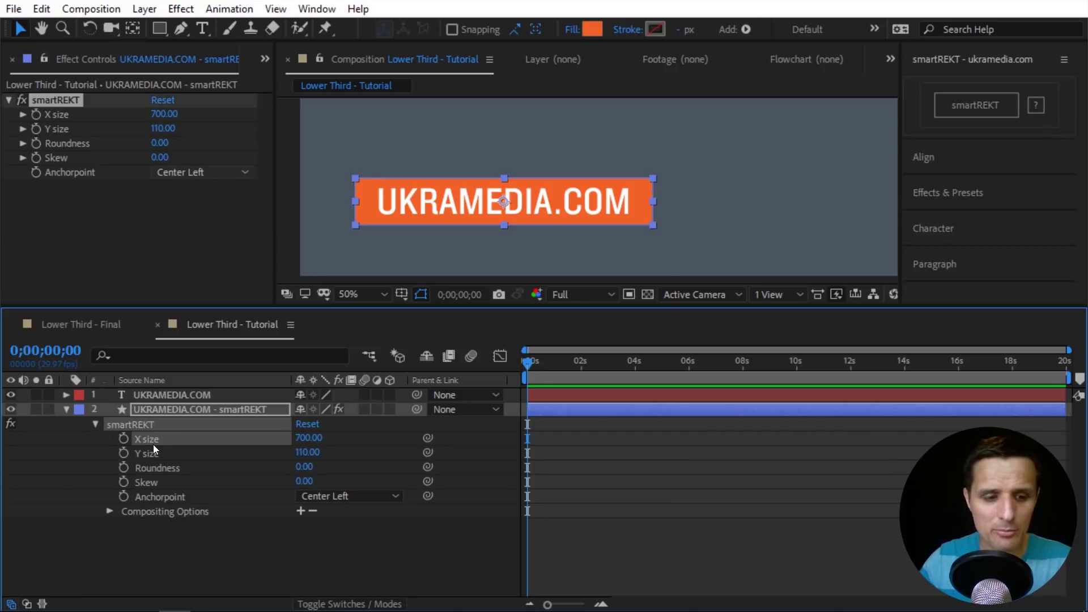
{"action": "key", "text": "s"}
{"action": "key", "text": "s"}
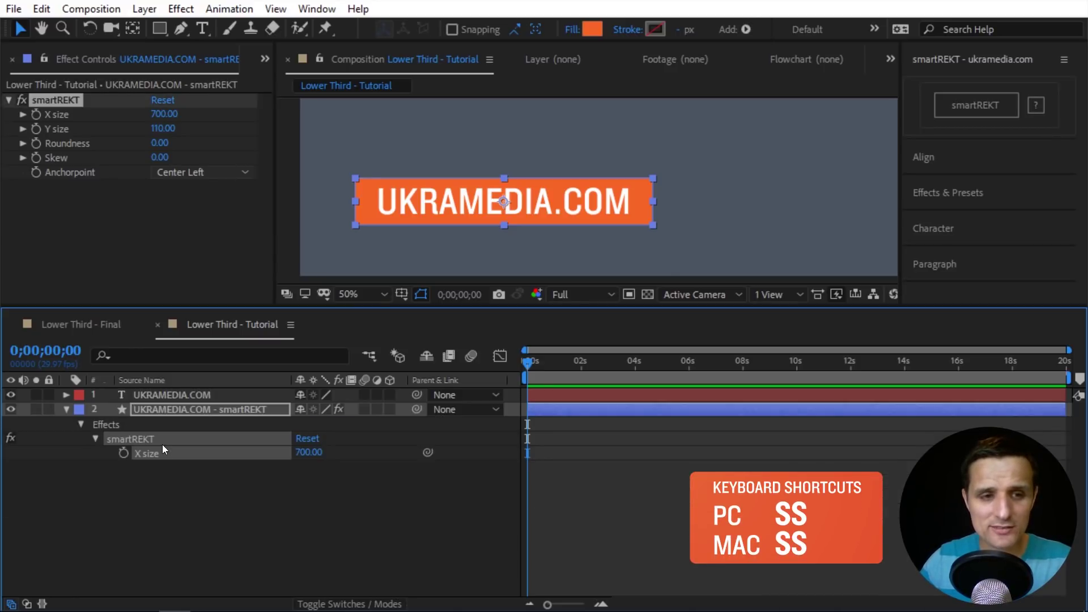
{"action": "left_click", "coordinate": [123, 452]}
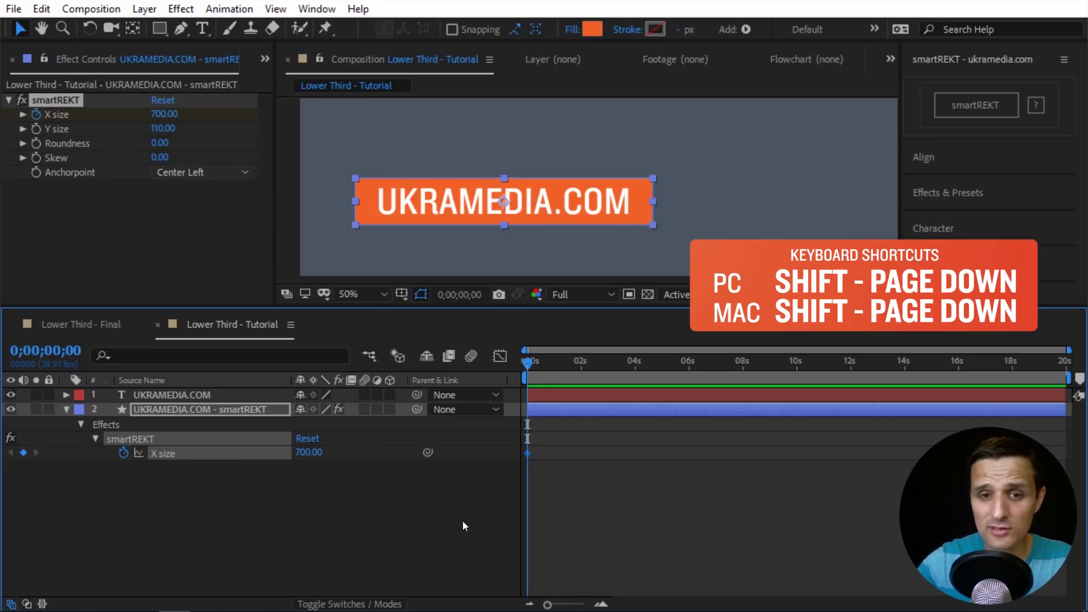
Add a second X size keyframe with the same value at 0;00;01;00
{"action": "key", "text": "shift+Page_Down"}
{"action": "key", "text": "shift+Page_Down"}
{"action": "key", "text": "shift+Page_Down"}
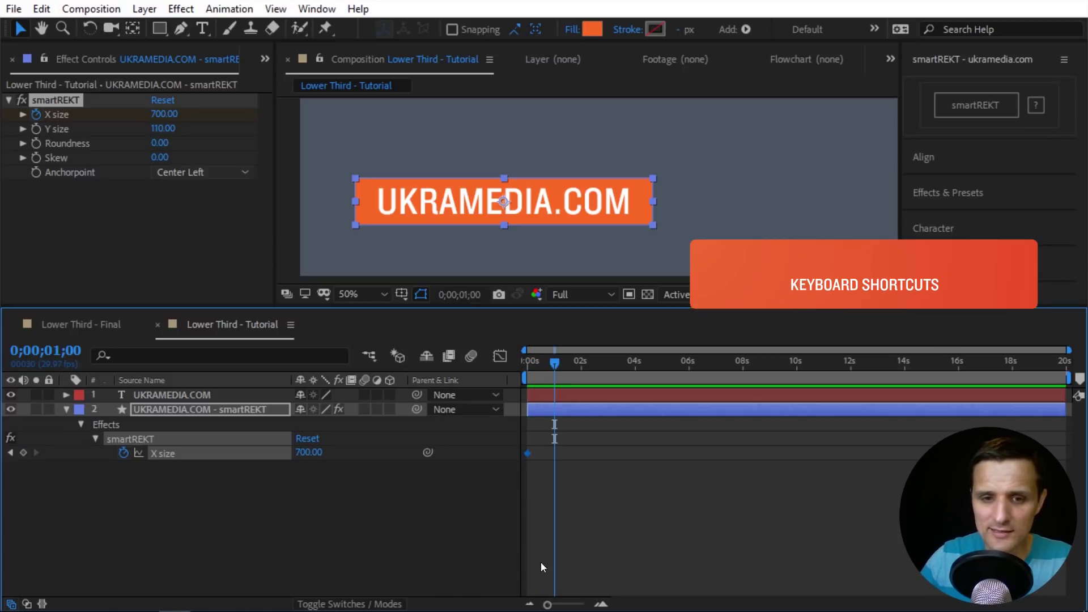
{"action": "left_click_drag", "start_coordinate": [547, 604], "coordinate": [566, 605]}
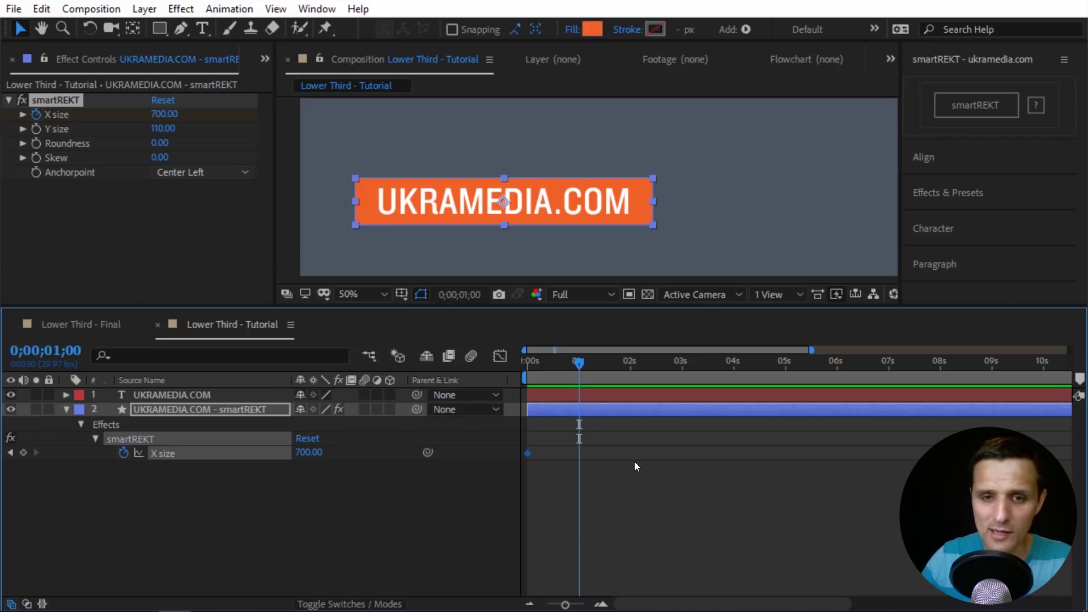
{"action": "left_click", "coordinate": [22, 453]}
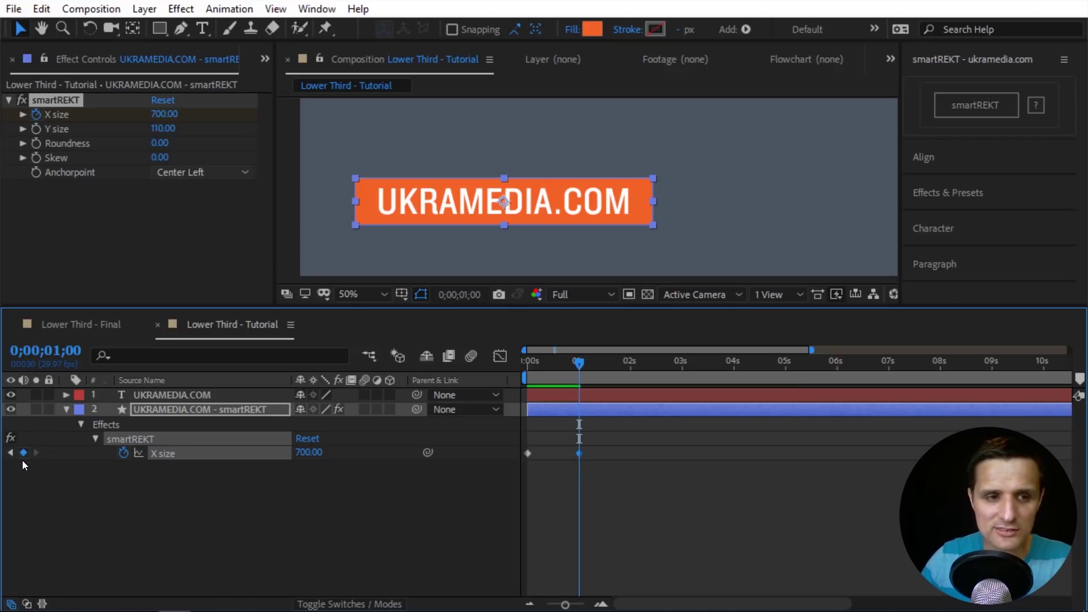
Set the X size keyframe at 0;00;00;00 to 0 and preview the rectangle's growth animation
{"action": "left_click", "coordinate": [9, 453]}
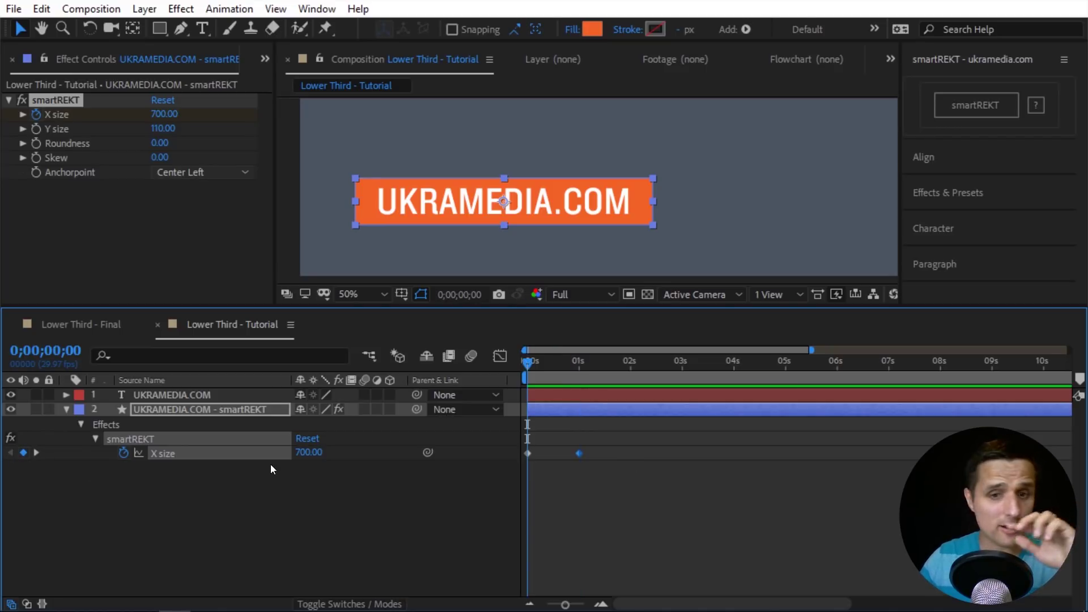
{"action": "key", "text": "space"}
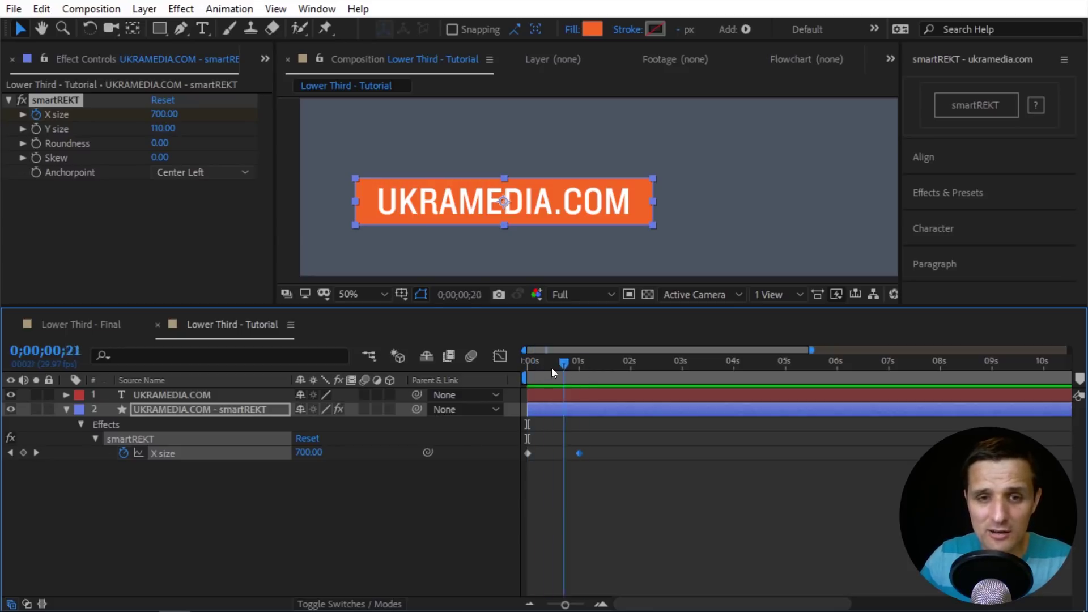
{"action": "key", "text": "space"}
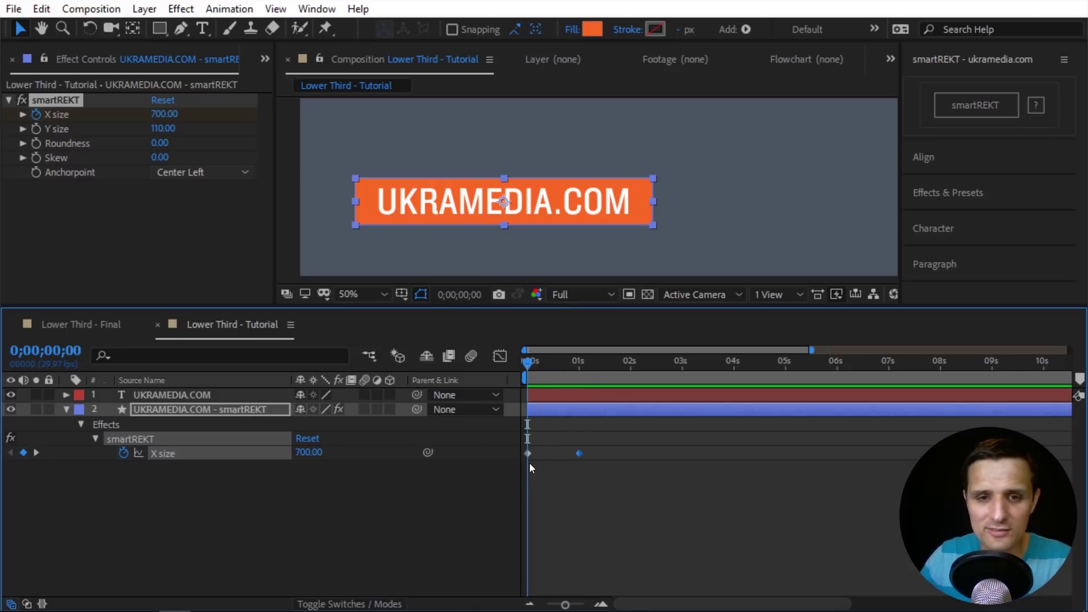
{"action": "left_click_drag", "start_coordinate": [566, 605], "coordinate": [569, 605]}
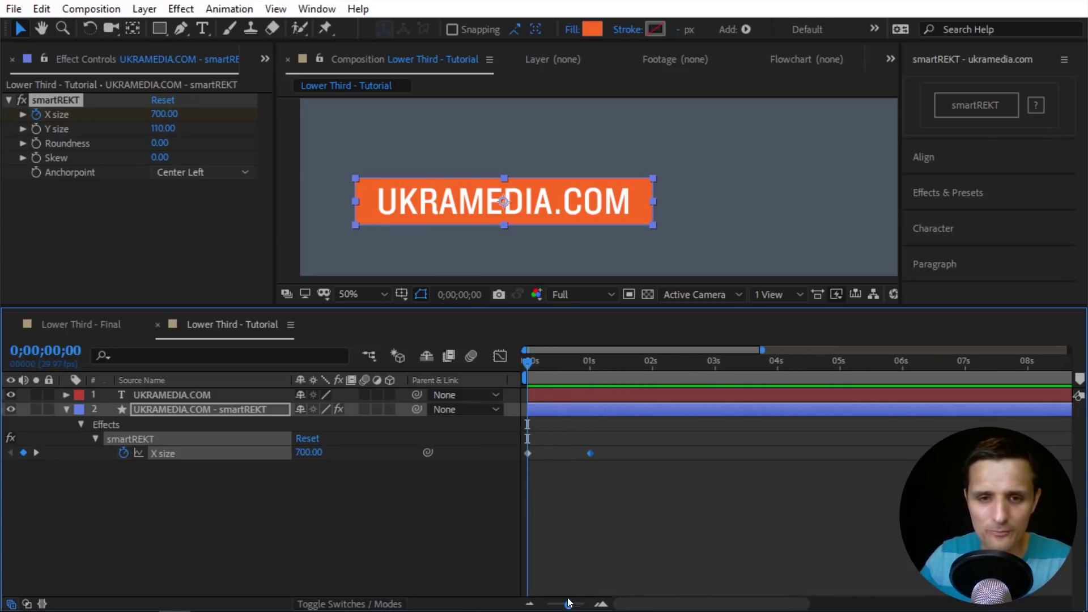
{"action": "left_click", "coordinate": [529, 453]}
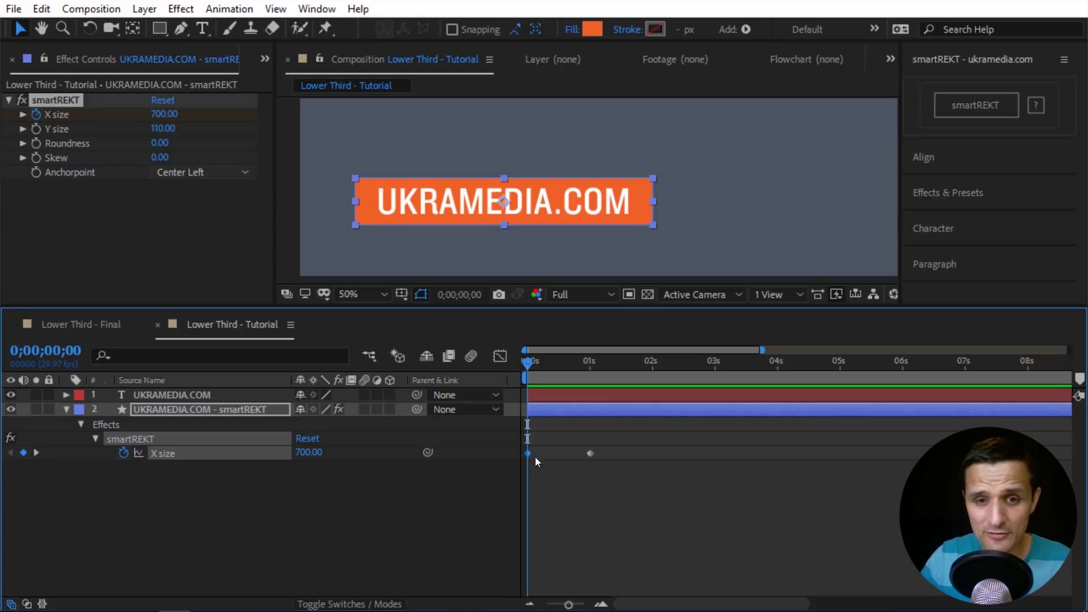
{"action": "left_click", "coordinate": [309, 452]}
{"action": "type", "text": "0"}
{"action": "key", "text": "Return"}
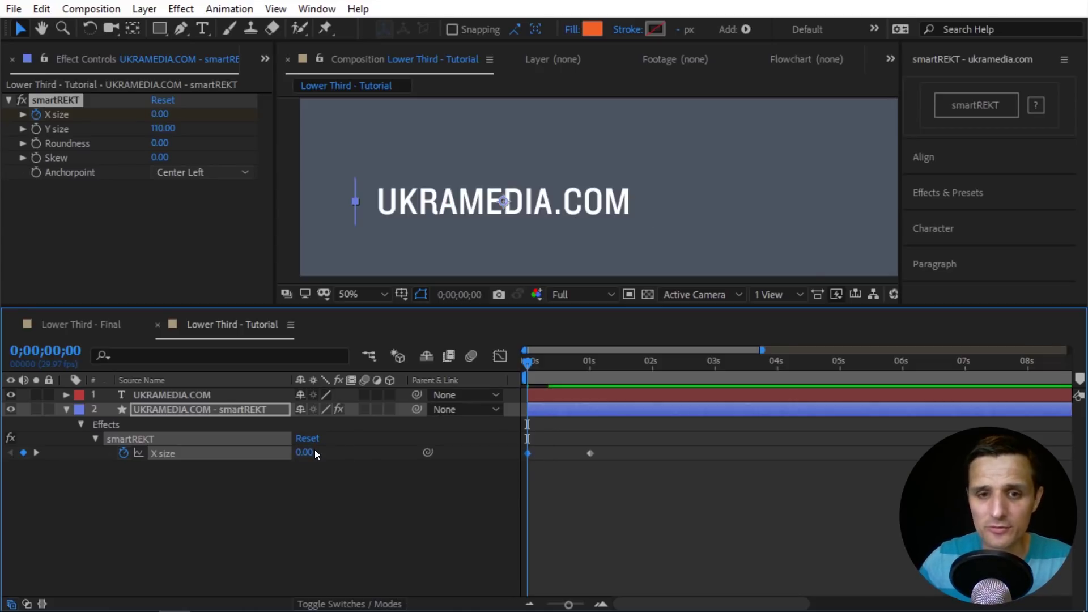
{"action": "key", "text": "space"}
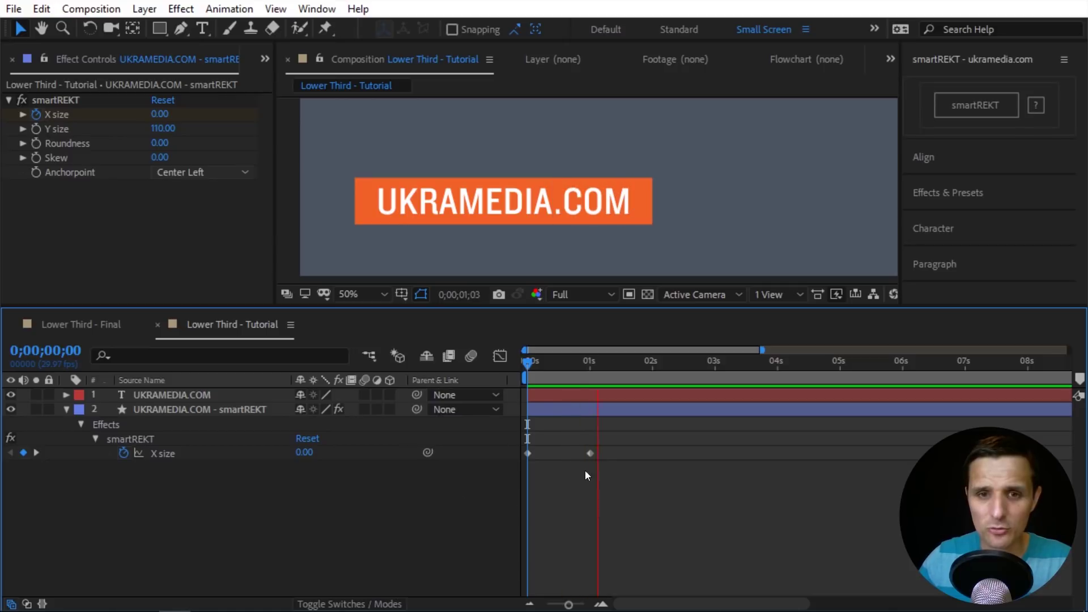
Apply Easy Ease Out to the first X size keyframe and Easy Ease In to the keyframe at 0;00;01;00
{"action": "left_click", "coordinate": [566, 370]}
{"action": "left_click", "coordinate": [528, 453]}
{"action": "key", "text": "ctrl+shift+F9"}
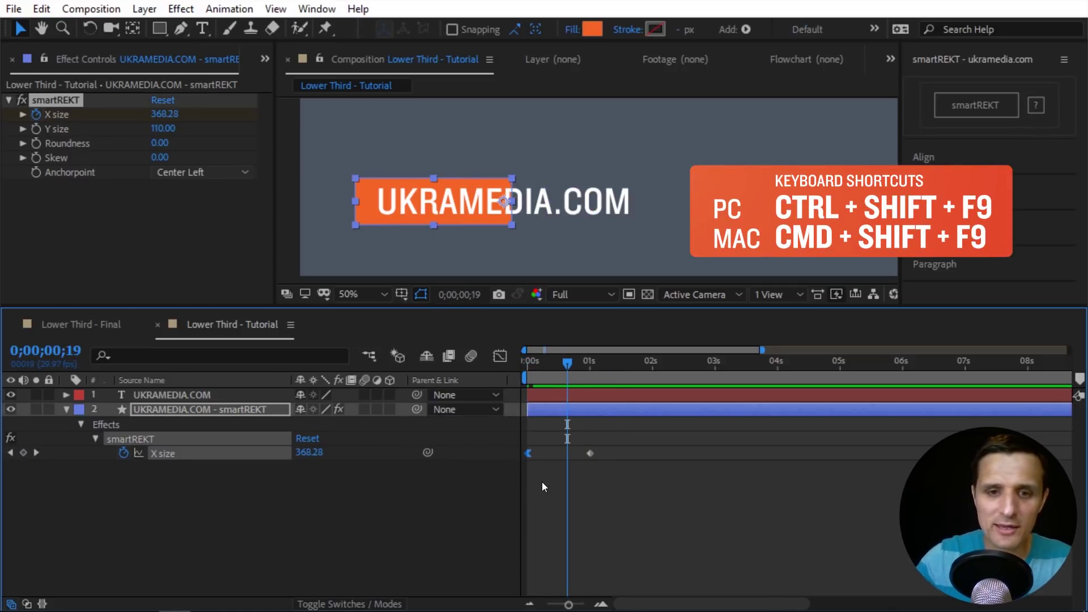
{"action": "left_click", "coordinate": [590, 453]}
{"action": "key", "text": "shift+F9"}
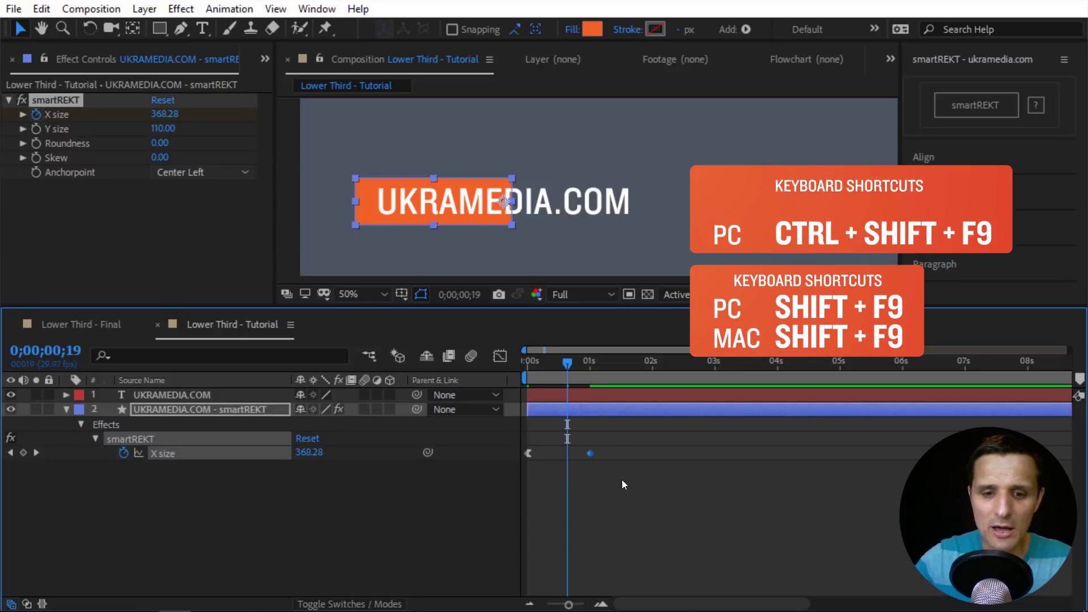
{"action": "key", "text": "shift+F9"}
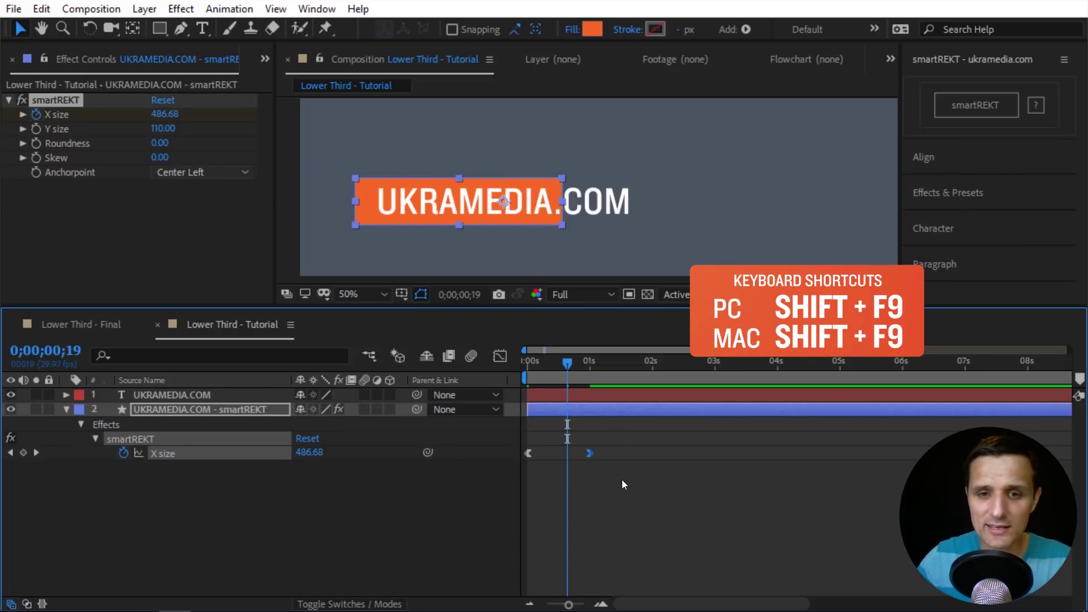
Set the incoming velocity influence of the X size keyframe at 0;00;01;00 to 80%
{"action": "left_click_drag", "start_coordinate": [628, 434], "coordinate": [579, 474]}
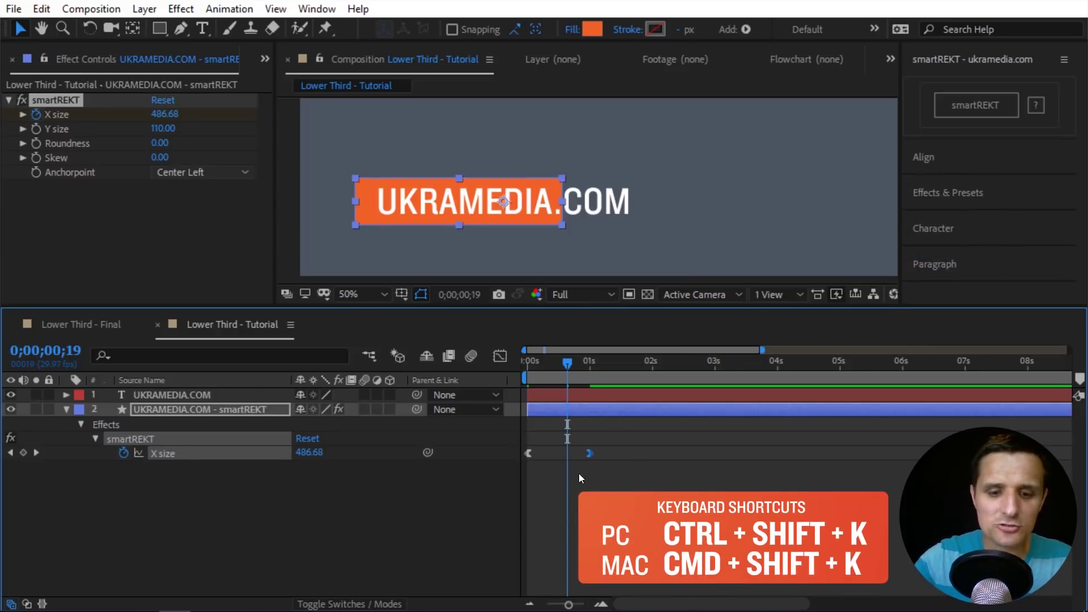
{"action": "key", "text": "ctrl+shift+k"}
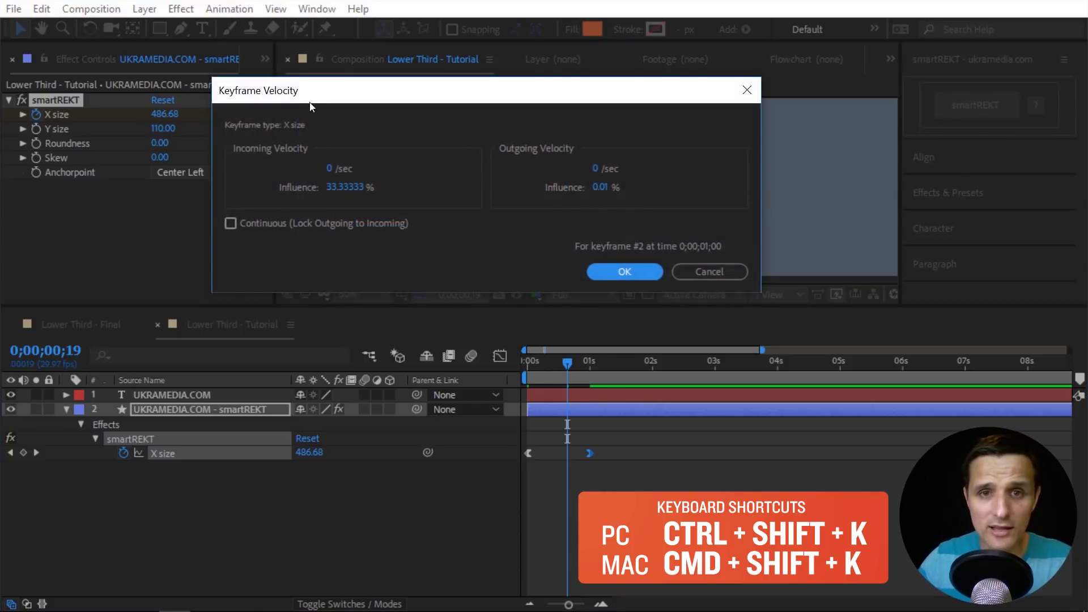
{"action": "left_click", "coordinate": [345, 187]}
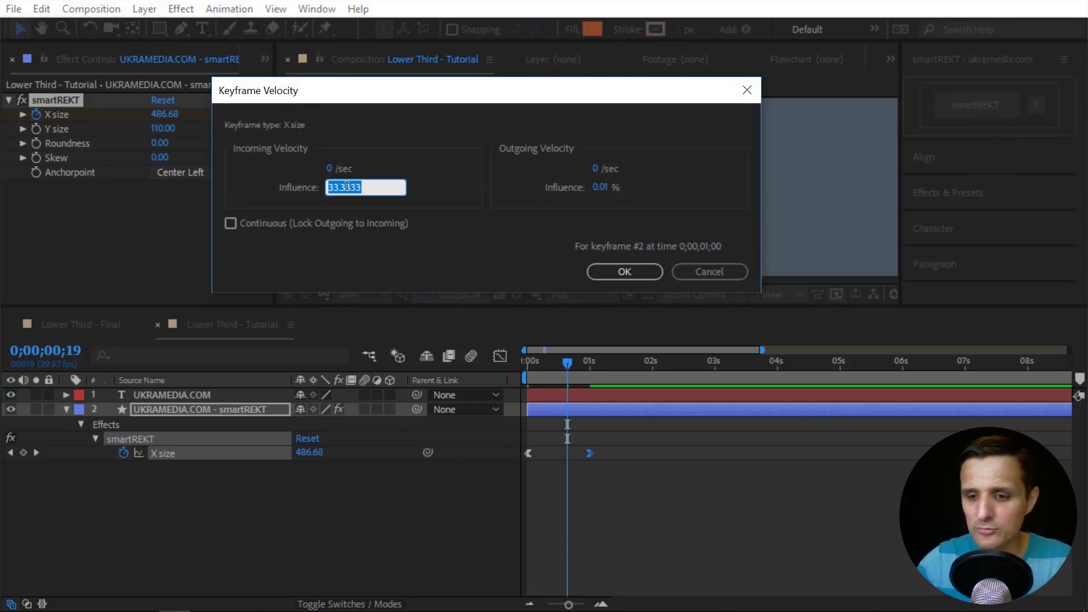
{"action": "type", "text": "80"}
{"action": "key", "text": "Return"}
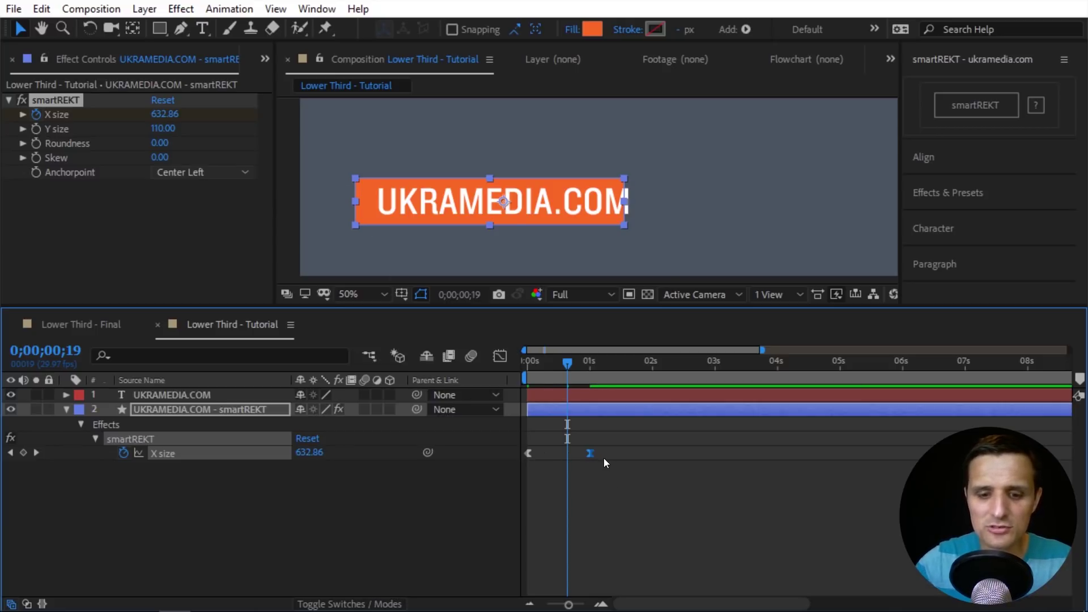
Examine the second X size keyframe's velocity settings, its influence handle in the speed graph, and the available graph types
{"action": "key", "text": "ctrl+shift+k"}
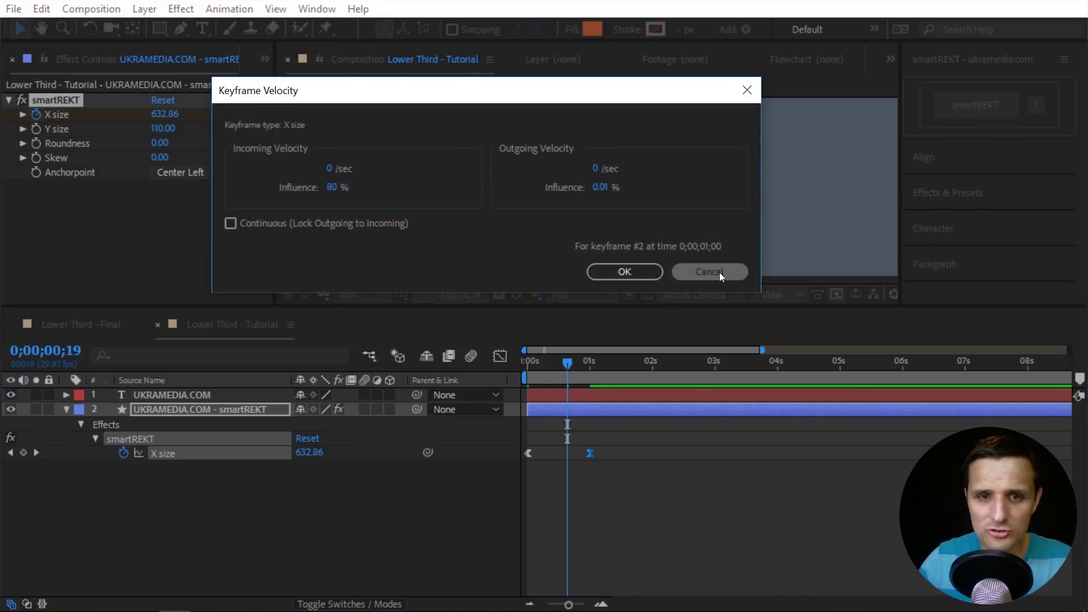
{"action": "left_click", "coordinate": [719, 272]}
{"action": "left_click", "coordinate": [499, 356]}
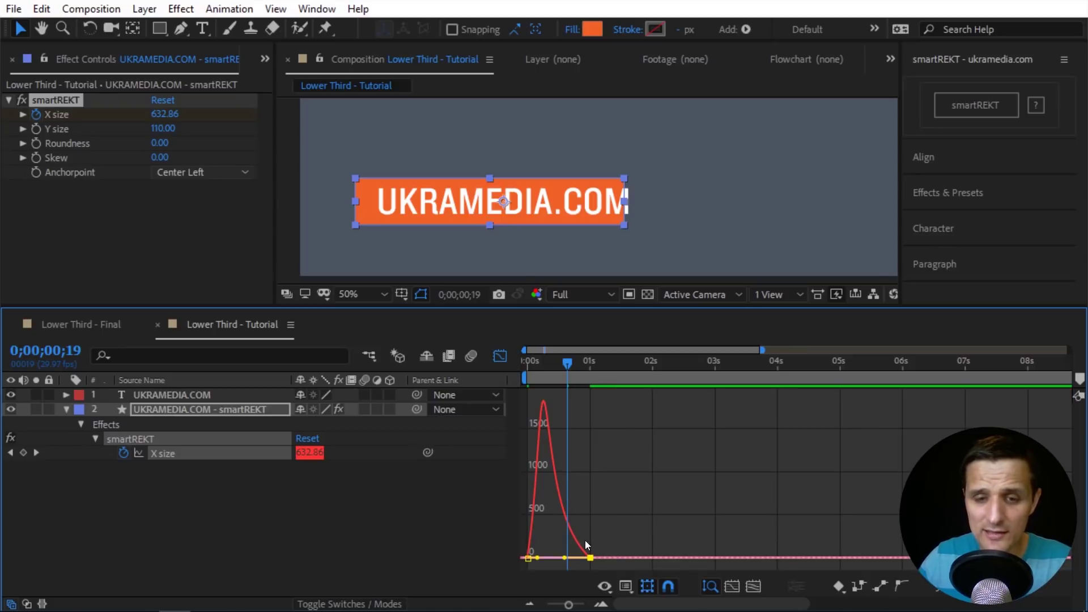
{"action": "left_click_drag", "start_coordinate": [587, 558], "coordinate": [564, 560]}
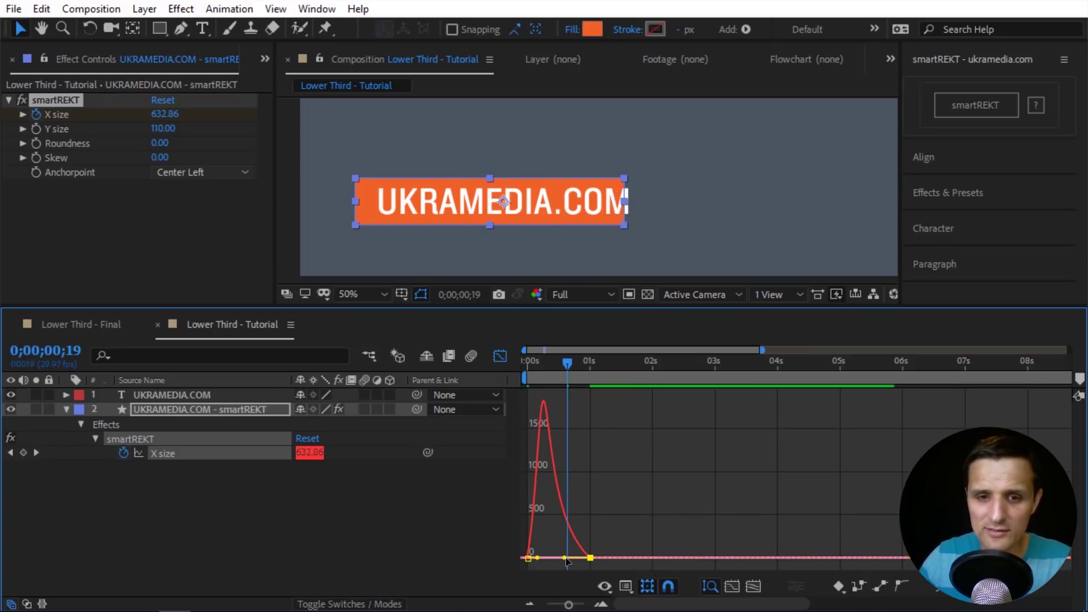
{"action": "left_click", "coordinate": [627, 586]}
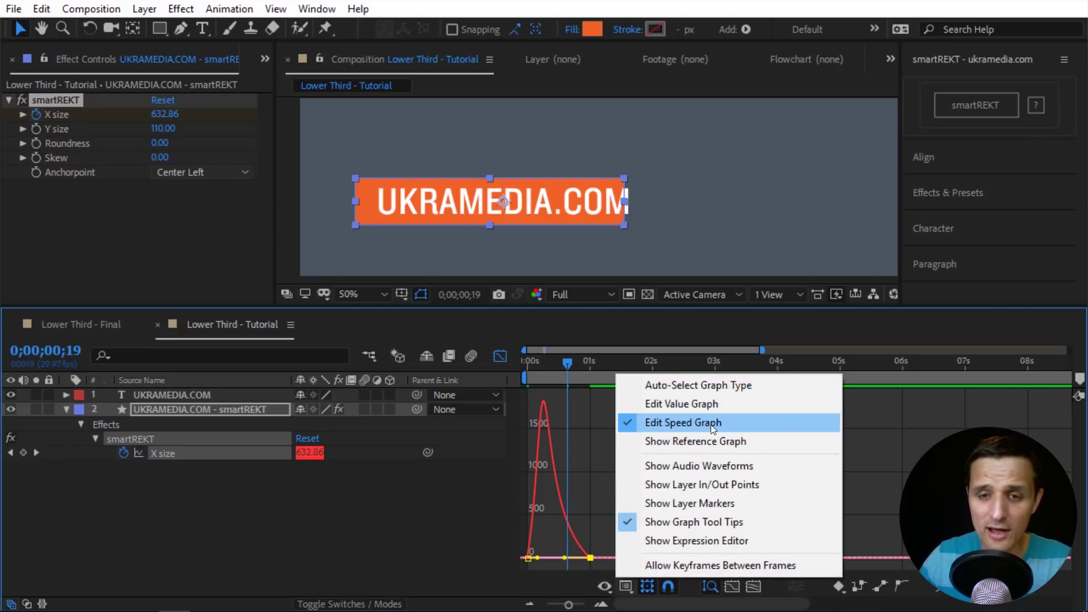
{"action": "left_click", "coordinate": [572, 487]}
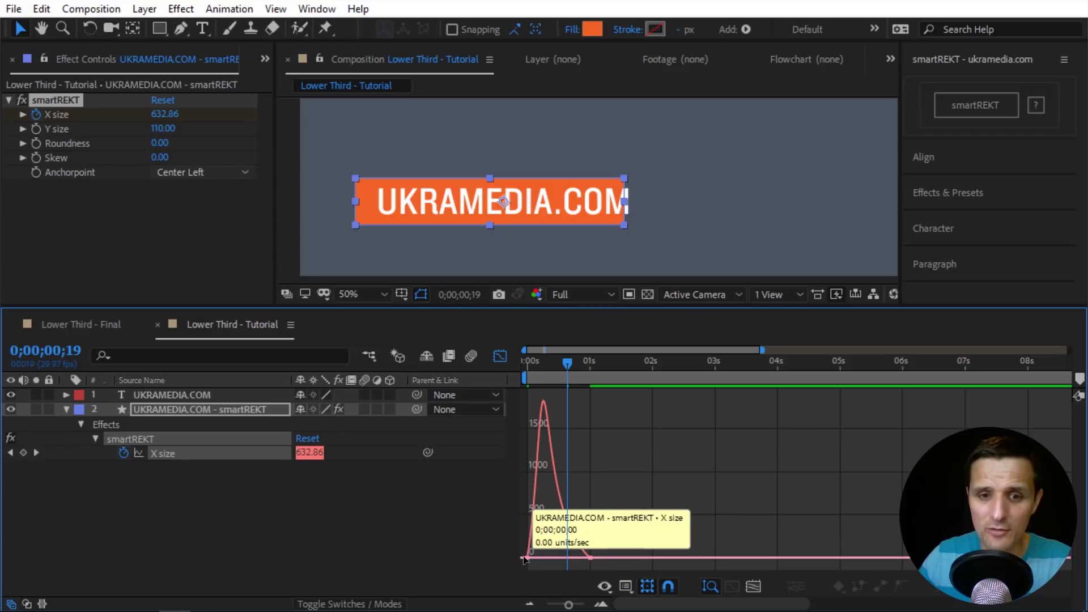
Try raising the first X size keyframe's speed in the speed graph, undo the change and return to the layer bar view
{"action": "left_click", "coordinate": [524, 558]}
{"action": "left_click_drag", "start_coordinate": [524, 558], "coordinate": [547, 526]}
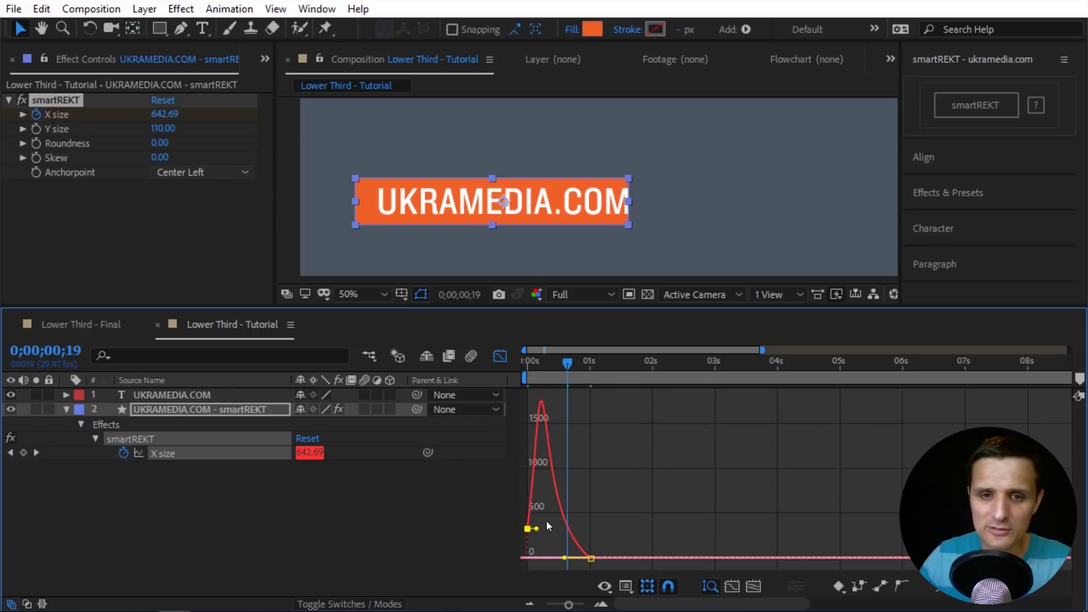
{"action": "left_click", "coordinate": [500, 356]}
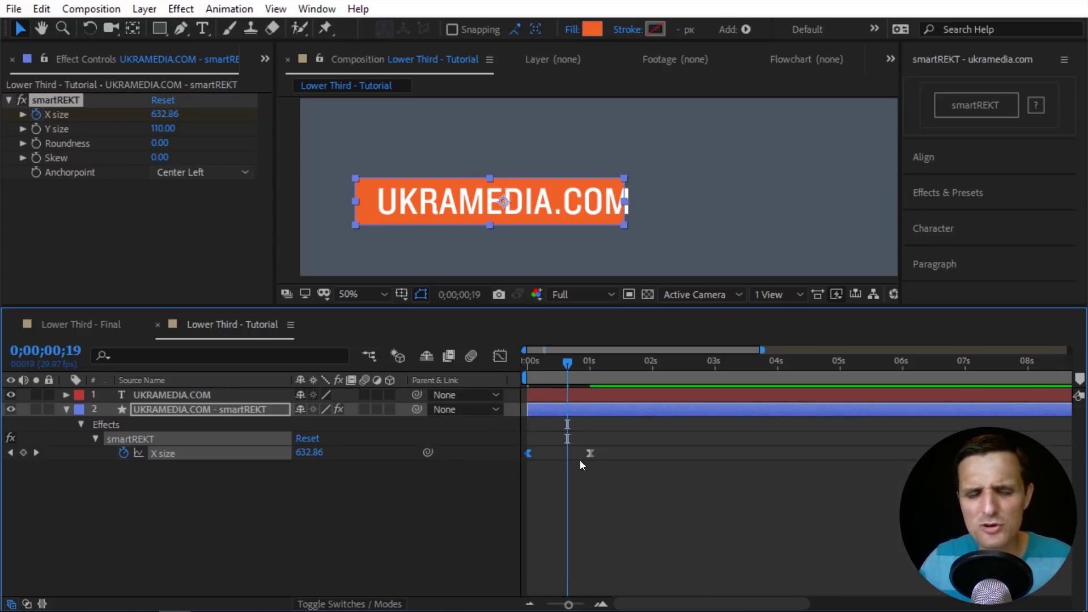
Set the first X size keyframe's outgoing velocity to 220 per second with 45% influence and preview the animation
{"action": "left_click_drag", "start_coordinate": [550, 436], "coordinate": [522, 470]}
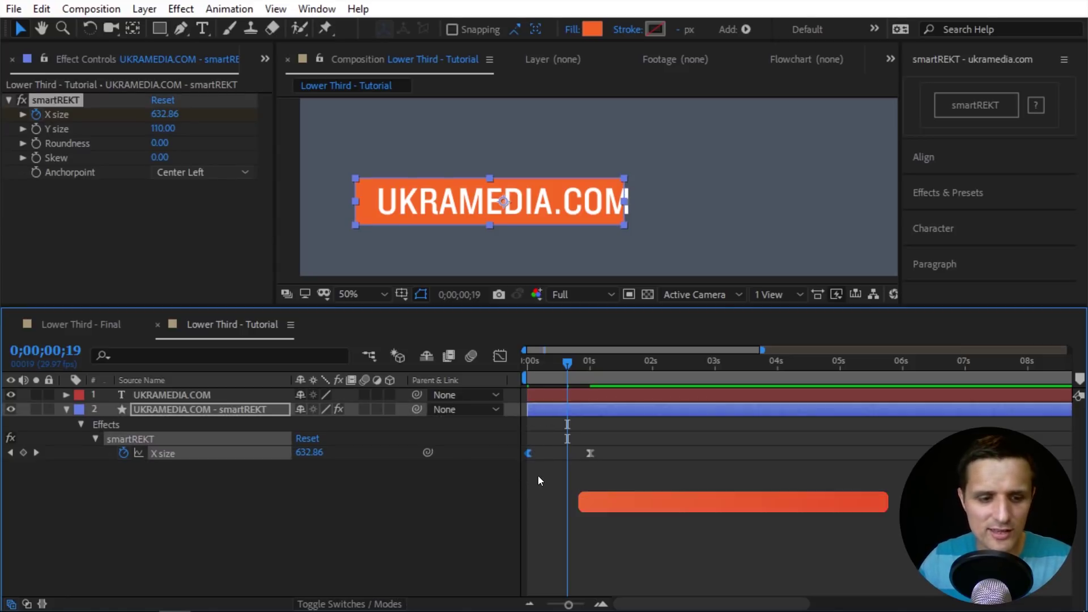
{"action": "key", "text": "ctrl+shift+k"}
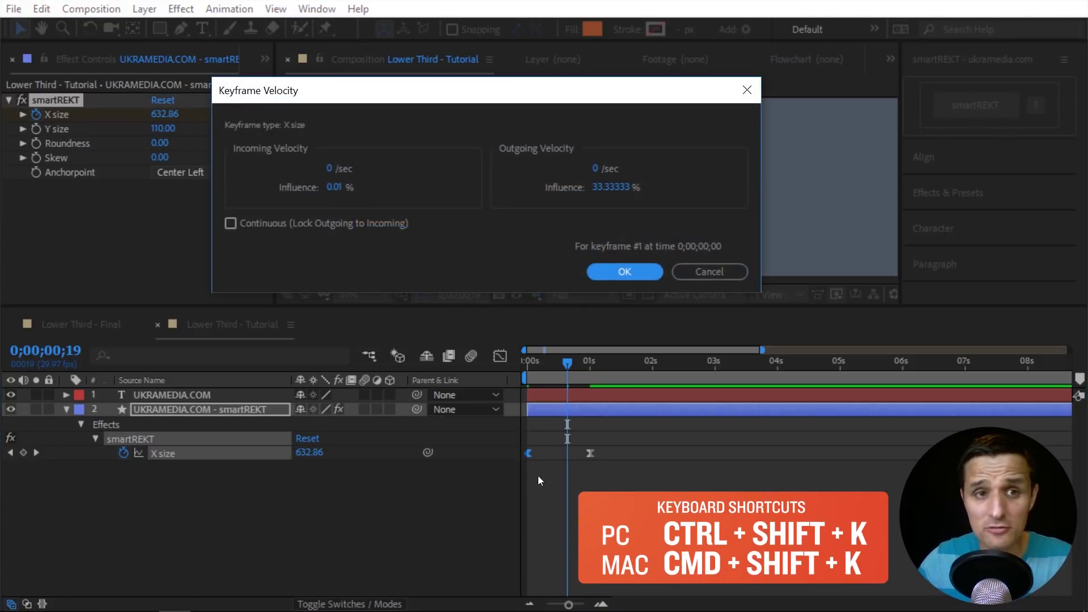
{"action": "left_click", "coordinate": [607, 188]}
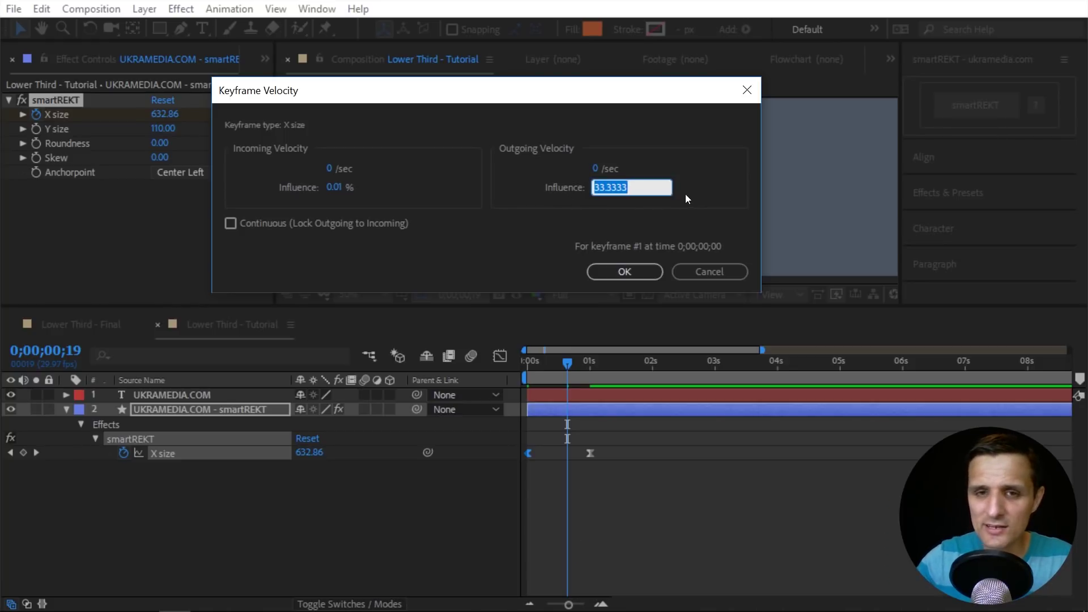
{"action": "type", "text": "45"}
{"action": "left_click", "coordinate": [597, 211]}
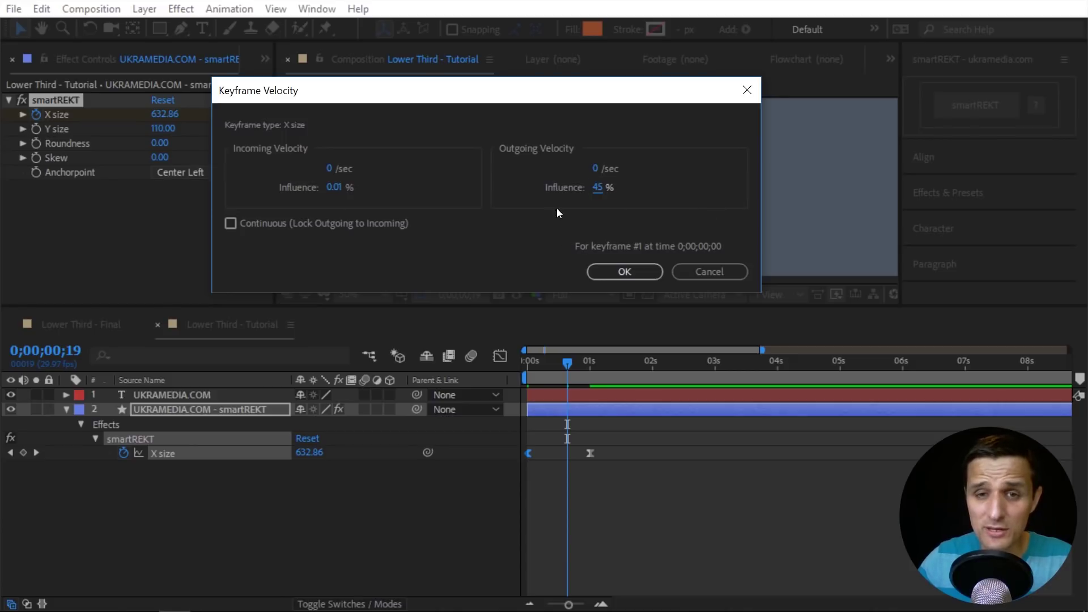
{"action": "left_click", "coordinate": [595, 168]}
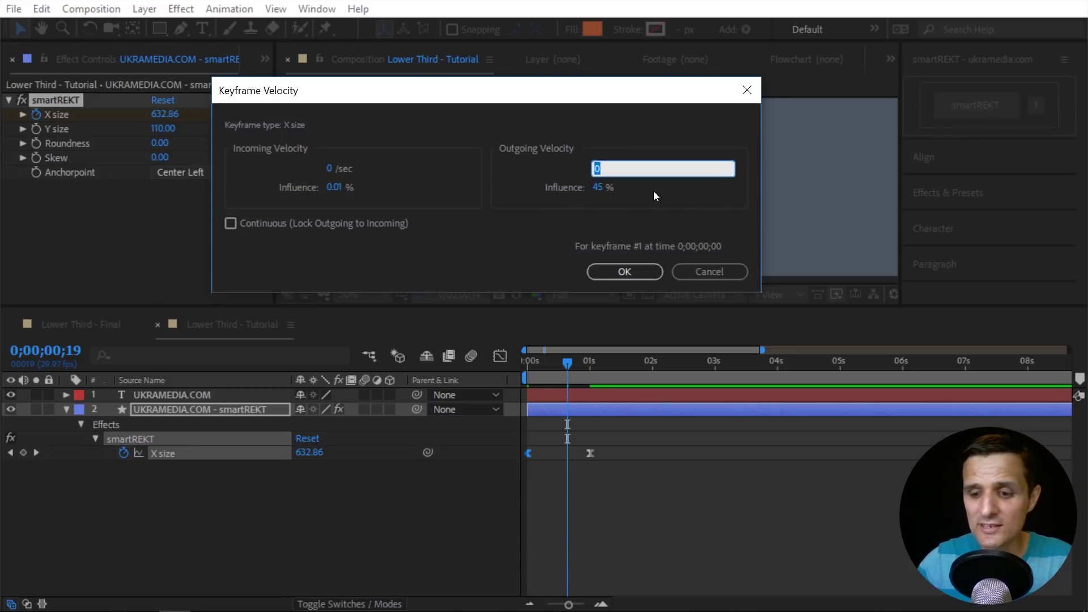
{"action": "type", "text": "220"}
{"action": "key", "text": "Return"}
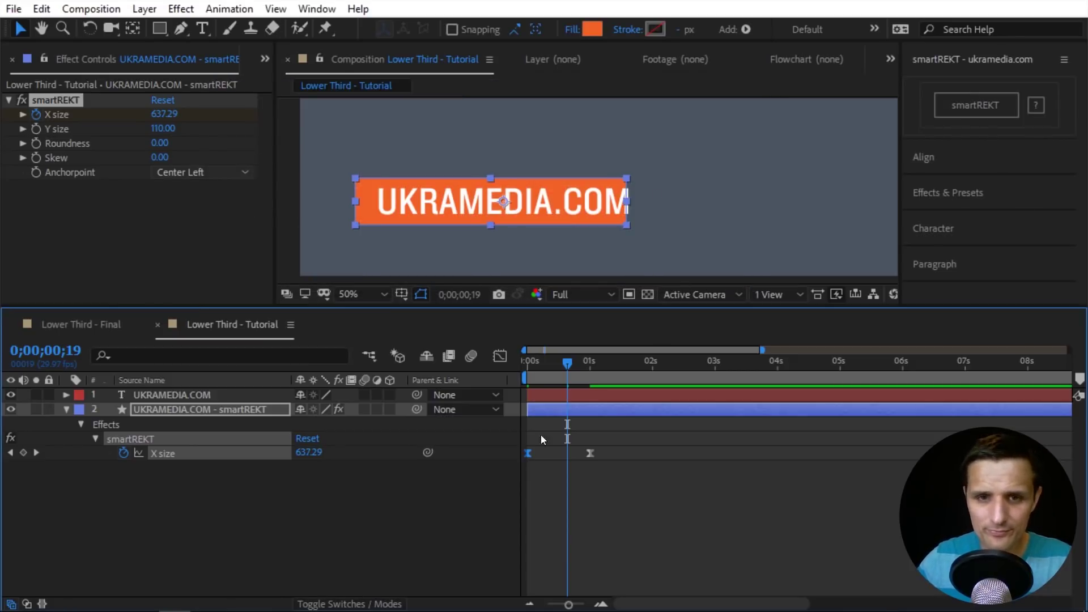
{"action": "key", "text": "Home"}
{"action": "key", "text": "space"}
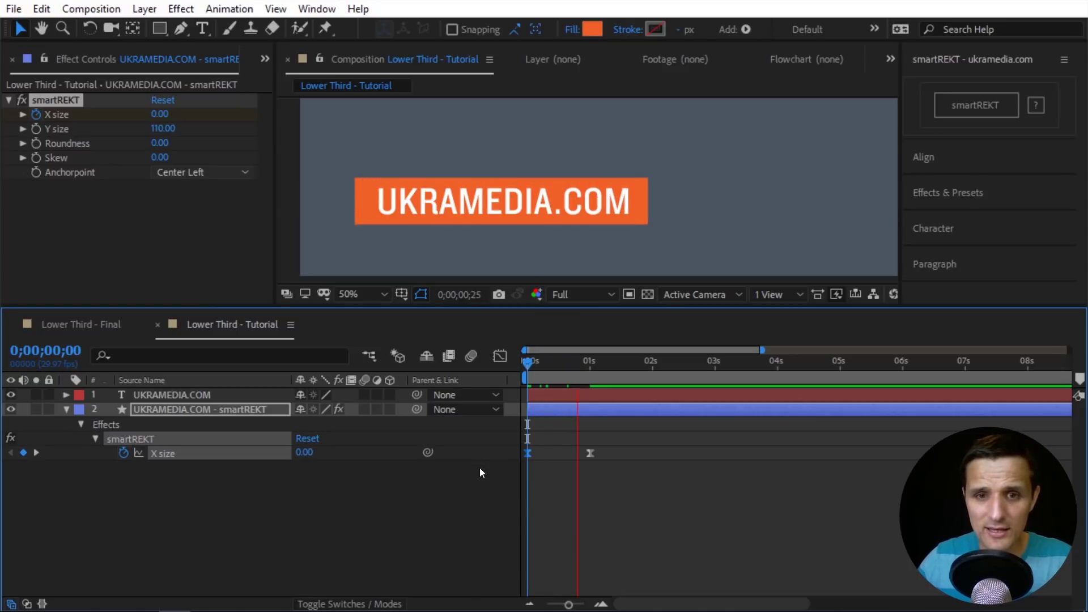
{"action": "key", "text": "space"}
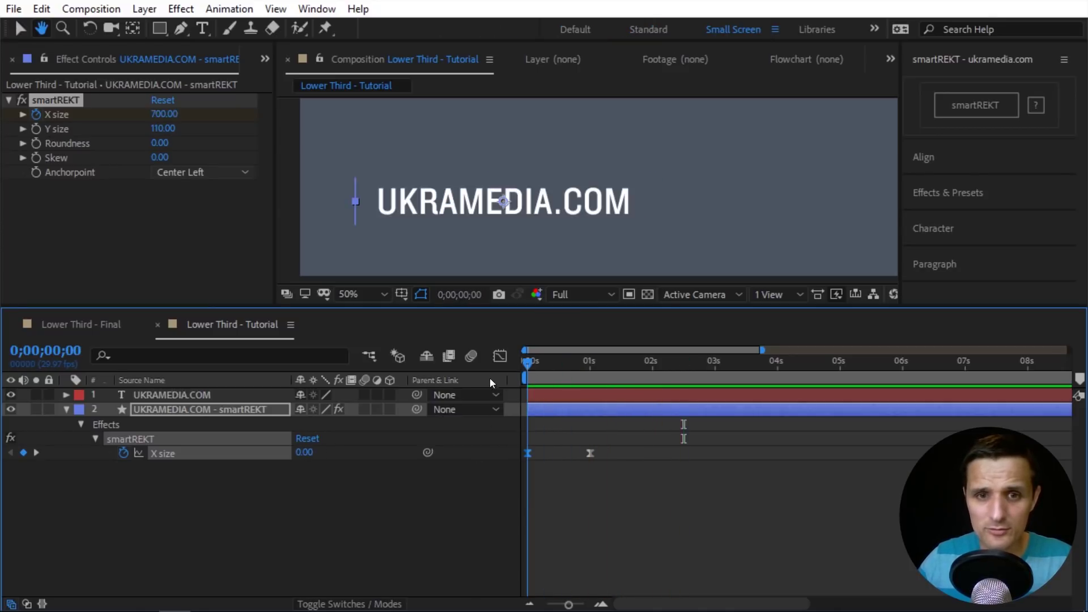
Copy both X size keyframes and paste them at 0;00;01;22
{"action": "key", "text": "space"}
{"action": "mouse_move", "coordinate": [598, 365]}
{"action": "left_mouse_down"}
{"action": "mouse_move", "coordinate": [567, 366]}
{"action": "mouse_move", "coordinate": [605, 373]}
{"action": "left_mouse_up"}
{"action": "key", "text": "space"}
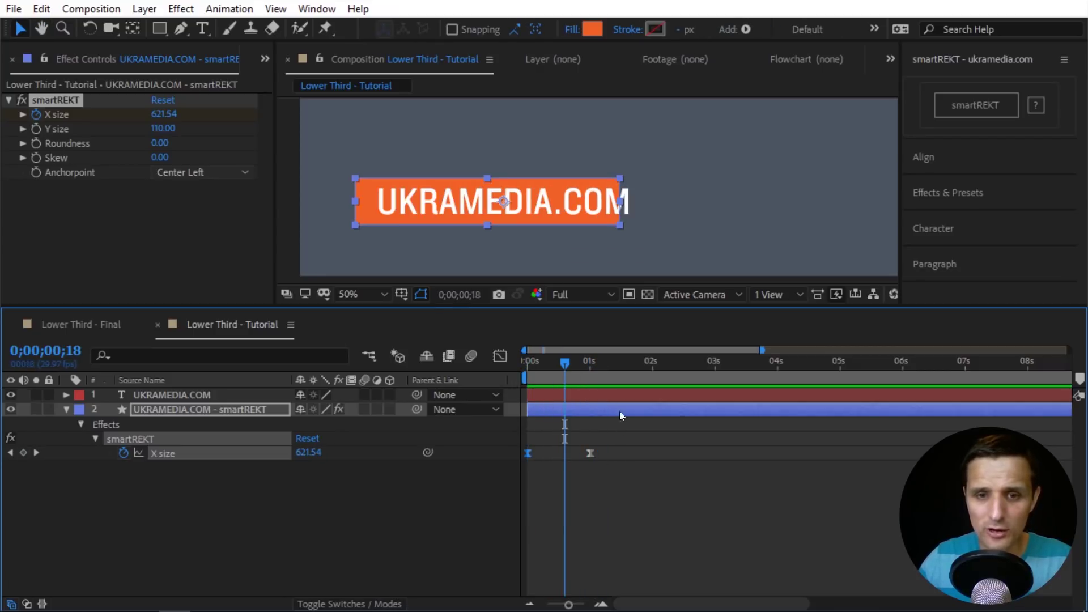
{"action": "left_click_drag", "start_coordinate": [612, 430], "coordinate": [519, 494]}
{"action": "key", "text": "ctrl+c"}
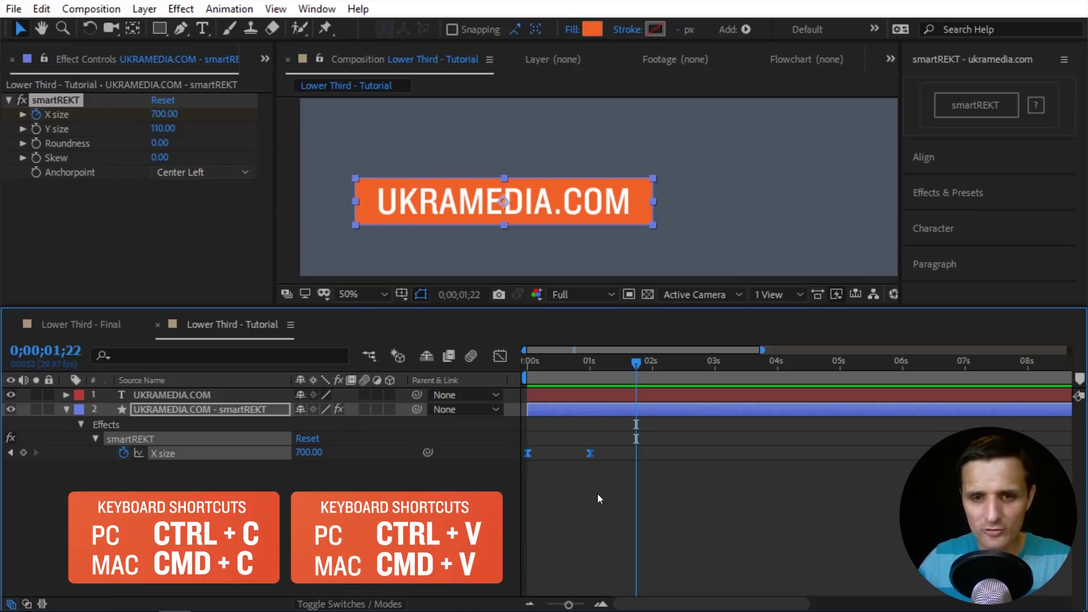
{"action": "key", "text": "ctrl+v"}
{"action": "mouse_move", "coordinate": [638, 373]}
{"action": "left_mouse_down"}
{"action": "mouse_move", "coordinate": [661, 380]}
{"action": "mouse_move", "coordinate": [642, 380]}
{"action": "left_mouse_up"}
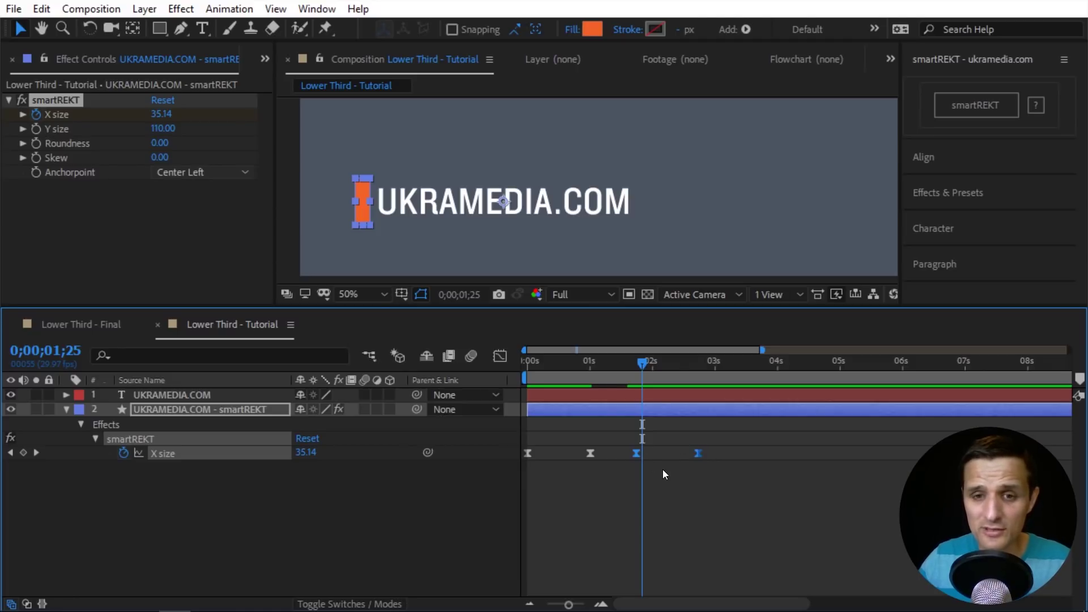
Time-reverse the two pasted X size keyframes so the rectangle closes, and play back the animation
{"action": "right_click", "coordinate": [634, 455]}
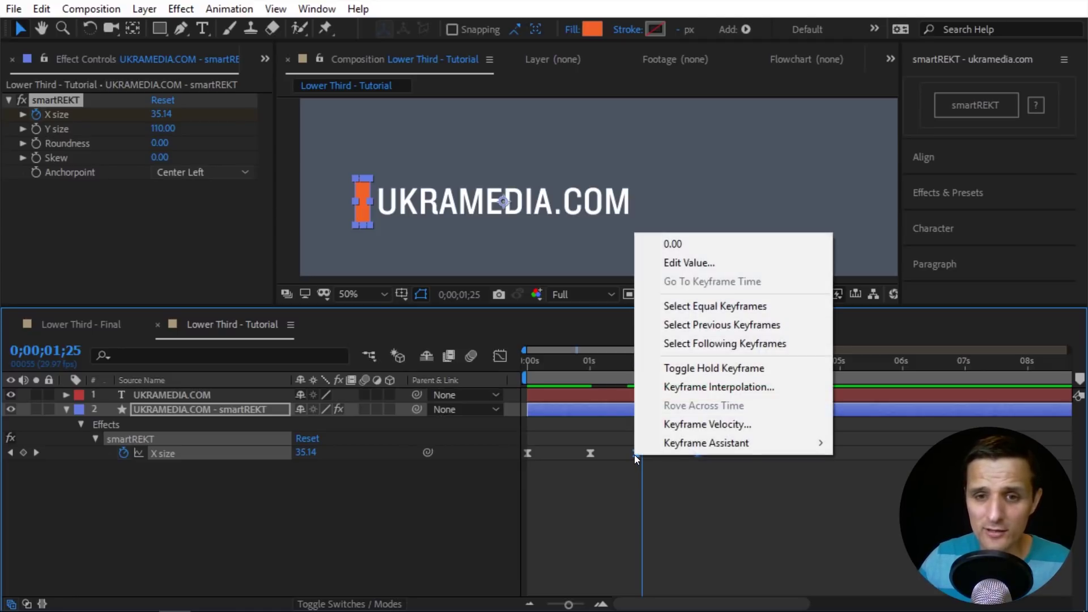
{"action": "mouse_move", "coordinate": [673, 444]}
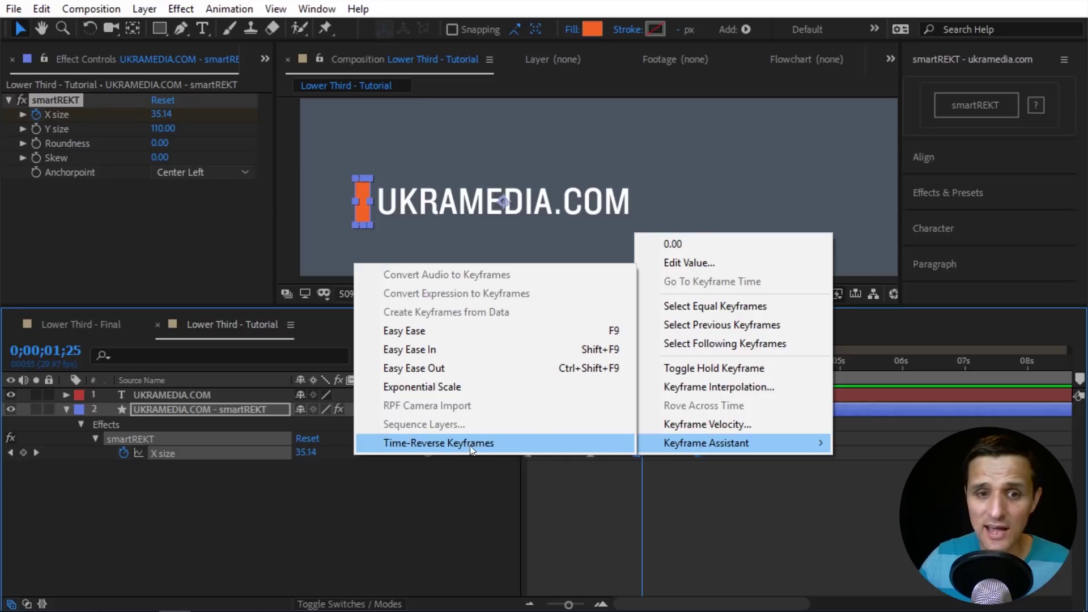
{"action": "left_click", "coordinate": [451, 444]}
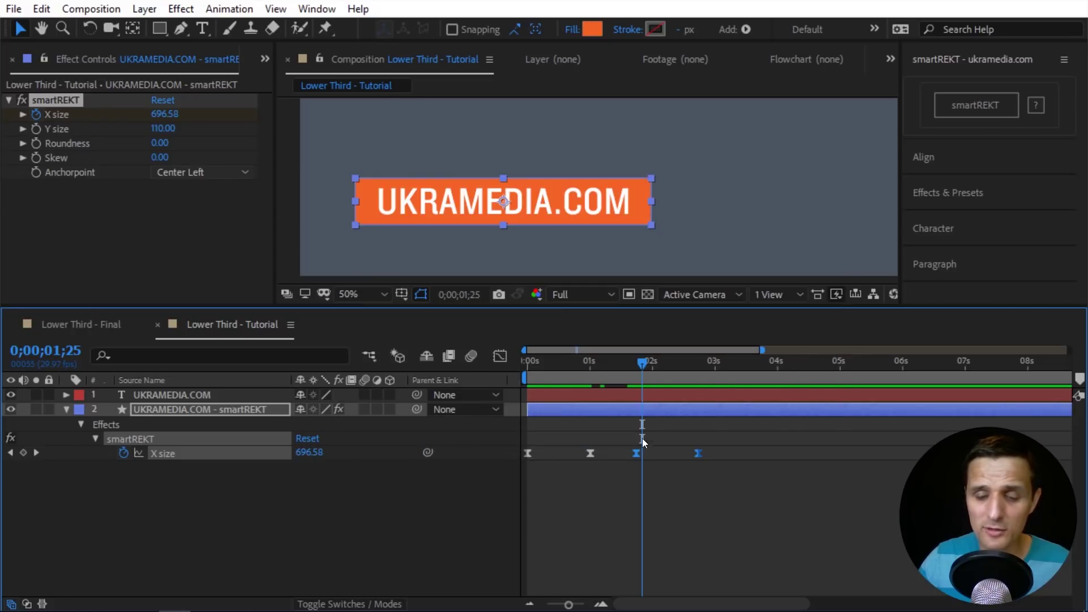
{"action": "left_click_drag", "start_coordinate": [648, 370], "coordinate": [514, 380]}
{"action": "key", "text": "space"}
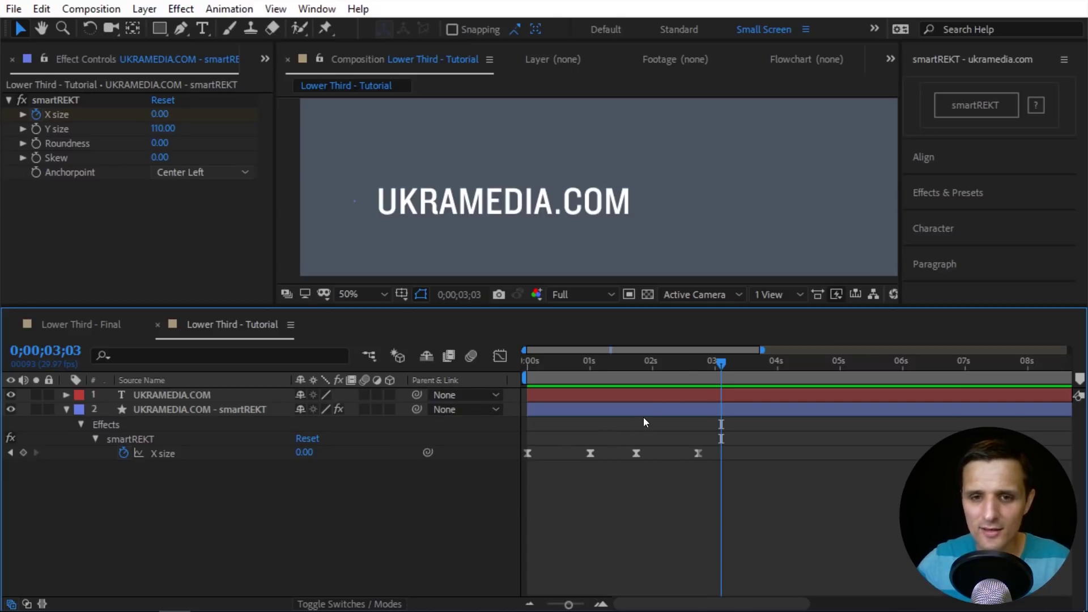
Move the last X size keyframe to 0;00;02;12, 20 frames after the third one, and preview from the start
{"action": "left_click_drag", "start_coordinate": [683, 362], "coordinate": [637, 369]}
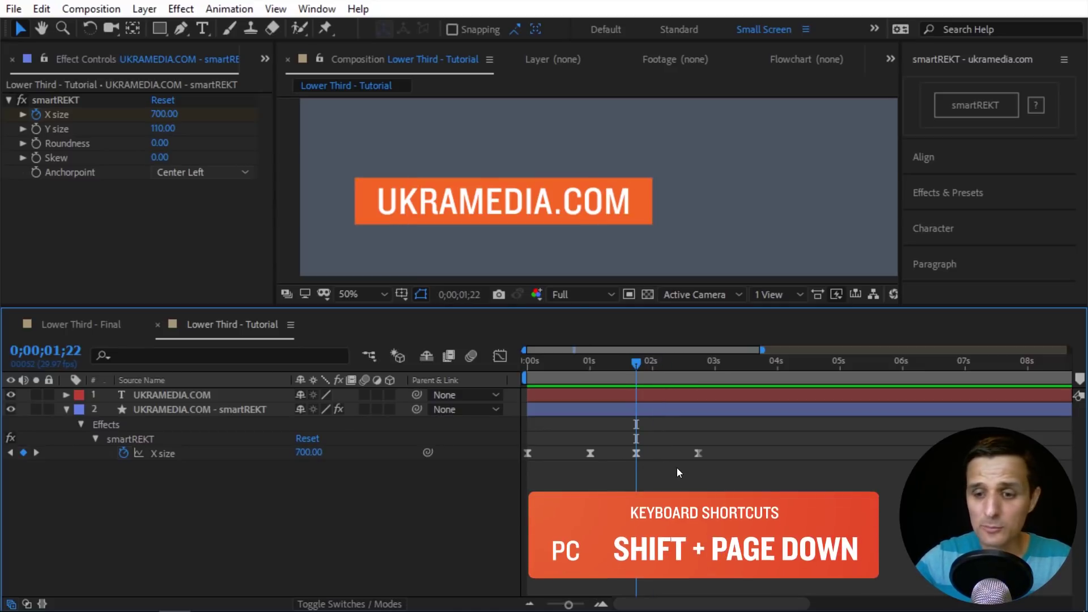
{"action": "key", "text": "shift+Page_Down"}
{"action": "key", "text": "shift+Page_Down"}
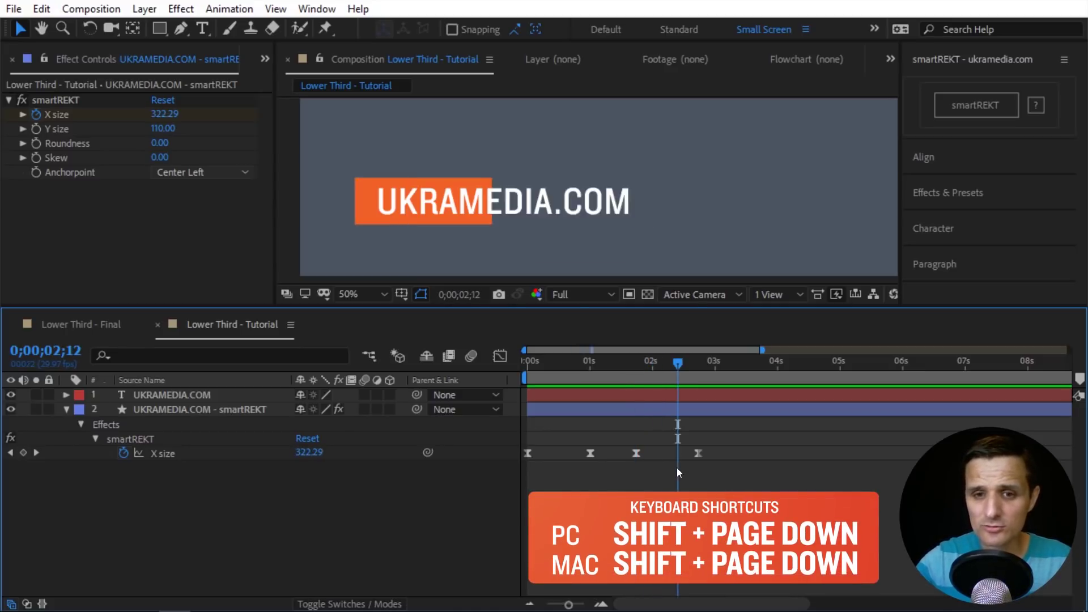
{"action": "left_click", "coordinate": [705, 452]}
{"action": "left_click_drag", "start_coordinate": [704, 452], "coordinate": [678, 453]}
{"action": "key", "text": "Home"}
{"action": "key", "text": "space"}
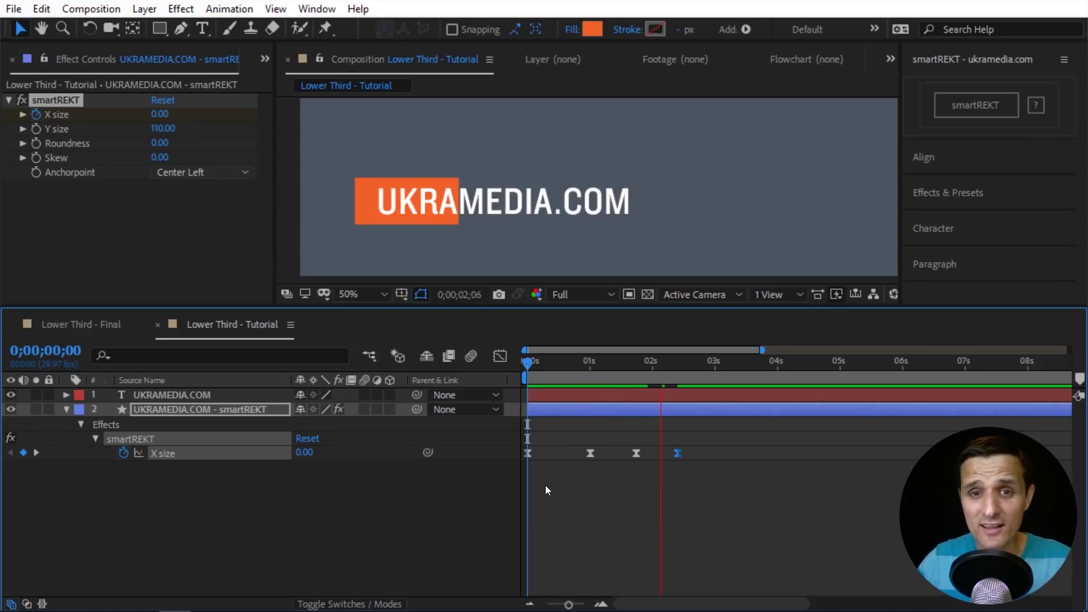
Duplicate the UKRAMEDIA.COM - smartREKT layer and reveal the duplicate's X size keyframes
{"action": "left_click", "coordinate": [639, 367]}
{"action": "left_click", "coordinate": [620, 367]}
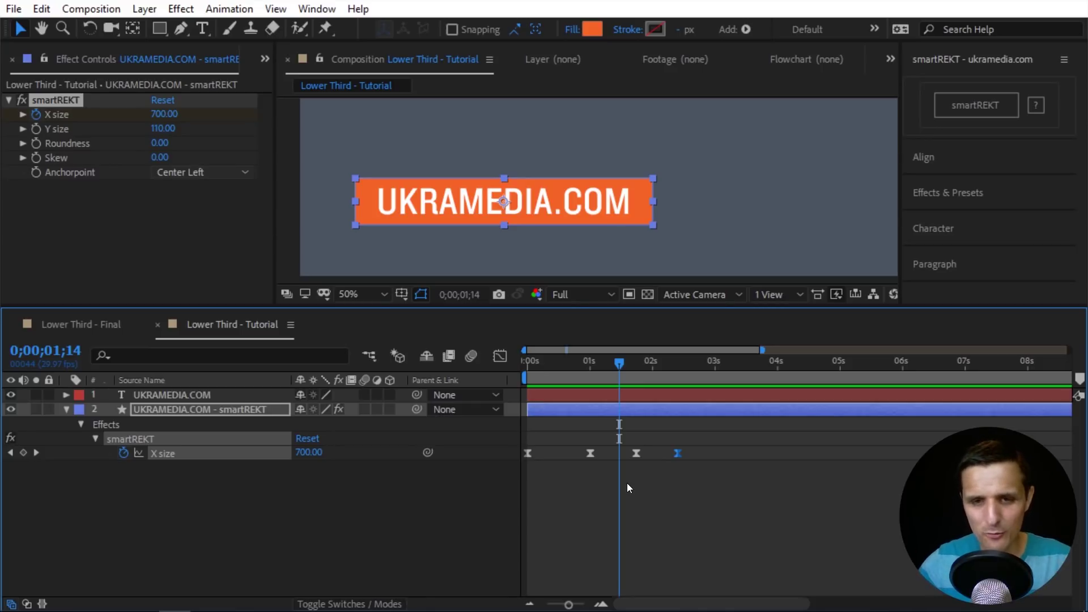
{"action": "left_click", "coordinate": [463, 484]}
{"action": "left_click", "coordinate": [257, 410]}
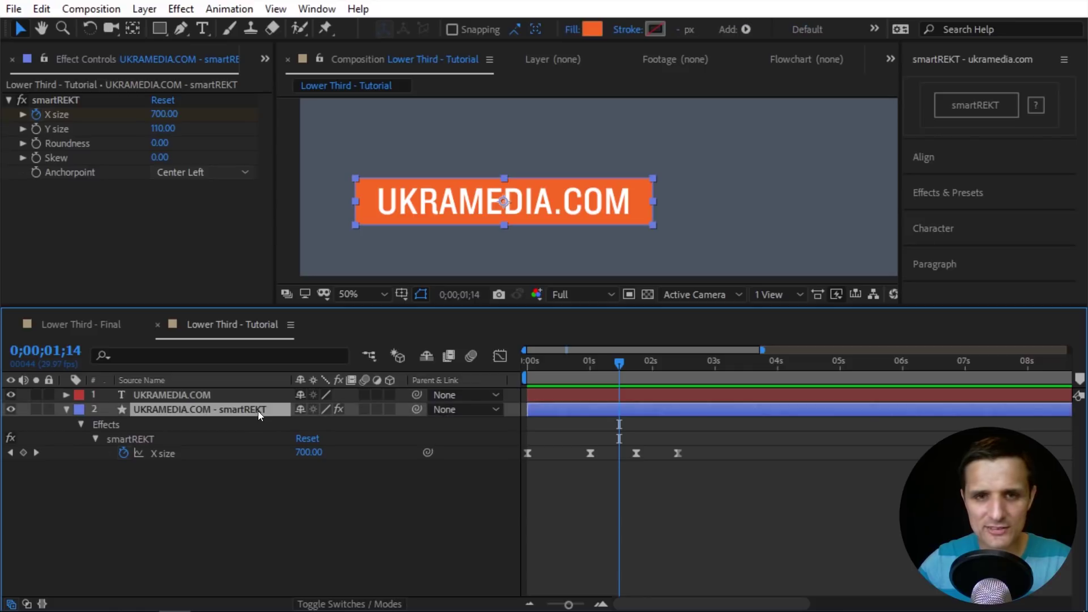
{"action": "key", "text": "ctrl+d"}
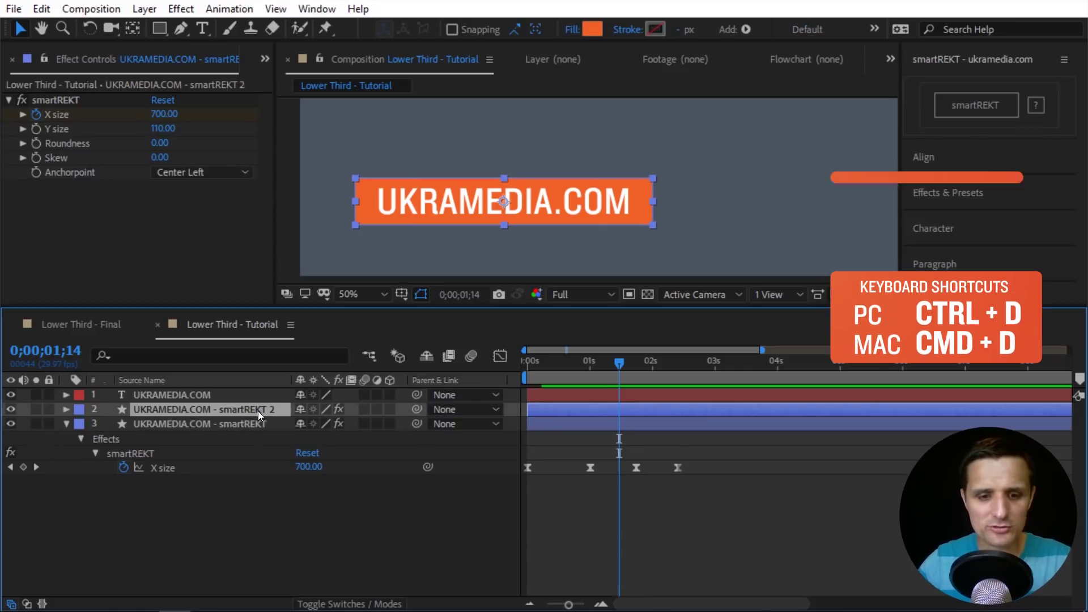
{"action": "key", "text": "u"}
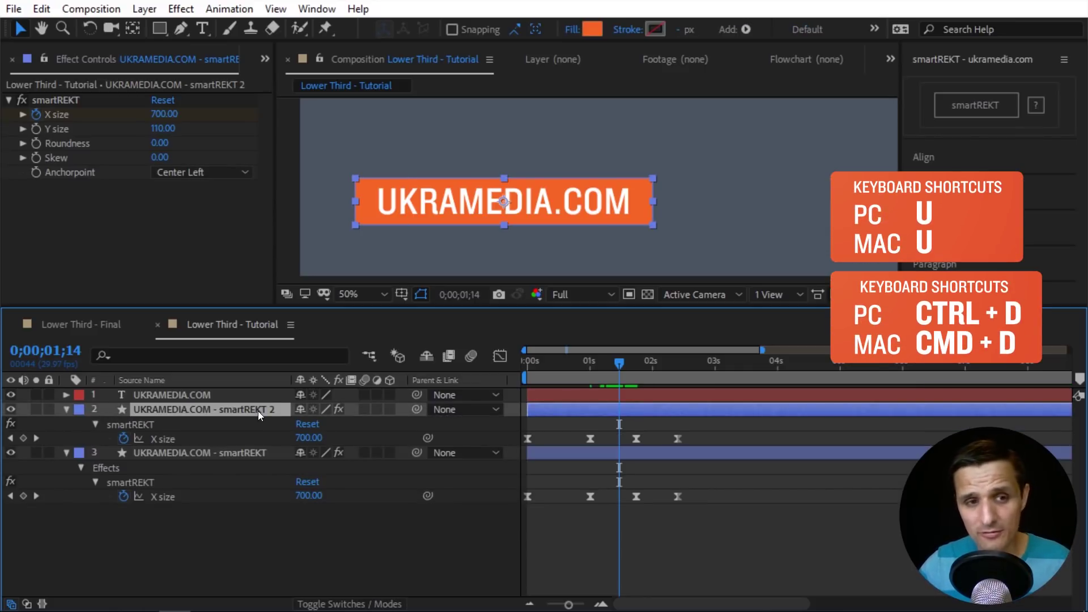
{"action": "left_click", "coordinate": [196, 441]}
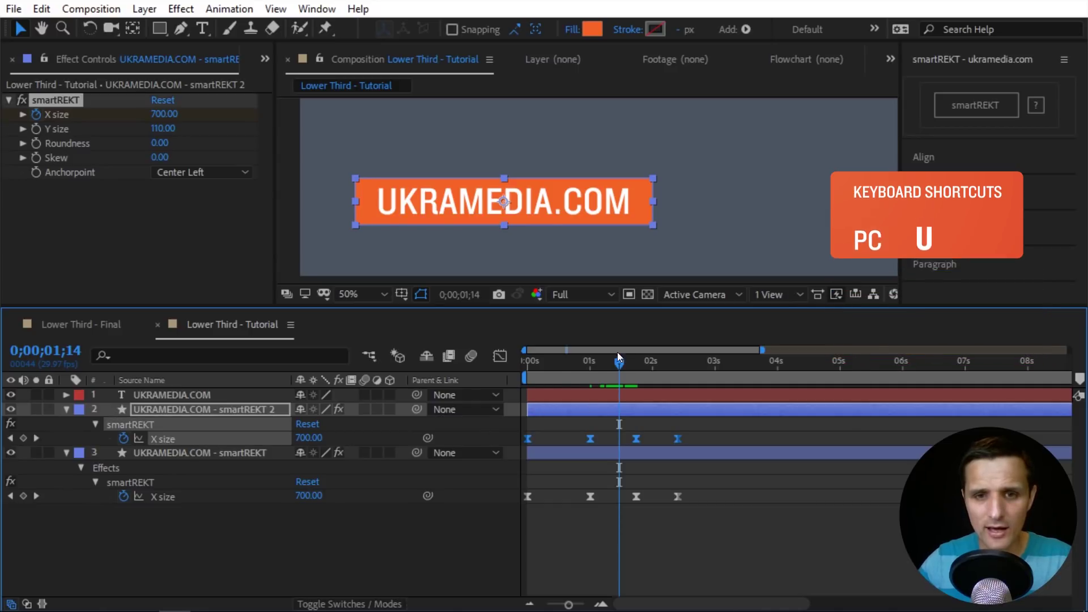
{"action": "left_click", "coordinate": [579, 379]}
{"action": "left_click_drag", "start_coordinate": [558, 383], "coordinate": [569, 383]}
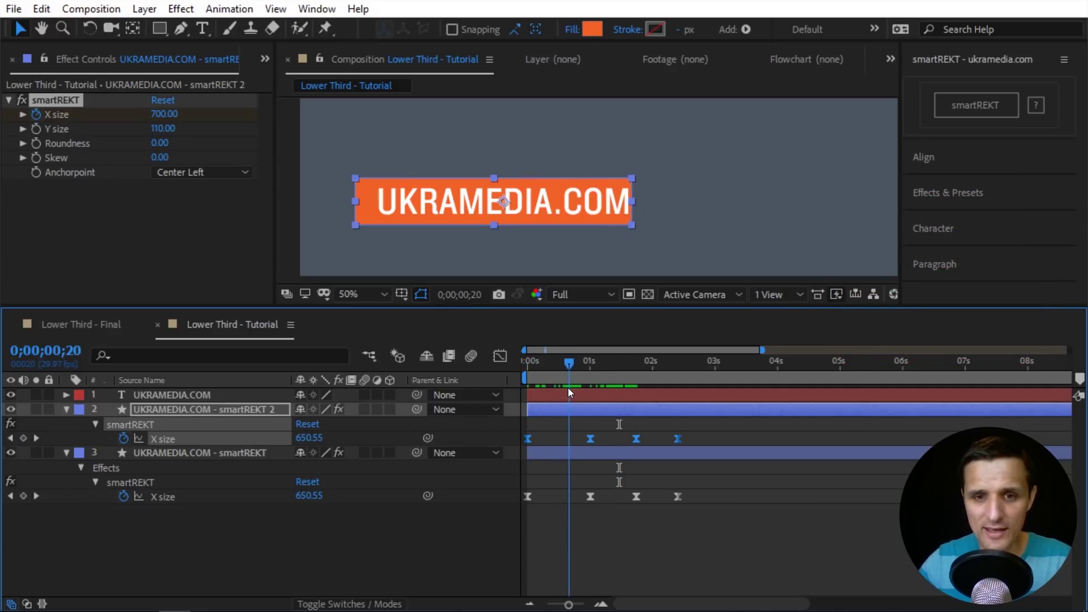
{"action": "left_click", "coordinate": [465, 532]}
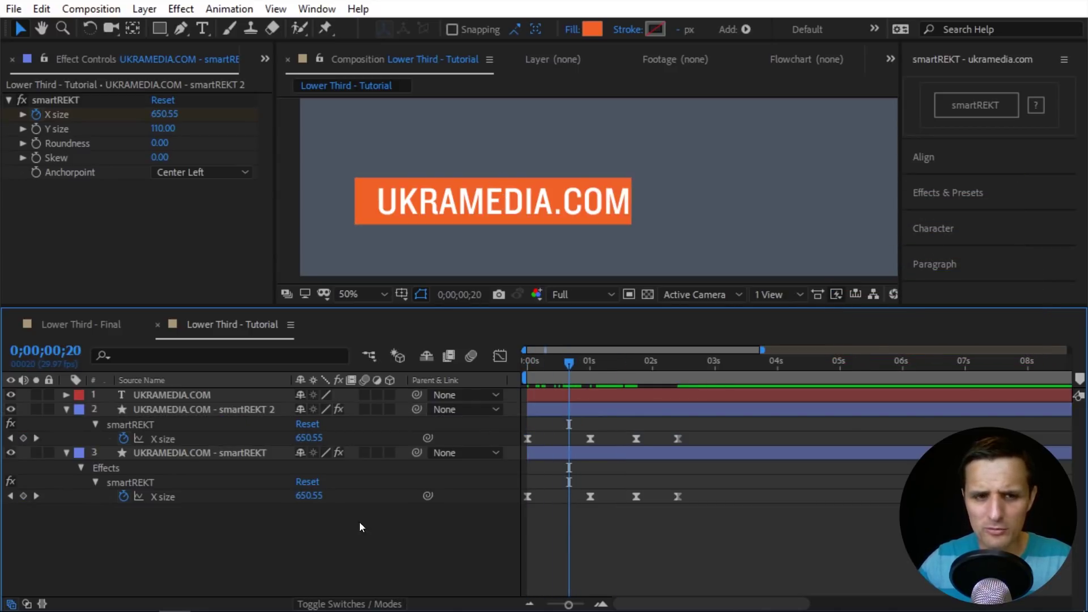
Look up the hex fill colour of the lowest smartREKT layer in the Lower Third - Final composition
{"action": "left_click", "coordinate": [261, 452]}
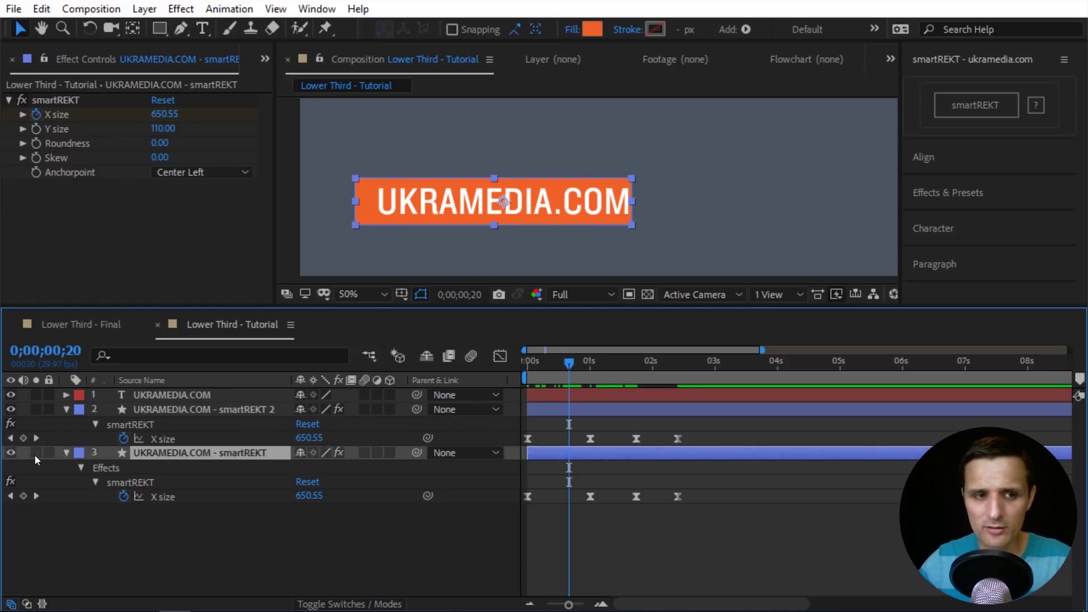
{"action": "left_click", "coordinate": [94, 337]}
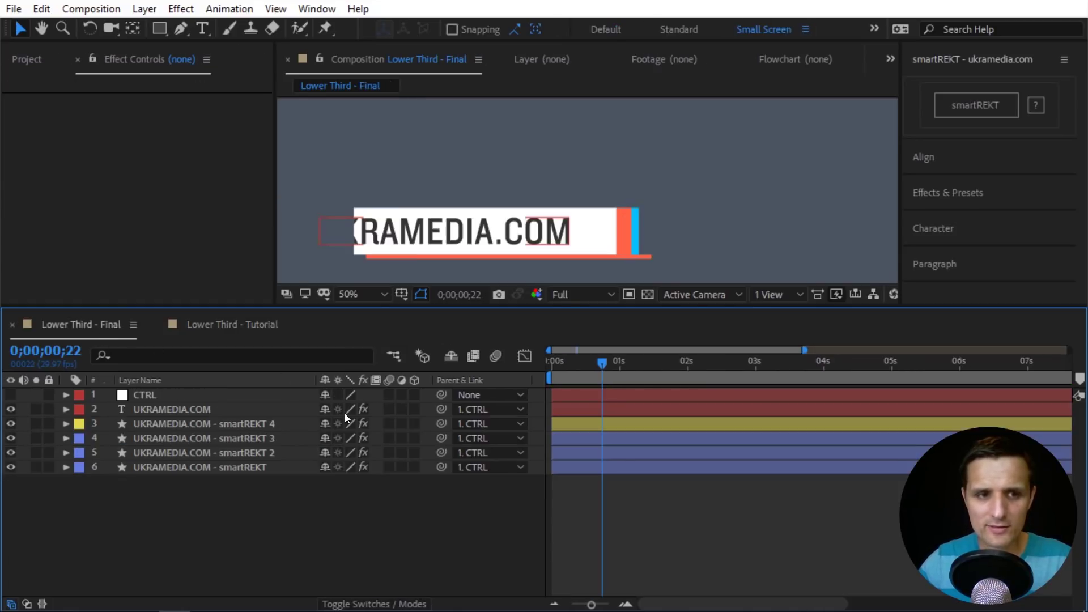
{"action": "left_click_drag", "start_coordinate": [575, 366], "coordinate": [573, 366]}
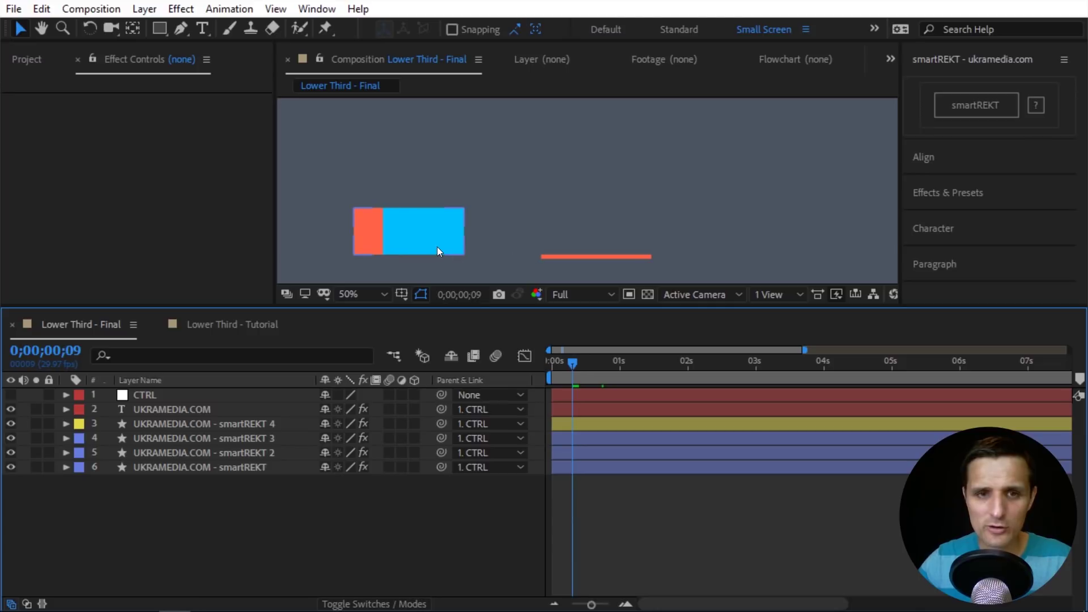
{"action": "left_click", "coordinate": [241, 467]}
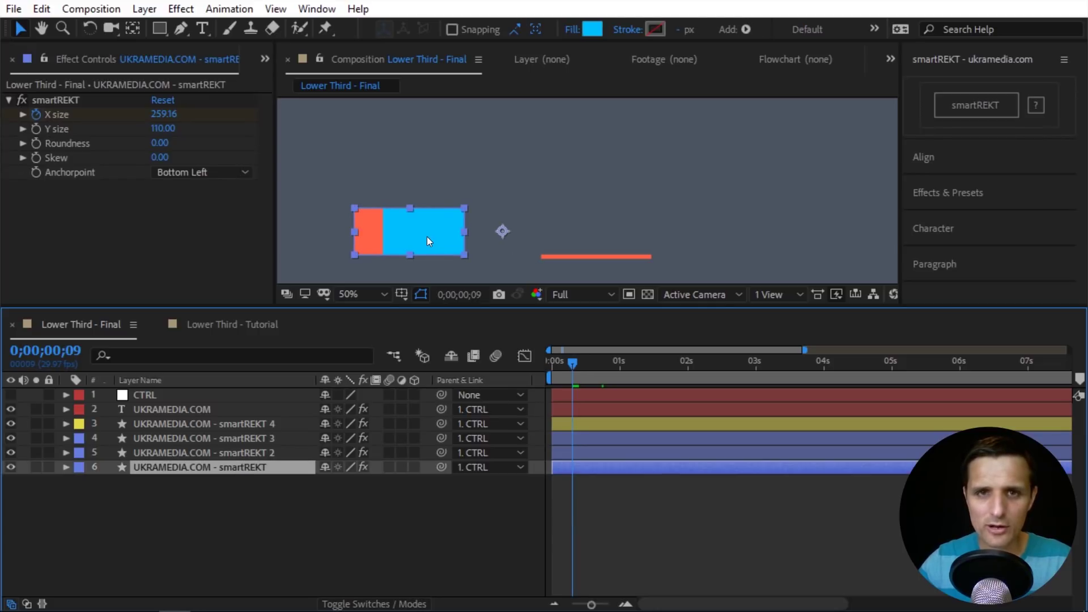
{"action": "left_click", "coordinate": [593, 28]}
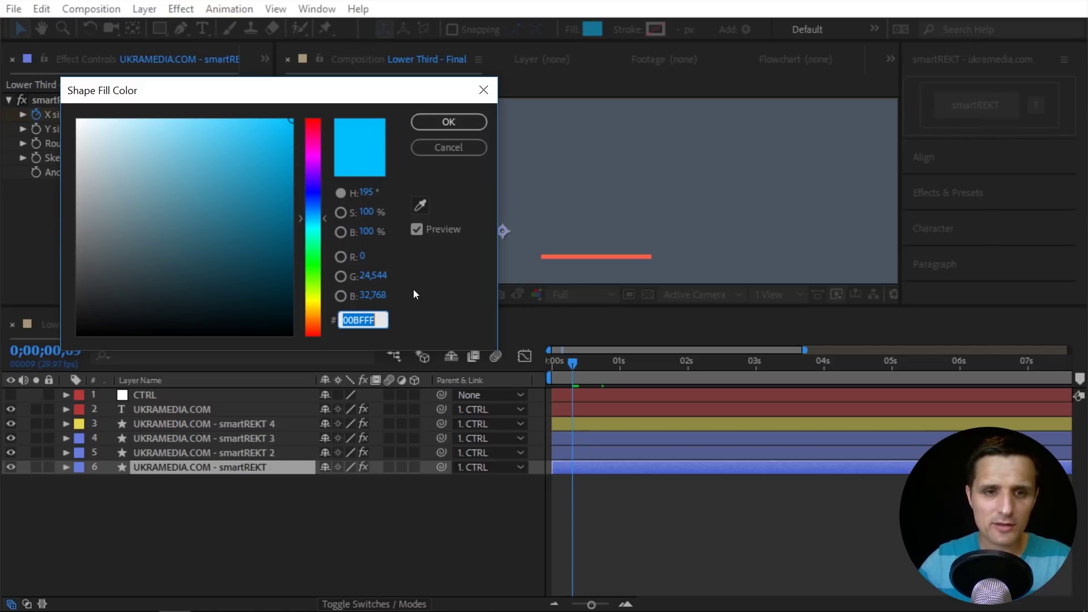
{"action": "left_click", "coordinate": [449, 123]}
{"action": "left_click", "coordinate": [237, 326]}
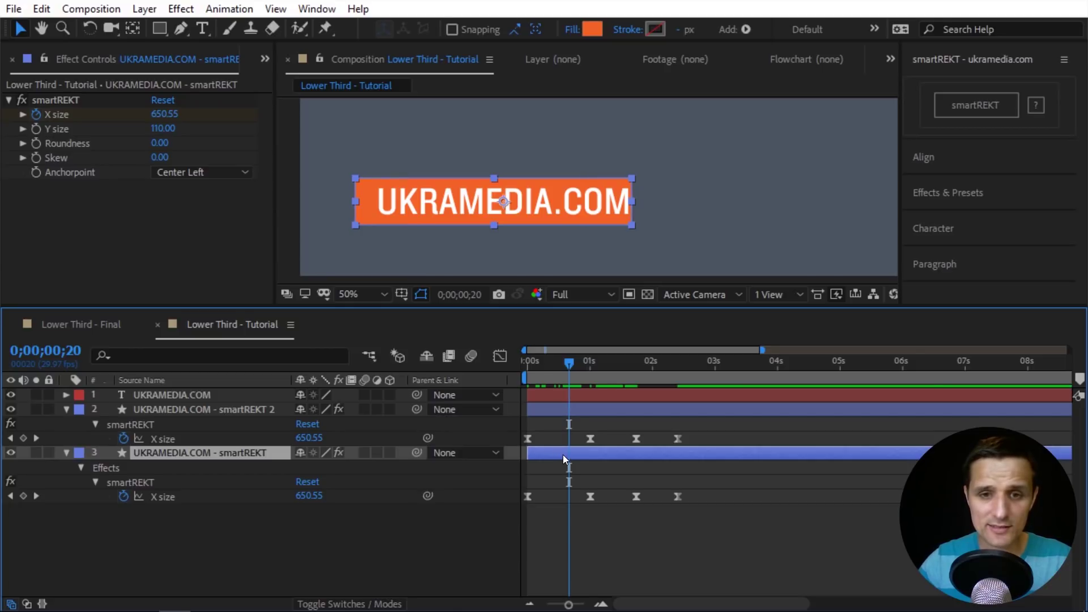
Set the original smartREKT layer's fill colour to 00BFFF, check it soloed, and return to 0;00;00;00
{"action": "left_click", "coordinate": [593, 29]}
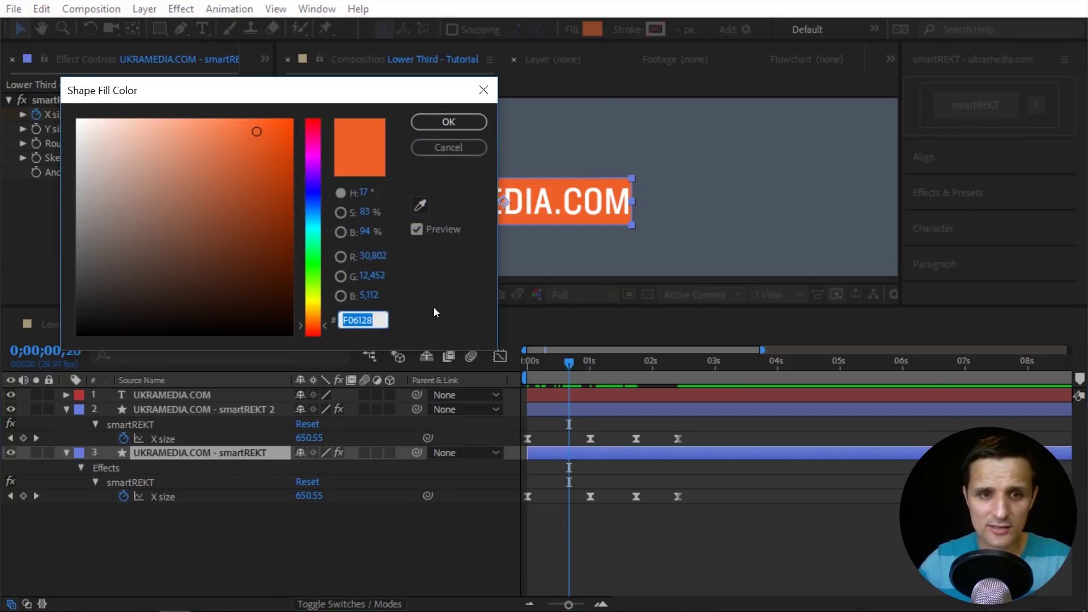
{"action": "type", "text": "00BFFF"}
{"action": "left_click", "coordinate": [448, 123]}
{"action": "left_click_drag", "start_coordinate": [579, 374], "coordinate": [555, 370]}
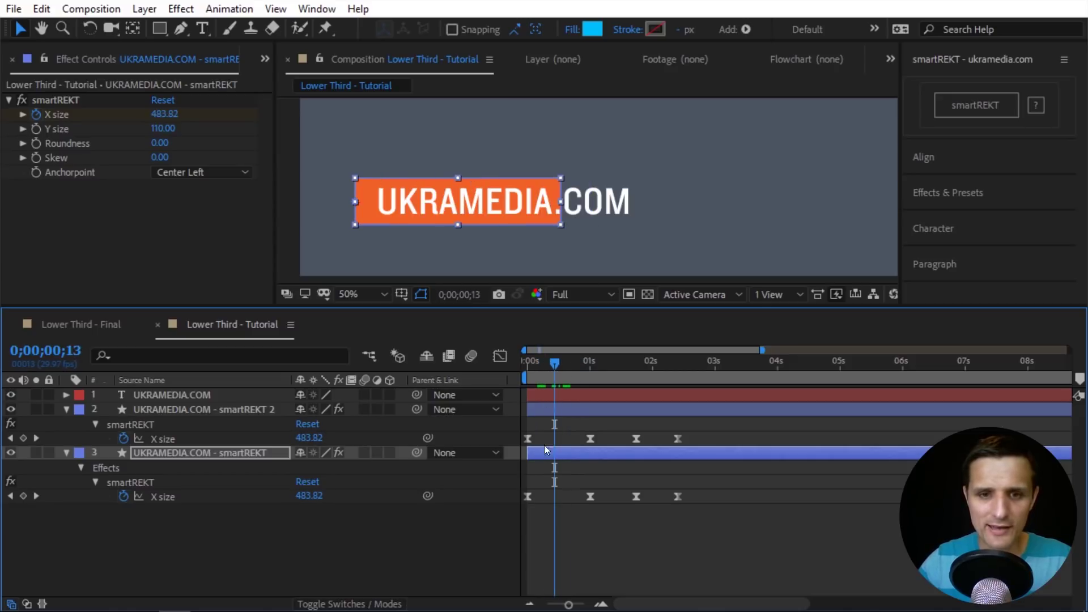
{"action": "left_click", "coordinate": [40, 452]}
{"action": "left_click", "coordinate": [39, 452]}
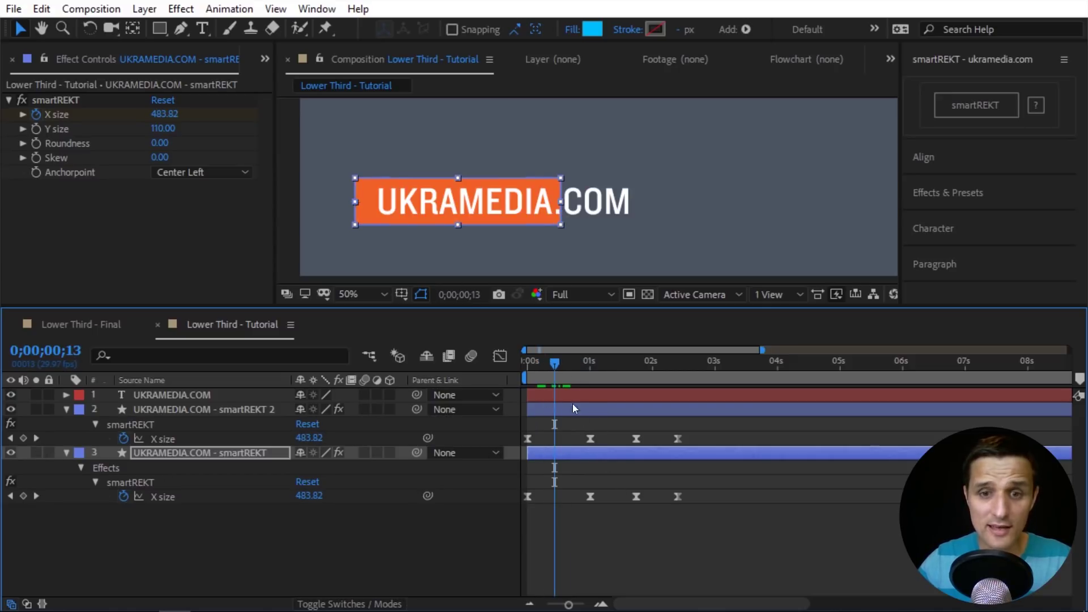
{"action": "left_click_drag", "start_coordinate": [555, 362], "coordinate": [499, 369]}
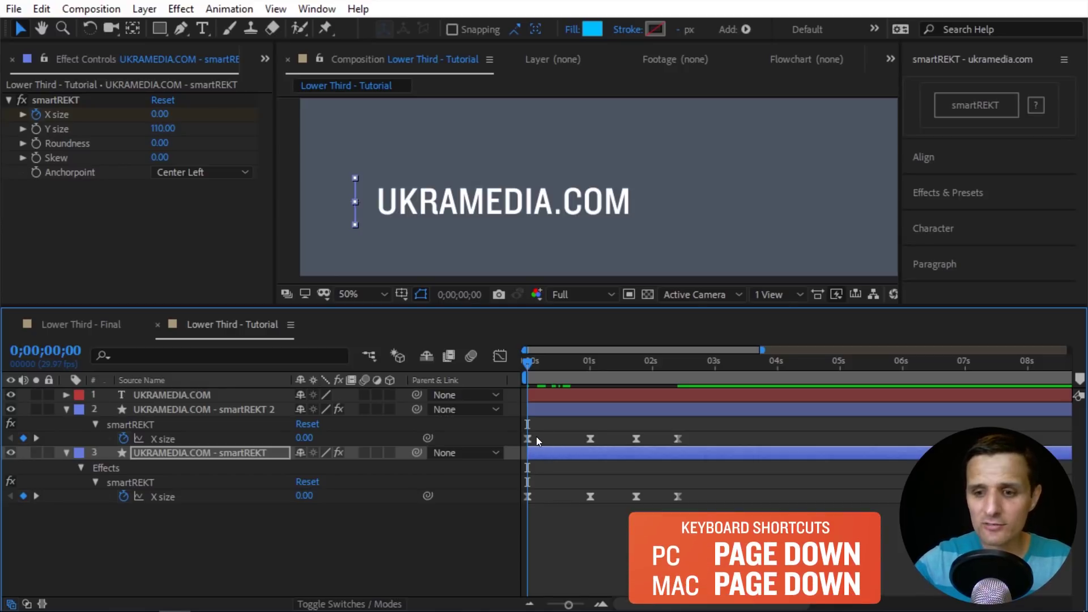
Move the smartREKT 2 layer's first X size keyframe 5 frames later, to 0;00;00;05
{"action": "key", "text": "Page_Down"}
{"action": "key", "text": "Page_Down"}
{"action": "key", "text": "Page_Down"}
{"action": "key", "text": "Page_Down"}
{"action": "key", "text": "Page_Down"}
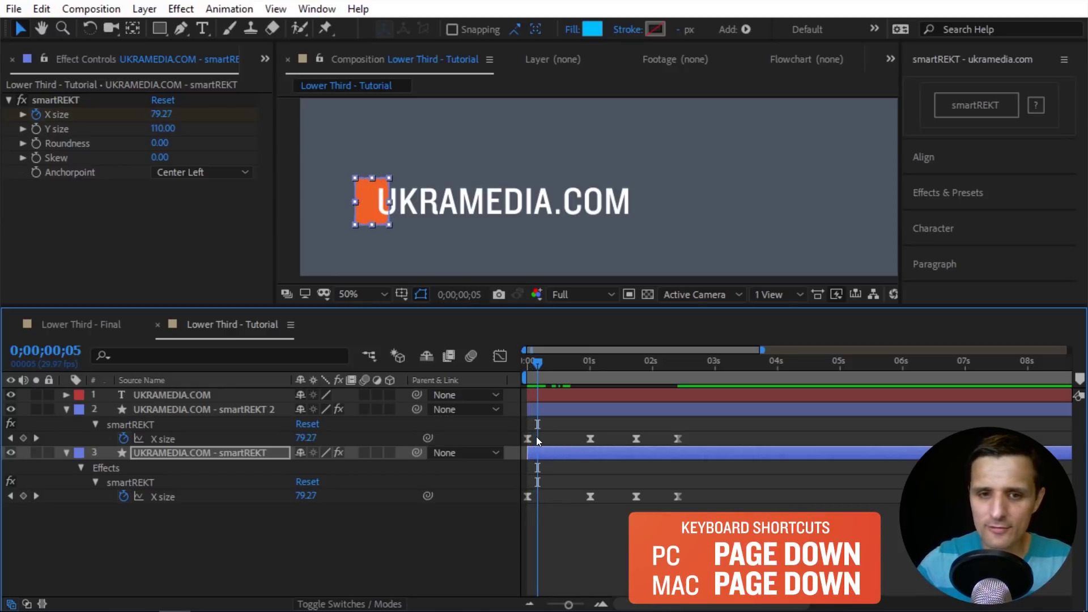
{"action": "left_click_drag", "start_coordinate": [526, 437], "coordinate": [538, 440]}
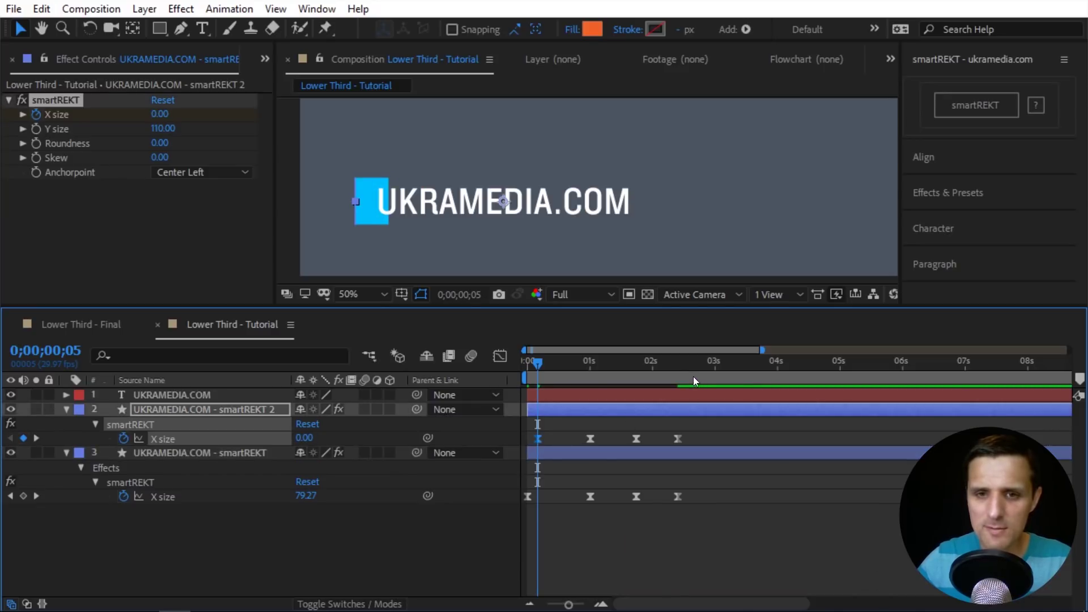
Move the smartREKT 2 layer's last X size keyframe 5 frames earlier, to 0;00;02;07, and preview from the start
{"action": "left_click", "coordinate": [678, 368]}
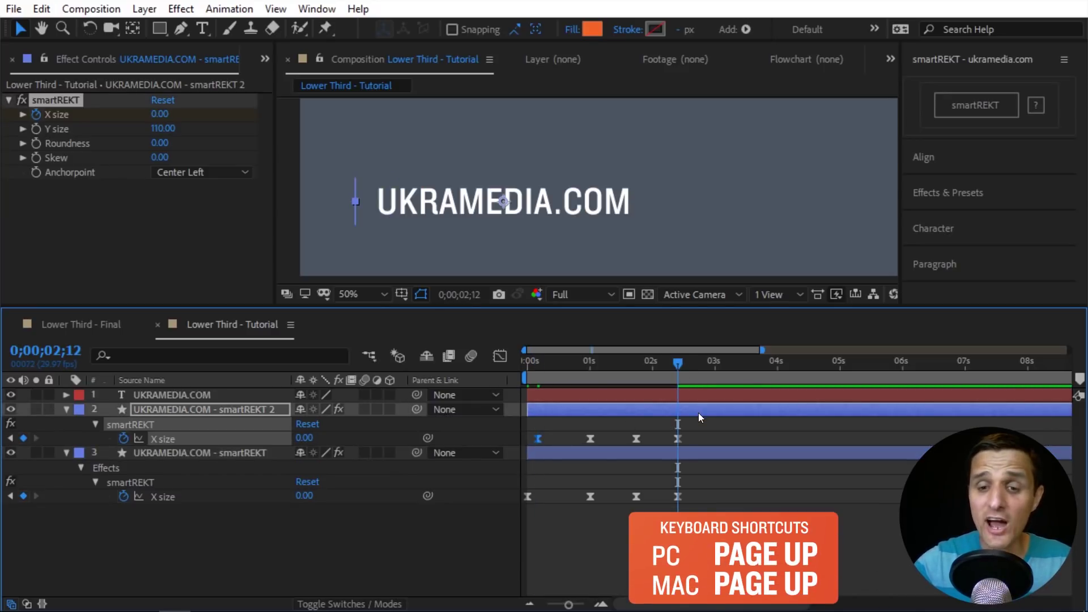
{"action": "key", "text": "Page_Up"}
{"action": "key", "text": "Page_Up"}
{"action": "key", "text": "Page_Up"}
{"action": "key", "text": "Page_Up"}
{"action": "key", "text": "Page_Up"}
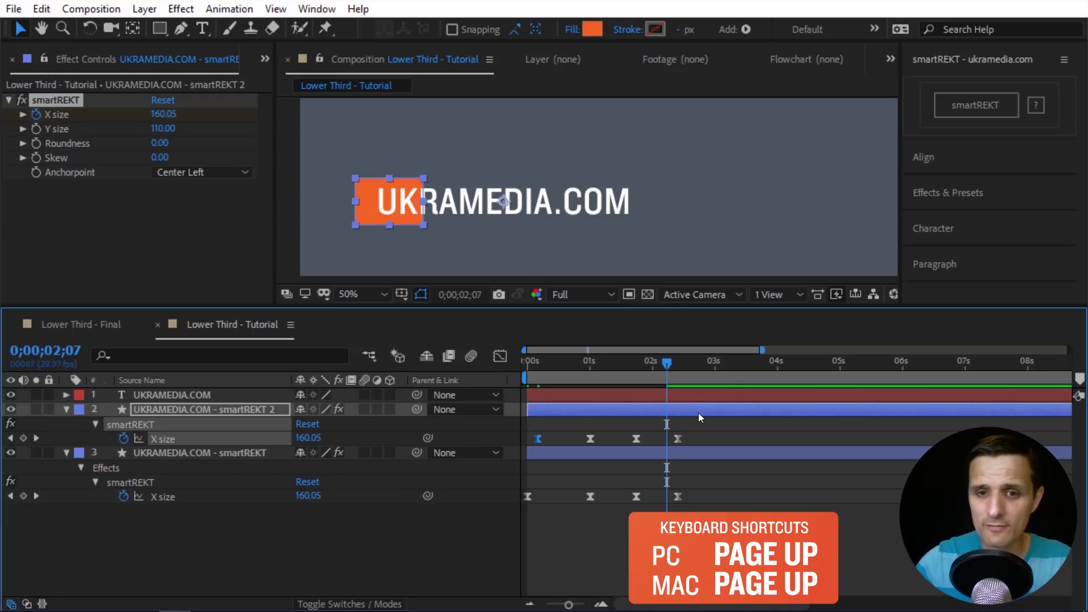
{"action": "left_click_drag", "start_coordinate": [676, 438], "coordinate": [666, 439]}
{"action": "key", "text": "Home"}
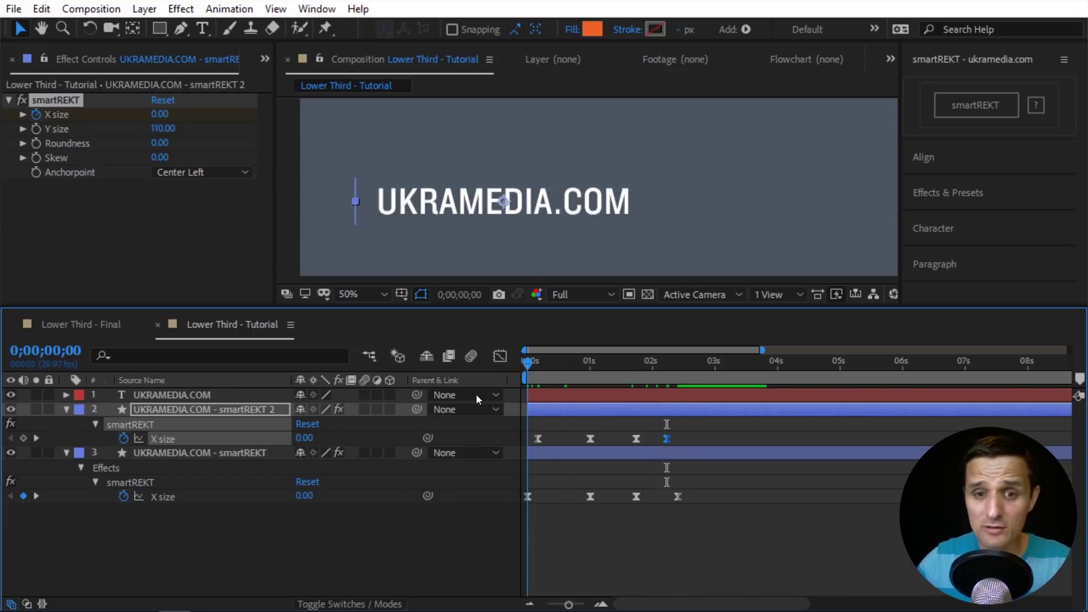
{"action": "key", "text": "space"}
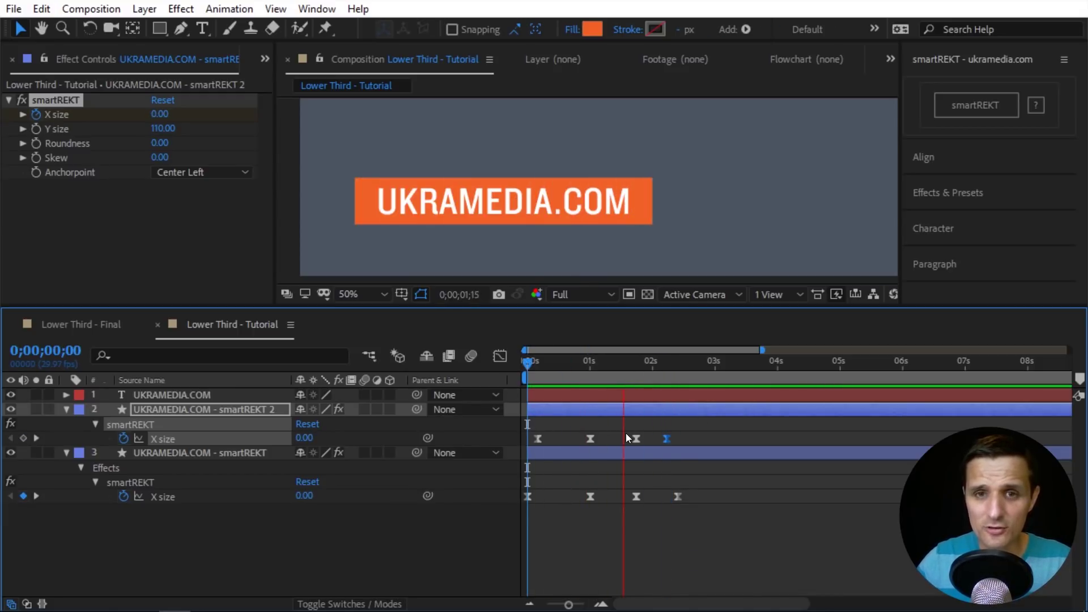
{"action": "left_click_drag", "start_coordinate": [680, 363], "coordinate": [627, 404]}
Look up the hex fill colour of the smartREKT 2 layer in the Lower Third - Final composition
{"action": "left_click", "coordinate": [628, 404]}
{"action": "left_click", "coordinate": [116, 325]}
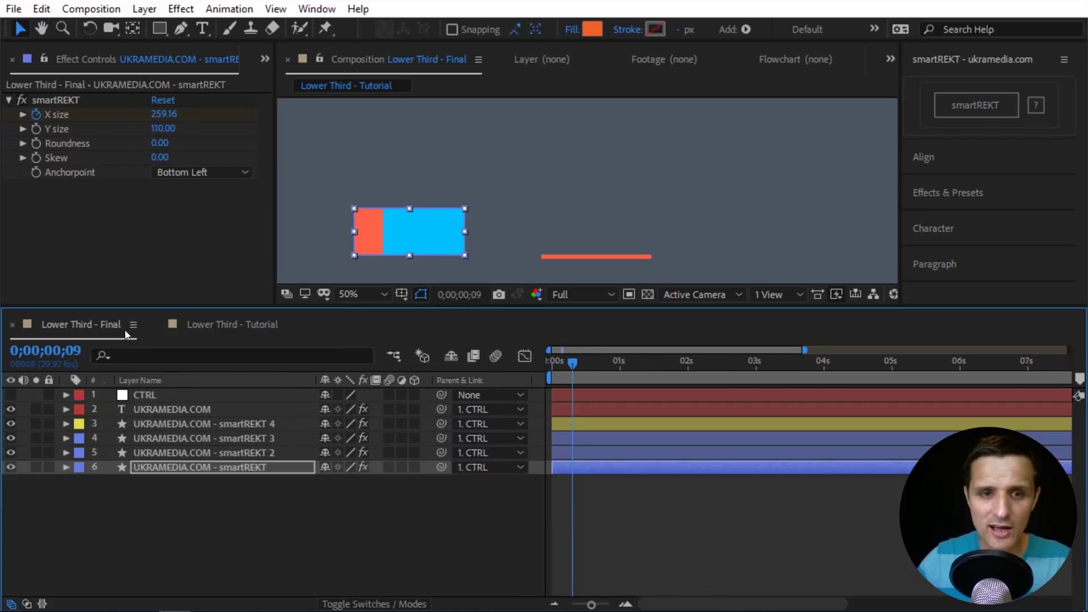
{"action": "left_click", "coordinate": [216, 451]}
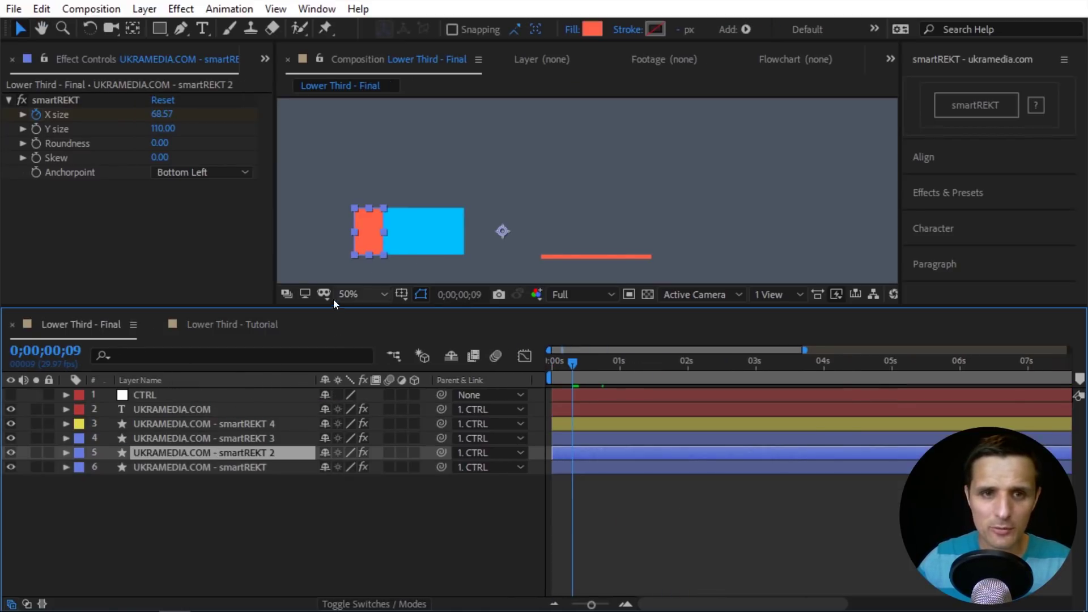
{"action": "left_click", "coordinate": [589, 30]}
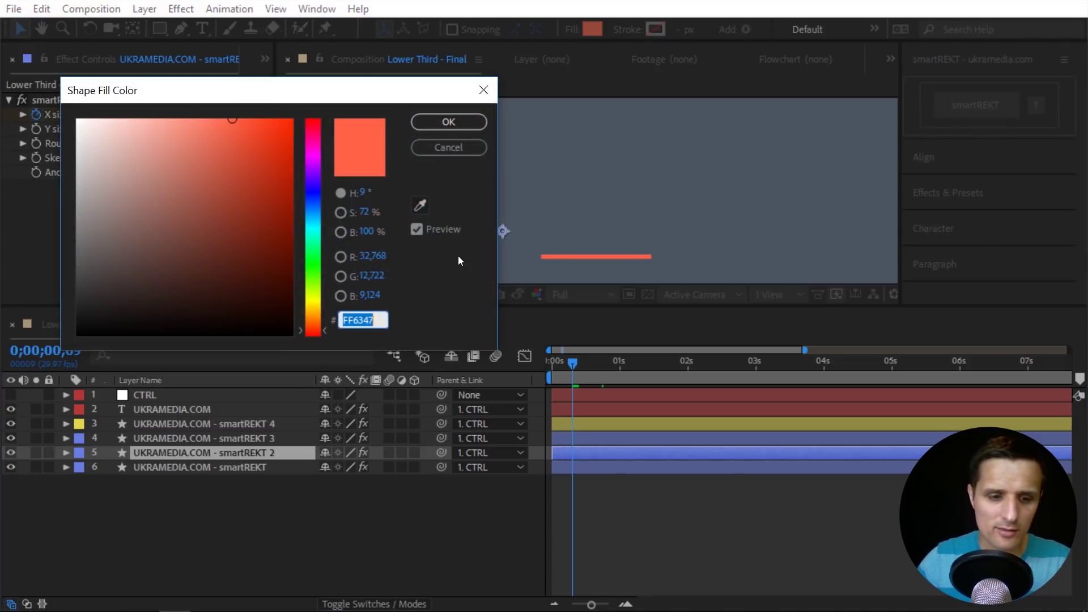
{"action": "left_click", "coordinate": [449, 122]}
{"action": "left_click", "coordinate": [231, 326]}
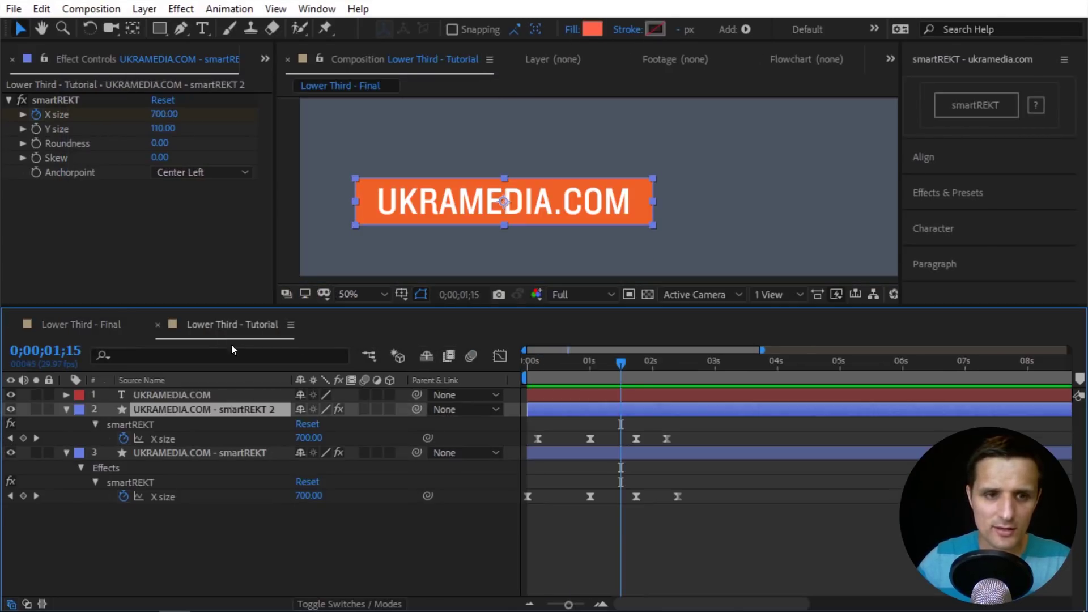
Set the tutorial composition's smartREKT 2 fill colour to FF6347 and preview the colour change
{"action": "left_click", "coordinate": [593, 29]}
{"action": "type", "text": "FF6347"}
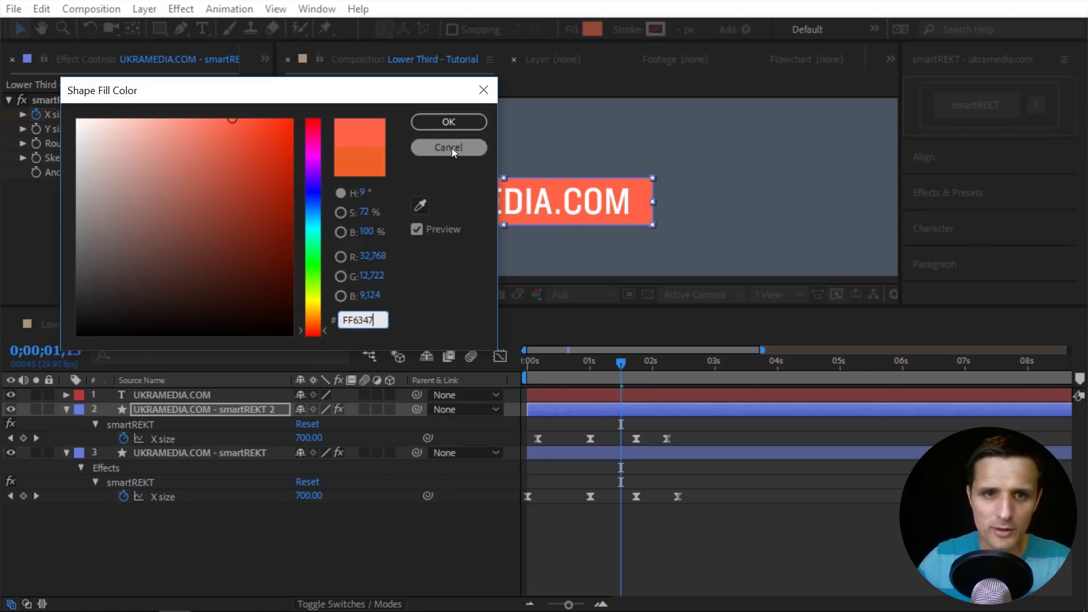
{"action": "left_click", "coordinate": [449, 122]}
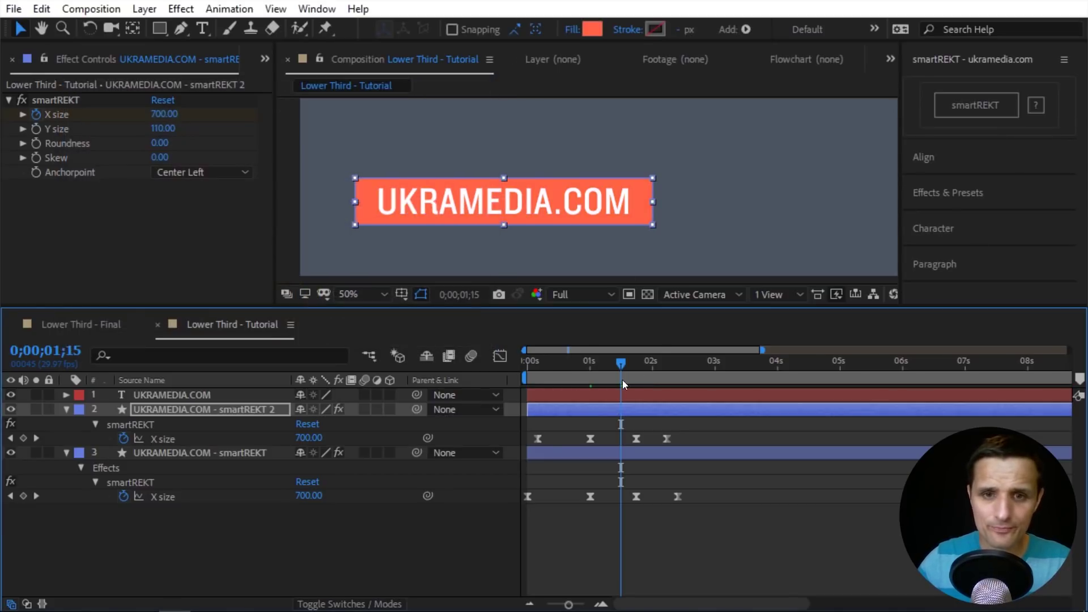
{"action": "left_click_drag", "start_coordinate": [622, 379], "coordinate": [504, 379]}
{"action": "key", "text": "space"}
{"action": "key", "text": "space"}
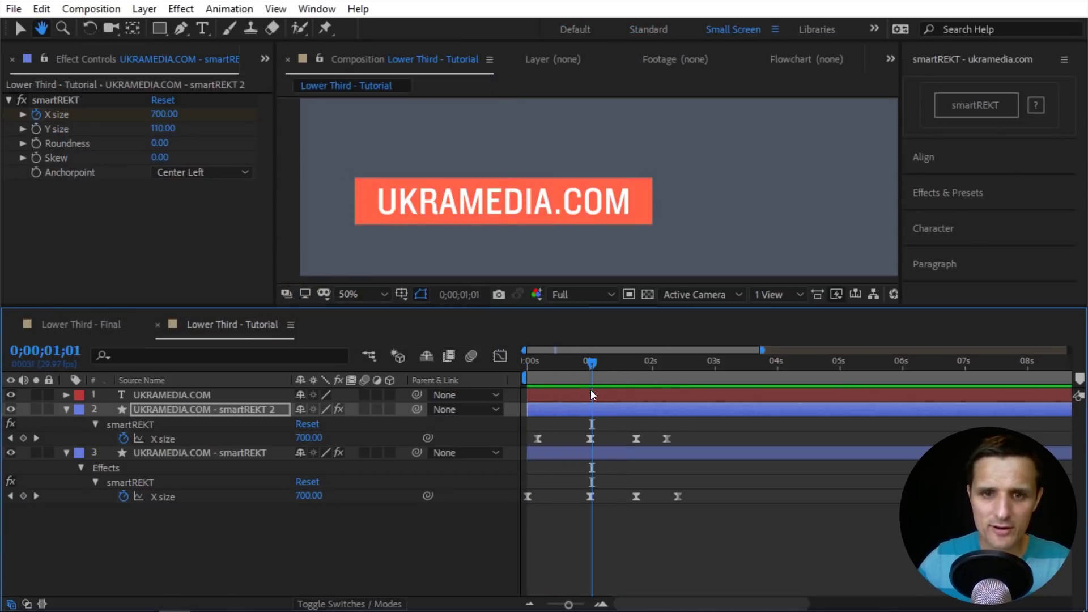
Duplicate the UKRAMEDIA.COM - smartREKT 2 layer and reveal the duplicate's X size keyframes
{"action": "left_click", "coordinate": [606, 410]}
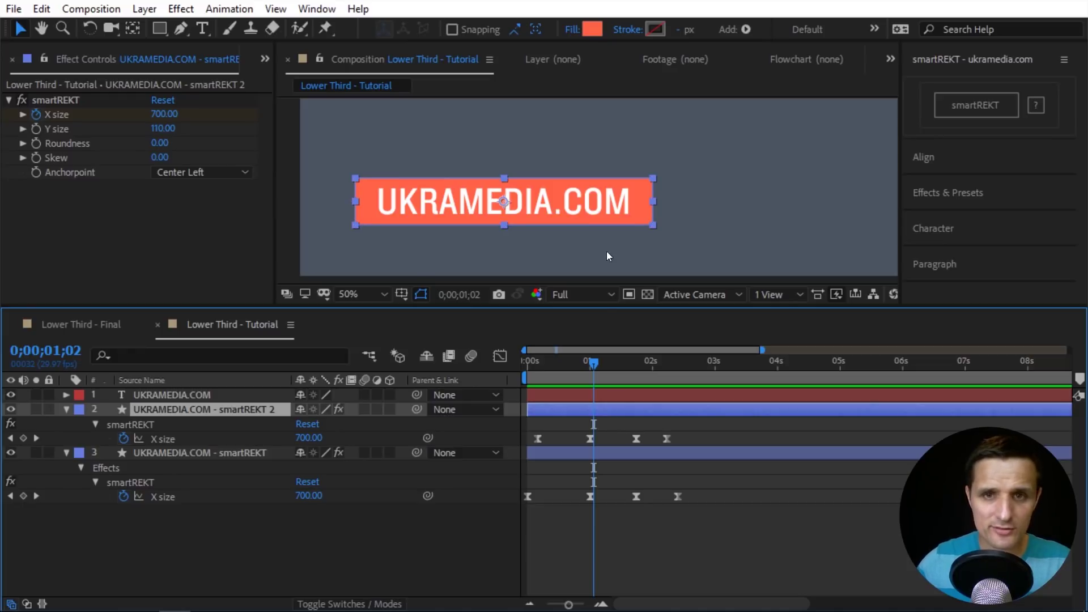
{"action": "key", "text": "ctrl+d"}
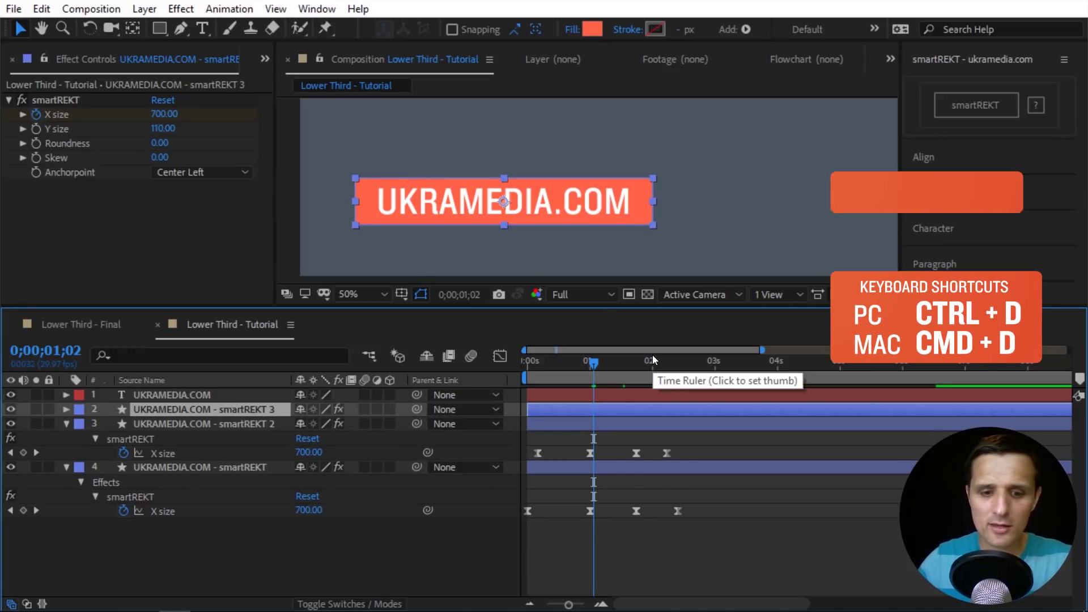
{"action": "key", "text": "u"}
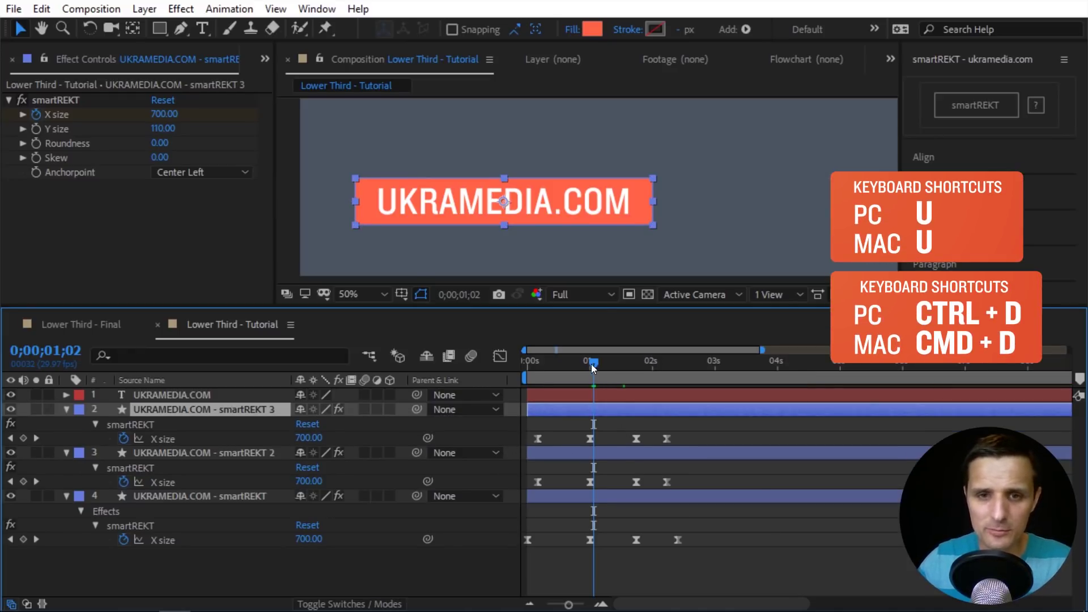
Move the smartREKT 3 layer's first X size keyframe 5 frames later, to 0;00;00;10
{"action": "left_click_drag", "start_coordinate": [592, 366], "coordinate": [542, 366]}
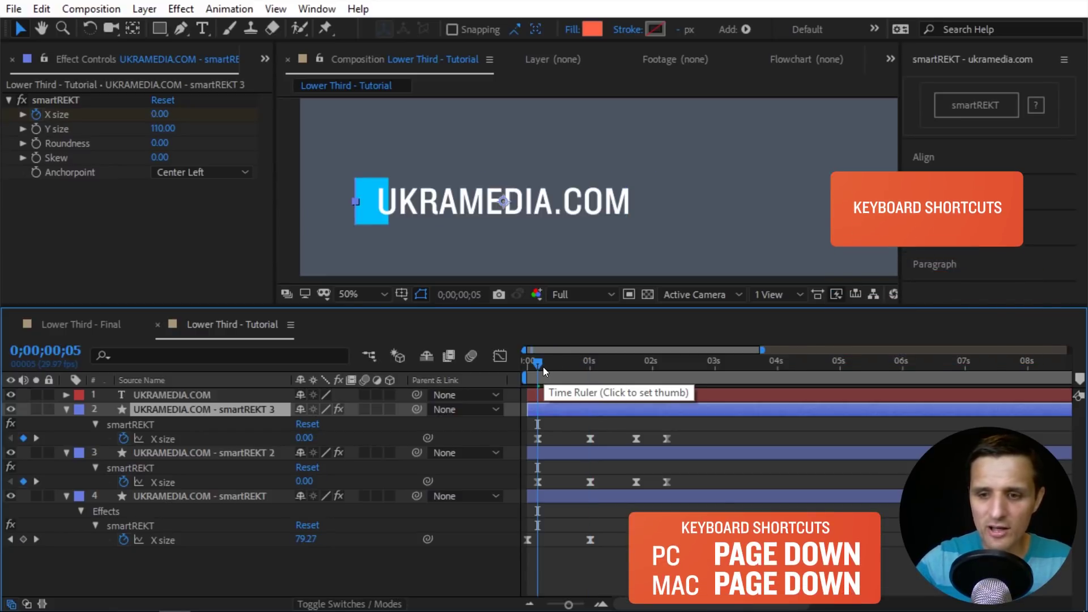
{"action": "key", "text": "Page_Down"}
{"action": "key", "text": "Page_Down"}
{"action": "key", "text": "Page_Down"}
{"action": "key", "text": "Page_Down"}
{"action": "key", "text": "Page_Down"}
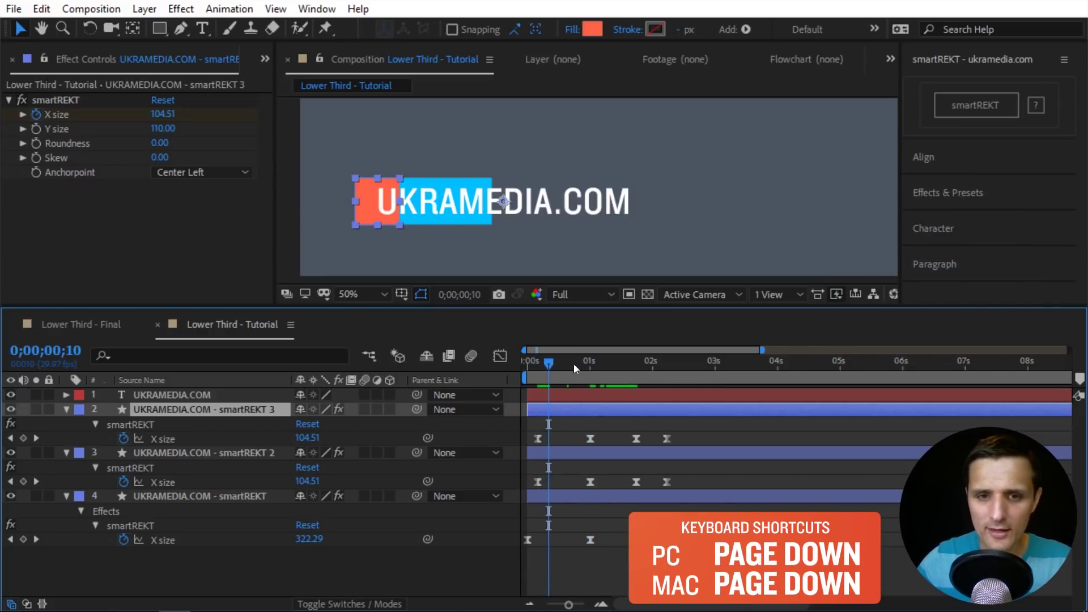
{"action": "left_click_drag", "start_coordinate": [539, 439], "coordinate": [547, 439]}
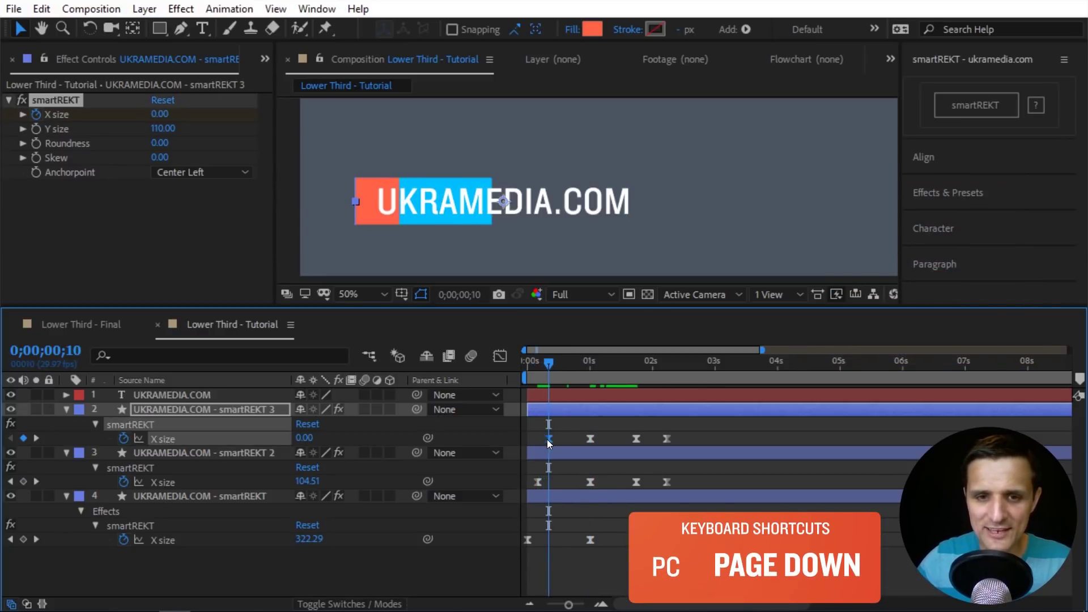
Move the smartREKT 3 layer's last X size keyframe 5 frames earlier, to 0;00;02;02, and preview from the start
{"action": "left_click", "coordinate": [667, 365]}
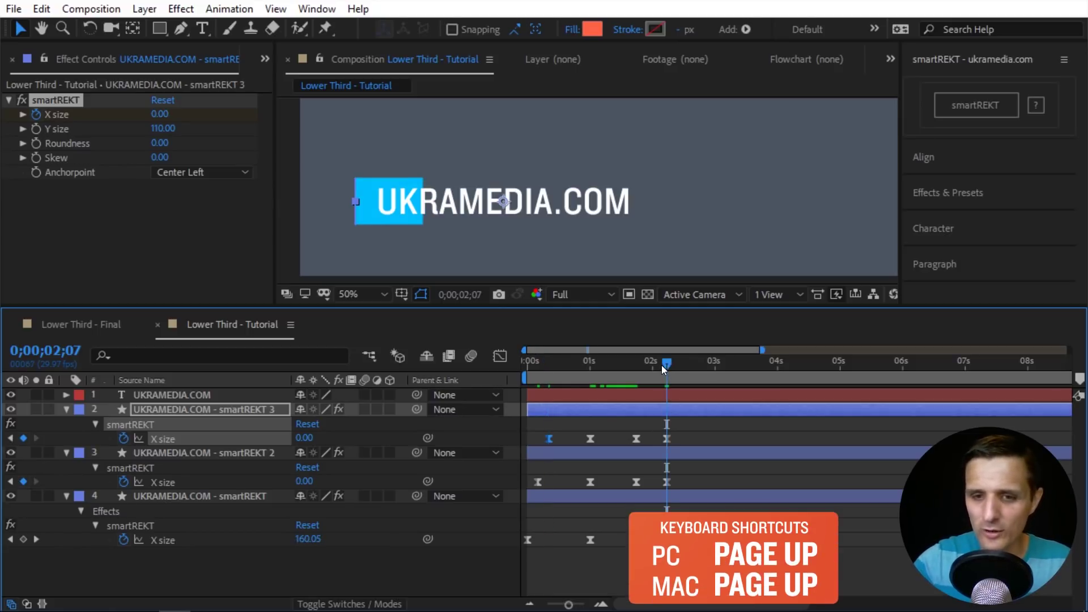
{"action": "key", "text": "Page_Up"}
{"action": "key", "text": "Page_Up"}
{"action": "key", "text": "Page_Up"}
{"action": "key", "text": "Page_Up"}
{"action": "key", "text": "Page_Up"}
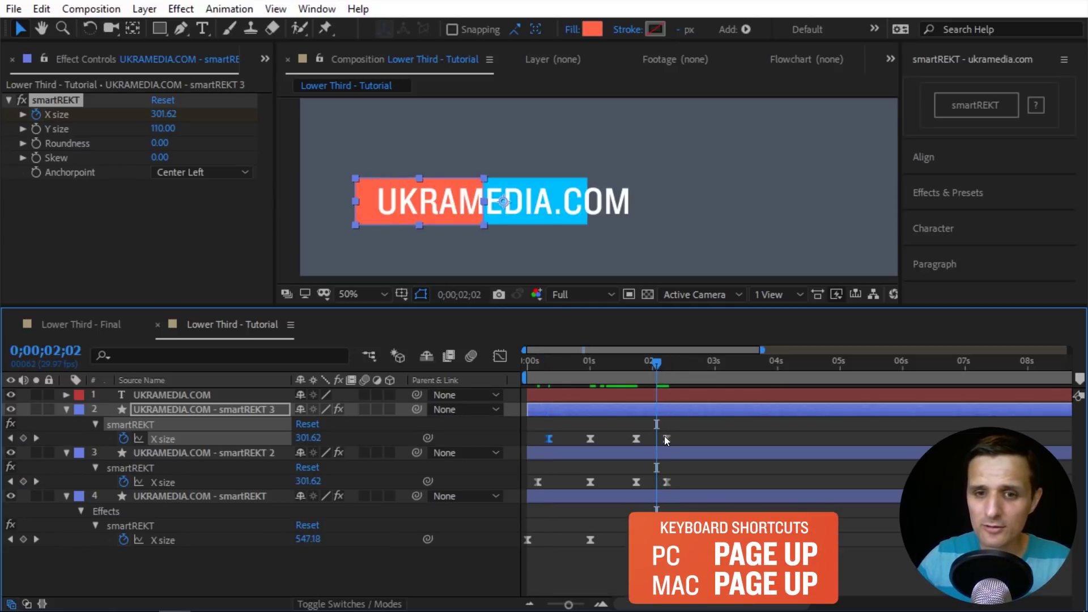
{"action": "left_click_drag", "start_coordinate": [667, 440], "coordinate": [656, 440]}
{"action": "key", "text": "Home"}
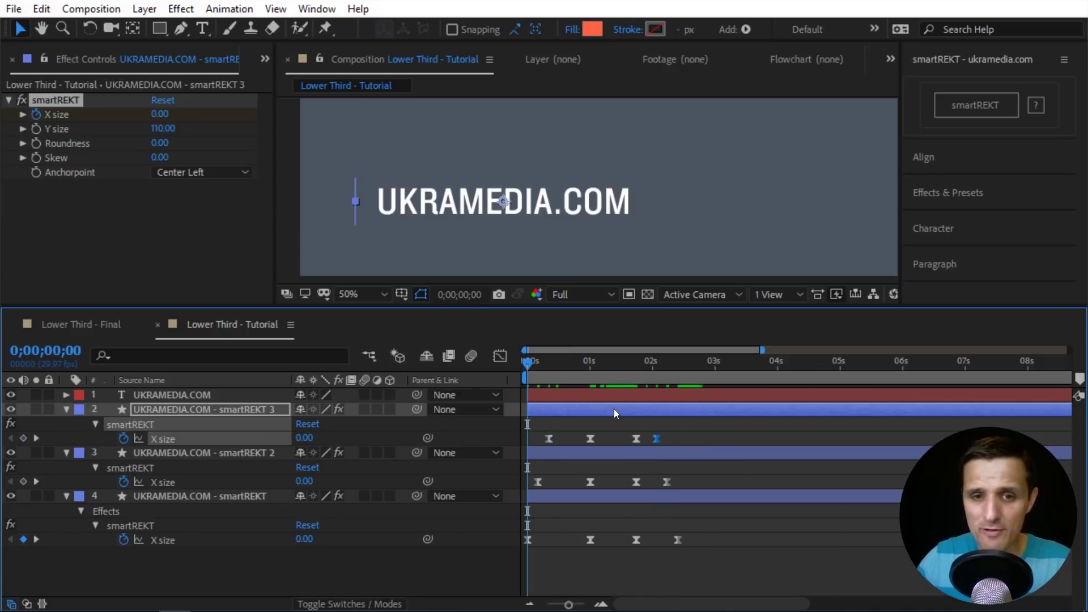
{"action": "key", "text": "space"}
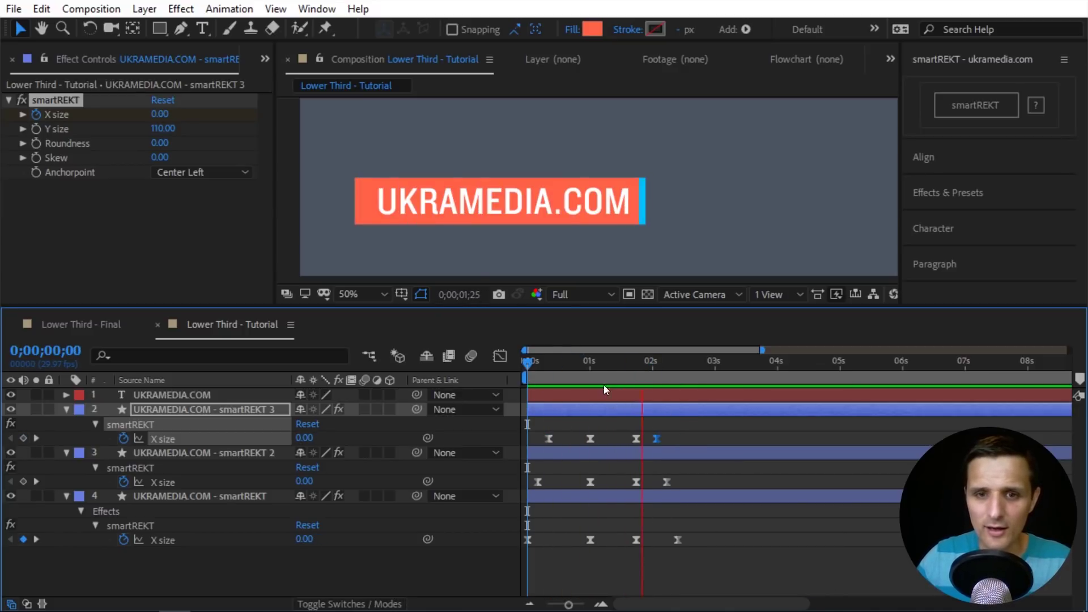
{"action": "left_click_drag", "start_coordinate": [576, 369], "coordinate": [567, 372]}
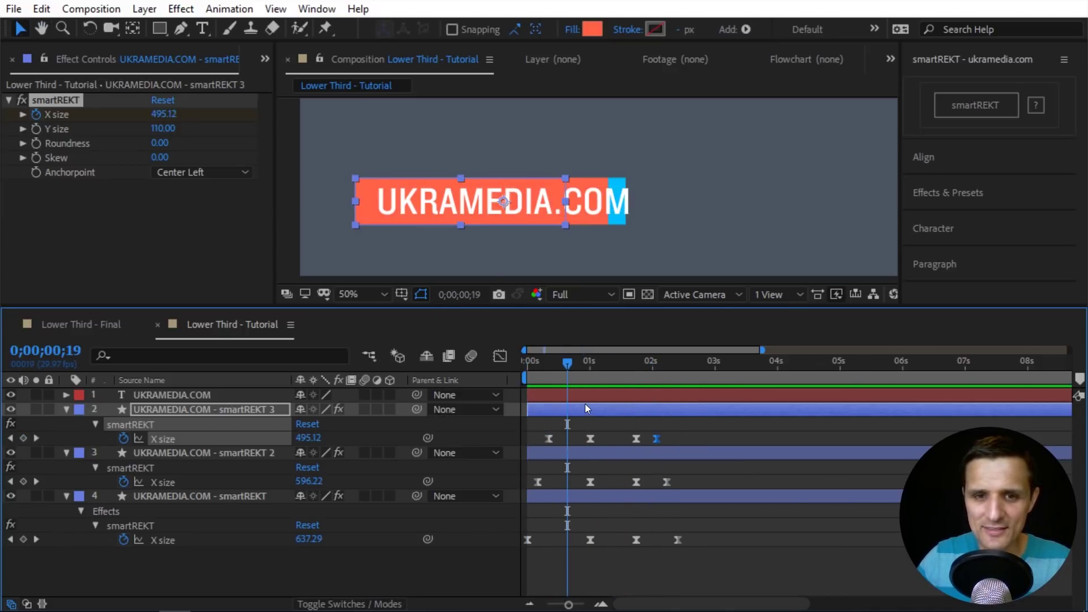
Set the smartREKT 3 layer's fill colour to white, FFFFFF, and preview the three-colour animation
{"action": "left_click", "coordinate": [587, 408]}
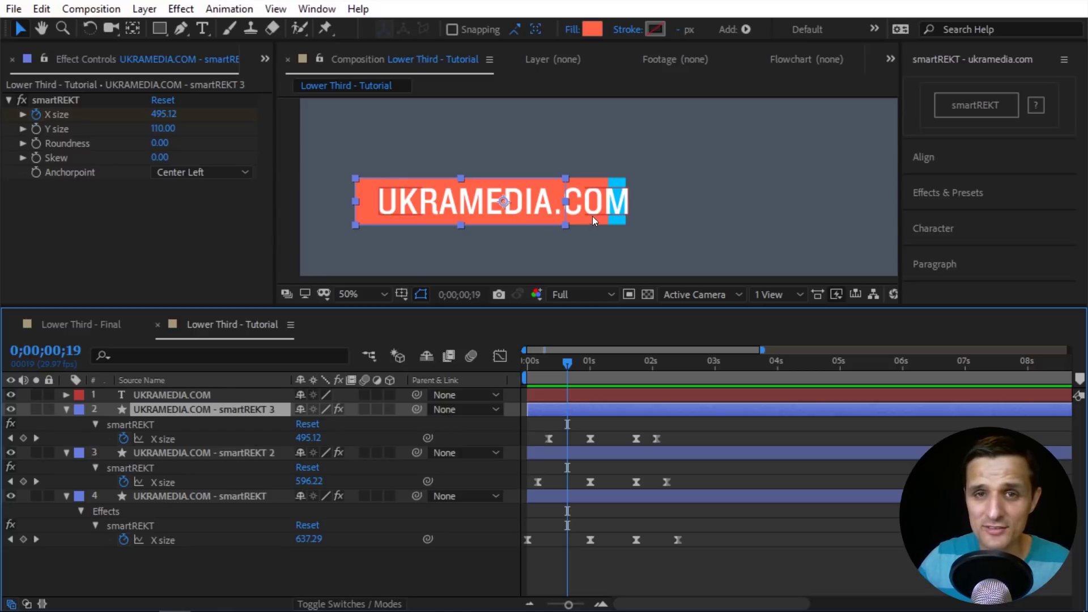
{"action": "left_click", "coordinate": [593, 29]}
{"action": "left_click_drag", "start_coordinate": [113, 142], "coordinate": [52, 114]}
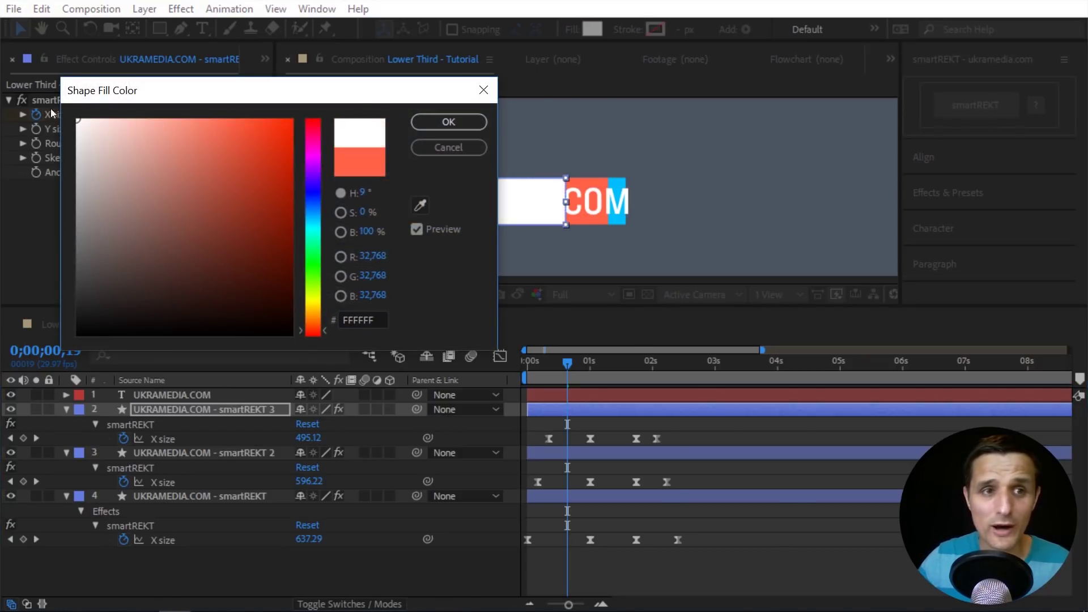
{"action": "left_click", "coordinate": [449, 121]}
{"action": "key", "text": "Home"}
{"action": "key", "text": "space"}
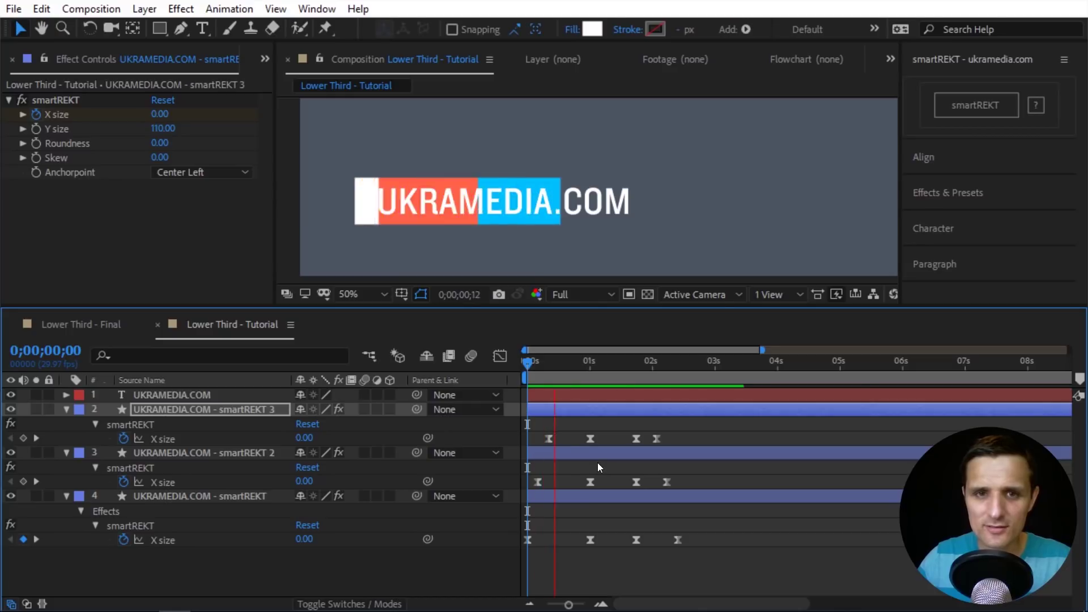
{"action": "key", "text": "space"}
{"action": "key", "text": "space"}
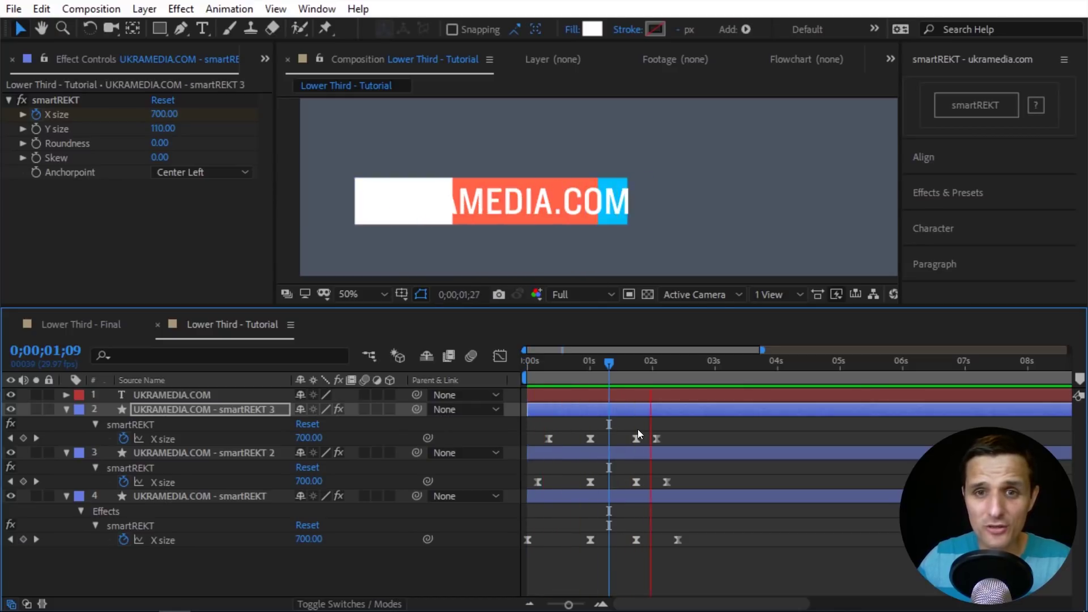
{"action": "key", "text": "space"}
Change the UKRAMEDIA.COM text colour from the Character settings to dark grey and preview the lower third from the start
{"action": "mouse_move", "coordinate": [610, 368]}
{"action": "left_mouse_down"}
{"action": "mouse_move", "coordinate": [573, 369]}
{"action": "mouse_move", "coordinate": [614, 367]}
{"action": "left_mouse_up"}
{"action": "left_click", "coordinate": [628, 398]}
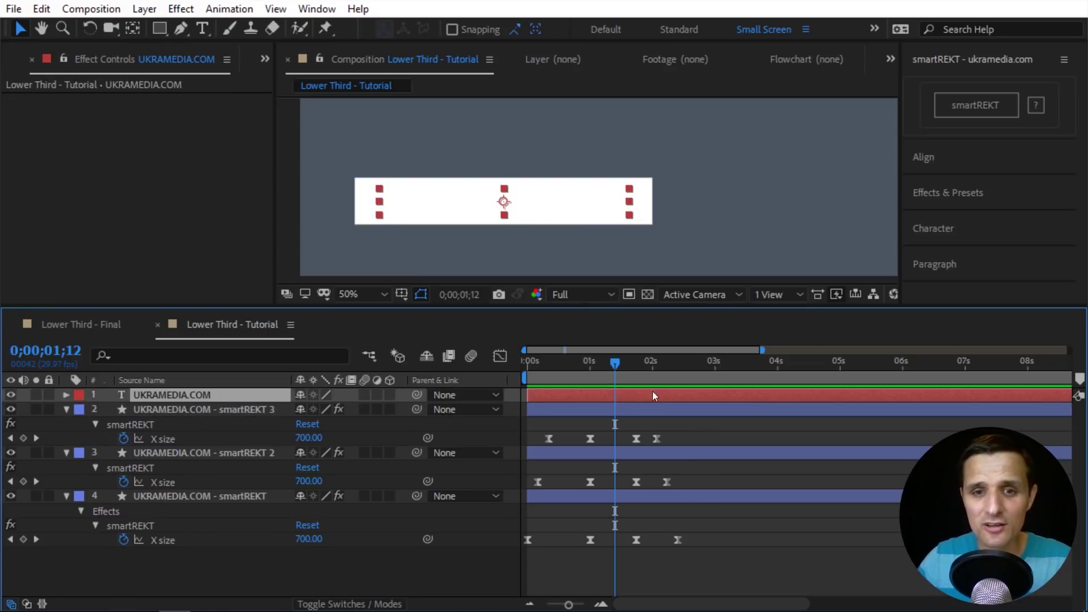
{"action": "left_click", "coordinate": [984, 233]}
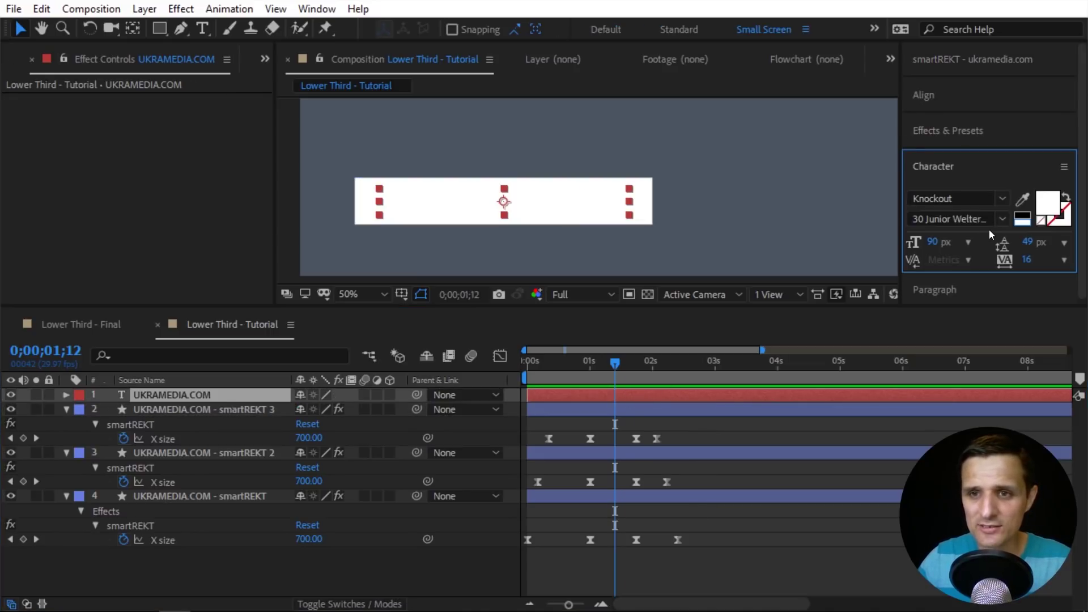
{"action": "left_click", "coordinate": [1046, 203]}
{"action": "mouse_move", "coordinate": [102, 276]}
{"action": "left_mouse_down"}
{"action": "mouse_move", "coordinate": [119, 236]}
{"action": "mouse_move", "coordinate": [46, 286]}
{"action": "mouse_move", "coordinate": [44, 309]}
{"action": "mouse_move", "coordinate": [37, 279]}
{"action": "mouse_move", "coordinate": [78, 334]}
{"action": "left_mouse_up"}
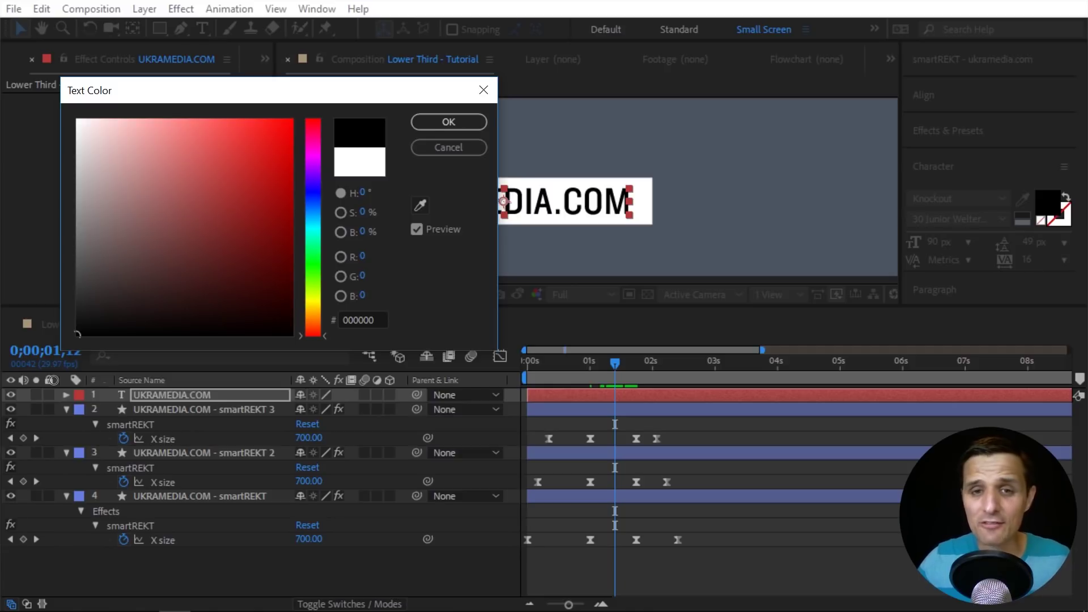
{"action": "mouse_move", "coordinate": [54, 379]}
{"action": "left_mouse_down"}
{"action": "mouse_move", "coordinate": [59, 354]}
{"action": "mouse_move", "coordinate": [26, 268]}
{"action": "left_mouse_up"}
{"action": "left_click", "coordinate": [448, 121]}
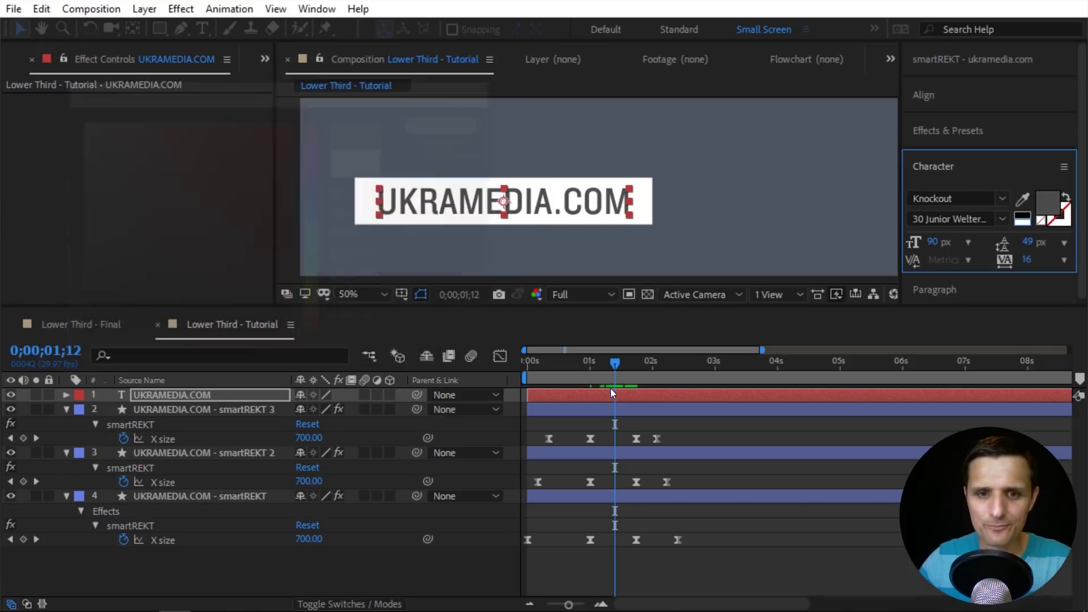
{"action": "key", "text": "Home"}
{"action": "key", "text": "space"}
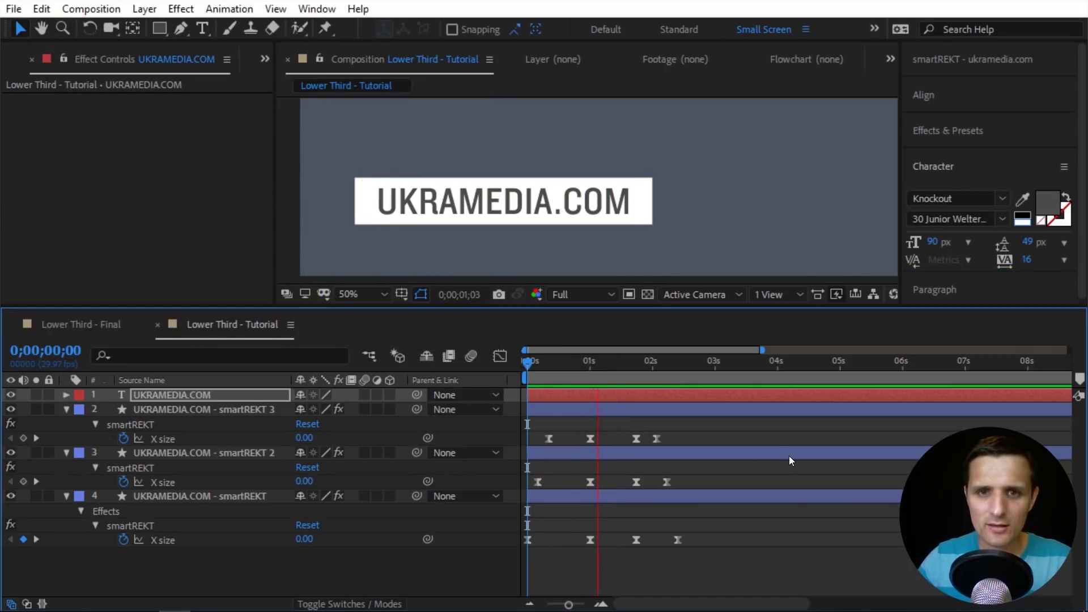
{"action": "left_click_drag", "start_coordinate": [634, 363], "coordinate": [599, 378]}
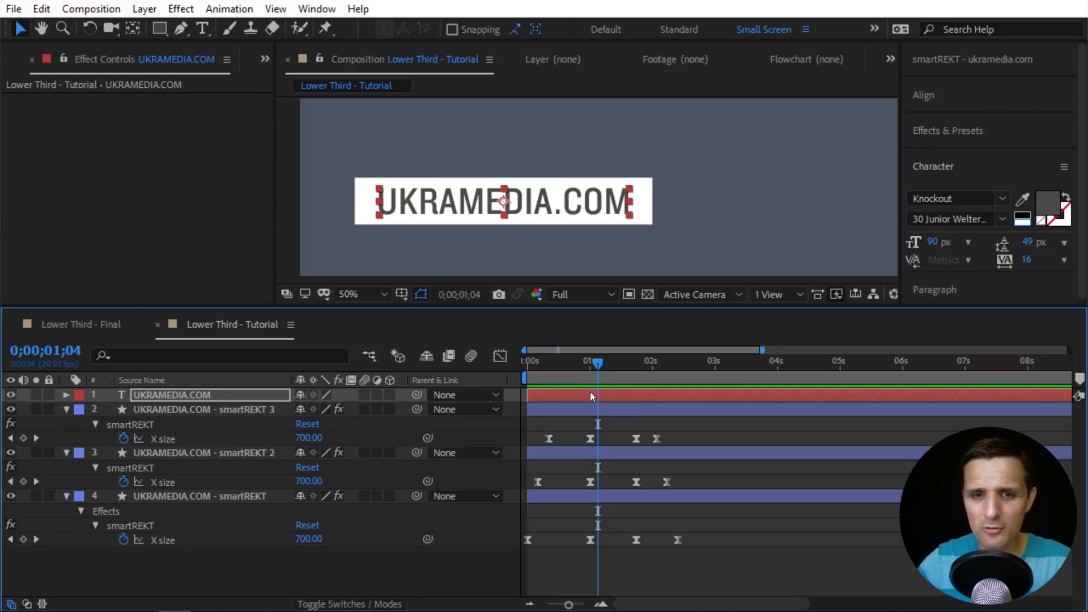
{"action": "key", "text": "Home"}
{"action": "key", "text": "space"}
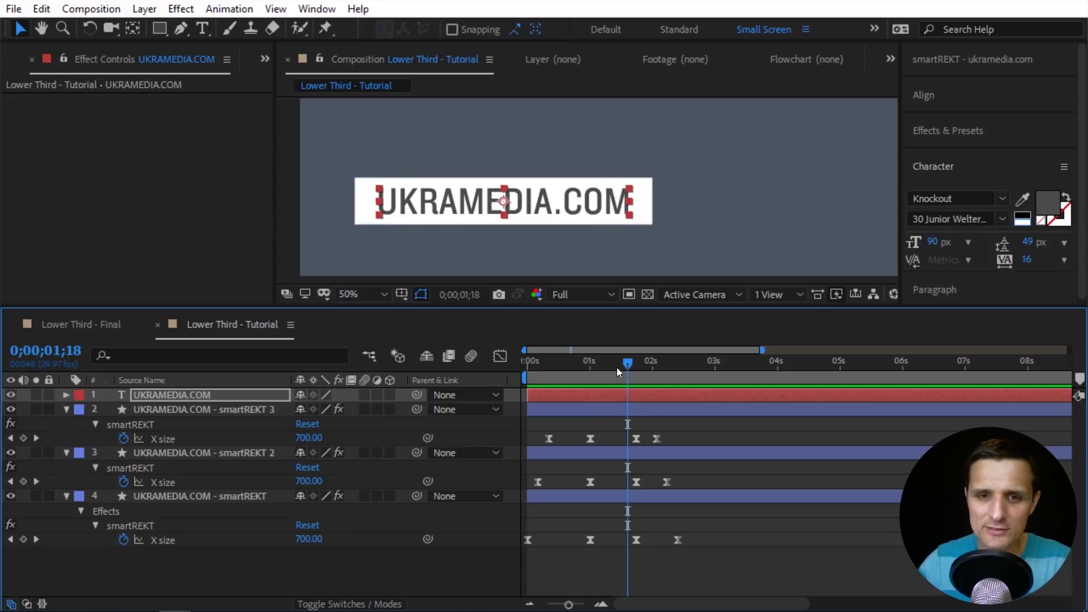
Add Position keyframes to the UKRAMEDIA.COM text layer at 0;00;01;08 and 0;00;01;00
{"action": "left_click", "coordinate": [603, 395]}
{"action": "key", "text": "p"}
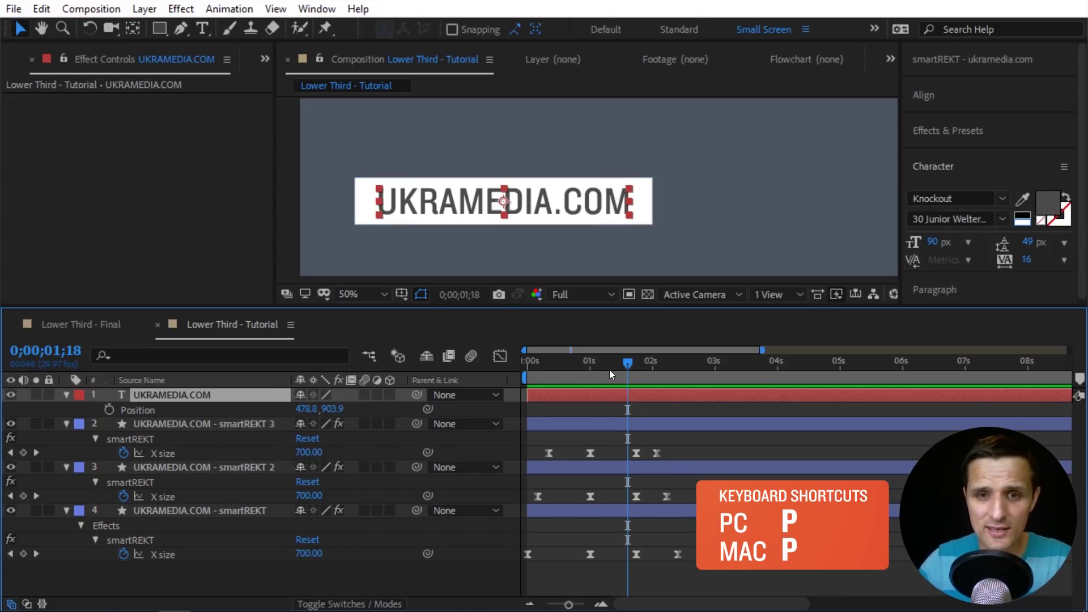
{"action": "left_click_drag", "start_coordinate": [610, 369], "coordinate": [605, 370]}
{"action": "key", "text": "alt+shift+p"}
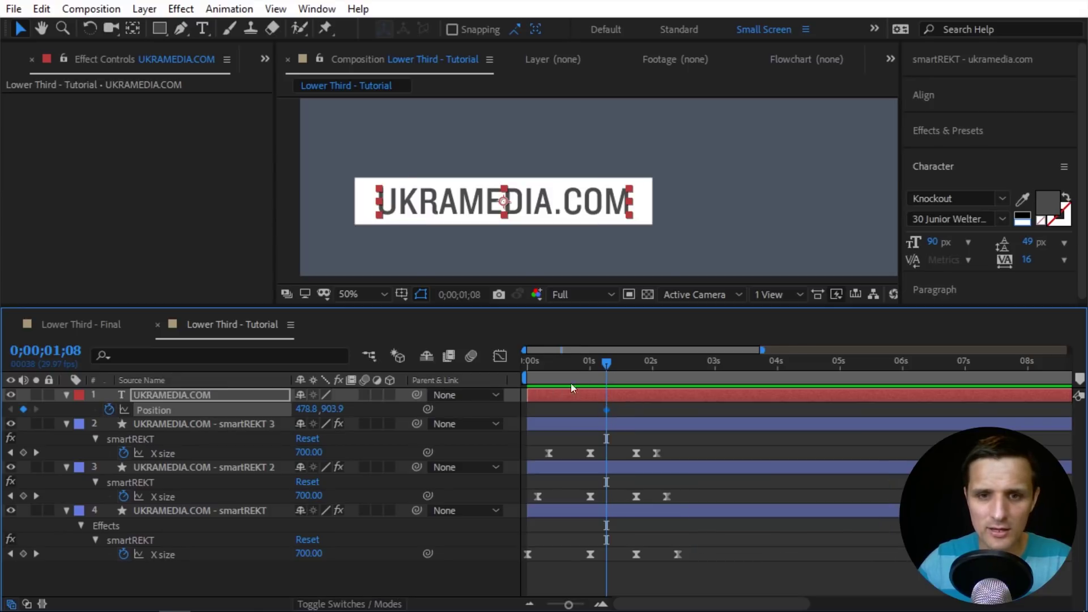
{"action": "left_click", "coordinate": [591, 366]}
{"action": "left_click", "coordinate": [23, 410]}
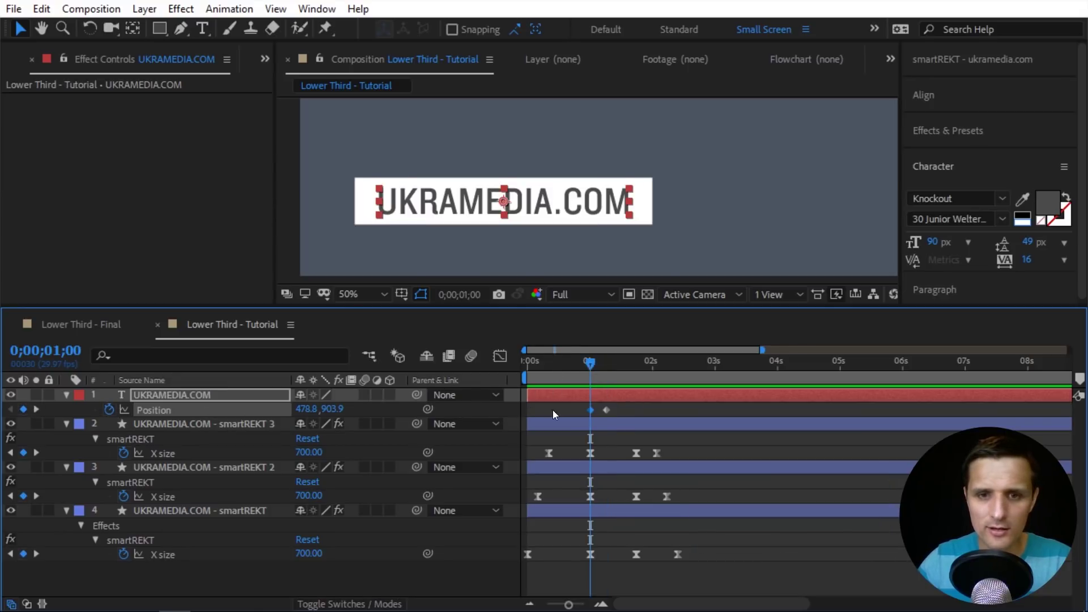
Apply Easy Ease Out to the text layer's first Position keyframe and Easy Ease In to its second
{"action": "left_click_drag", "start_coordinate": [553, 410], "coordinate": [604, 413]}
{"action": "key", "text": "ctrl+shift+F9"}
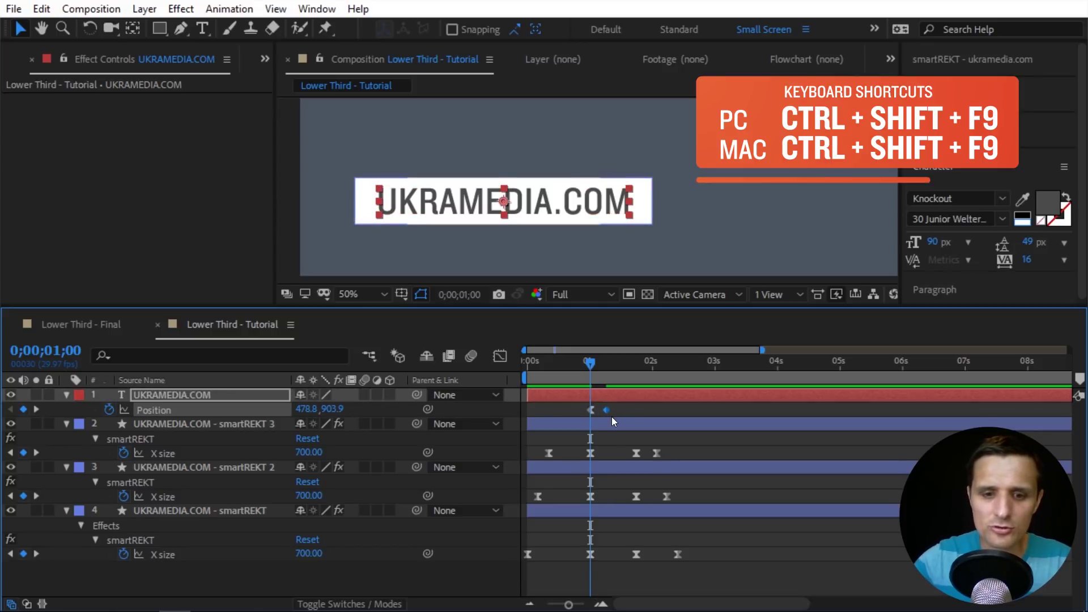
{"action": "key", "text": "shift+F9"}
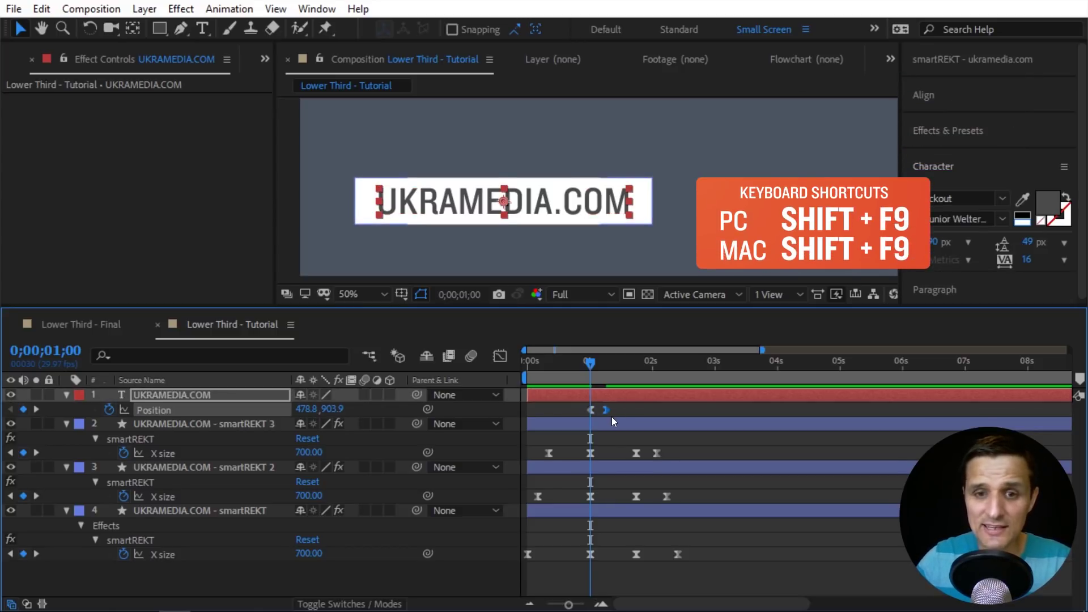
Set the incoming velocity influence of the text layer's second Position keyframe to 100%
{"action": "left_click_drag", "start_coordinate": [632, 405], "coordinate": [603, 413]}
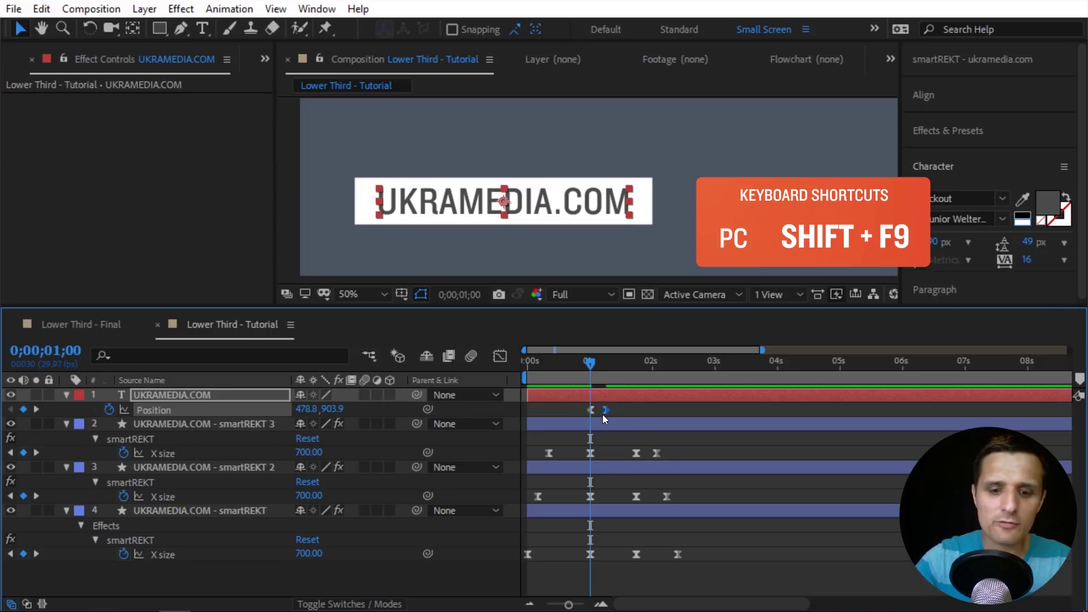
{"action": "key", "text": "ctrl+shift+k"}
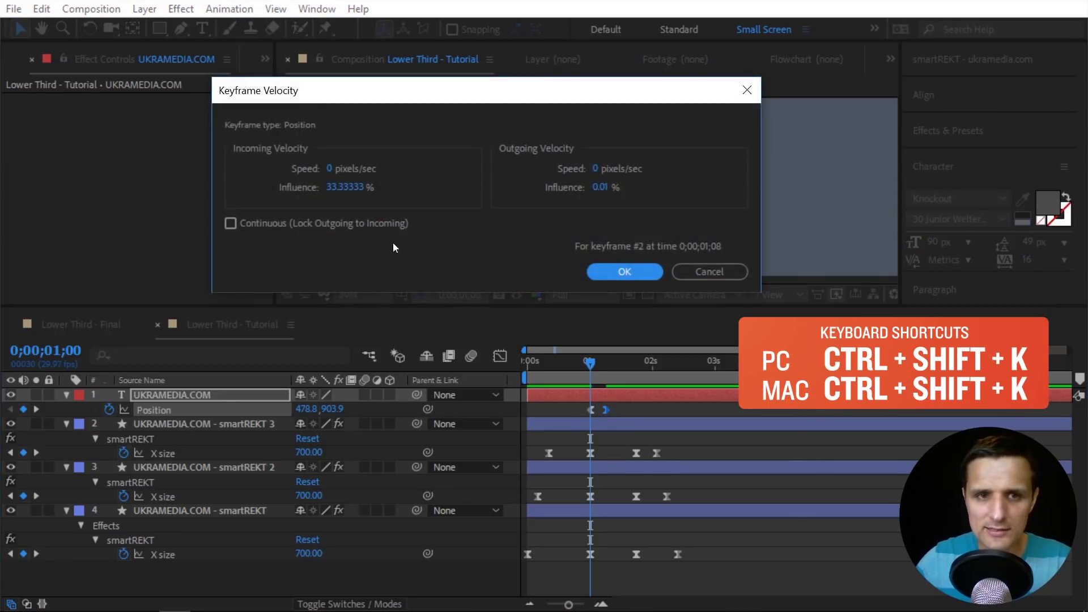
{"action": "left_click", "coordinate": [341, 196]}
{"action": "type", "text": "10"}
{"action": "key", "text": "Return"}
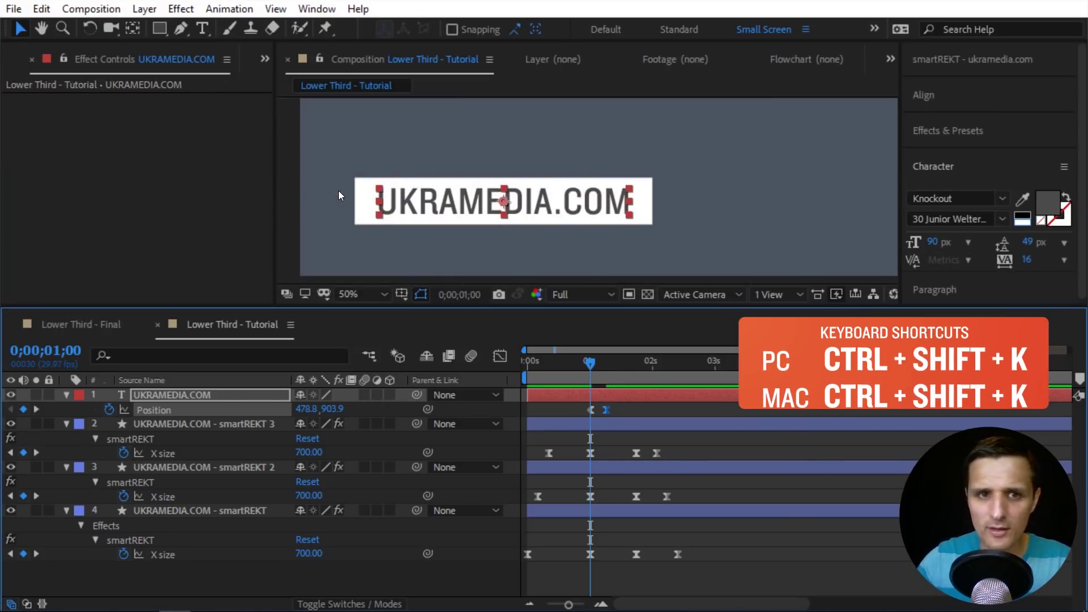
Set the outgoing velocity of the text layer's first Position keyframe to 45% influence and 220 pixels/sec speed
{"action": "left_click_drag", "start_coordinate": [567, 409], "coordinate": [596, 414]}
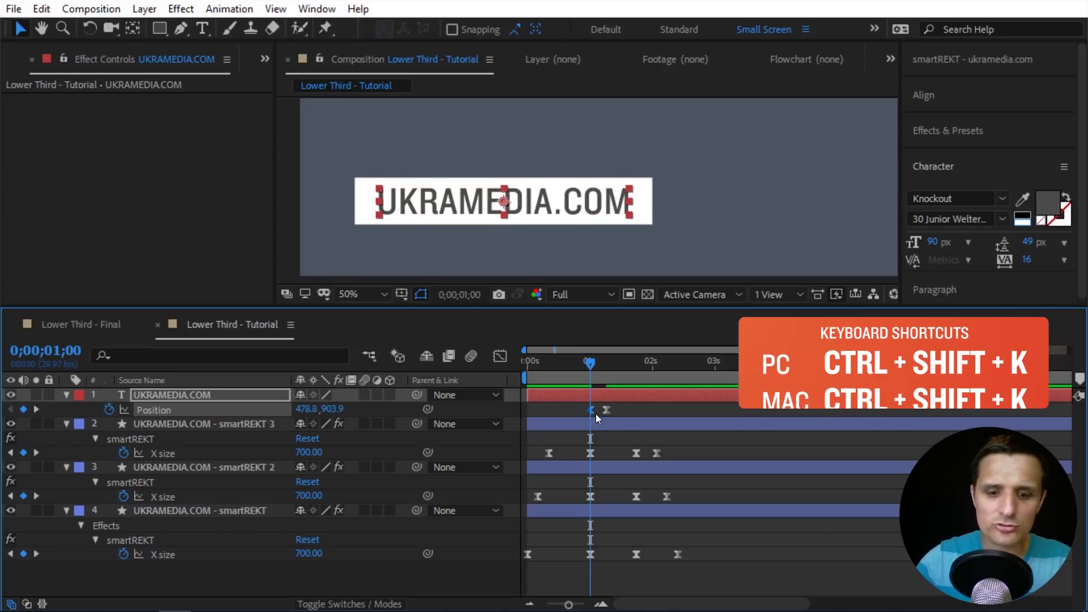
{"action": "key", "text": "ctrl+shift+k"}
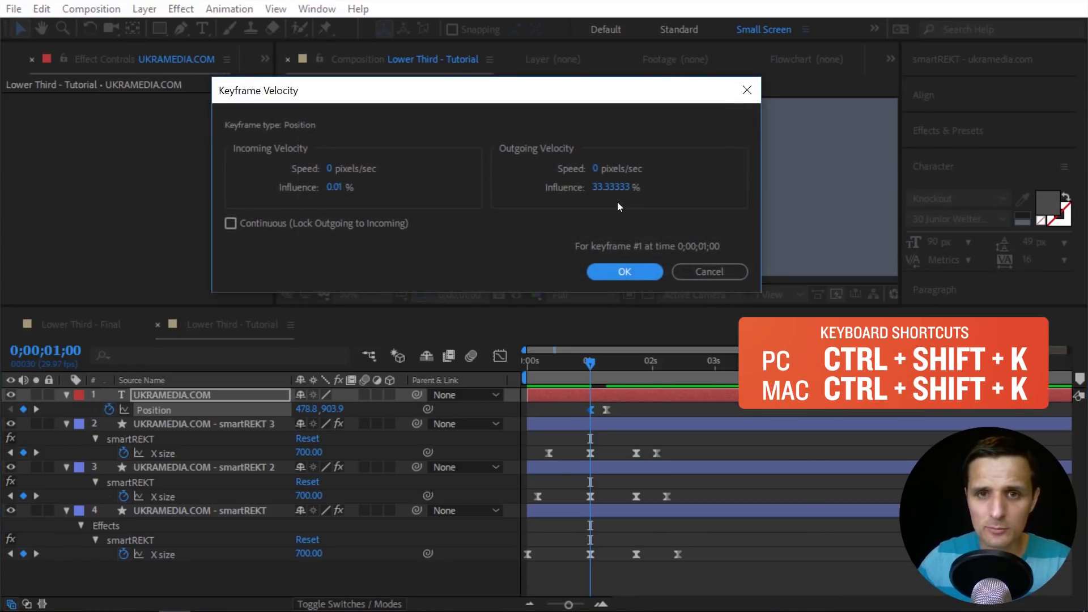
{"action": "left_click", "coordinate": [609, 188]}
{"action": "type", "text": "45"}
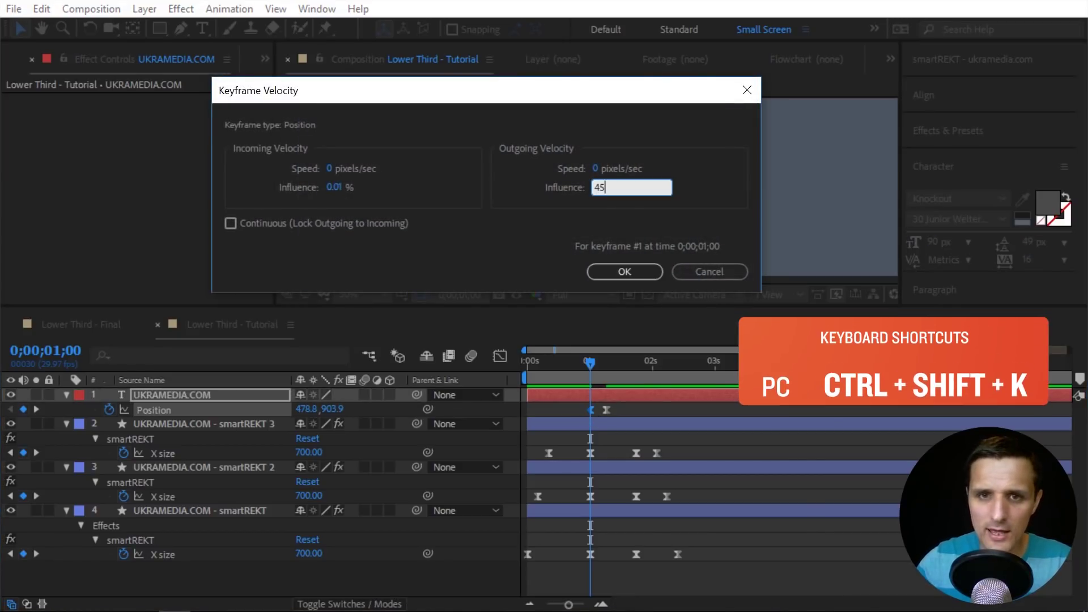
{"action": "left_click", "coordinate": [595, 169]}
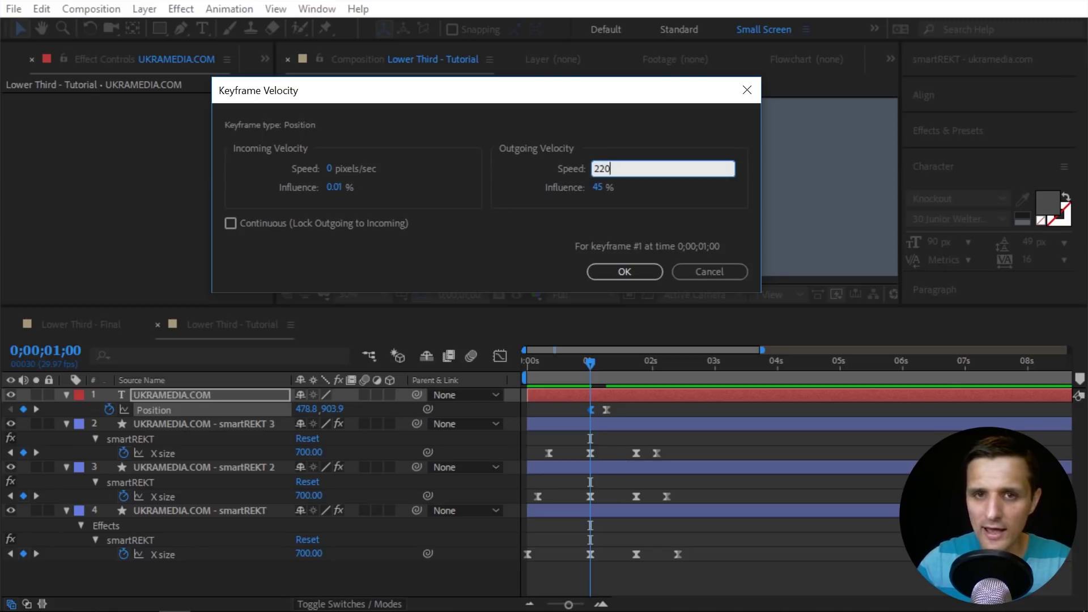
{"action": "key", "text": "Return"}
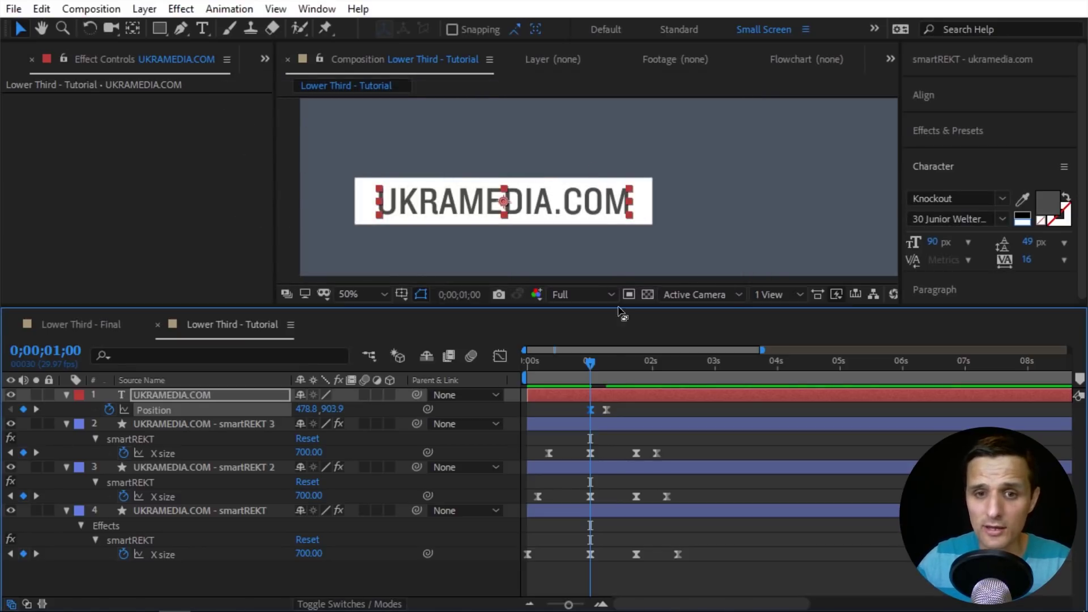
Move the text layer's Position keyframes to 0;00;00;10 and 0;00;01;10, and preview the timing
{"action": "left_click_drag", "start_coordinate": [590, 410], "coordinate": [553, 413]}
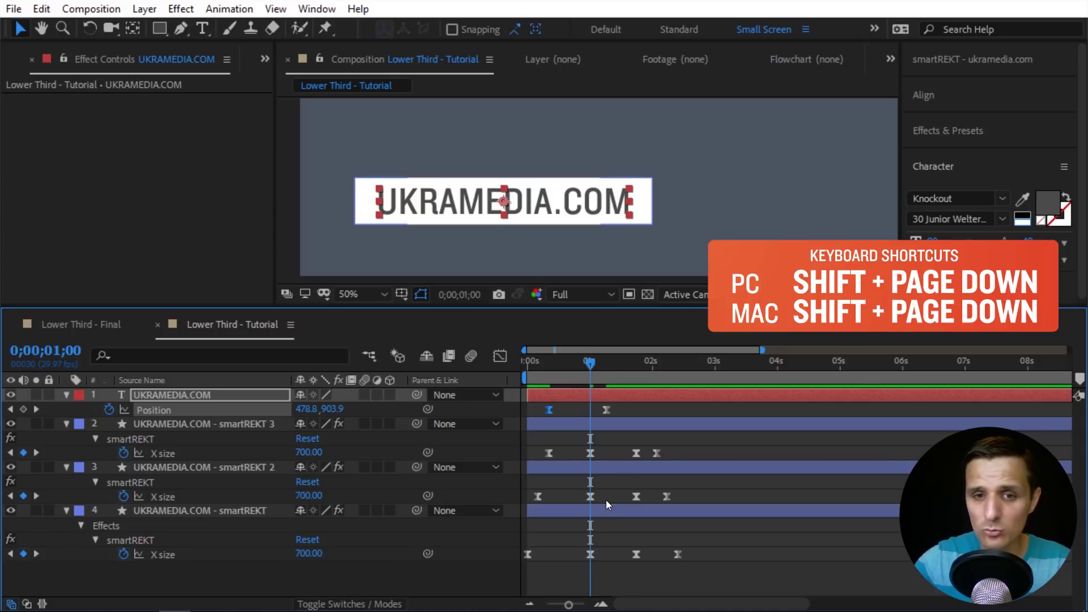
{"action": "key", "text": "shift+Page_Down"}
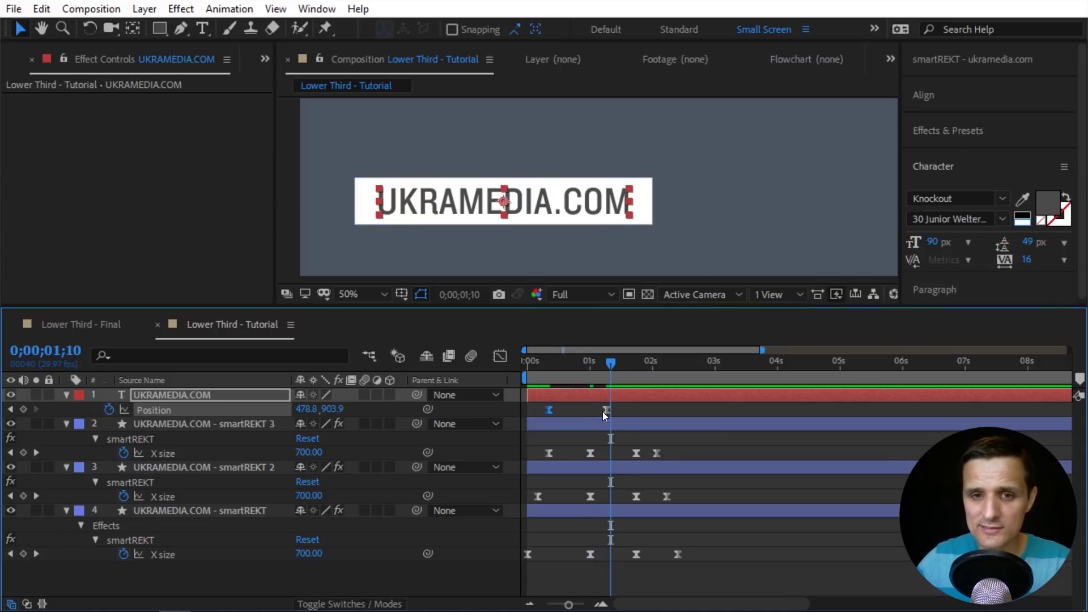
{"action": "left_click_drag", "start_coordinate": [606, 410], "coordinate": [610, 410]}
{"action": "key", "text": "space"}
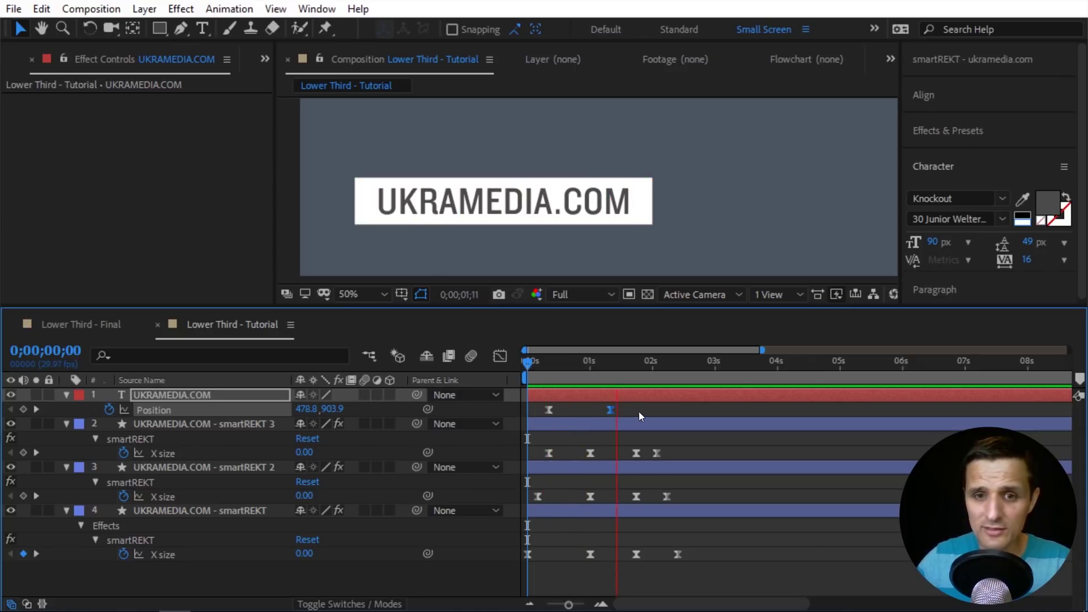
{"action": "key", "text": "space"}
At 0;00;00;10, move the UKRAMEDIA.COM text horizontally to about X -205, left of the rectangles, and preview its slide-in
{"action": "left_click", "coordinate": [549, 370]}
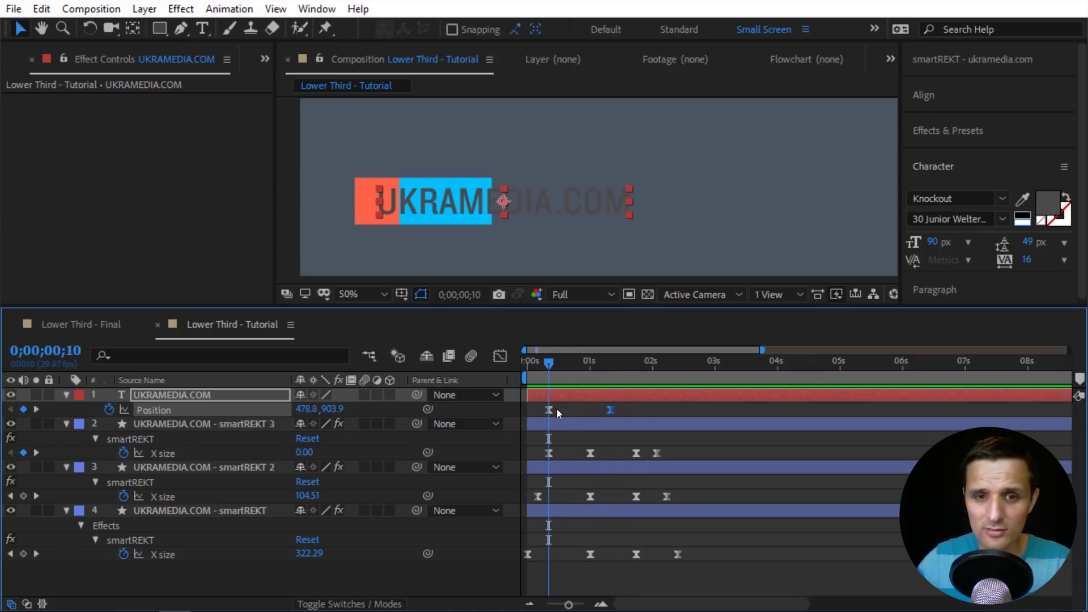
{"action": "left_click", "coordinate": [390, 409]}
{"action": "left_click", "coordinate": [218, 397]}
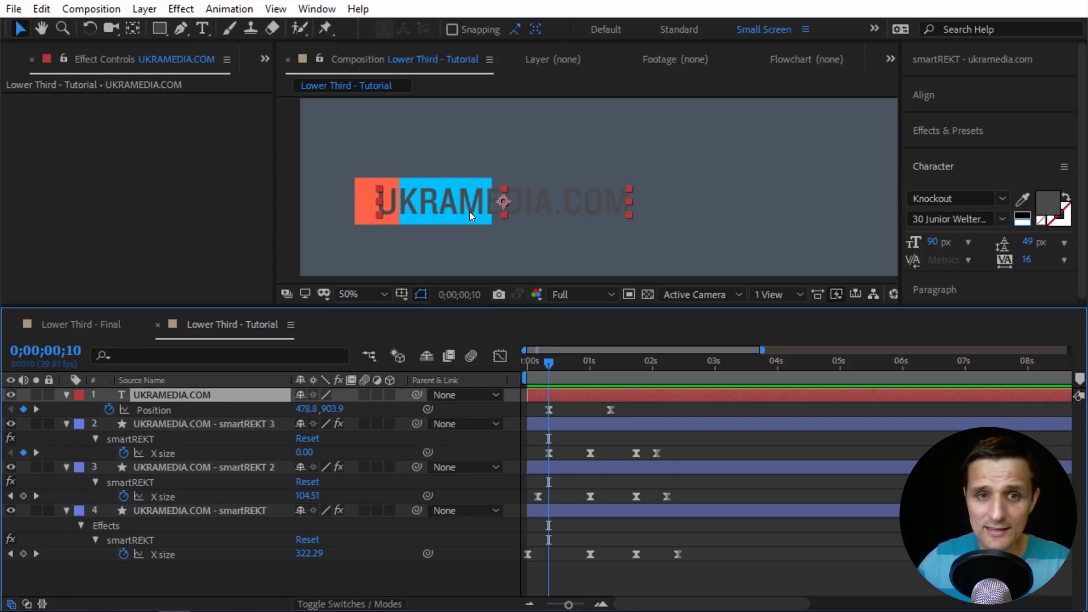
{"action": "left_click_drag", "start_coordinate": [454, 208], "coordinate": [185, 228]}
{"action": "left_click", "coordinate": [488, 405]}
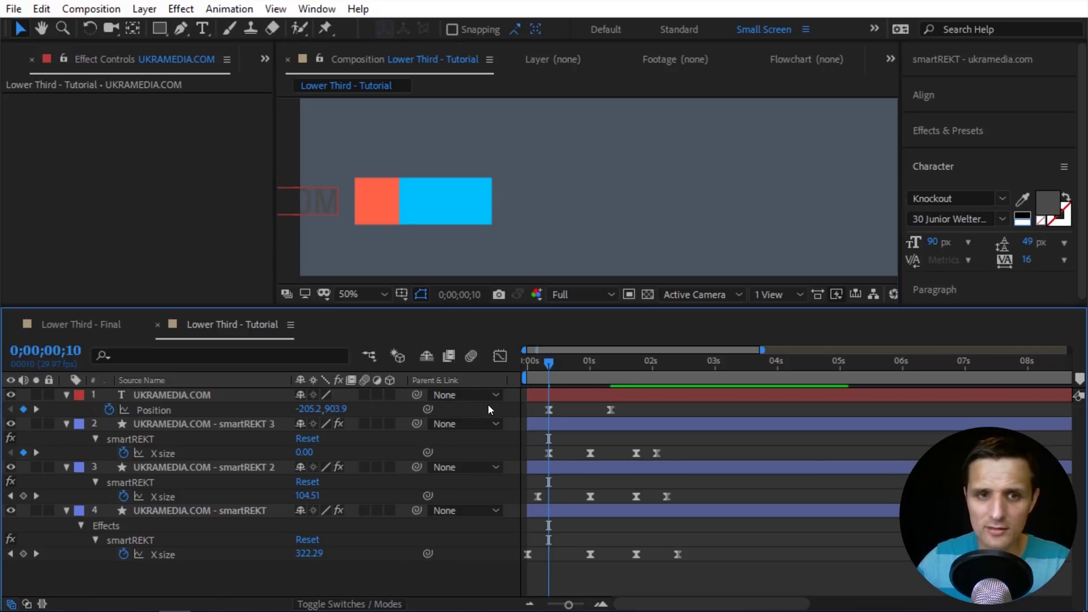
{"action": "key", "text": "space"}
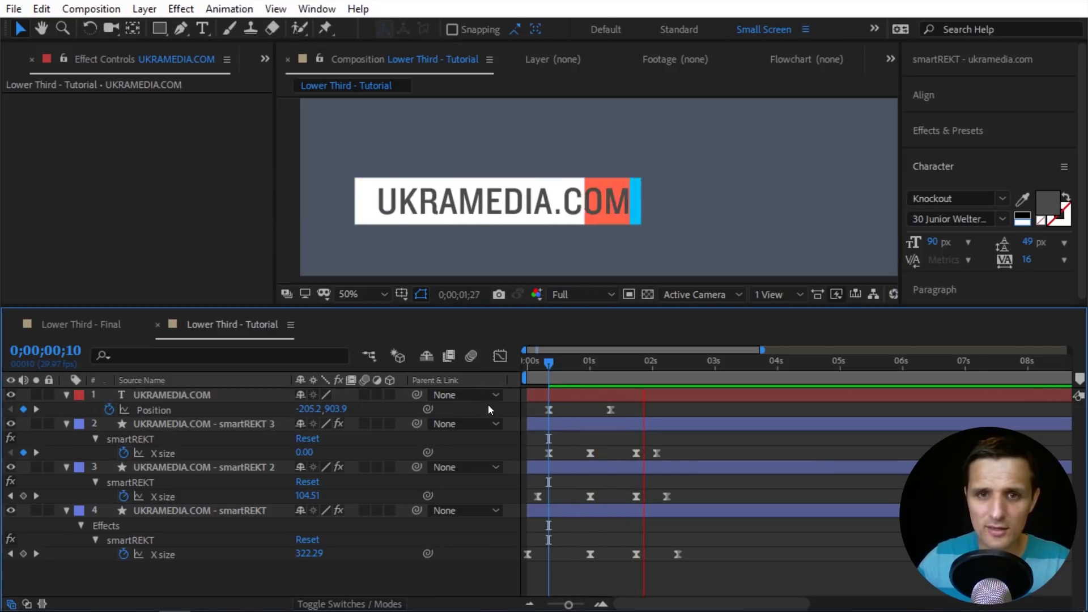
Duplicate the text layer's two Position keyframes at 0;00;01;22, time-reverse the copies and preview the slide-out
{"action": "left_click", "coordinate": [635, 369]}
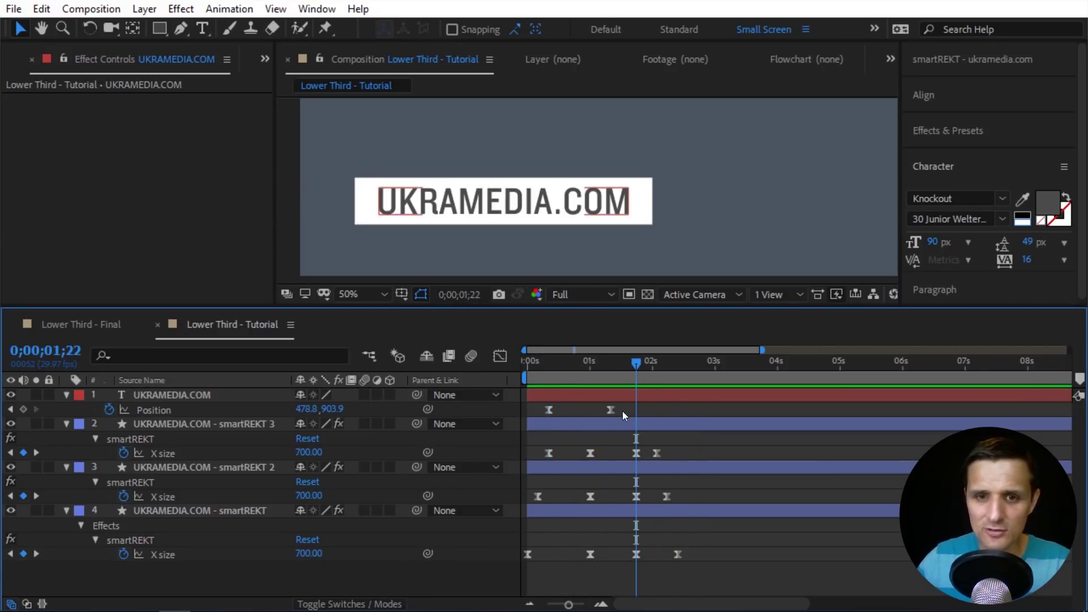
{"action": "left_click_drag", "start_coordinate": [622, 403], "coordinate": [498, 424]}
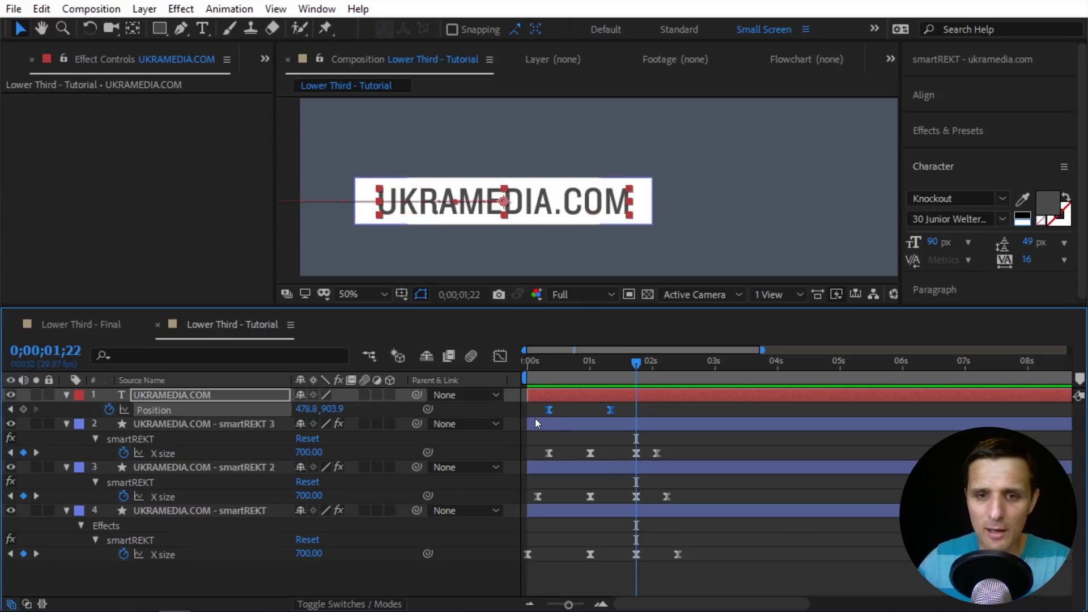
{"action": "key", "text": "ctrl+c"}
{"action": "key", "text": "ctrl+v"}
{"action": "right_click", "coordinate": [636, 410]}
{"action": "mouse_move", "coordinate": [675, 400]}
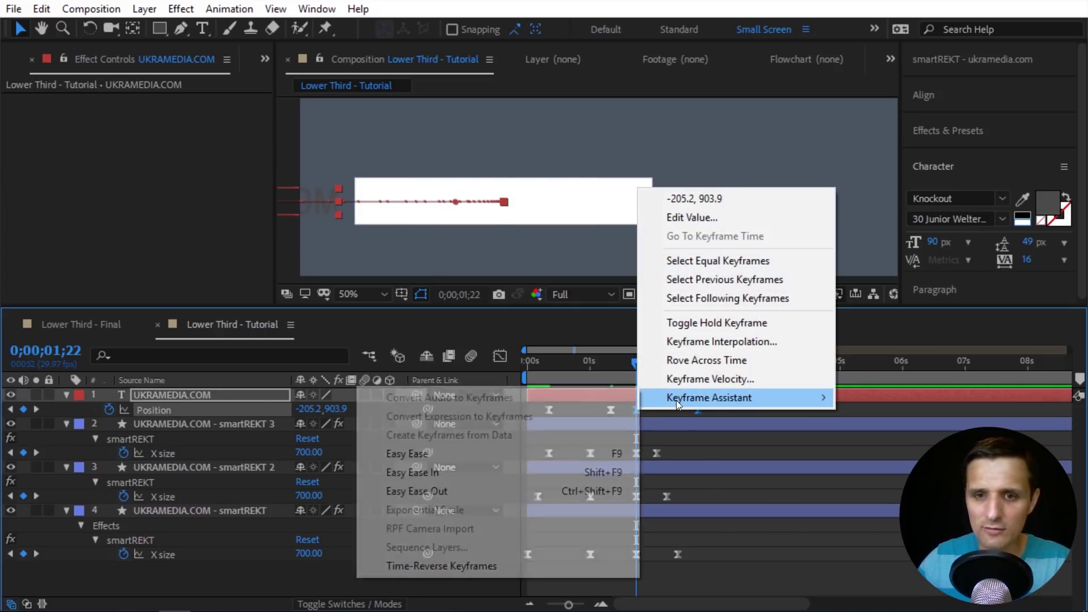
{"action": "left_click", "coordinate": [469, 567]}
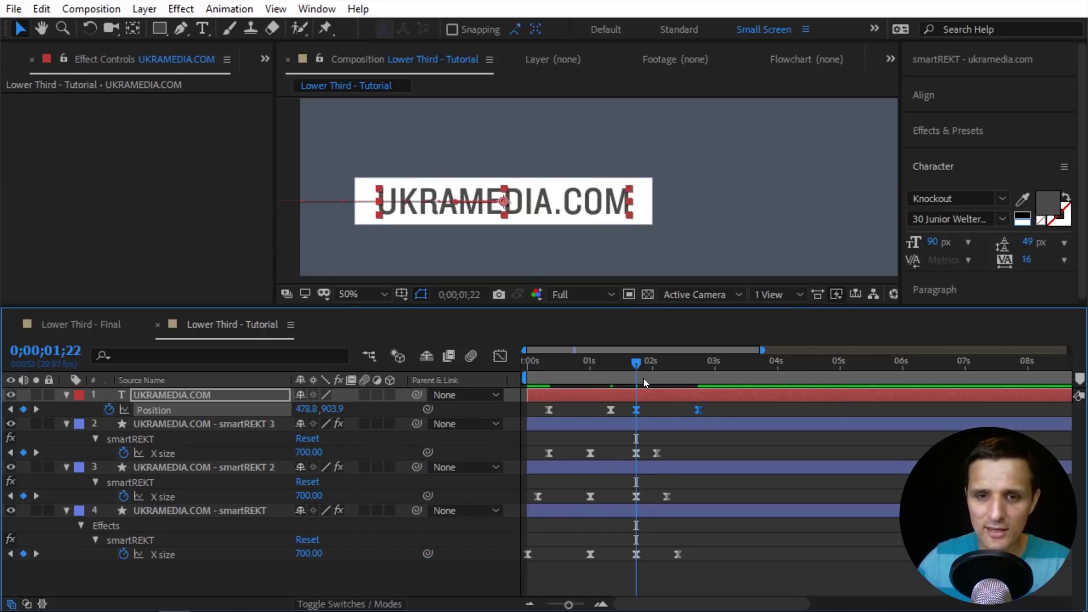
{"action": "key", "text": "space"}
{"action": "key", "text": "space"}
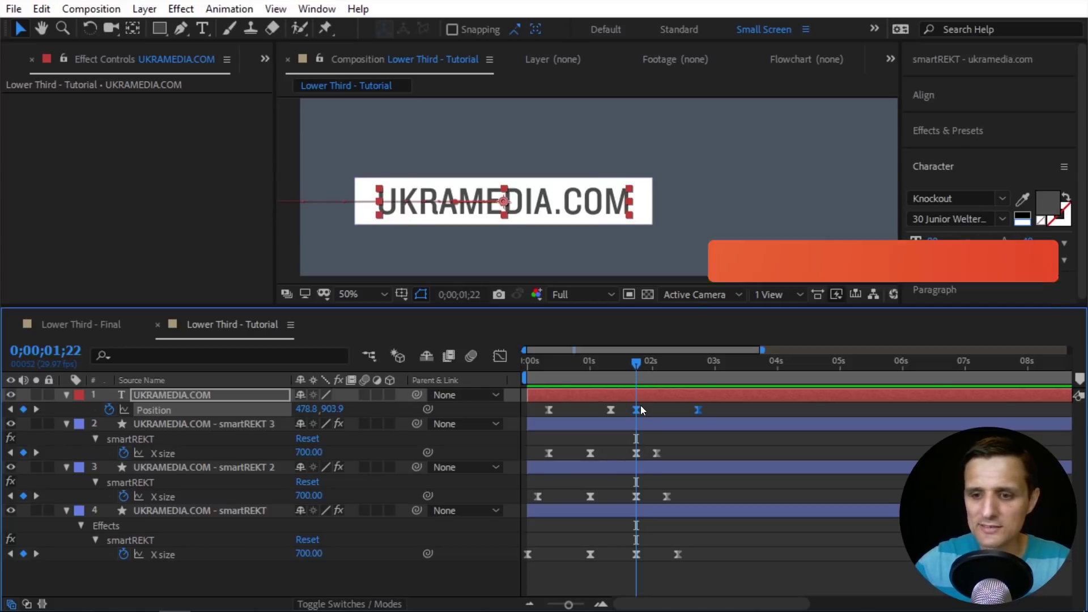
Shift the last two X size keyframes of all three smartREKT layers 10 frames later, so closing starts at 0;00;02;02
{"action": "key", "text": "shift+Page_Down"}
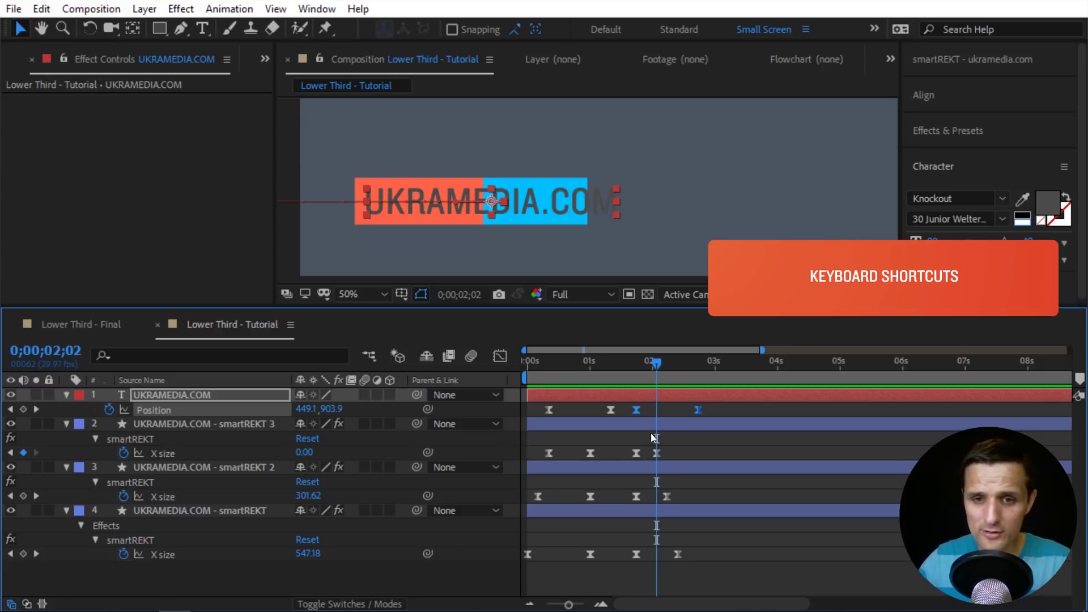
{"action": "left_click_drag", "start_coordinate": [618, 443], "coordinate": [725, 562]}
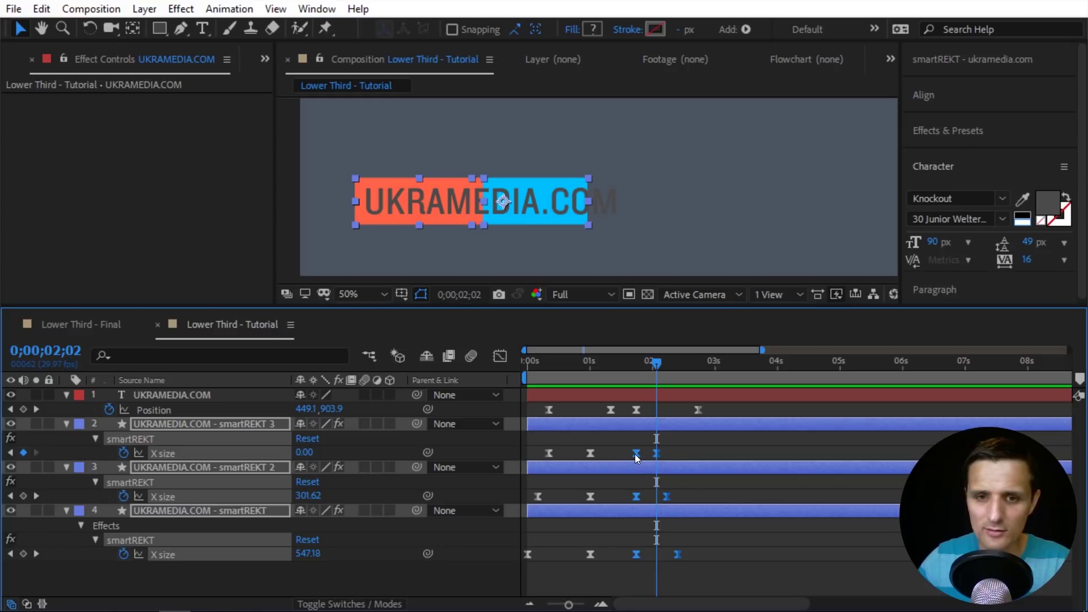
{"action": "left_click_drag", "start_coordinate": [634, 454], "coordinate": [658, 457]}
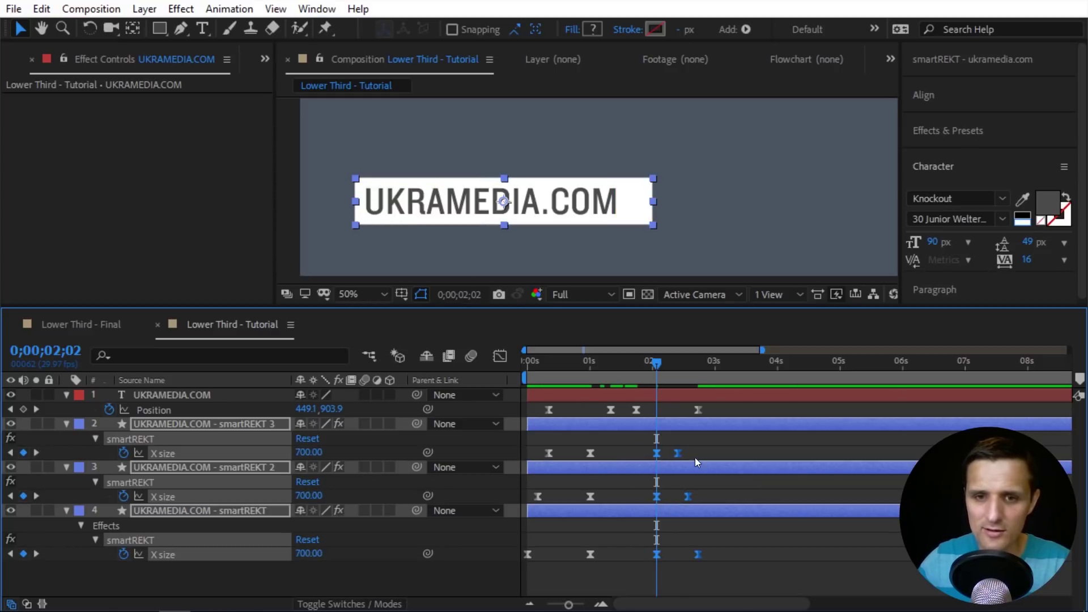
Move the text layer's last Position keyframe 10 frames earlier, to 0;00;02;12, and preview from the start
{"action": "left_click", "coordinate": [719, 409]}
{"action": "left_click", "coordinate": [699, 410]}
{"action": "left_click_drag", "start_coordinate": [698, 410], "coordinate": [678, 410]}
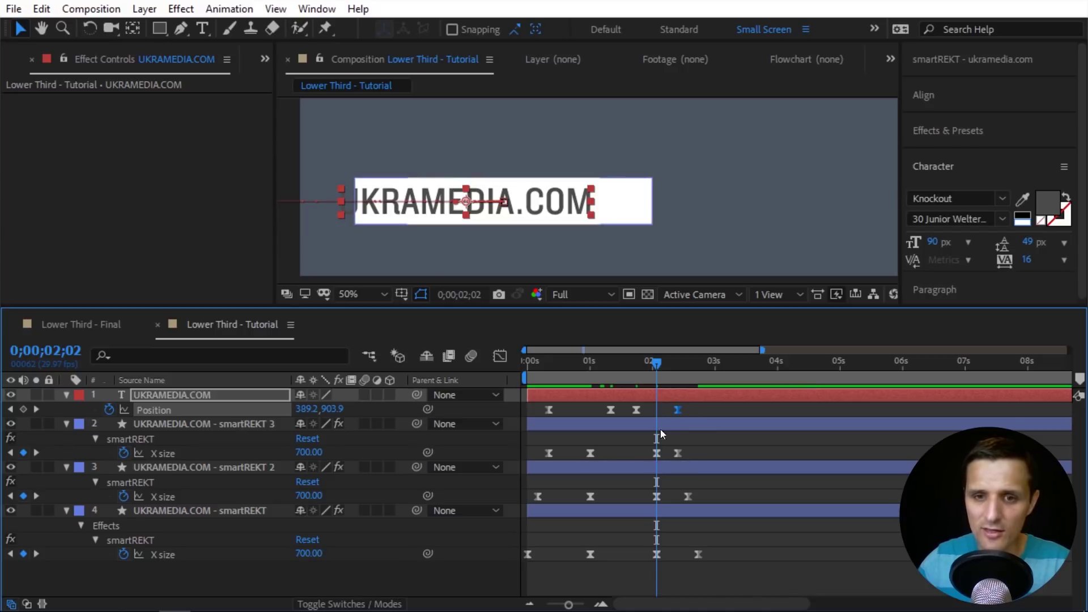
{"action": "key", "text": "Home"}
{"action": "key", "text": "space"}
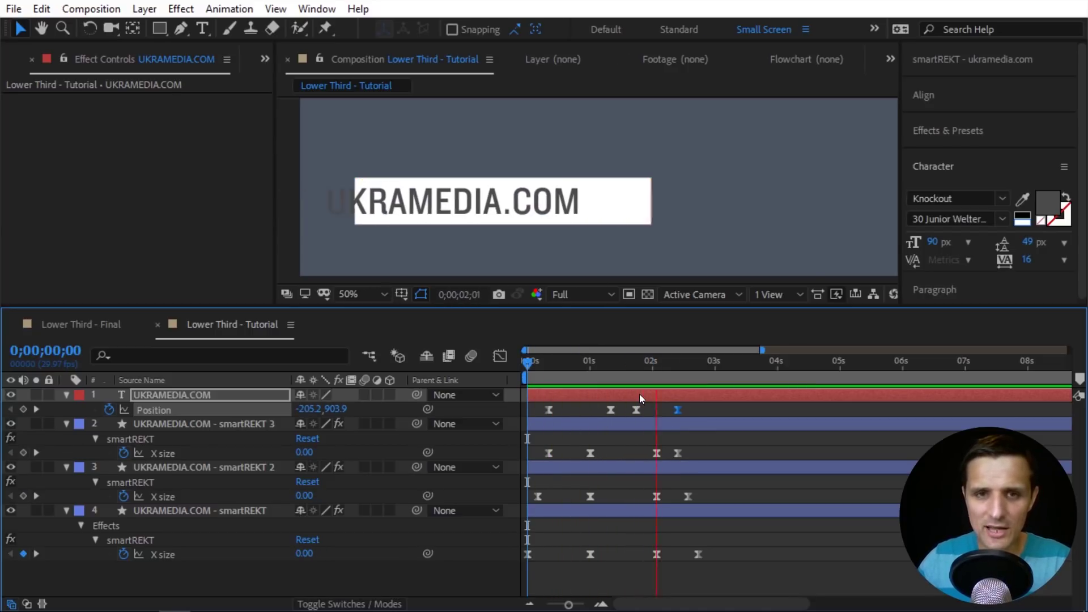
Replay and scrub the lower third to examine how the text slides in and out relative to the rectangles
{"action": "left_click_drag", "start_coordinate": [652, 362], "coordinate": [534, 376]}
{"action": "key", "text": "space"}
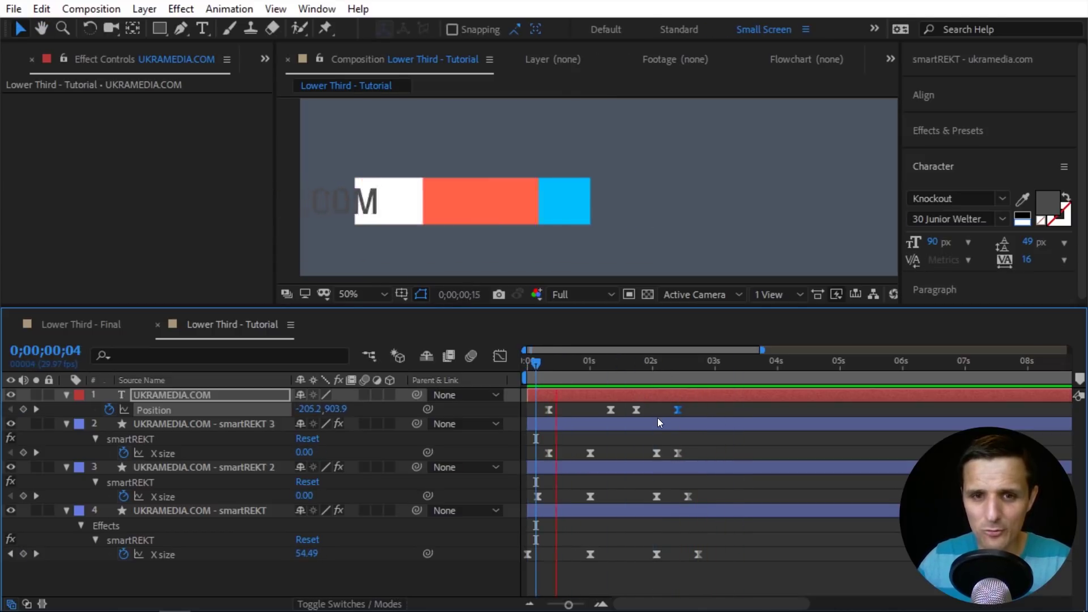
{"action": "key", "text": "space"}
{"action": "key", "text": "Home"}
{"action": "key", "text": "space"}
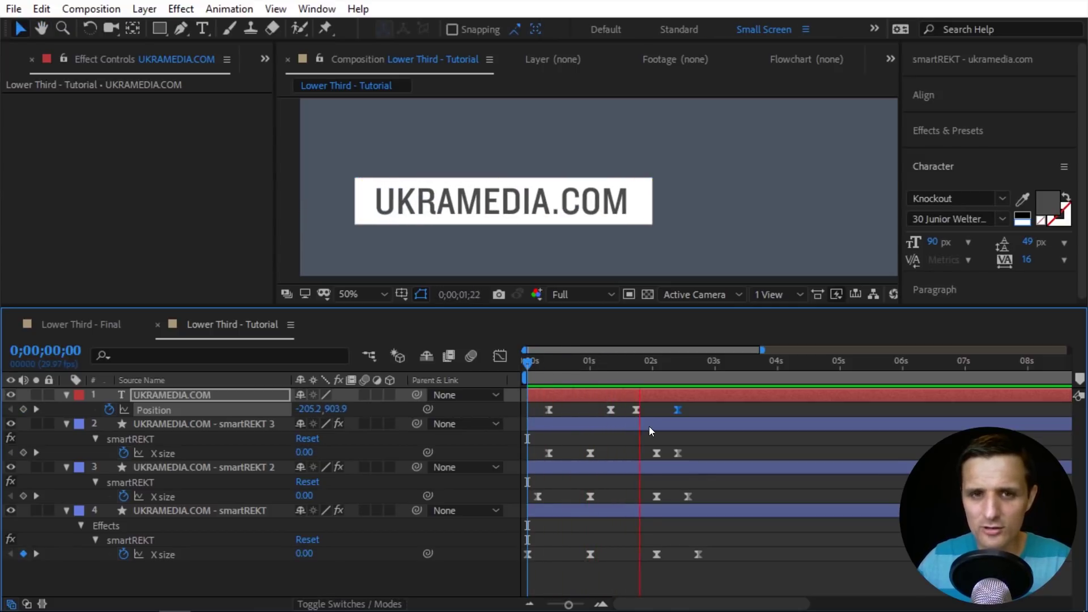
{"action": "key", "text": "space"}
{"action": "left_click_drag", "start_coordinate": [628, 373], "coordinate": [571, 369]}
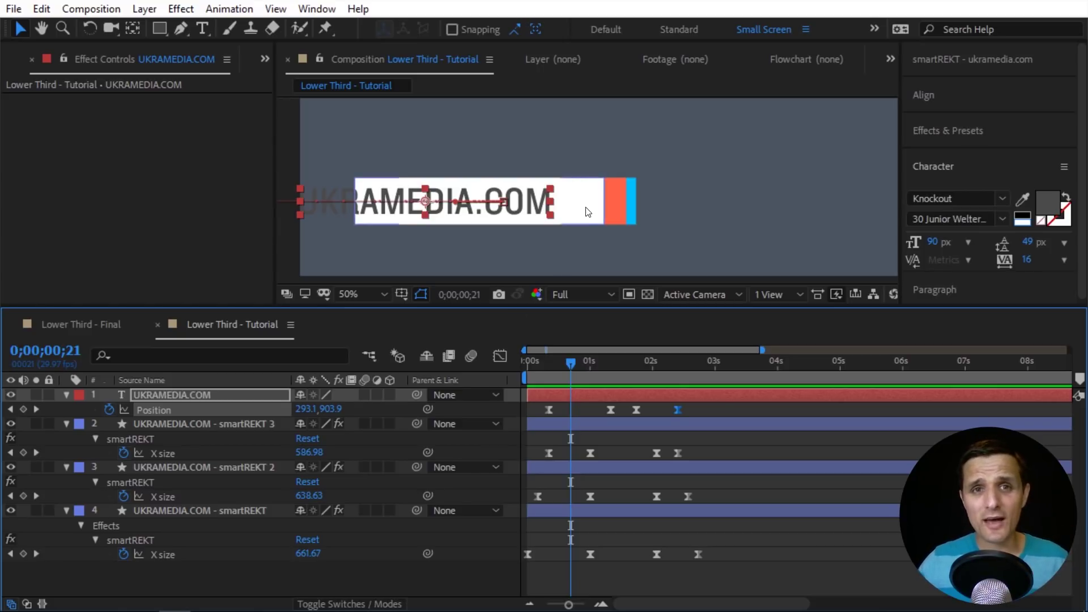
{"action": "left_click", "coordinate": [610, 363]}
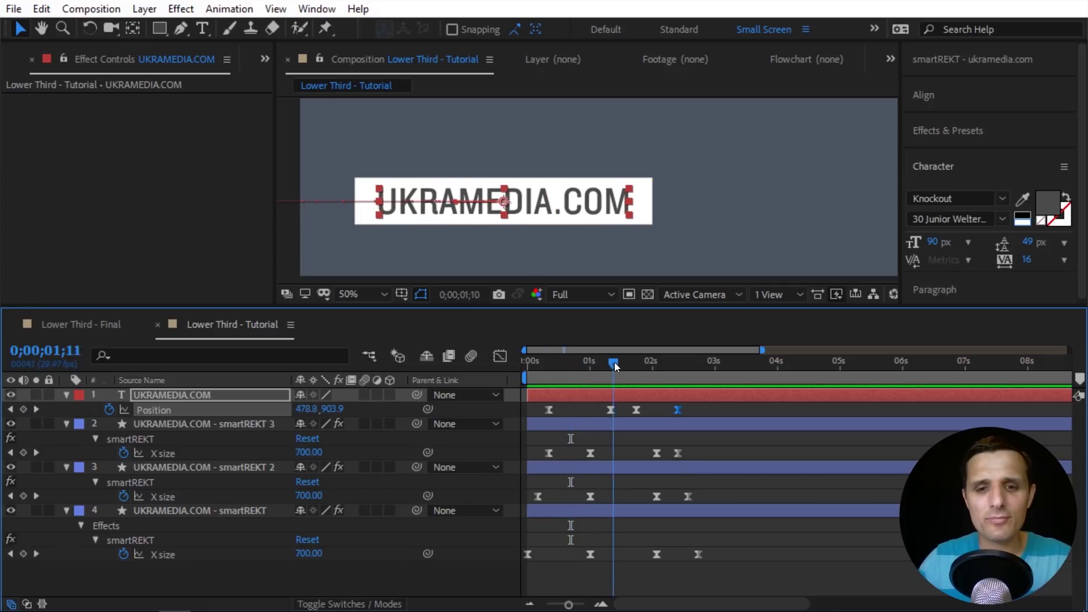
{"action": "left_click", "coordinate": [623, 363]}
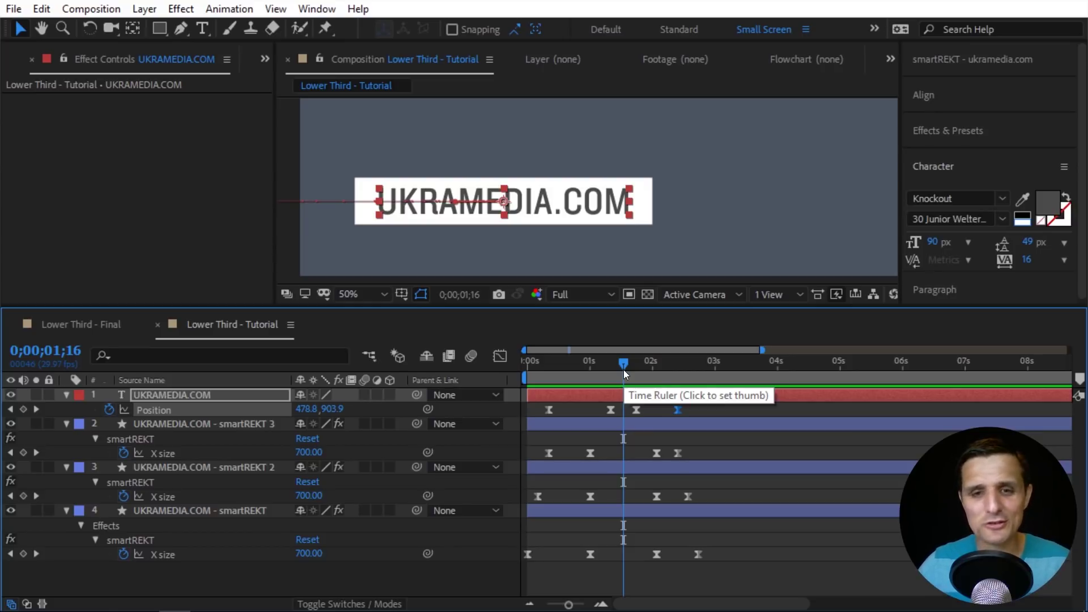
Apply Set Matte to the text layer, take the matte from layer UKRAMEDIA.COM - smartREKT 3, and preview the masked text
{"action": "left_click", "coordinate": [618, 395]}
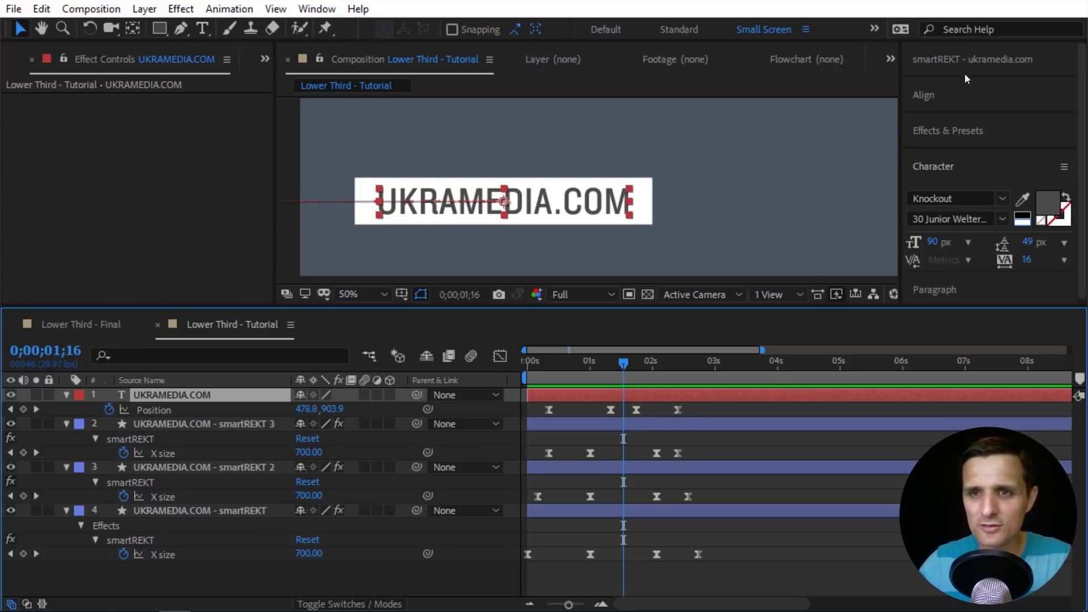
{"action": "left_click", "coordinate": [974, 134]}
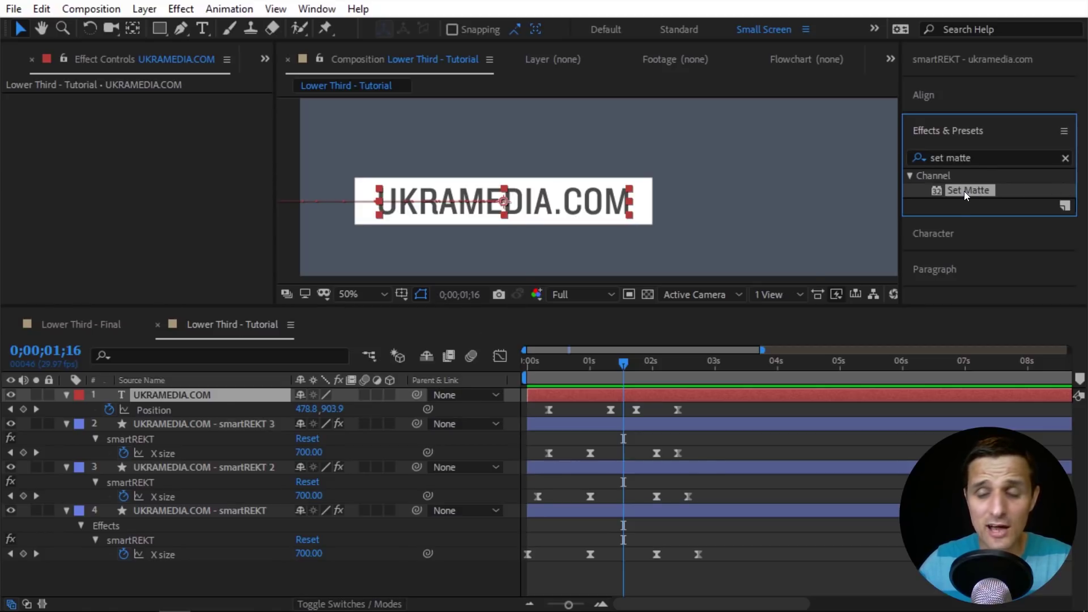
{"action": "left_click_drag", "start_coordinate": [969, 193], "coordinate": [612, 212]}
{"action": "left_click", "coordinate": [541, 395]}
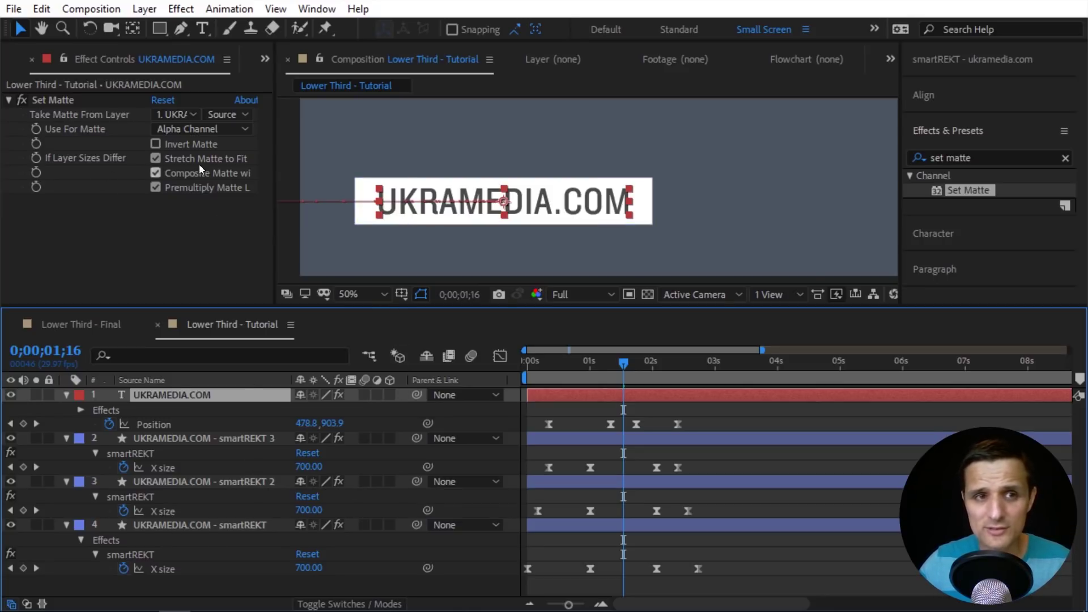
{"action": "left_click", "coordinate": [176, 114]}
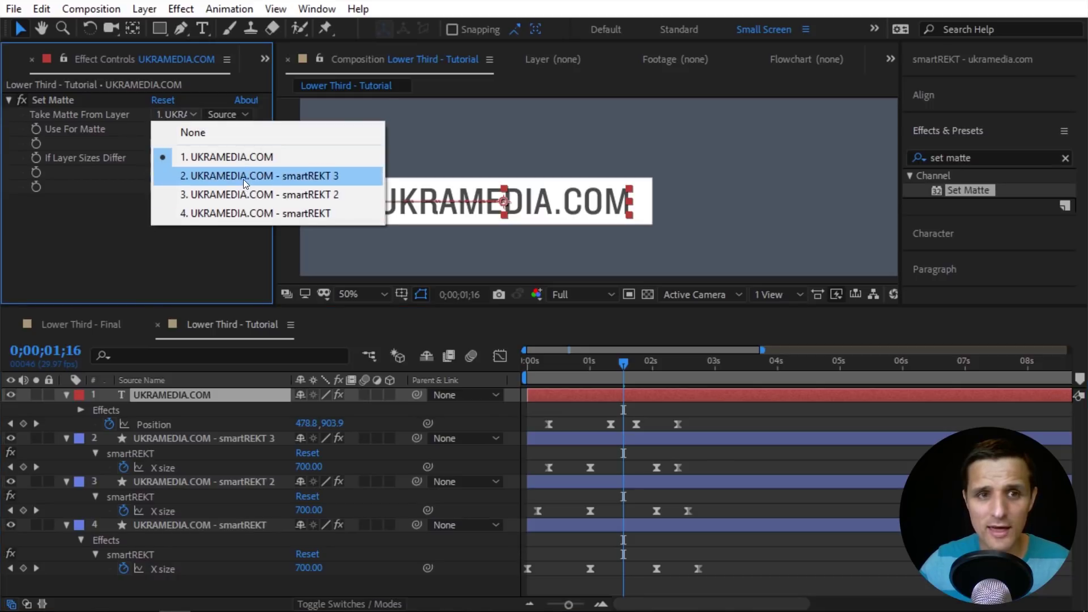
{"action": "left_click", "coordinate": [196, 176]}
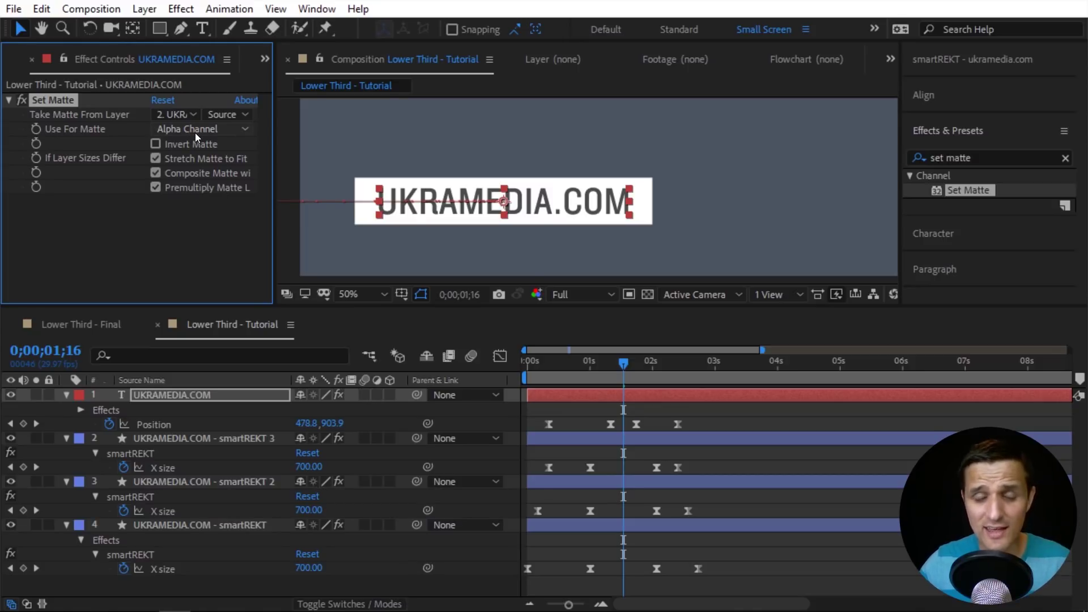
{"action": "mouse_move", "coordinate": [579, 365]}
{"action": "left_mouse_down"}
{"action": "mouse_move", "coordinate": [526, 380]}
{"action": "mouse_move", "coordinate": [579, 367]}
{"action": "mouse_move", "coordinate": [560, 366]}
{"action": "left_mouse_up"}
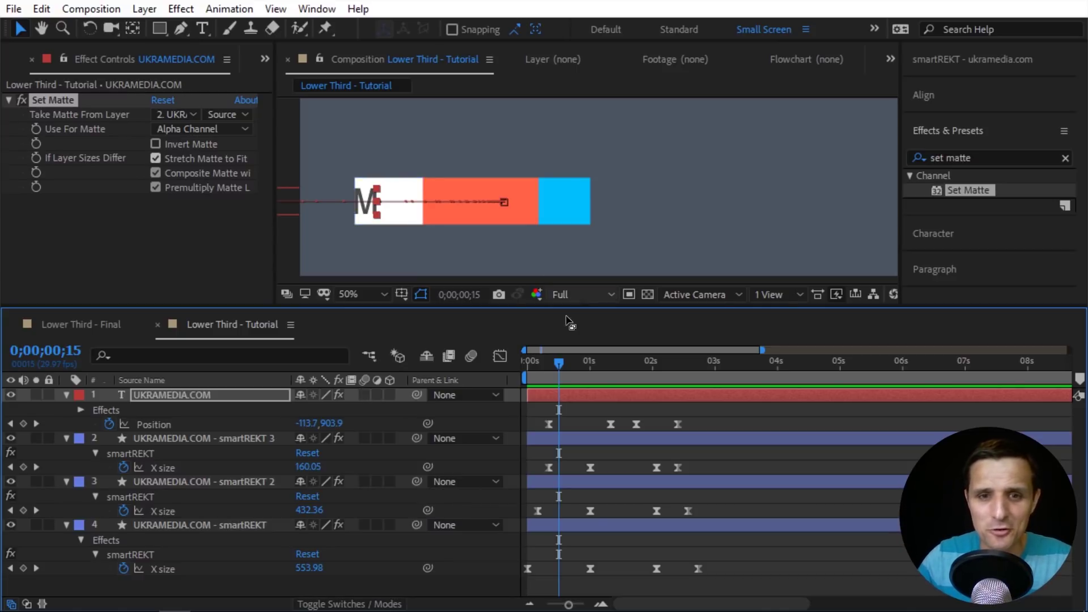
{"action": "key", "text": "space"}
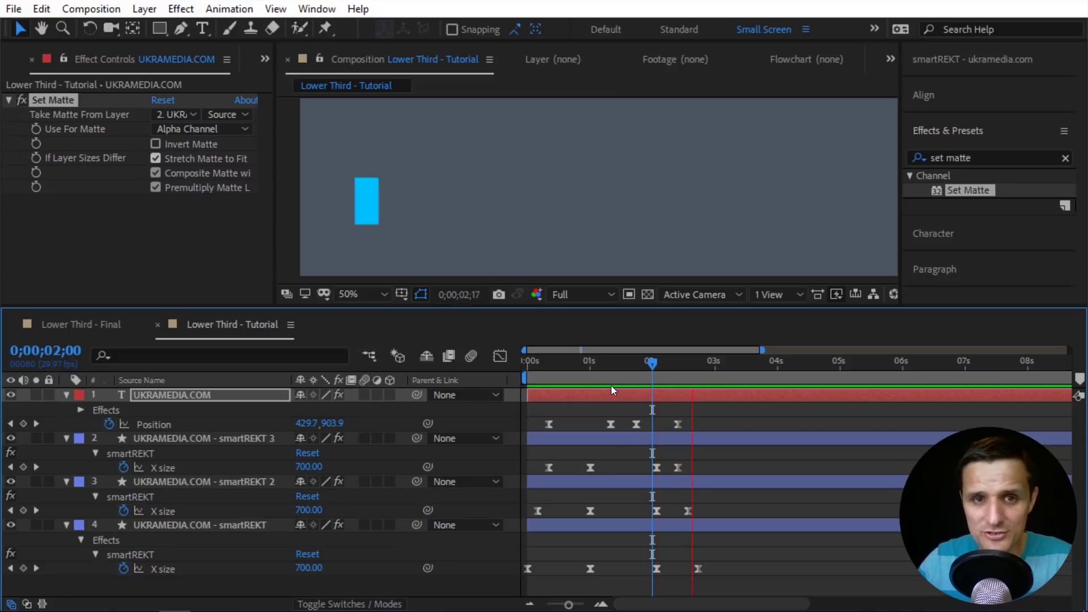
{"action": "left_click_drag", "start_coordinate": [625, 363], "coordinate": [629, 370]}
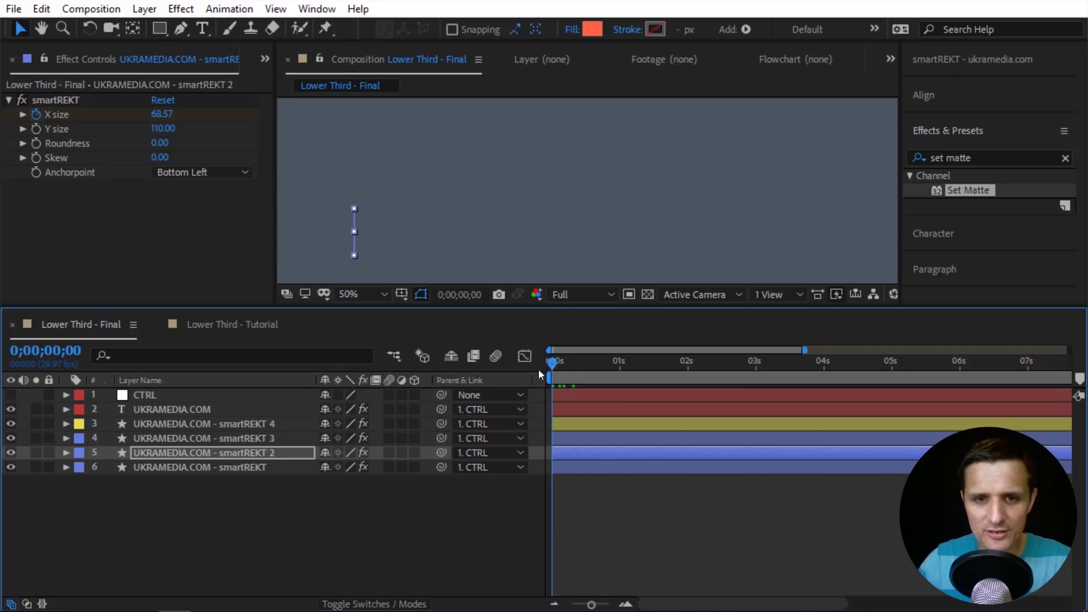
Play and scrub the Lower Third - Final composition to examine the thin accent line along the rectangles' bottom edge
{"action": "key", "text": "space"}
{"action": "key", "text": "space"}
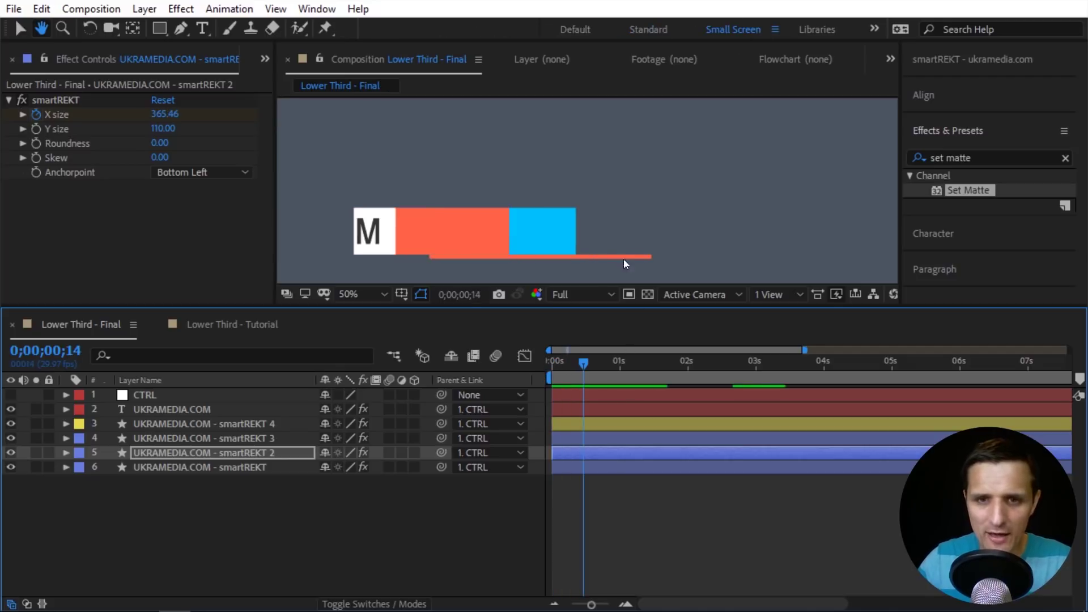
{"action": "left_click_drag", "start_coordinate": [579, 366], "coordinate": [558, 363]}
{"action": "key", "text": "space"}
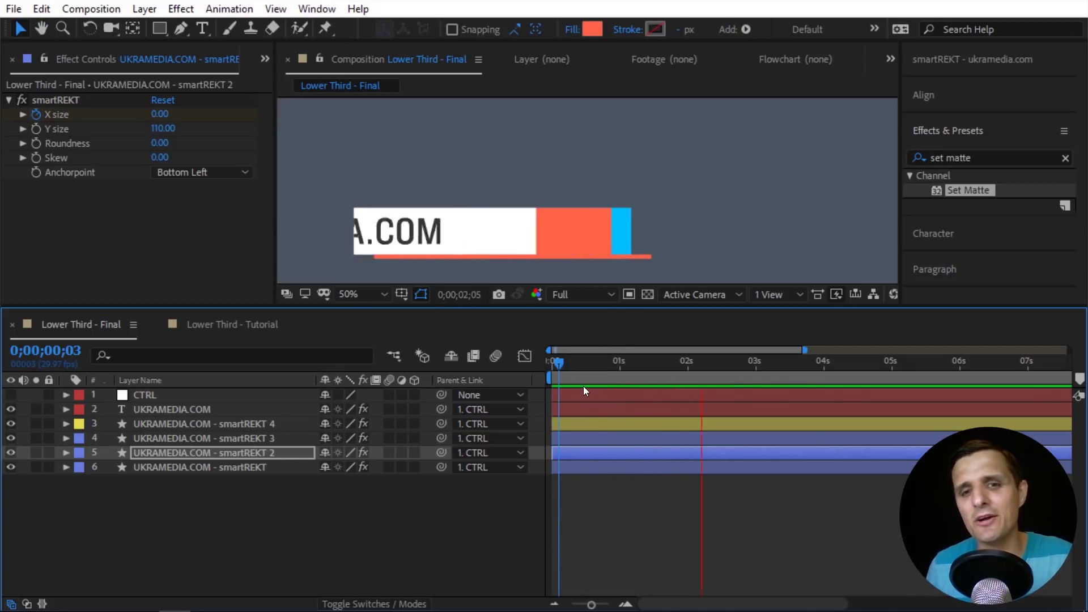
{"action": "key", "text": "space"}
{"action": "left_click", "coordinate": [660, 368]}
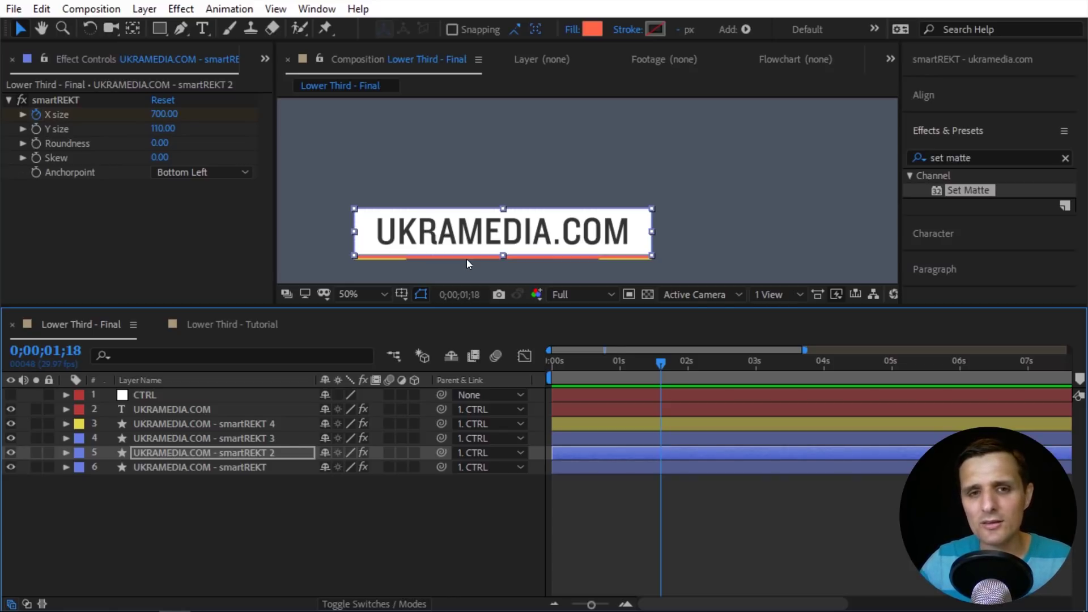
{"action": "left_click", "coordinate": [552, 368]}
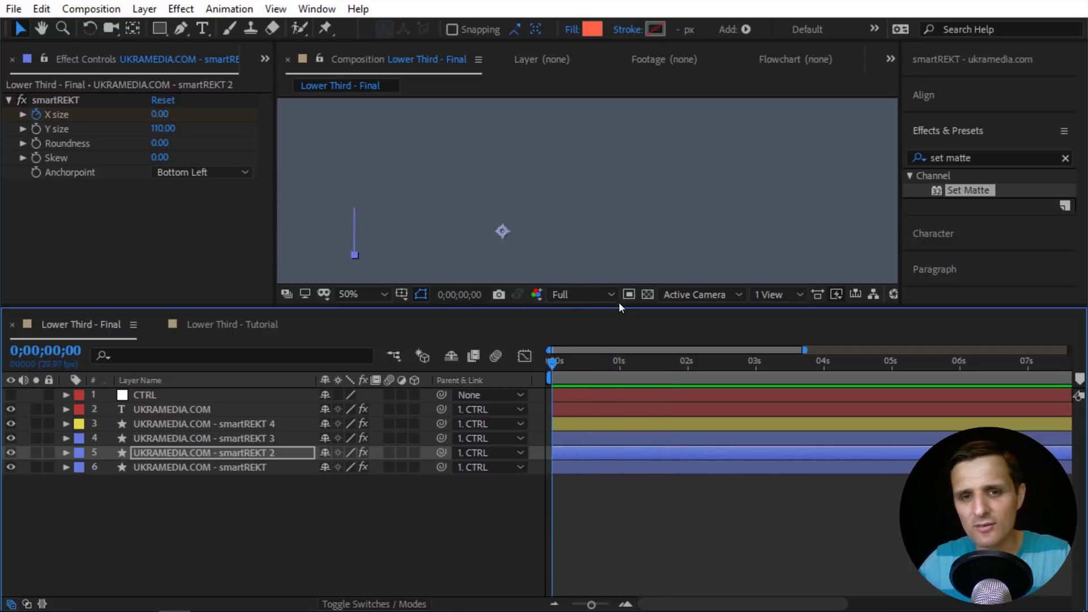
{"action": "key", "text": "space"}
{"action": "key", "text": "space"}
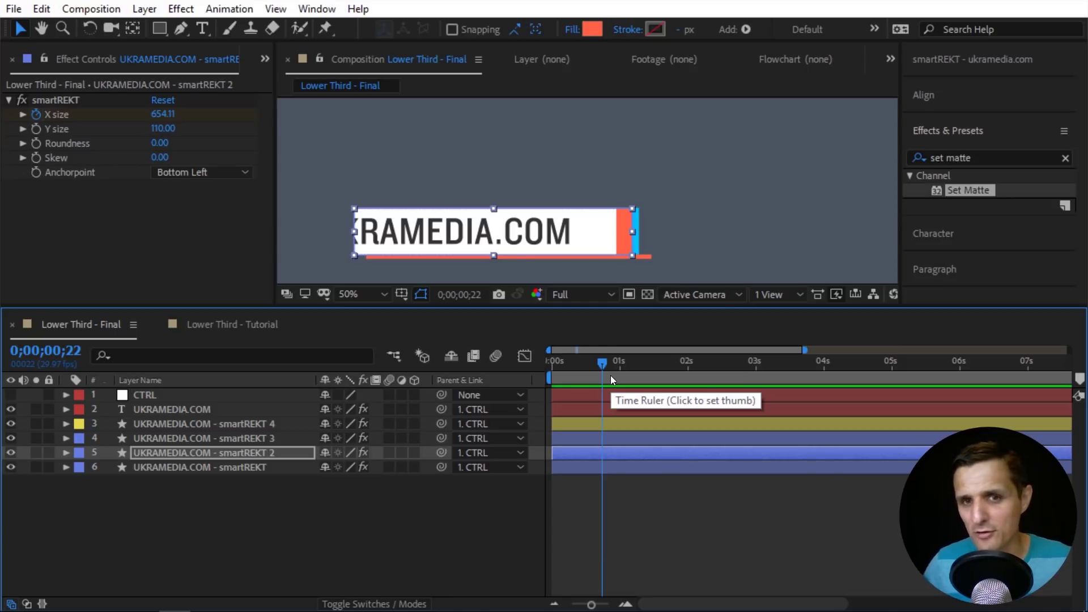
In Lower Third - Tutorial, duplicate the blue smartREKT layer, move the copy directly below the text layer and label it Yellow
{"action": "left_click", "coordinate": [271, 333]}
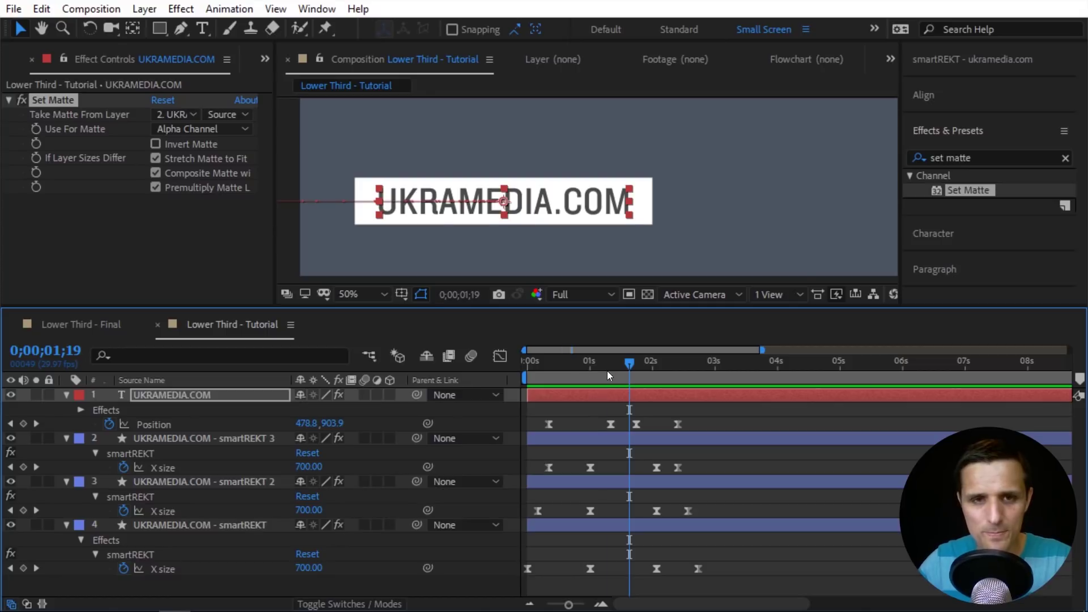
{"action": "left_click_drag", "start_coordinate": [607, 363], "coordinate": [577, 362]}
{"action": "left_click", "coordinate": [643, 529]}
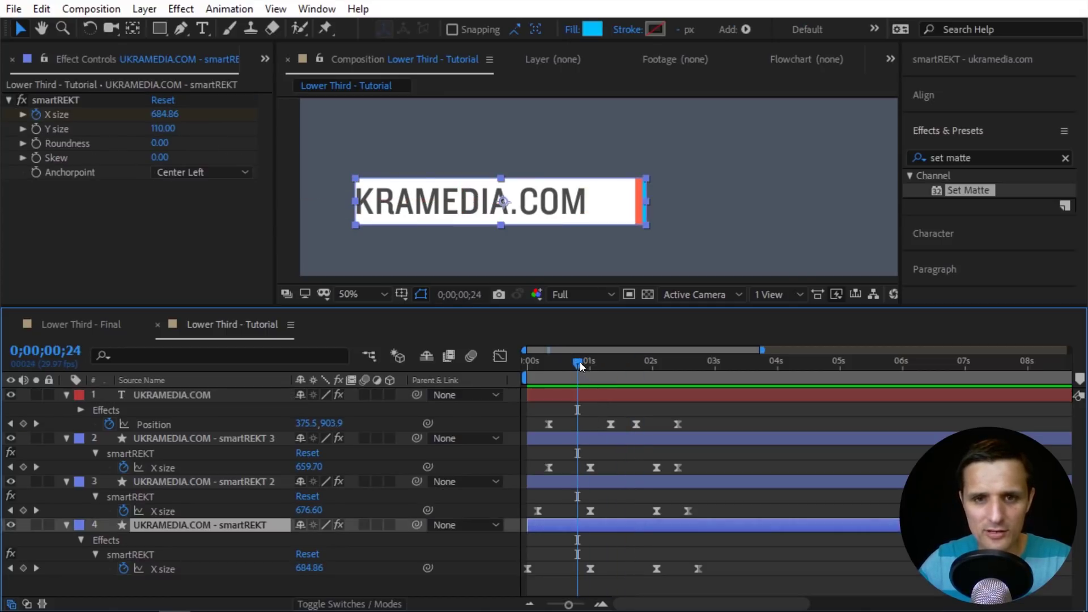
{"action": "left_click", "coordinate": [559, 363]}
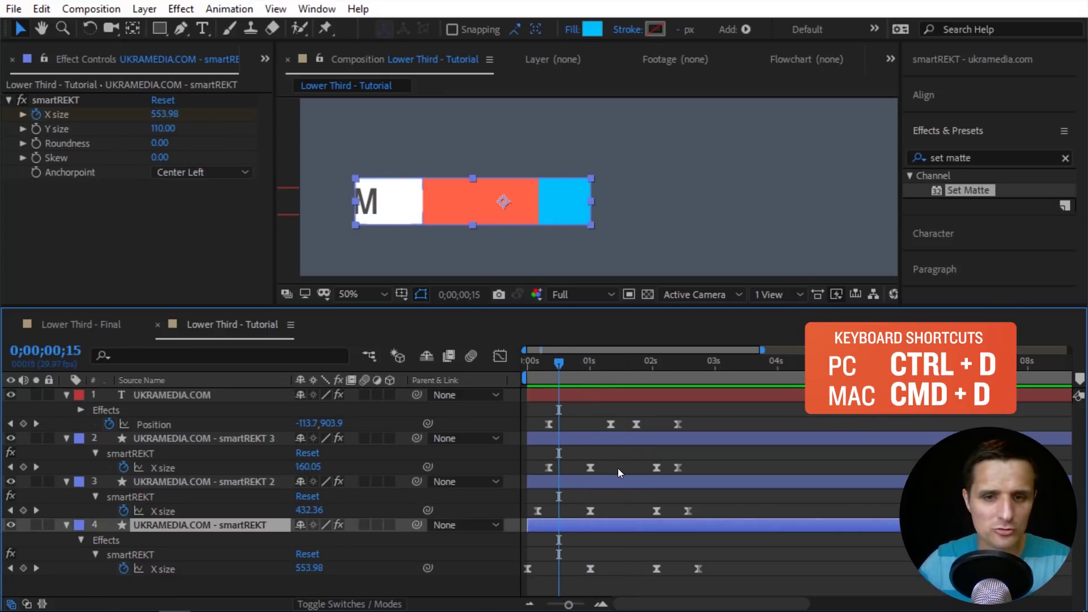
{"action": "key", "text": "ctrl+d"}
{"action": "left_click_drag", "start_coordinate": [290, 525], "coordinate": [262, 425]}
{"action": "left_click", "coordinate": [79, 438]}
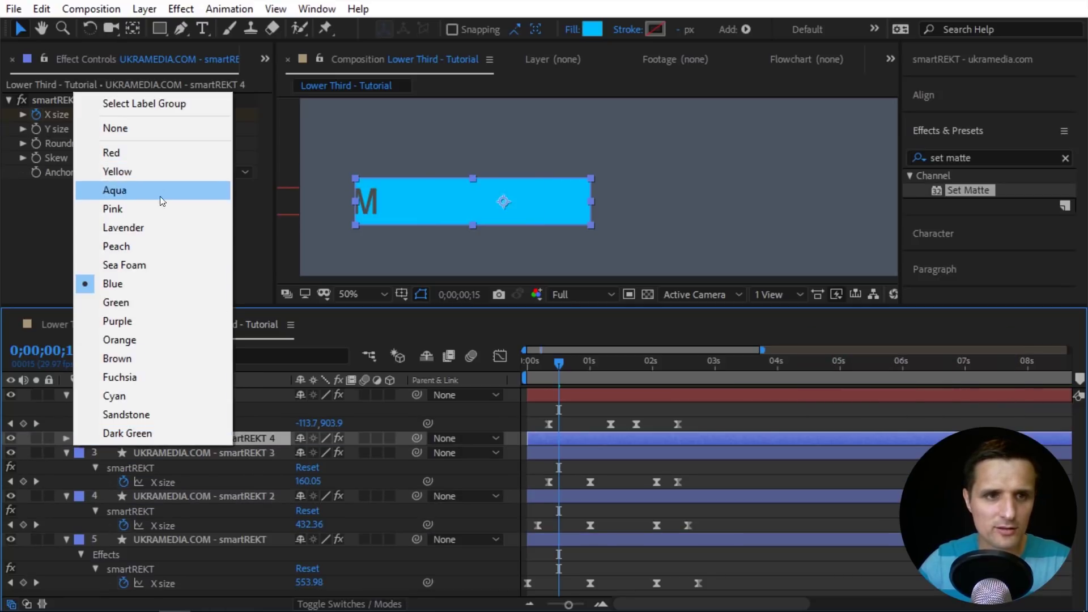
{"action": "left_click", "coordinate": [161, 173]}
Change the yellow-labelled smartREKT 4 rectangle's fill colour to FF6347, hiding the layer while editing and showing it again
{"action": "mouse_move", "coordinate": [580, 355]}
{"action": "left_mouse_down"}
{"action": "mouse_move", "coordinate": [589, 365]}
{"action": "mouse_move", "coordinate": [551, 367]}
{"action": "mouse_move", "coordinate": [573, 366]}
{"action": "left_mouse_up"}
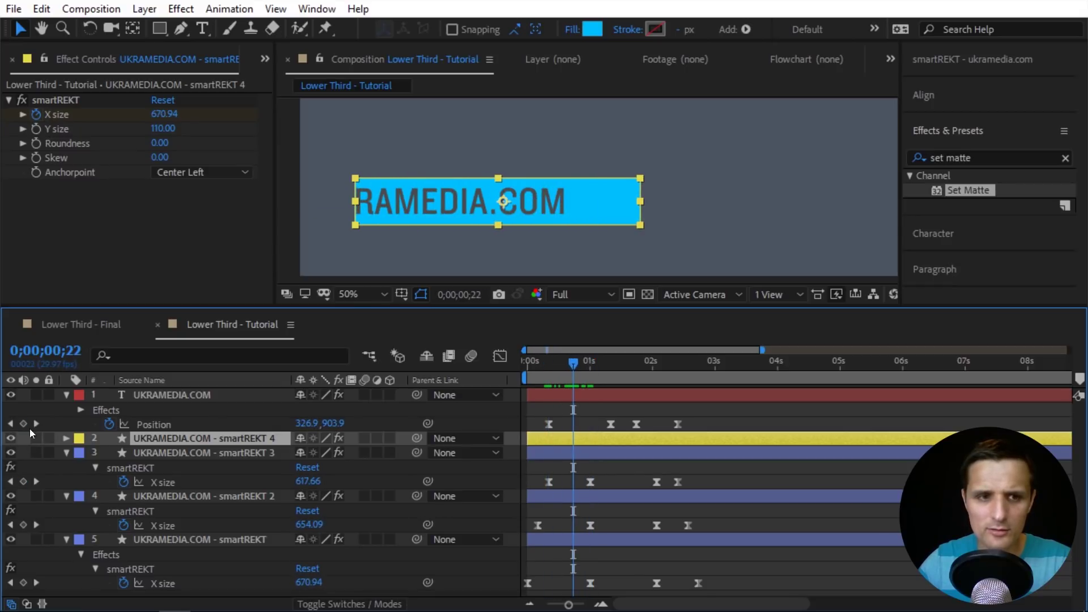
{"action": "left_click", "coordinate": [131, 325]}
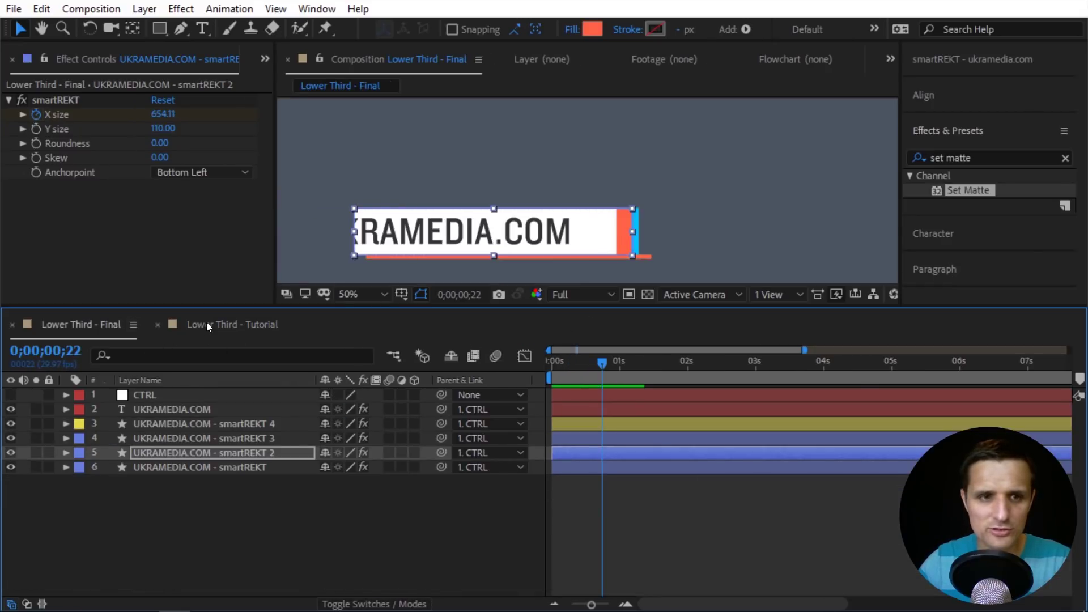
{"action": "left_click", "coordinate": [206, 324]}
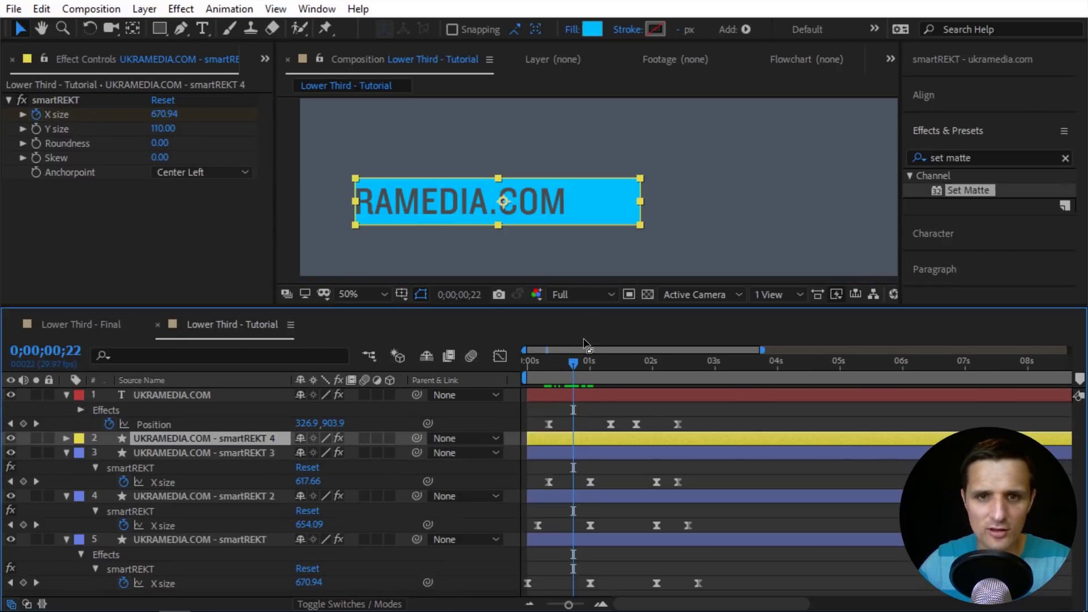
{"action": "left_click", "coordinate": [10, 438]}
{"action": "left_click", "coordinate": [593, 30]}
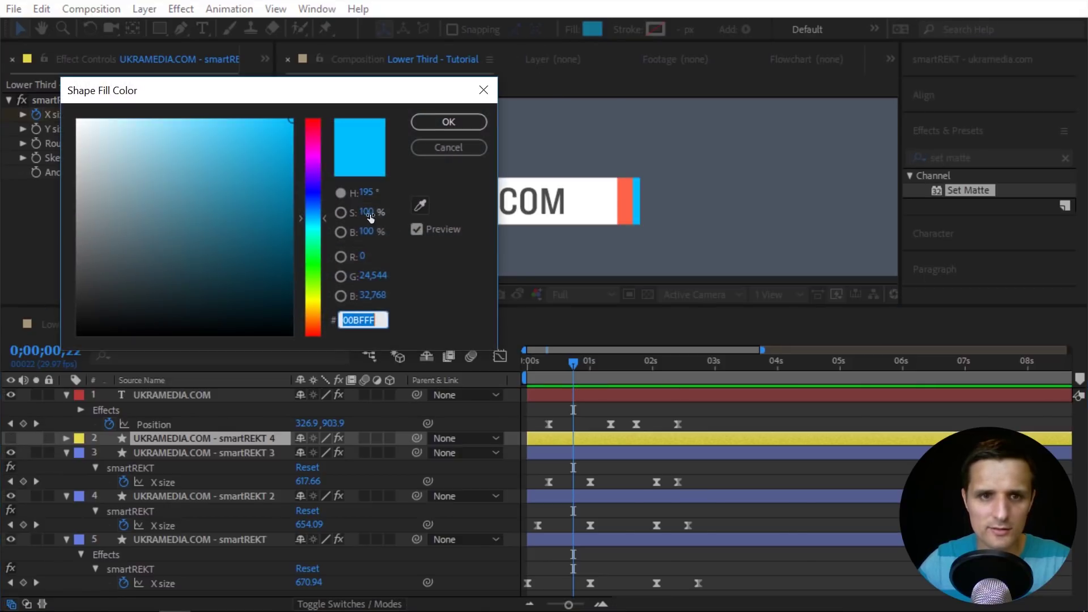
{"action": "type", "text": "FF6347"}
{"action": "key", "text": "Tab"}
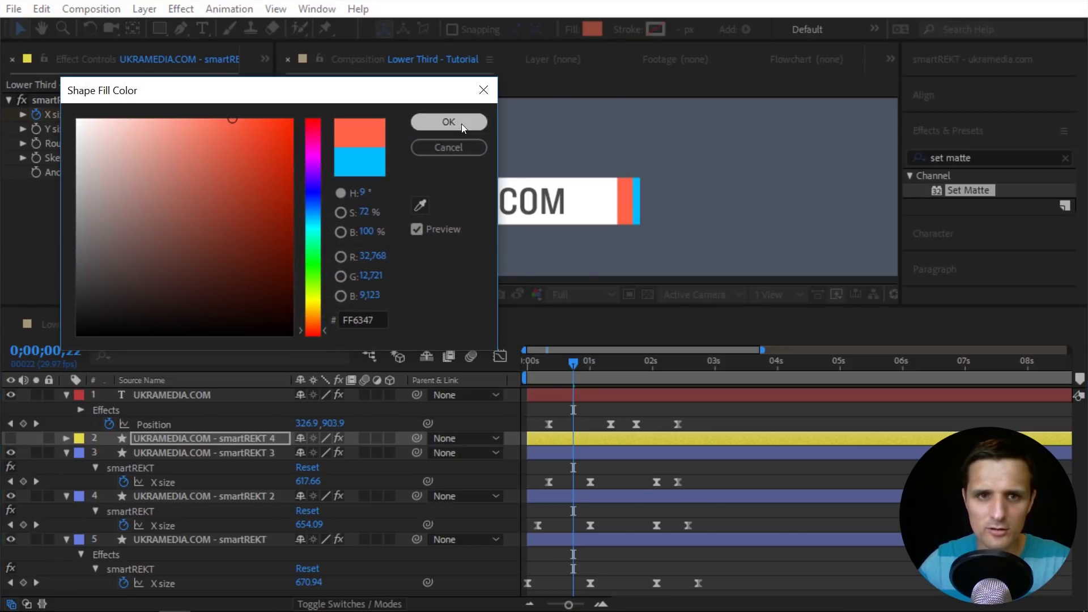
{"action": "left_click", "coordinate": [448, 122]}
{"action": "left_click", "coordinate": [10, 438]}
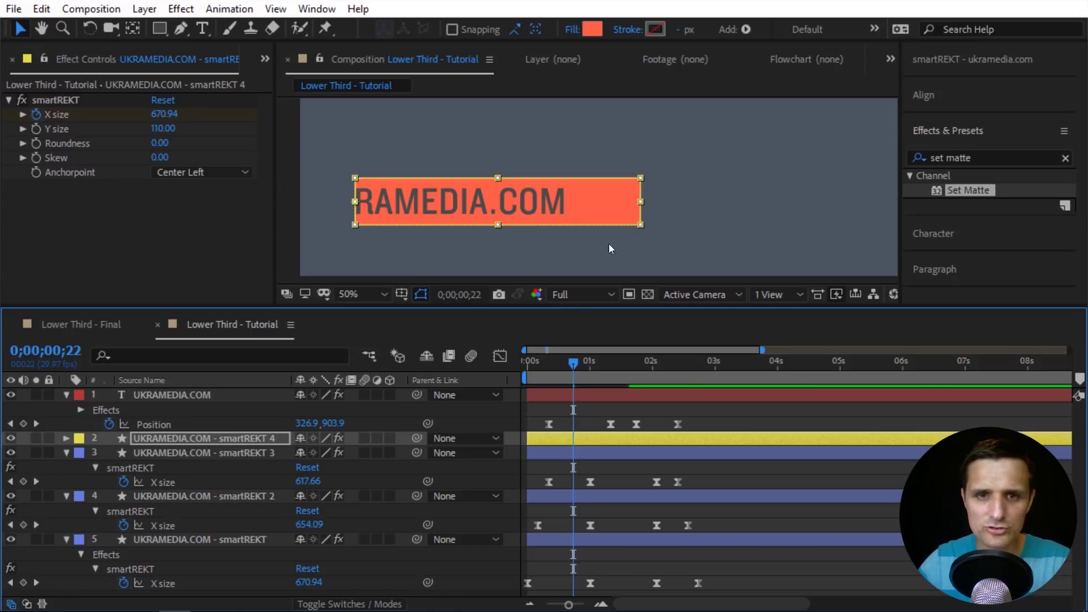
Set smartREKT 4's Y size to 10 and scrub the timeline to check the thin line's movement
{"action": "left_click_drag", "start_coordinate": [574, 363], "coordinate": [554, 363]}
{"action": "left_click_drag", "start_coordinate": [582, 375], "coordinate": [621, 369]}
{"action": "left_click", "coordinate": [621, 367]}
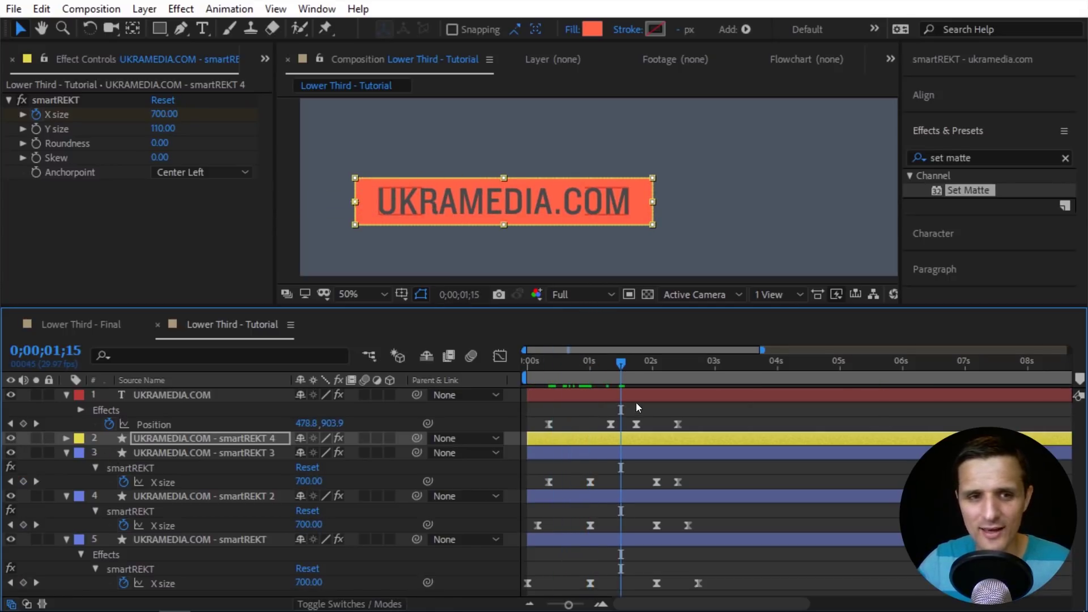
{"action": "left_click", "coordinate": [627, 440]}
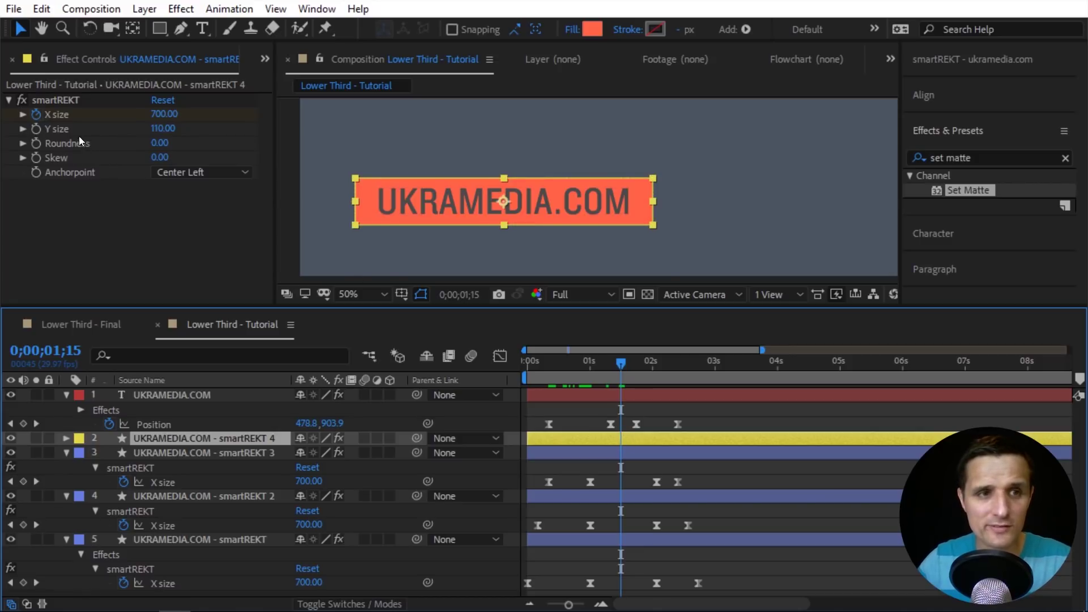
{"action": "left_click", "coordinate": [161, 130]}
{"action": "type", "text": "10"}
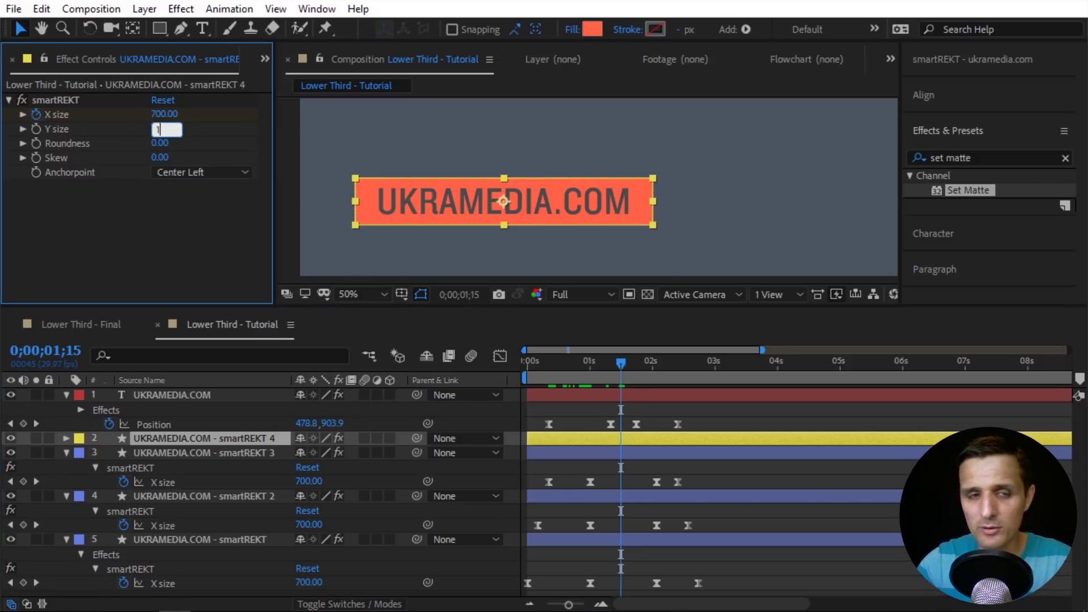
{"action": "key", "text": "Return"}
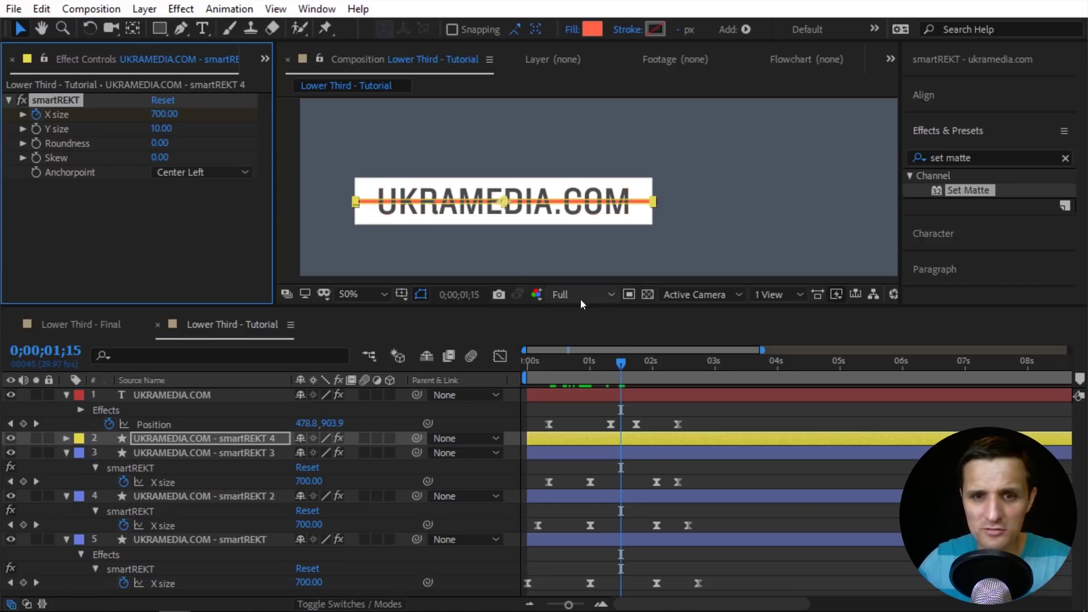
{"action": "left_click", "coordinate": [548, 366]}
{"action": "left_click_drag", "start_coordinate": [546, 366], "coordinate": [628, 367]}
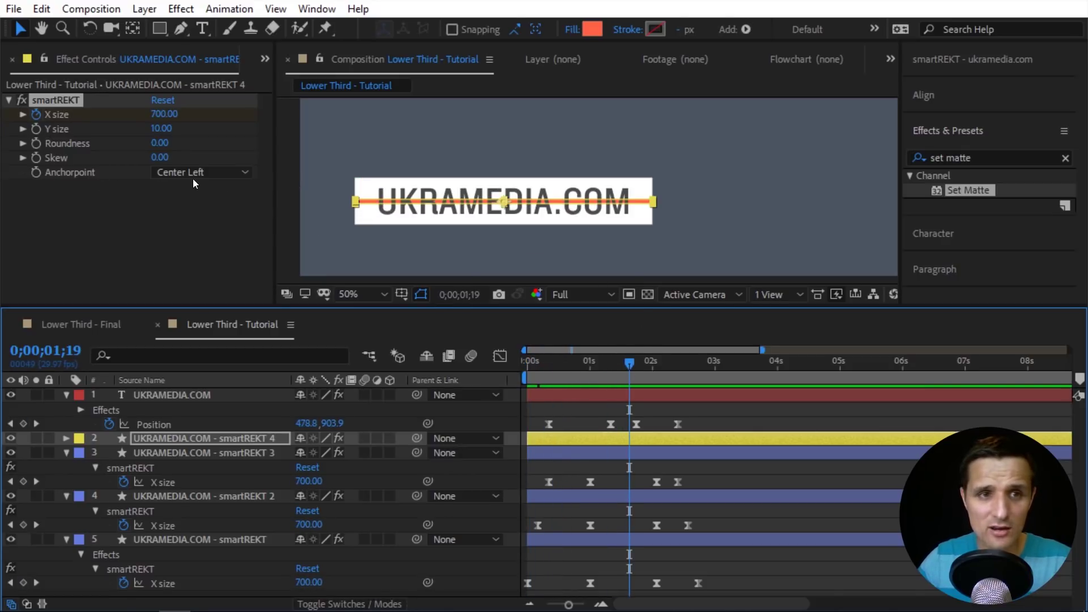
Set smartREKT 4's Anchorpoint to Center Right and scrub through the line's growth
{"action": "left_click", "coordinate": [222, 173]}
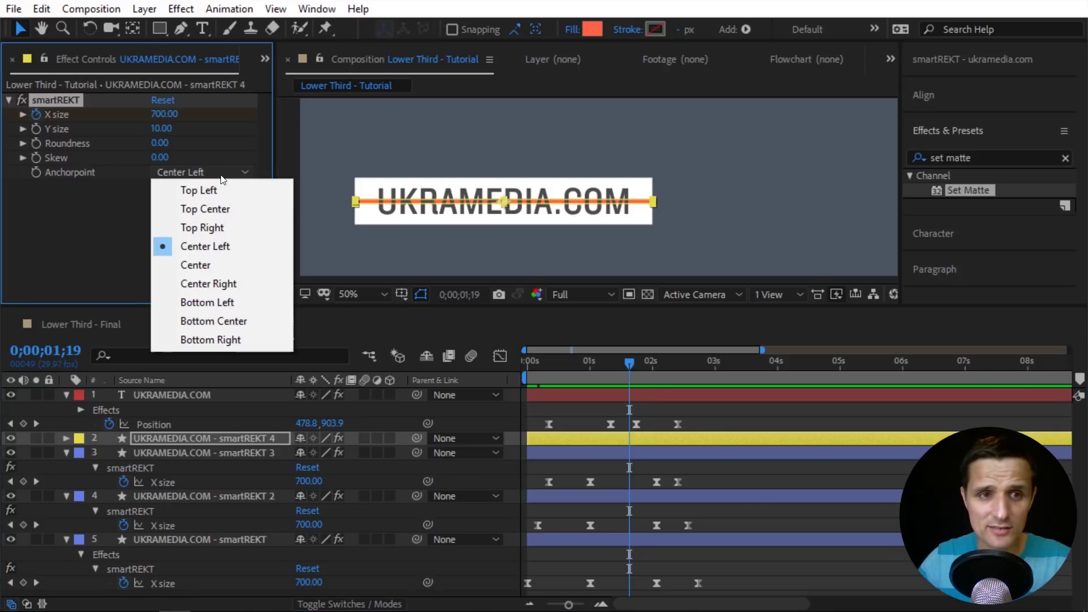
{"action": "left_click", "coordinate": [232, 283]}
{"action": "left_click_drag", "start_coordinate": [624, 363], "coordinate": [541, 389]}
{"action": "left_click_drag", "start_coordinate": [619, 368], "coordinate": [623, 368]}
{"action": "mouse_move", "coordinate": [625, 432]}
{"action": "left_mouse_down"}
{"action": "mouse_move", "coordinate": [602, 429]}
{"action": "mouse_move", "coordinate": [623, 430]}
{"action": "left_mouse_up"}
{"action": "left_click", "coordinate": [580, 419]}
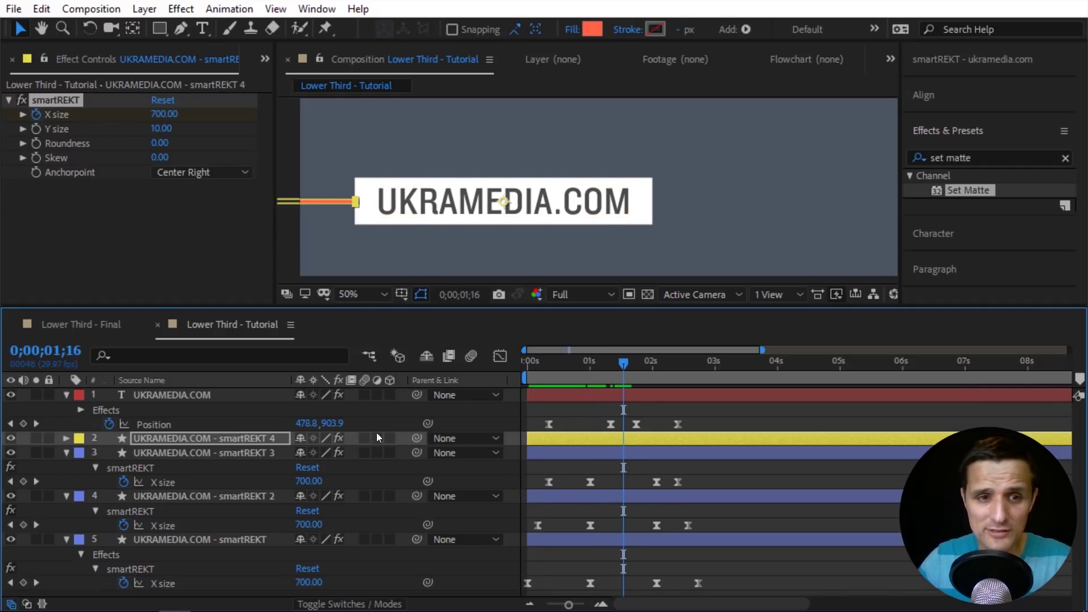
Center the anchor point of the smartREKT 4 layer on its thin line
{"action": "left_click", "coordinate": [275, 438]}
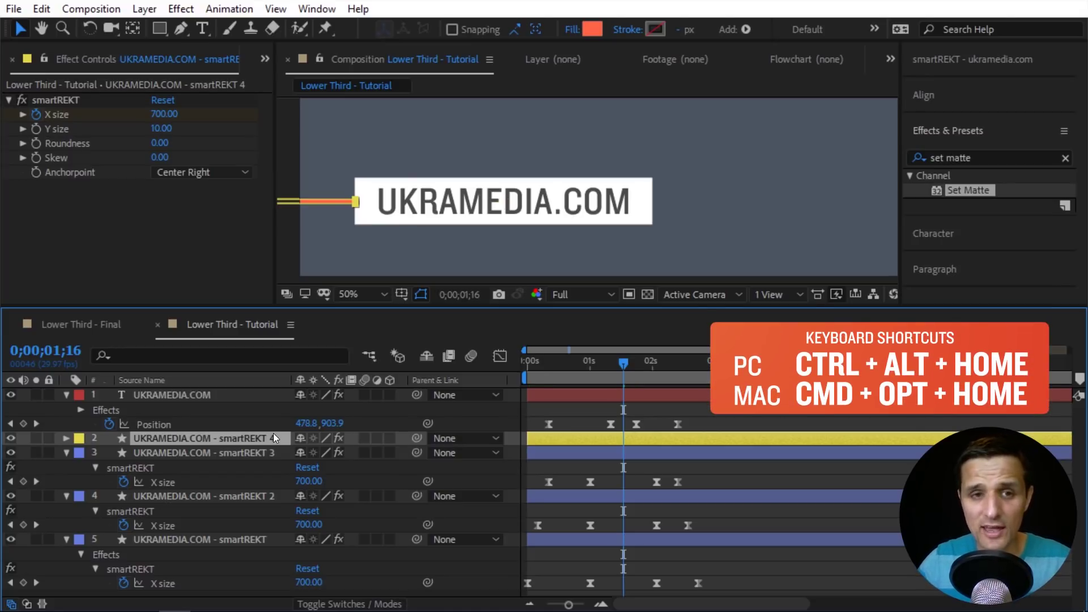
{"action": "key", "text": "comma"}
{"action": "key", "text": "ctrl+alt+Home"}
{"action": "key", "text": "period"}
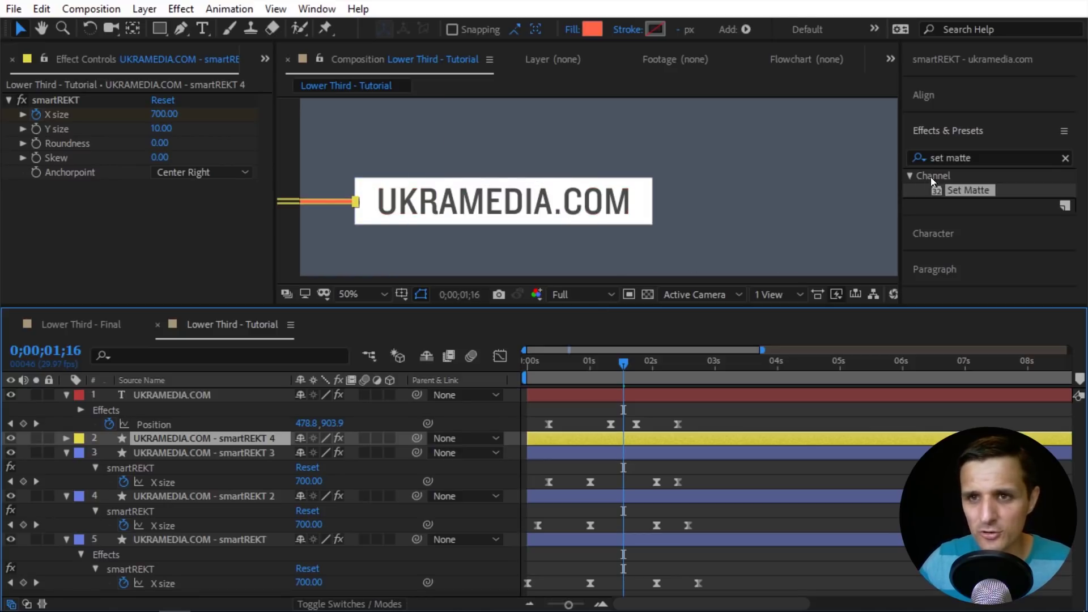
Read the smartREKT script's help on centering anchor points and shift-parenting, and park the playhead at 0;00;01;15
{"action": "left_click", "coordinate": [1008, 66]}
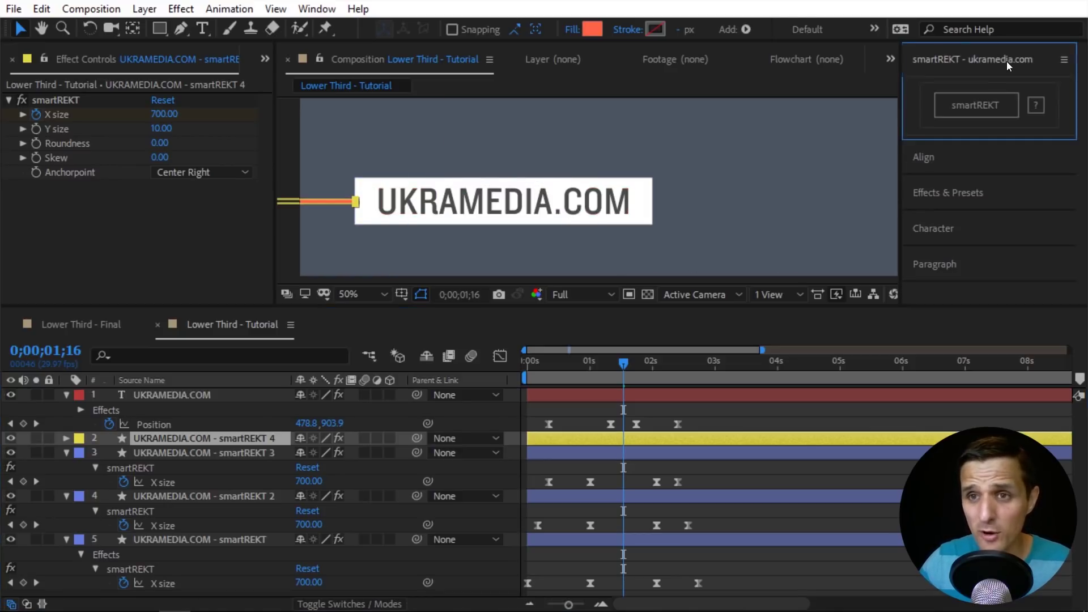
{"action": "left_click", "coordinate": [1037, 106]}
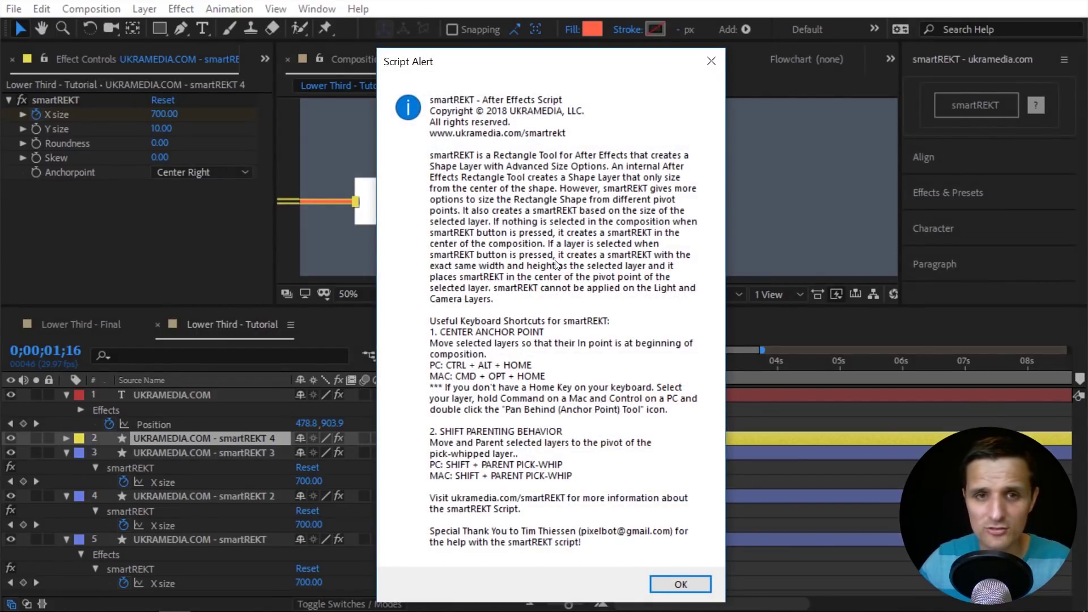
{"action": "left_click", "coordinate": [679, 585]}
{"action": "mouse_move", "coordinate": [623, 363]}
{"action": "left_mouse_down"}
{"action": "mouse_move", "coordinate": [610, 362]}
{"action": "mouse_move", "coordinate": [621, 363]}
{"action": "left_mouse_up"}
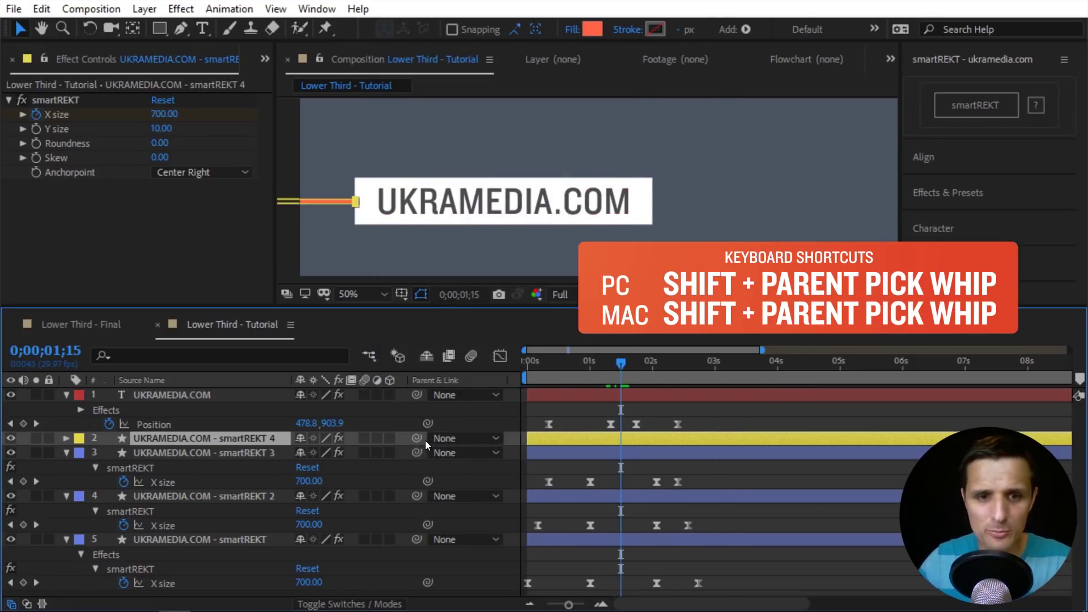
Snap smartREKT 4 to smartREKT 3's position through temporary parenting, with its parent reset to None, and preview the animation
{"action": "left_click_drag", "start_coordinate": [417, 440], "coordinate": [247, 453]}
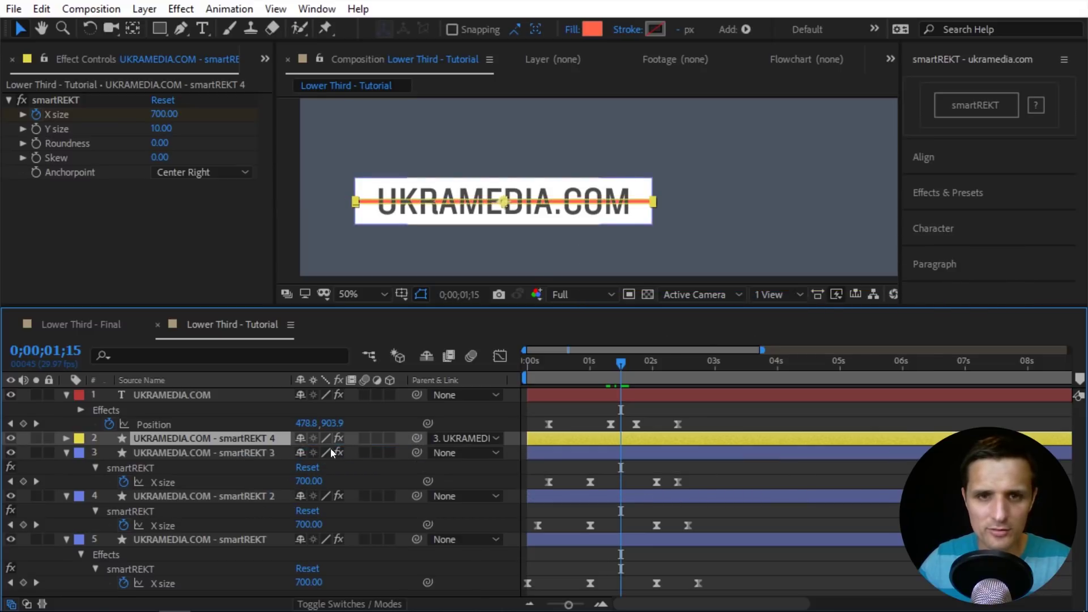
{"action": "key", "text": "Page_Up"}
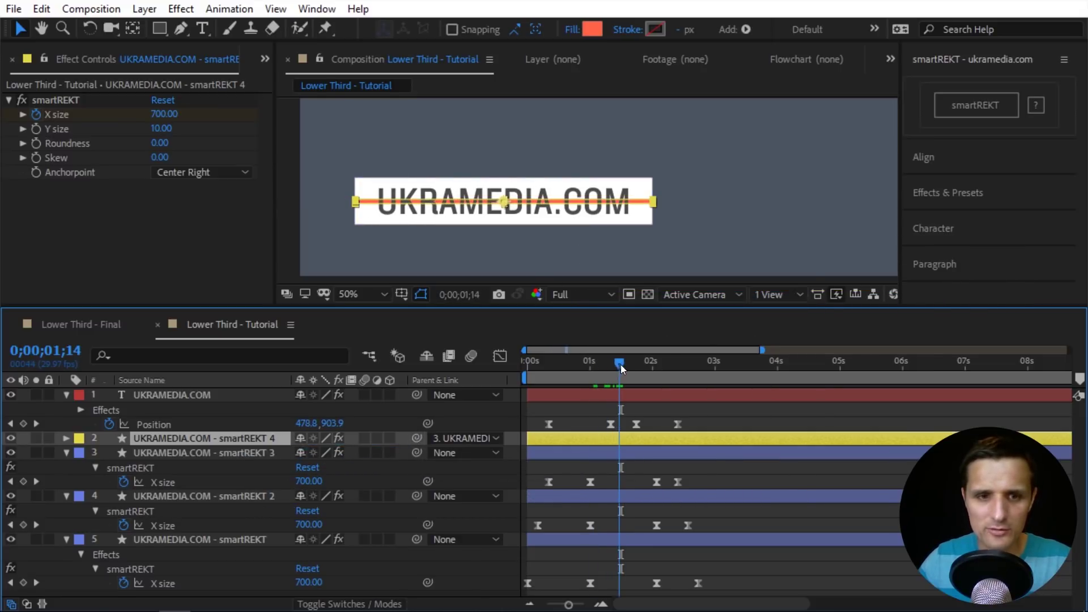
{"action": "left_click", "coordinate": [474, 437]}
{"action": "left_click", "coordinate": [492, 455]}
{"action": "left_click_drag", "start_coordinate": [619, 363], "coordinate": [527, 368]}
{"action": "key", "text": "space"}
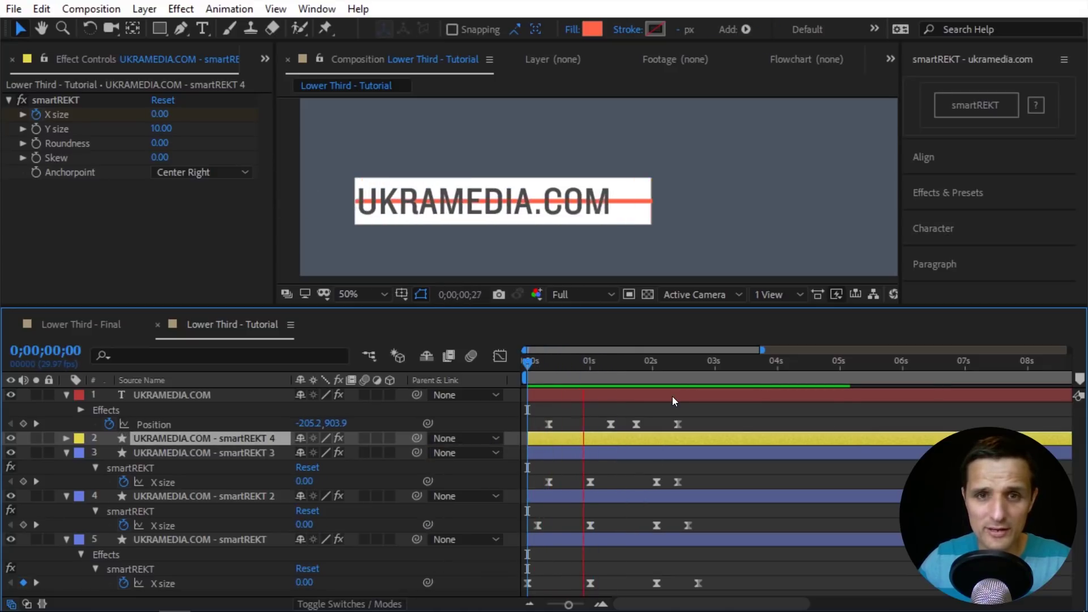
At 0;00;01;15, set the smartREKT 4 layer's Y position to 958.9
{"action": "left_click_drag", "start_coordinate": [651, 363], "coordinate": [621, 369]}
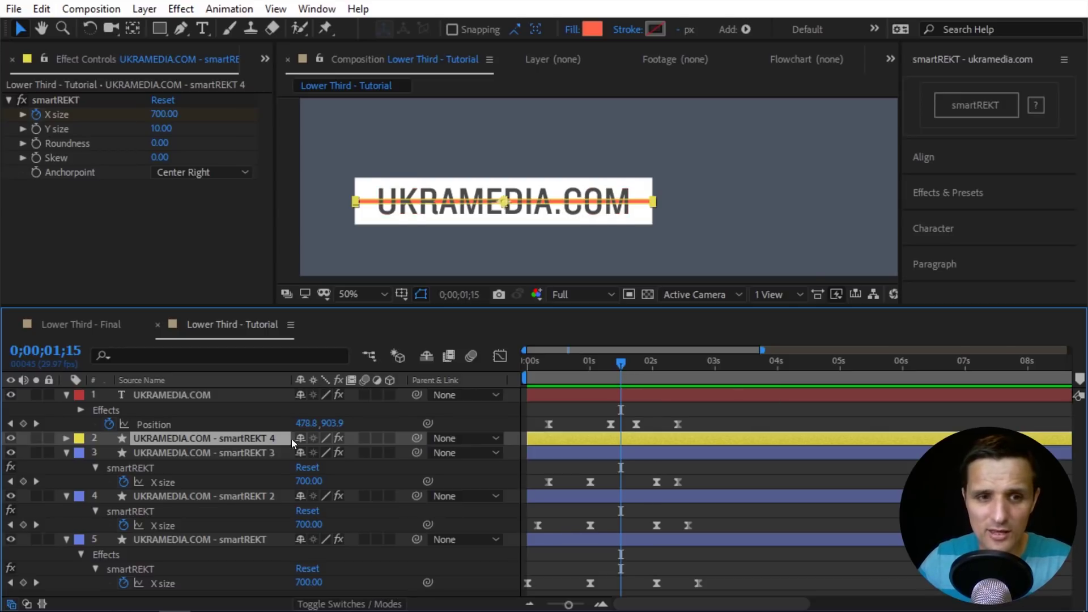
{"action": "key", "text": "p"}
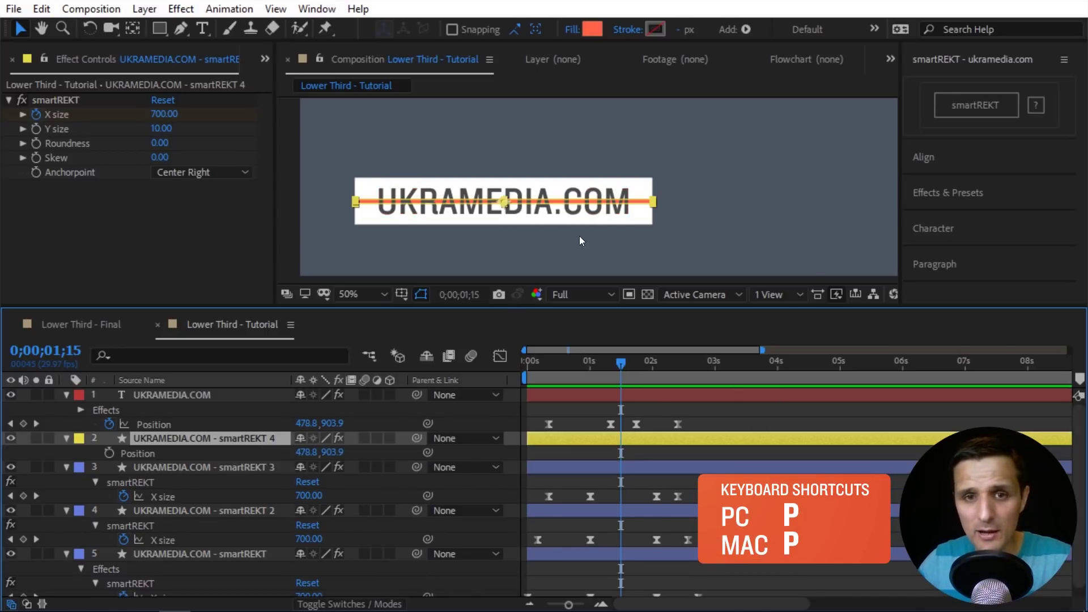
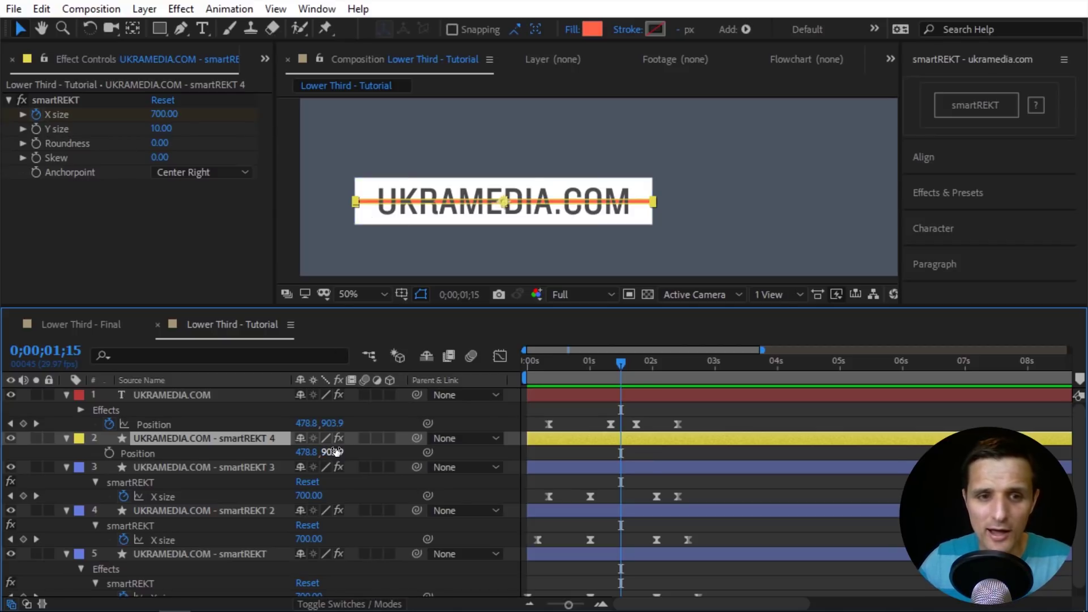
{"action": "left_click", "coordinate": [340, 452]}
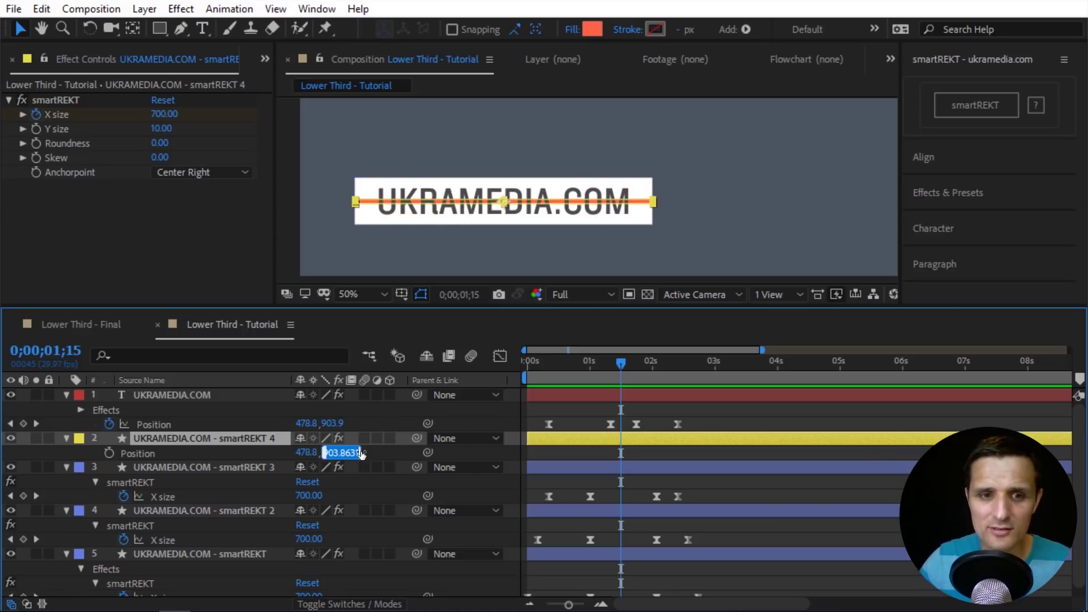
{"action": "left_click", "coordinate": [356, 452]}
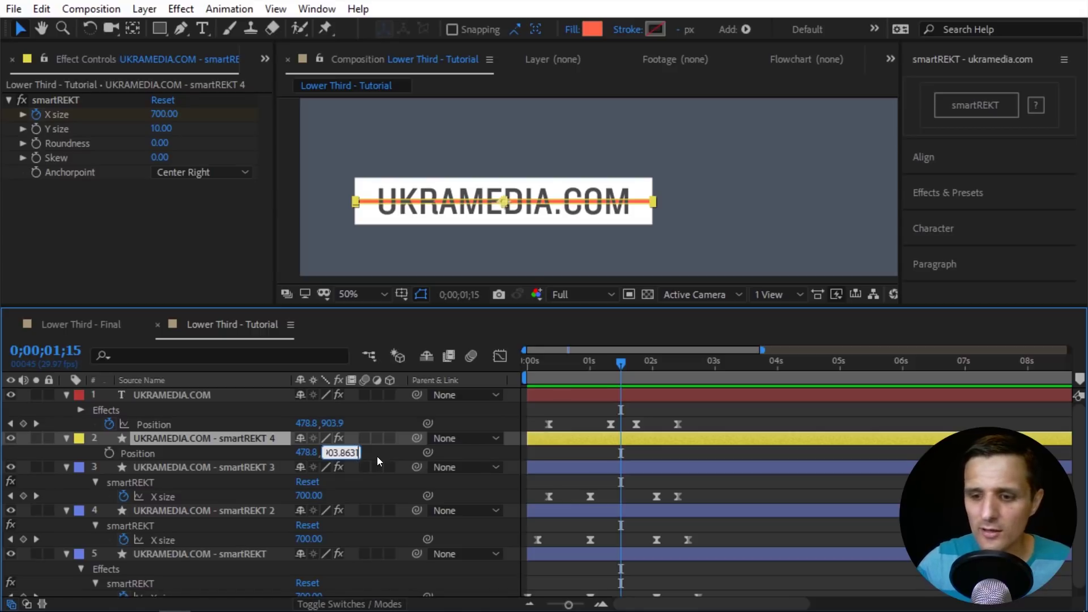
{"action": "key", "text": "BackSpace"}
{"action": "key", "text": "BackSpace"}
{"action": "key", "text": "BackSpace"}
{"action": "key", "text": "BackSpace"}
{"action": "key", "text": "BackSpace"}
{"action": "key", "text": "BackSpace"}
{"action": "key", "text": "BackSpace"}
{"action": "key", "text": "BackSpace"}
{"action": "type", "text": "958.9"}
{"action": "key", "text": "Return"}
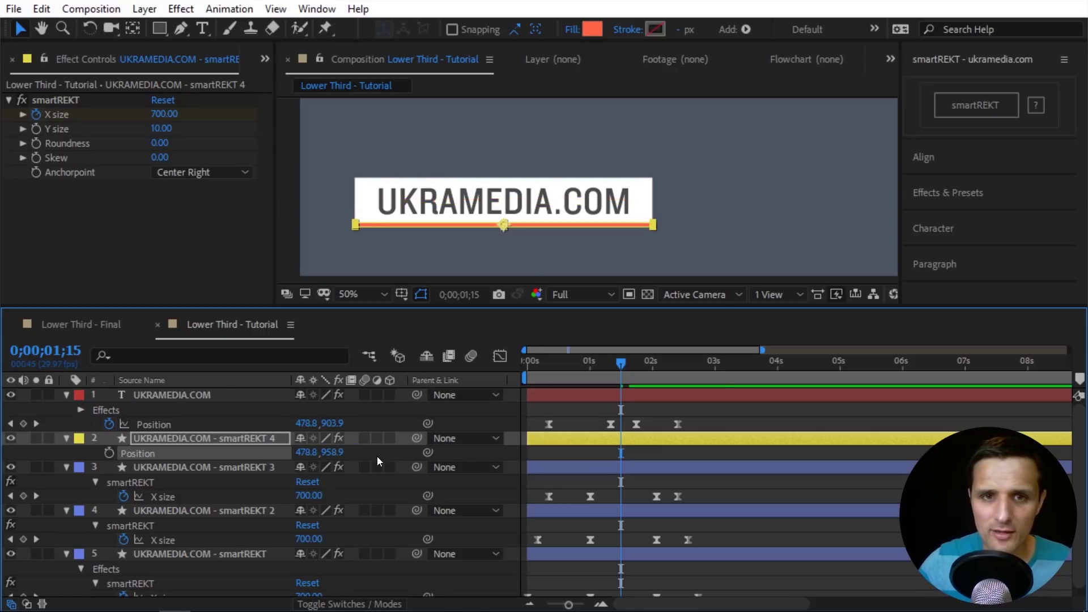
At 0;00;00;16, inspect the line against the rectangles' lower edge and add 5 to smartREKT 4's Y position
{"action": "left_click_drag", "start_coordinate": [622, 364], "coordinate": [561, 363]}
{"action": "scroll", "coordinate": [589, 237], "scroll_direction": "up", "scroll_amount": 2}
{"action": "left_click_drag", "start_coordinate": [414, 223], "coordinate": [646, 203]}
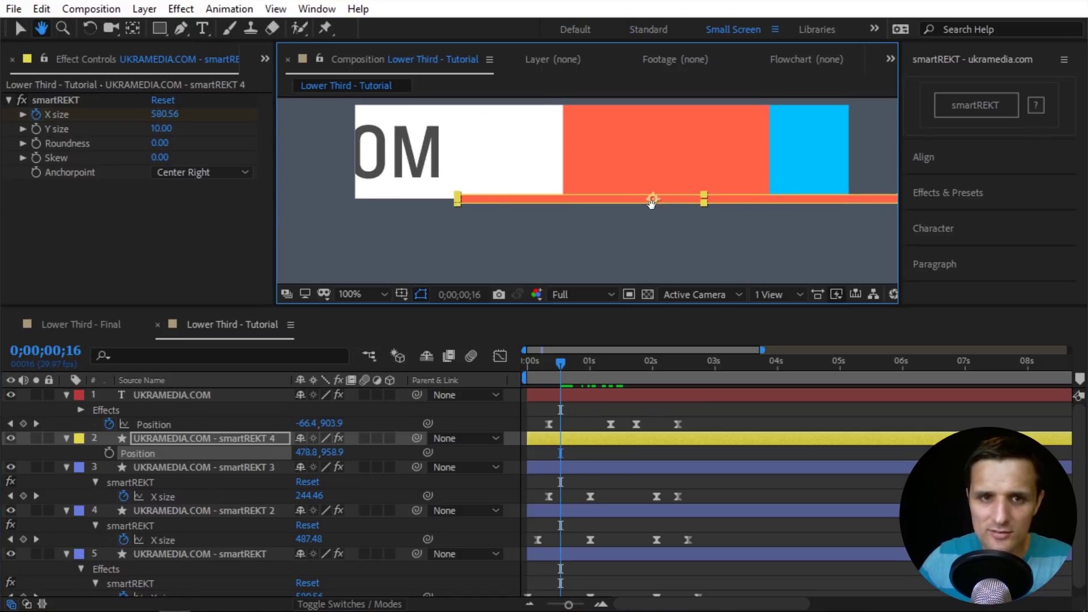
{"action": "scroll", "coordinate": [448, 203], "scroll_direction": "up", "scroll_amount": 2}
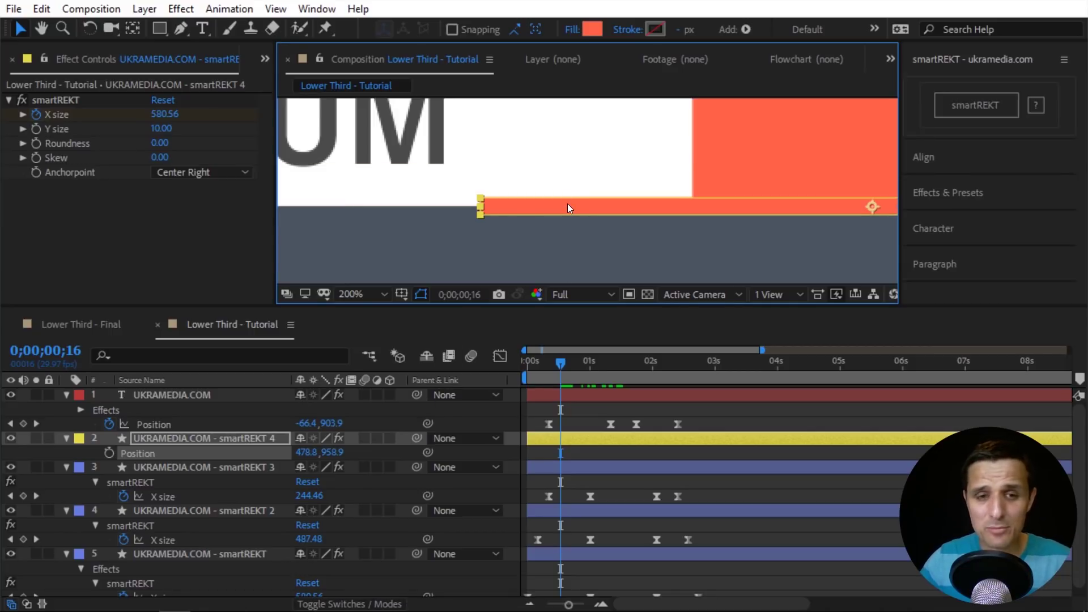
{"action": "left_click", "coordinate": [334, 452]}
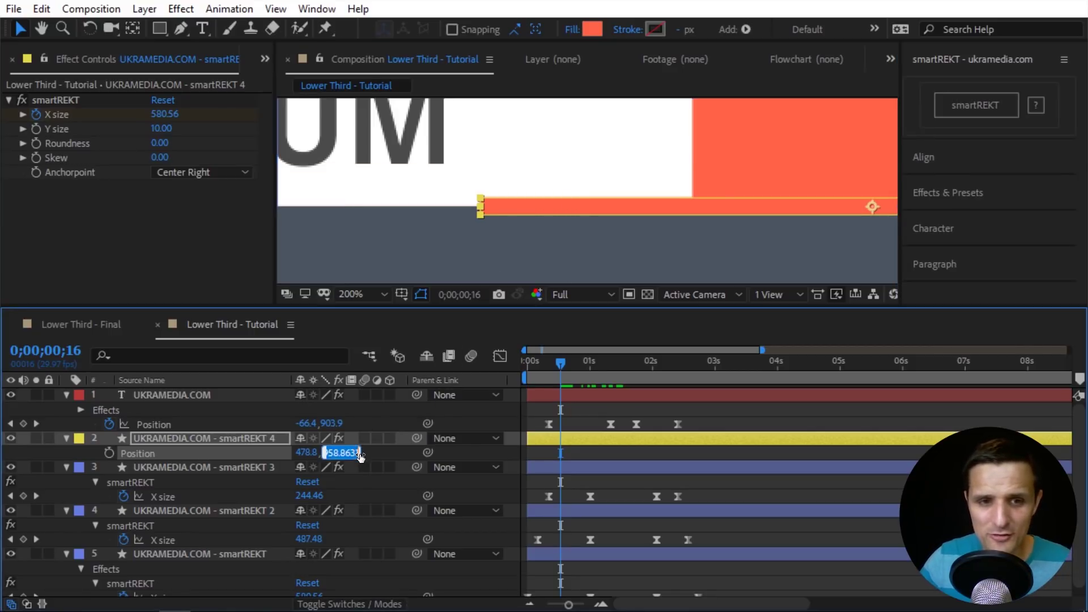
{"action": "key", "text": "Right"}
{"action": "type", "text": "+5"}
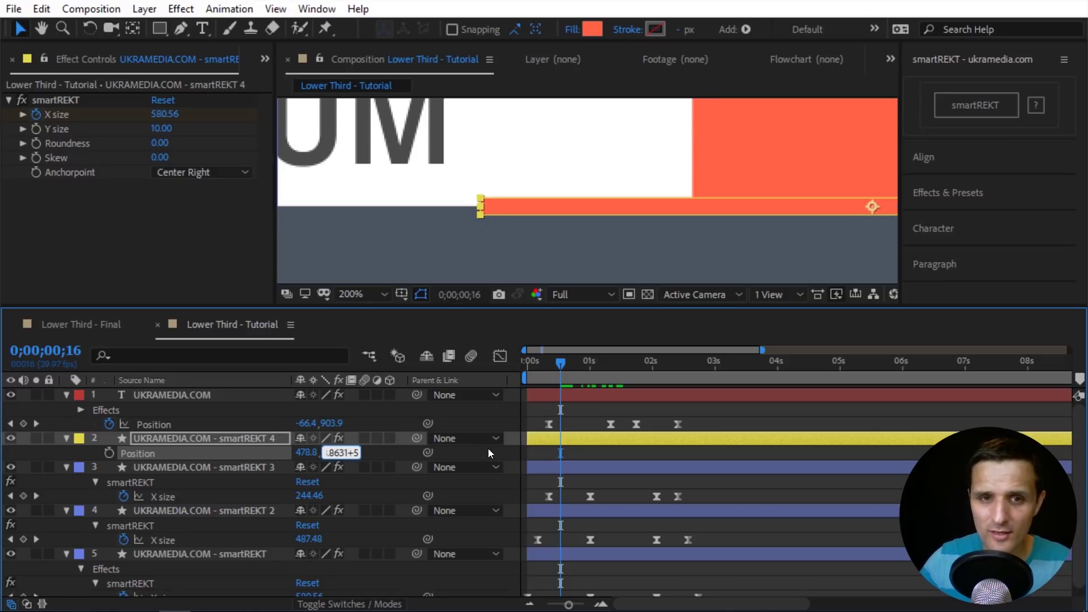
{"action": "key", "text": "Return"}
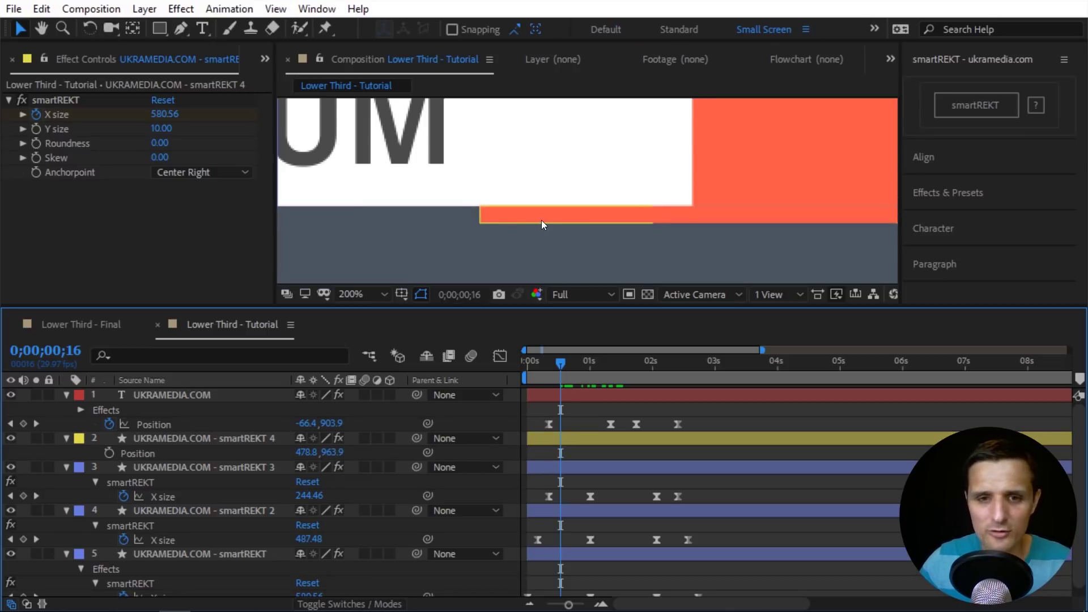
Play the animation from the start to check the thin line below the colored rectangles
{"action": "scroll", "coordinate": [538, 217], "scroll_direction": "down", "scroll_amount": 4}
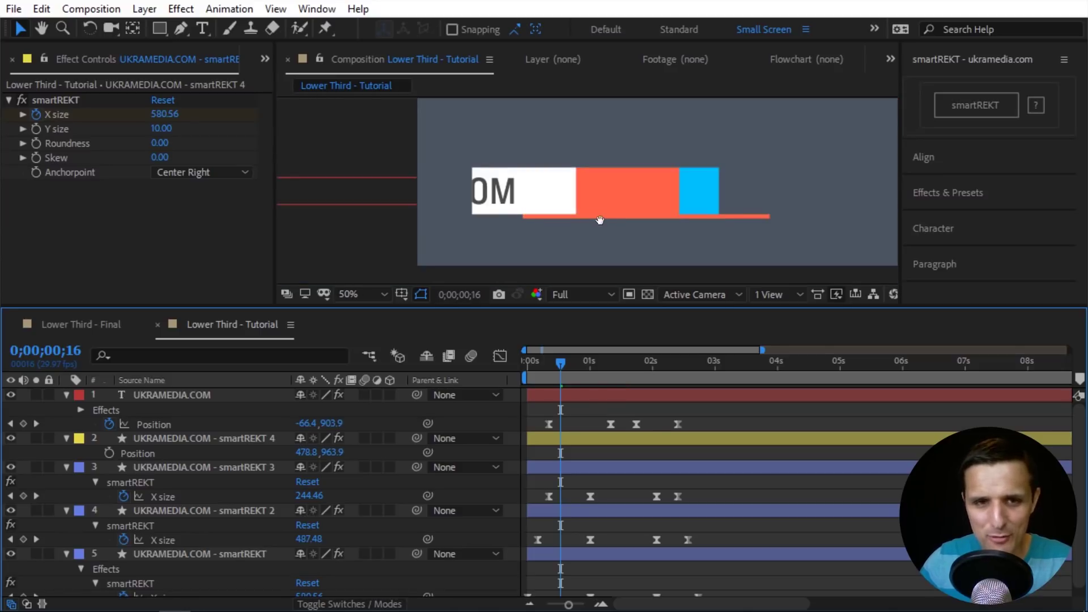
{"action": "left_click_drag", "start_coordinate": [600, 220], "coordinate": [487, 230]}
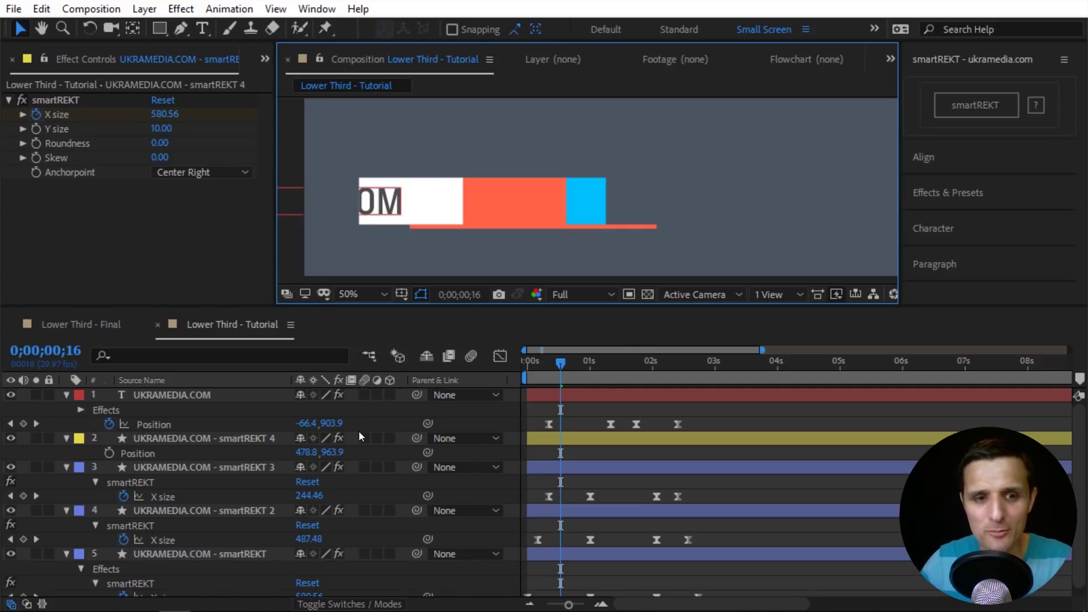
{"action": "left_click", "coordinate": [573, 380]}
{"action": "key", "text": "Home"}
{"action": "key", "text": "space"}
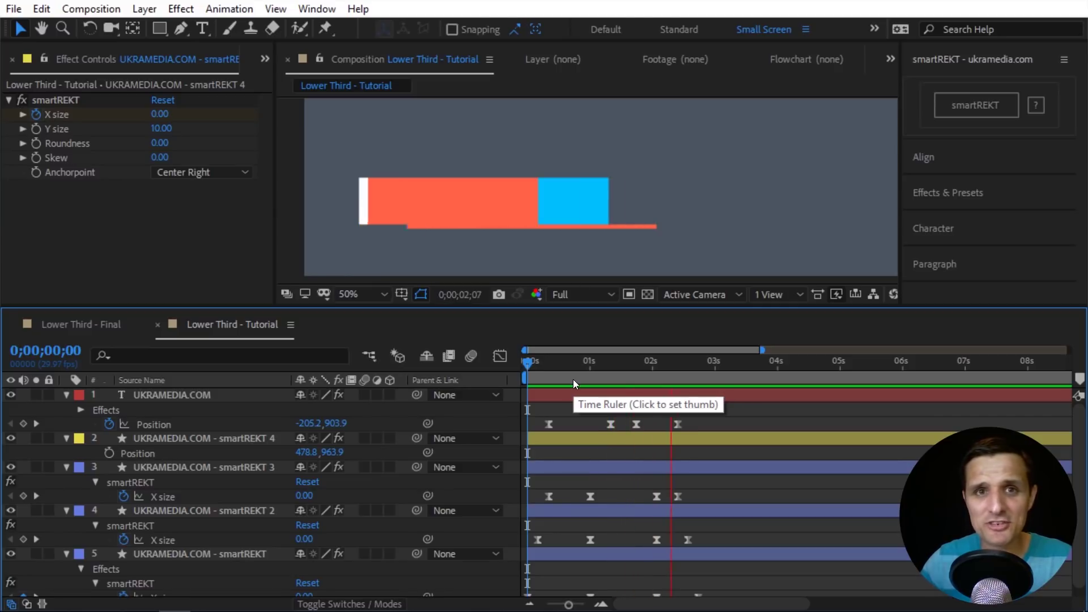
{"action": "key", "text": "space"}
{"action": "key", "text": "space"}
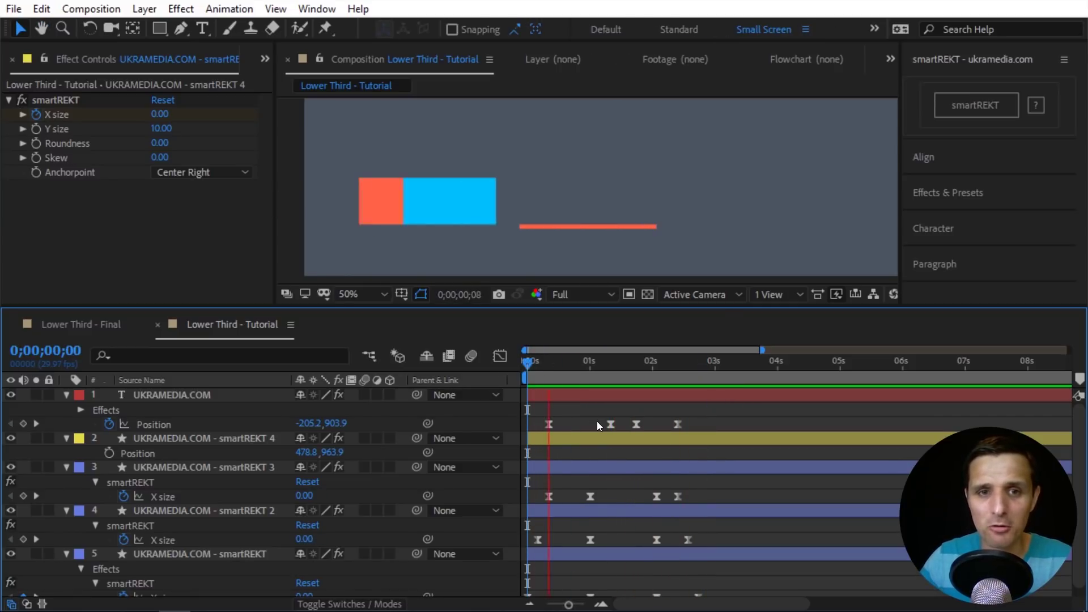
Collapse all layer properties and add a null object with the playhead at 0;00;01;16
{"action": "left_click", "coordinate": [623, 372]}
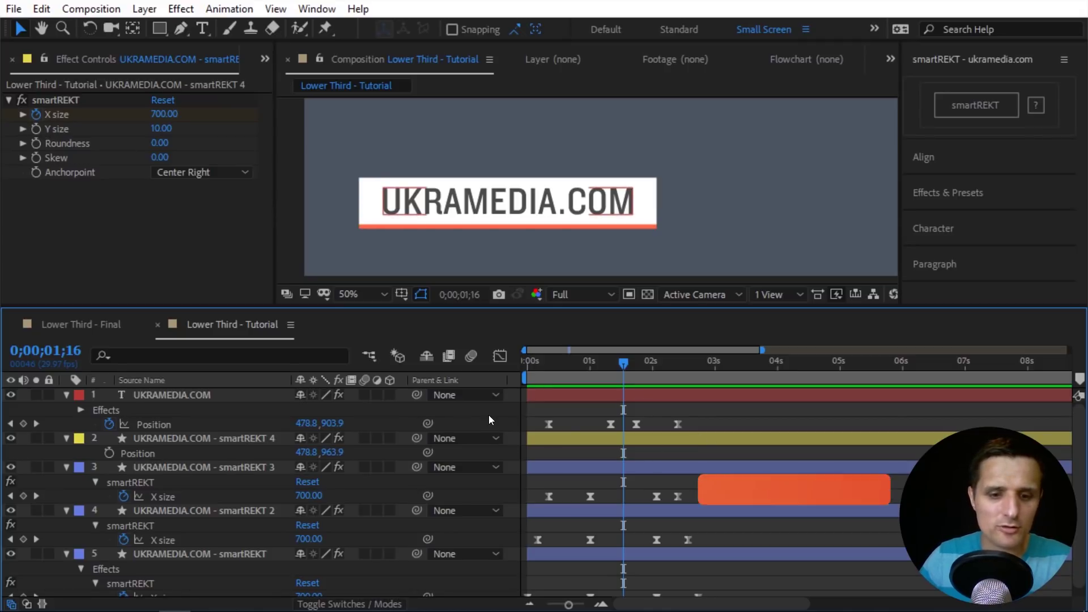
{"action": "key", "text": "u"}
{"action": "left_click", "coordinate": [457, 479]}
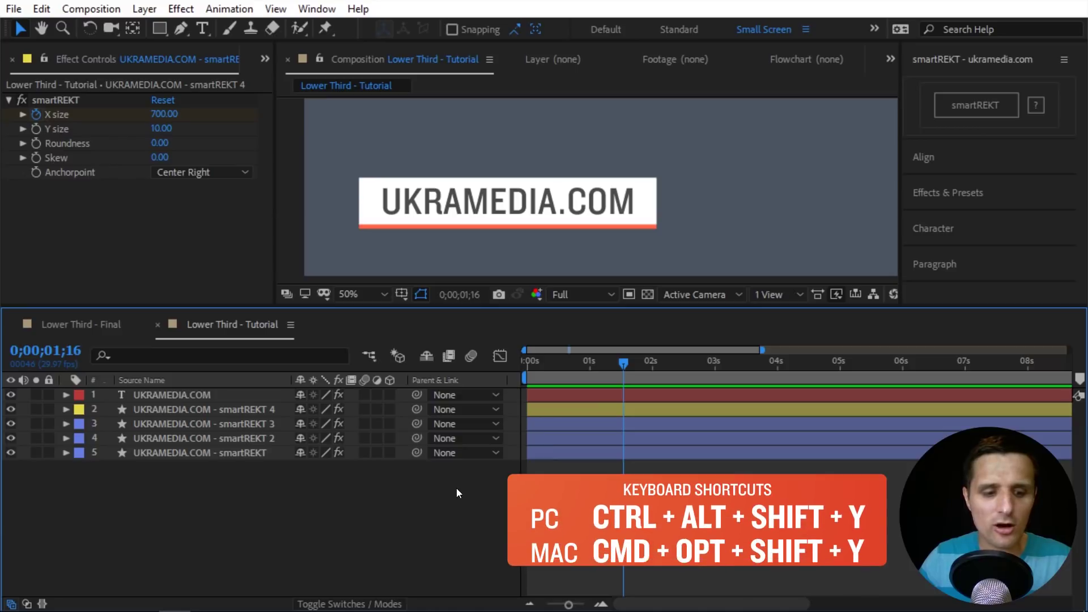
{"action": "key", "text": "ctrl+alt+shift+y"}
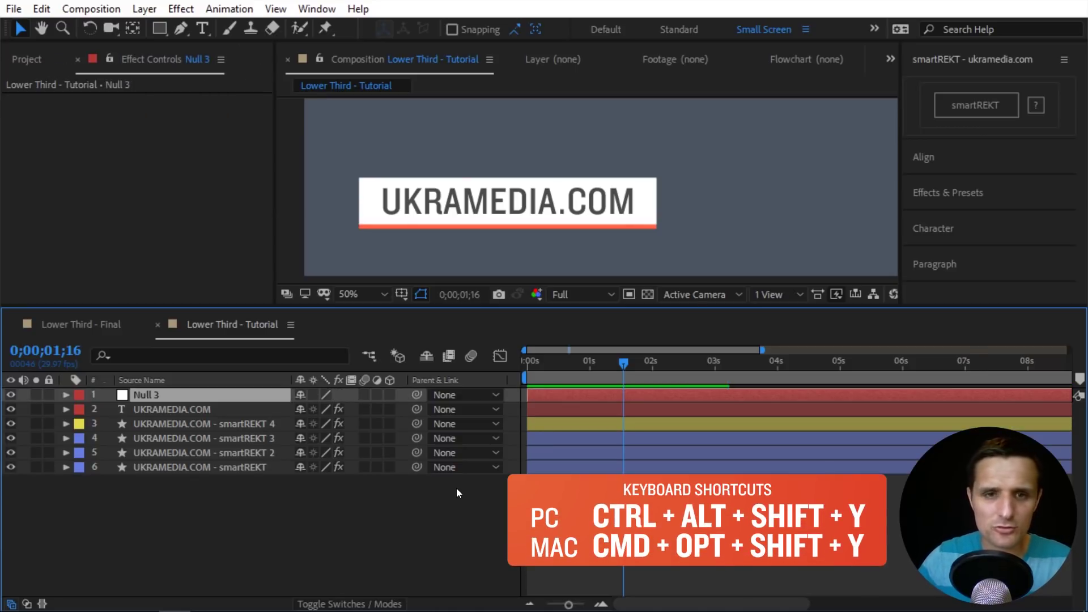
{"action": "scroll", "coordinate": [695, 121], "scroll_direction": "down", "scroll_amount": 1}
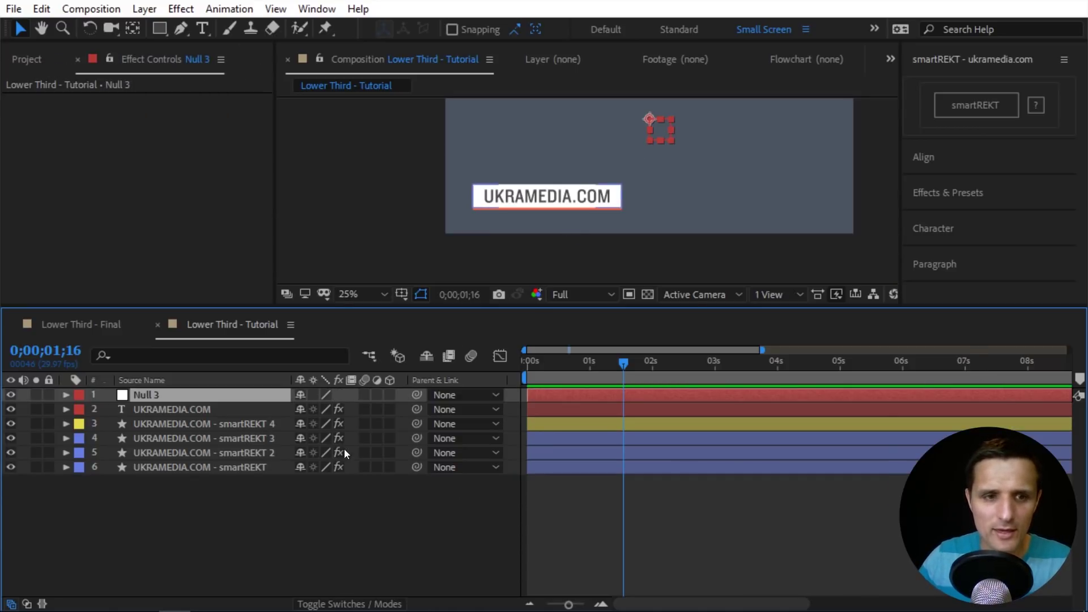
Snap the new null to the UKRAMEDIA.COM text layer's position through temporary parenting and reset its parent to None
{"action": "left_click", "coordinate": [309, 486]}
{"action": "left_click", "coordinate": [239, 399]}
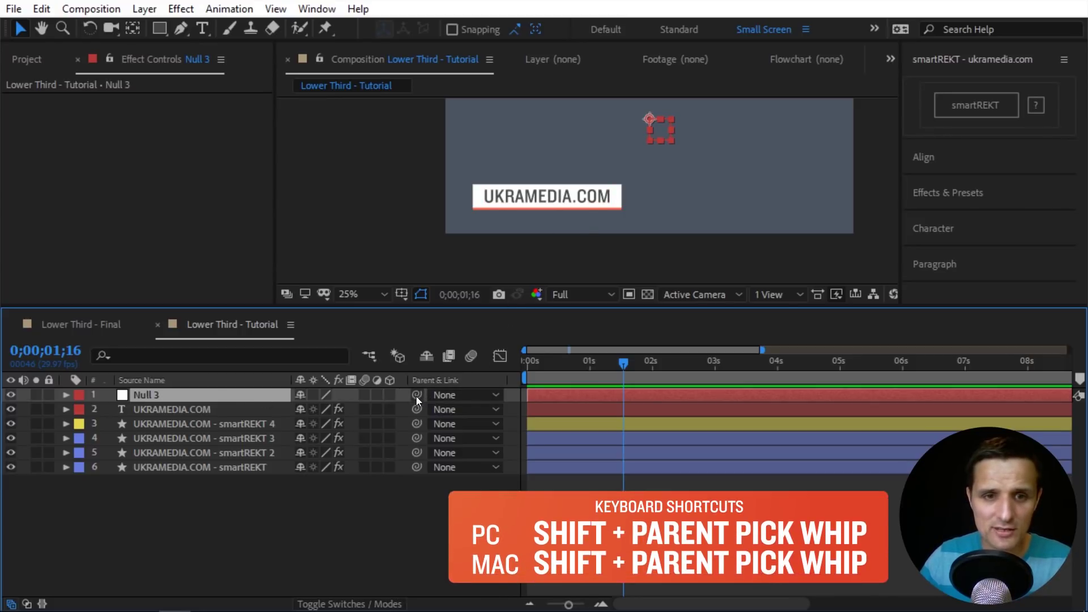
{"action": "left_click_drag", "start_coordinate": [415, 397], "coordinate": [217, 410]}
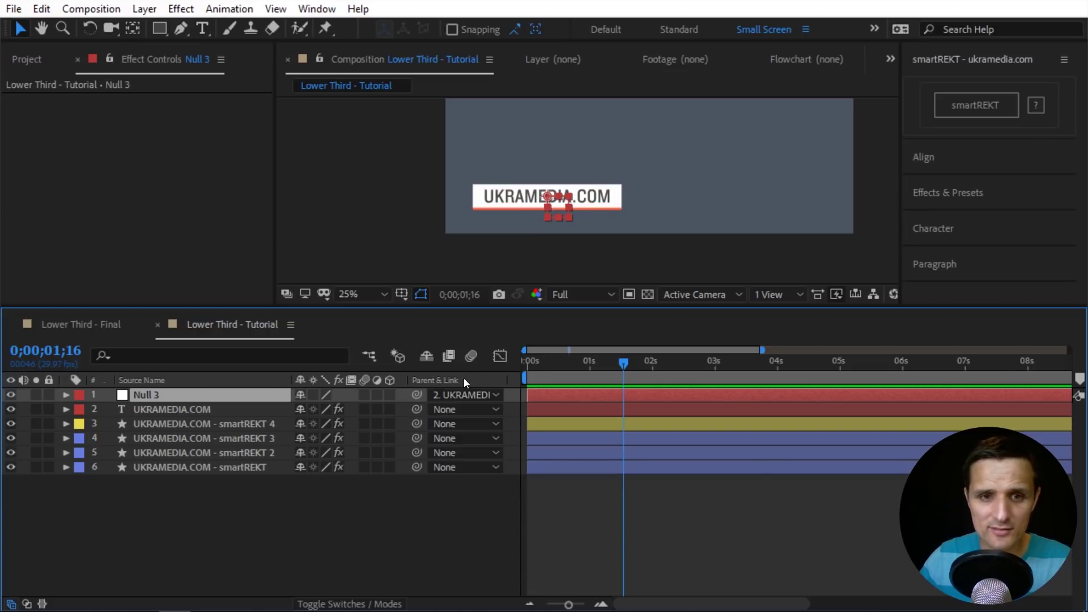
{"action": "left_click", "coordinate": [464, 393]}
{"action": "left_click", "coordinate": [486, 408]}
Parent the text layer and all four smartREKT layers to the null, and rename the null as Control
{"action": "left_click_drag", "start_coordinate": [304, 489], "coordinate": [226, 410]}
{"action": "left_click_drag", "start_coordinate": [418, 409], "coordinate": [186, 394]}
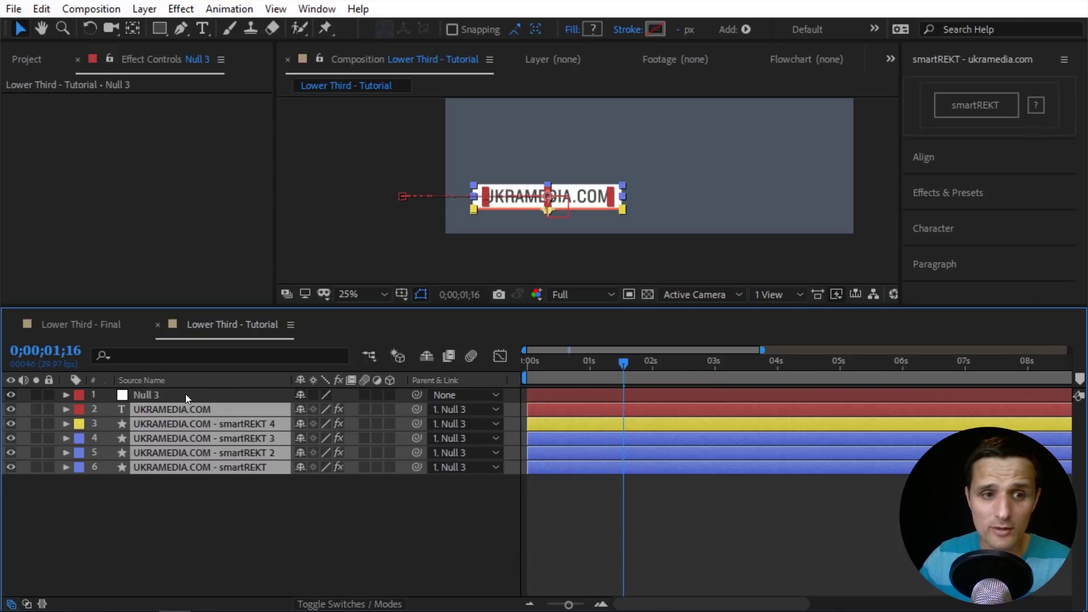
{"action": "left_click", "coordinate": [185, 394]}
{"action": "key", "text": "Return"}
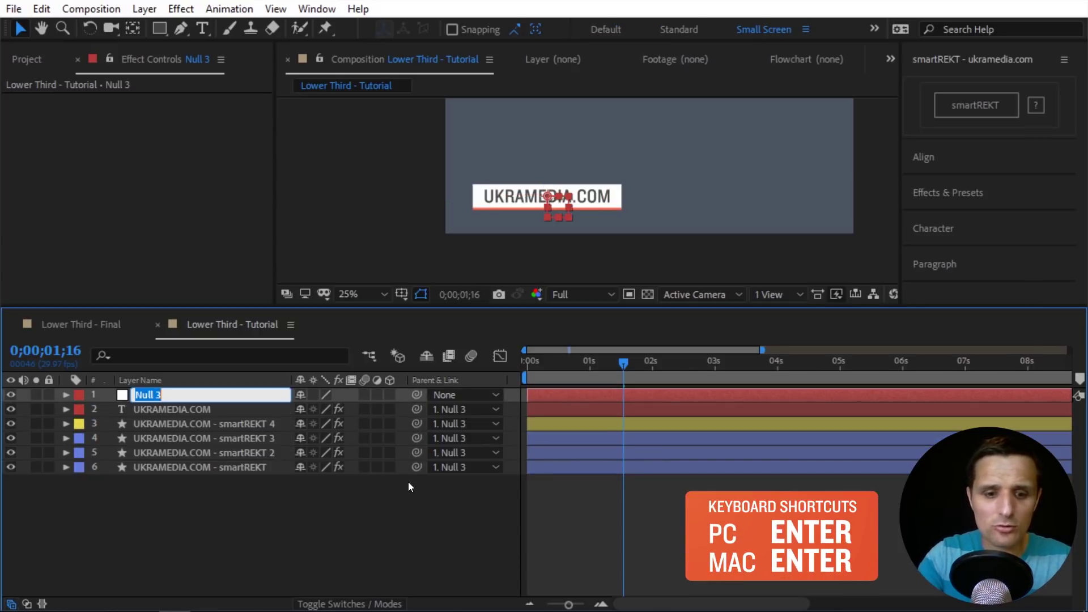
{"action": "type", "text": "Control"}
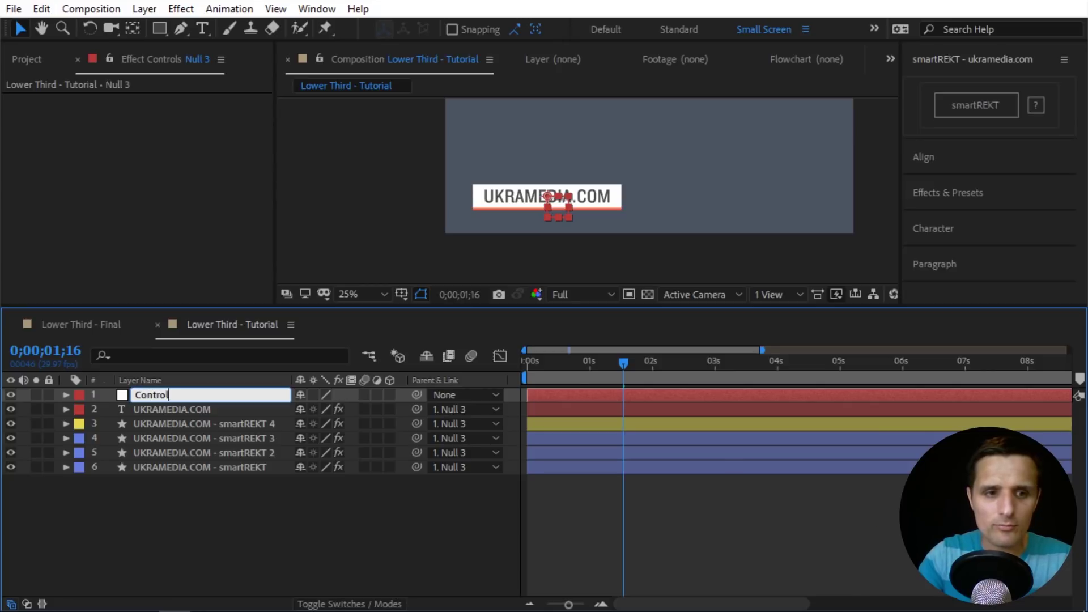
{"action": "key", "text": "Return"}
Preview the parented animation from the start and park the playhead at 0;00;01;19
{"action": "scroll", "coordinate": [583, 191], "scroll_direction": "up", "scroll_amount": 4}
{"action": "scroll", "coordinate": [589, 234], "scroll_direction": "down", "scroll_amount": 2}
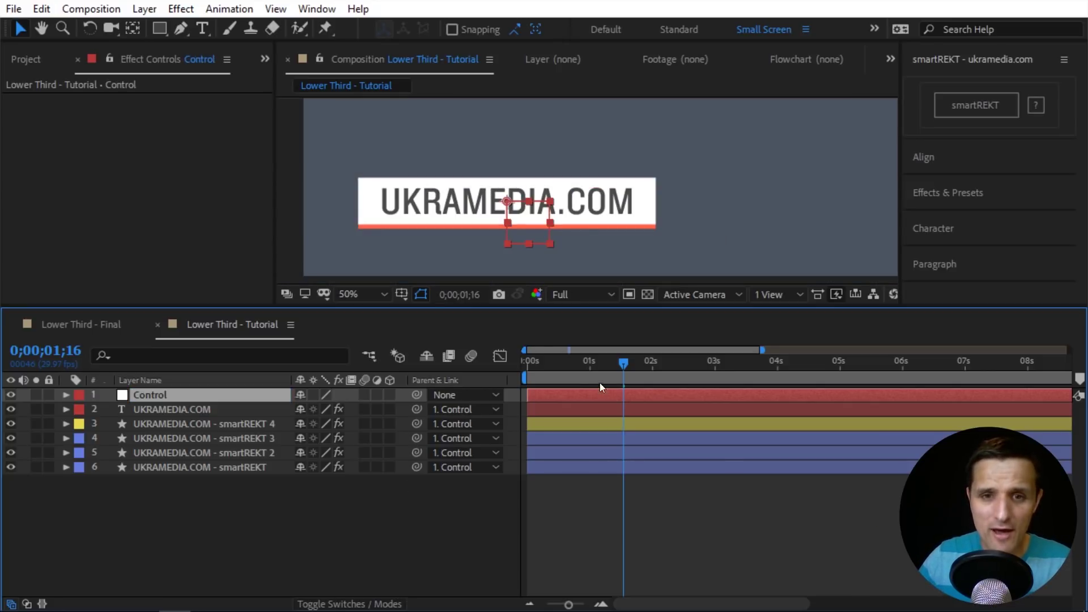
{"action": "key", "text": "Home"}
{"action": "key", "text": "space"}
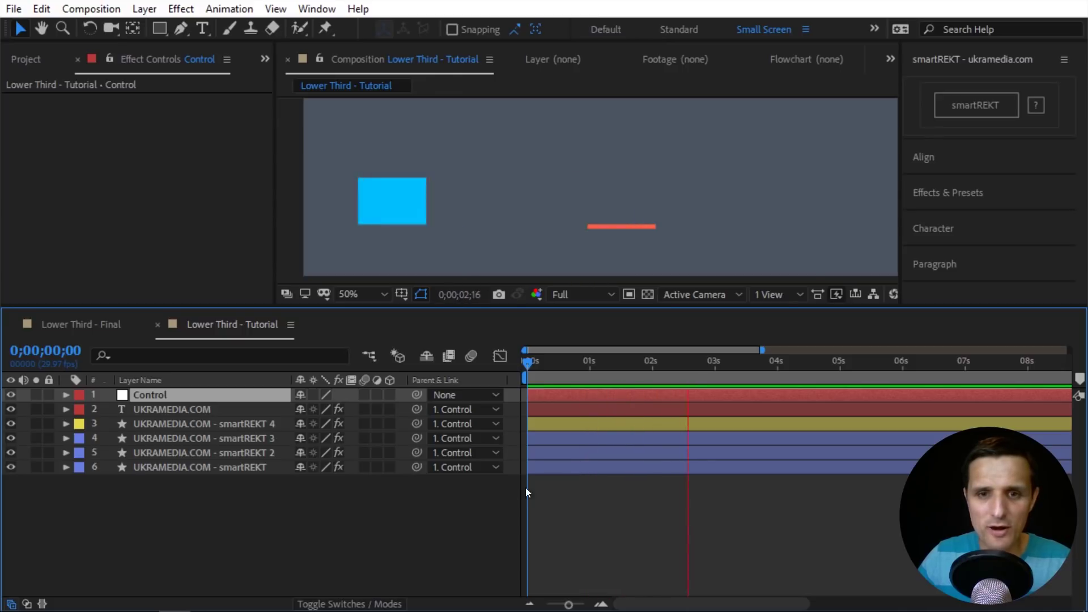
{"action": "left_click_drag", "start_coordinate": [641, 363], "coordinate": [628, 362]}
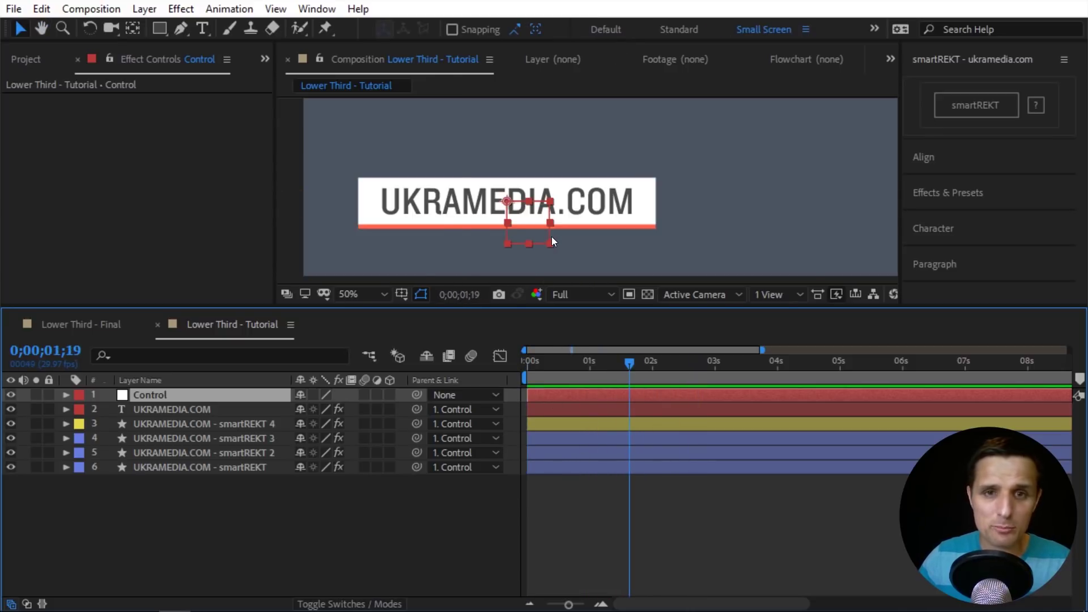
Move the Control null to the lower right of the composition and play the relocated lower third from the start
{"action": "scroll", "coordinate": [552, 237], "scroll_direction": "down", "scroll_amount": 2}
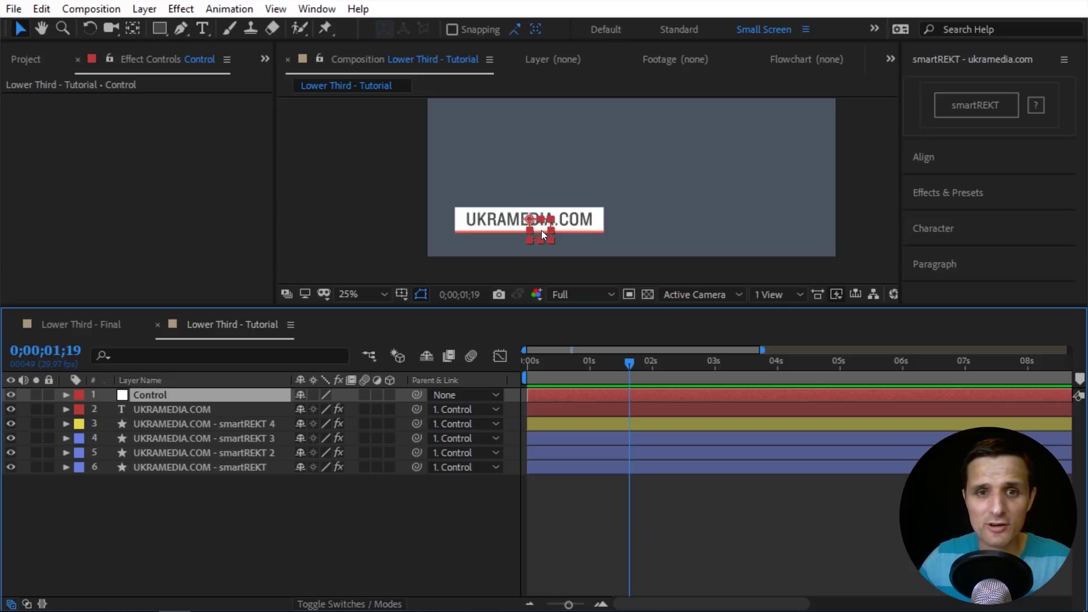
{"action": "left_click_drag", "start_coordinate": [542, 231], "coordinate": [743, 214]}
{"action": "left_click", "coordinate": [595, 375]}
{"action": "key", "text": "Home"}
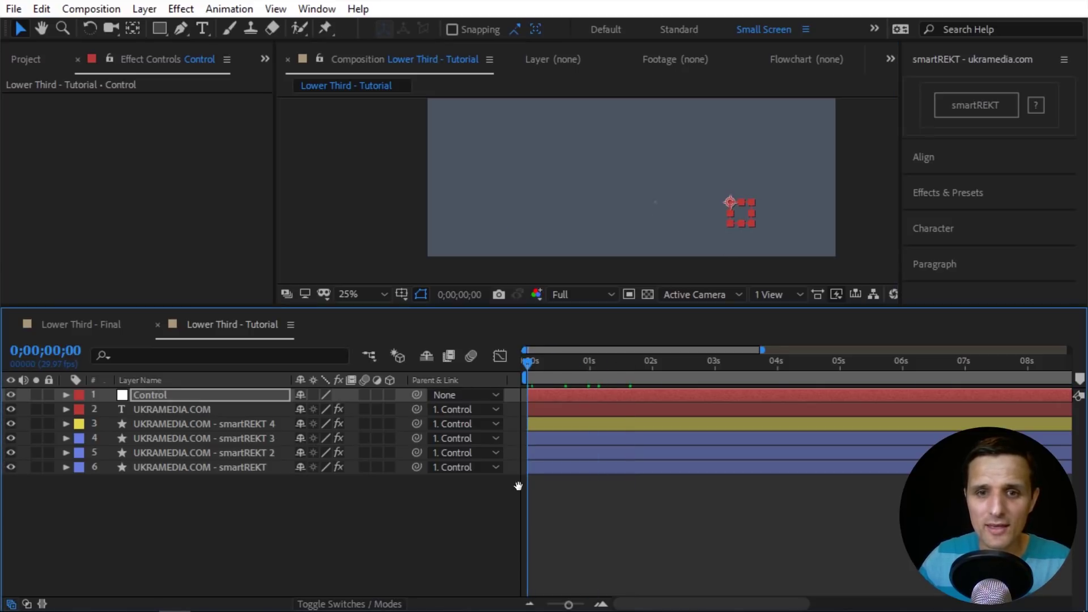
{"action": "key", "text": "space"}
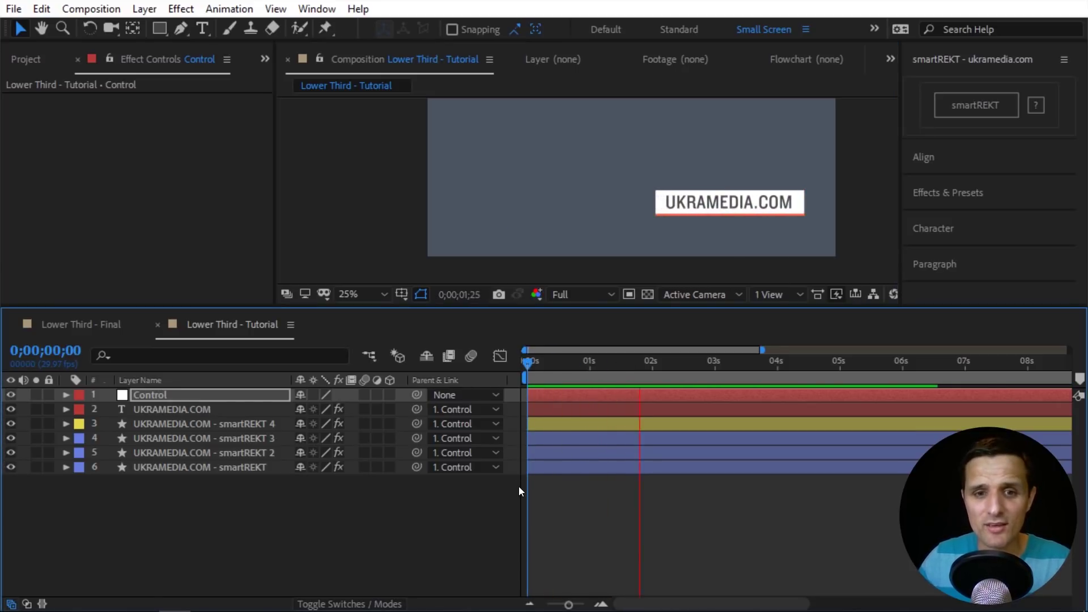